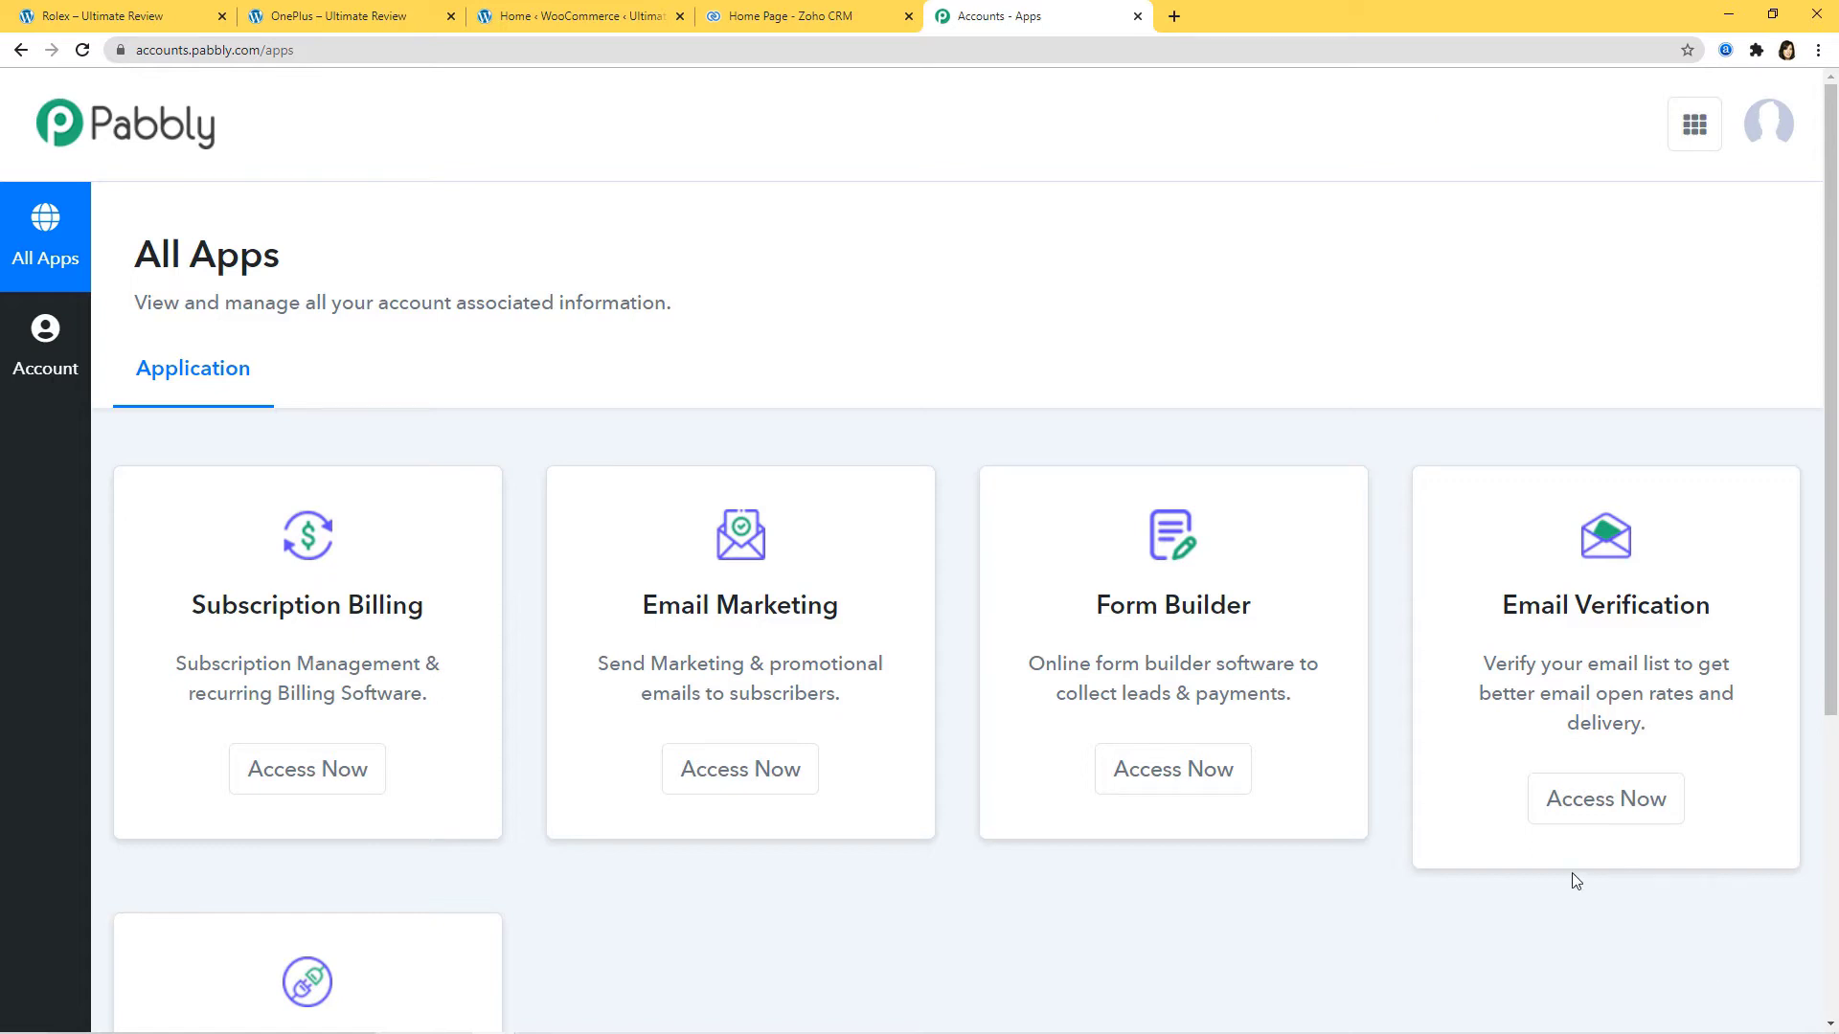
Step: Launch Pabbly Connect from the Connect card's Access Now button to reach All Workflows
scroll(1486, 842, down, 4)
scroll(1486, 843, down, 1)
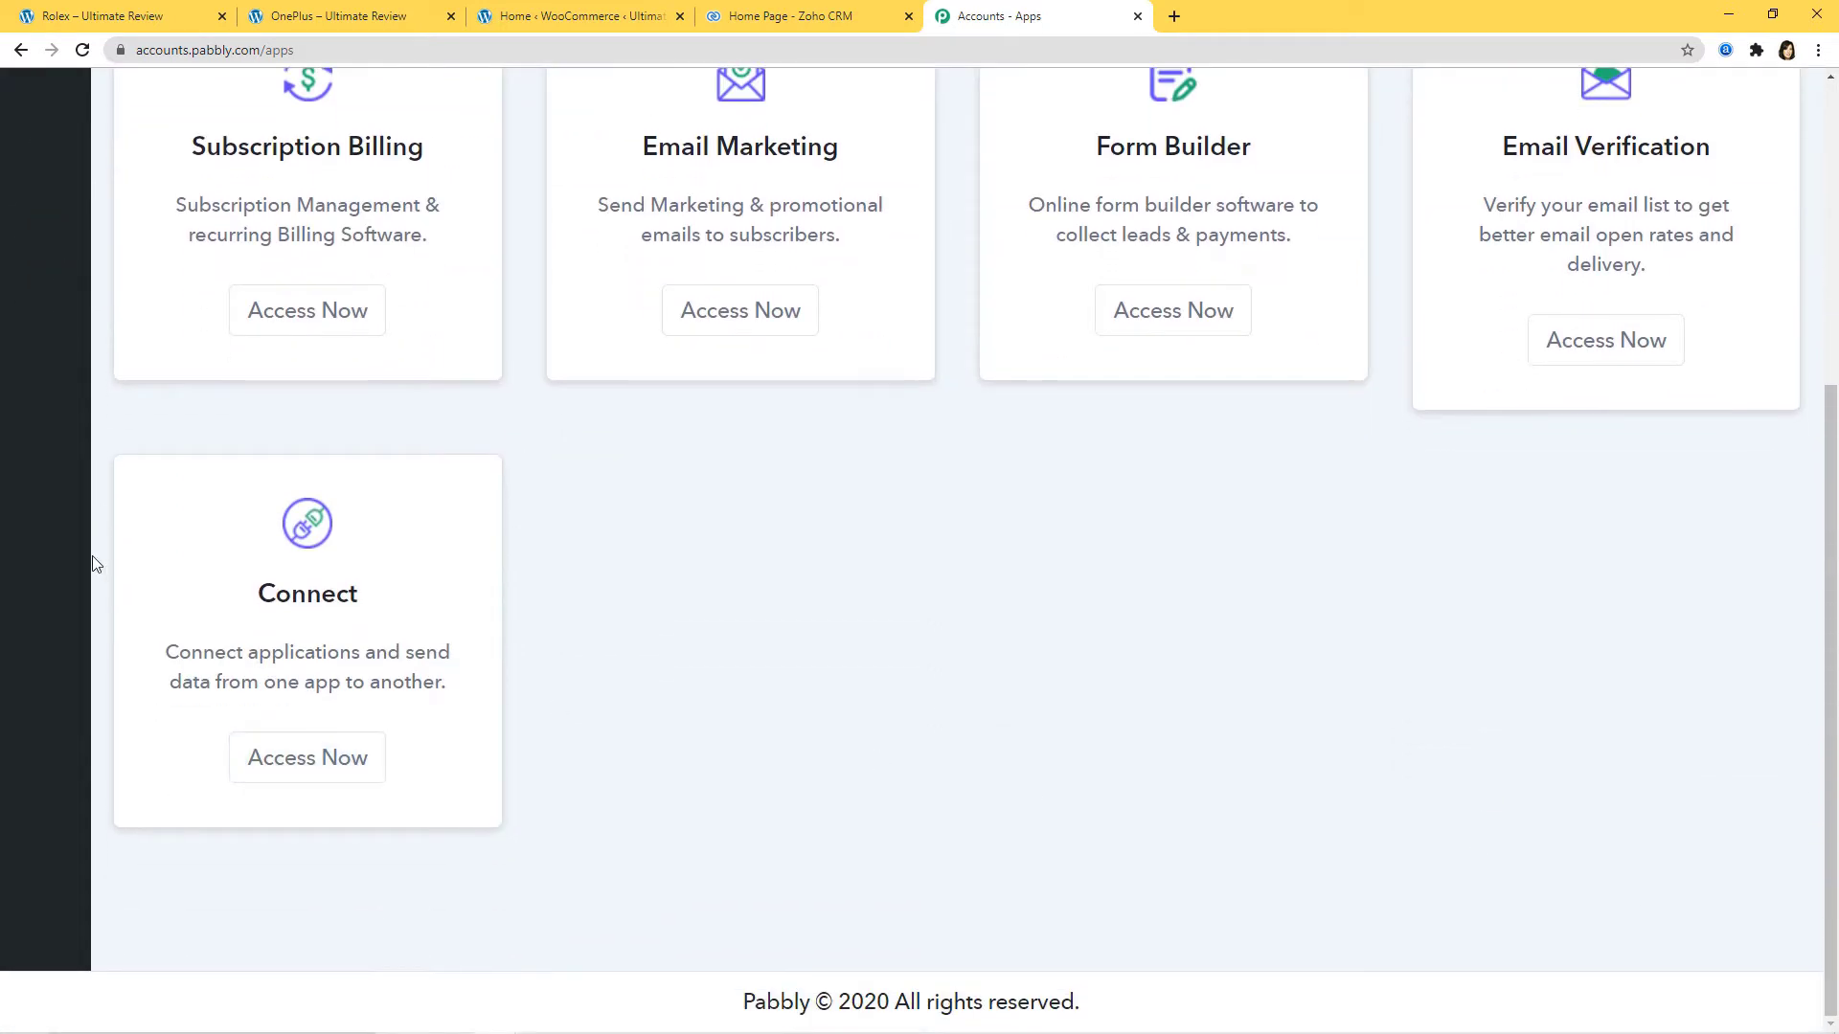
click(295, 770)
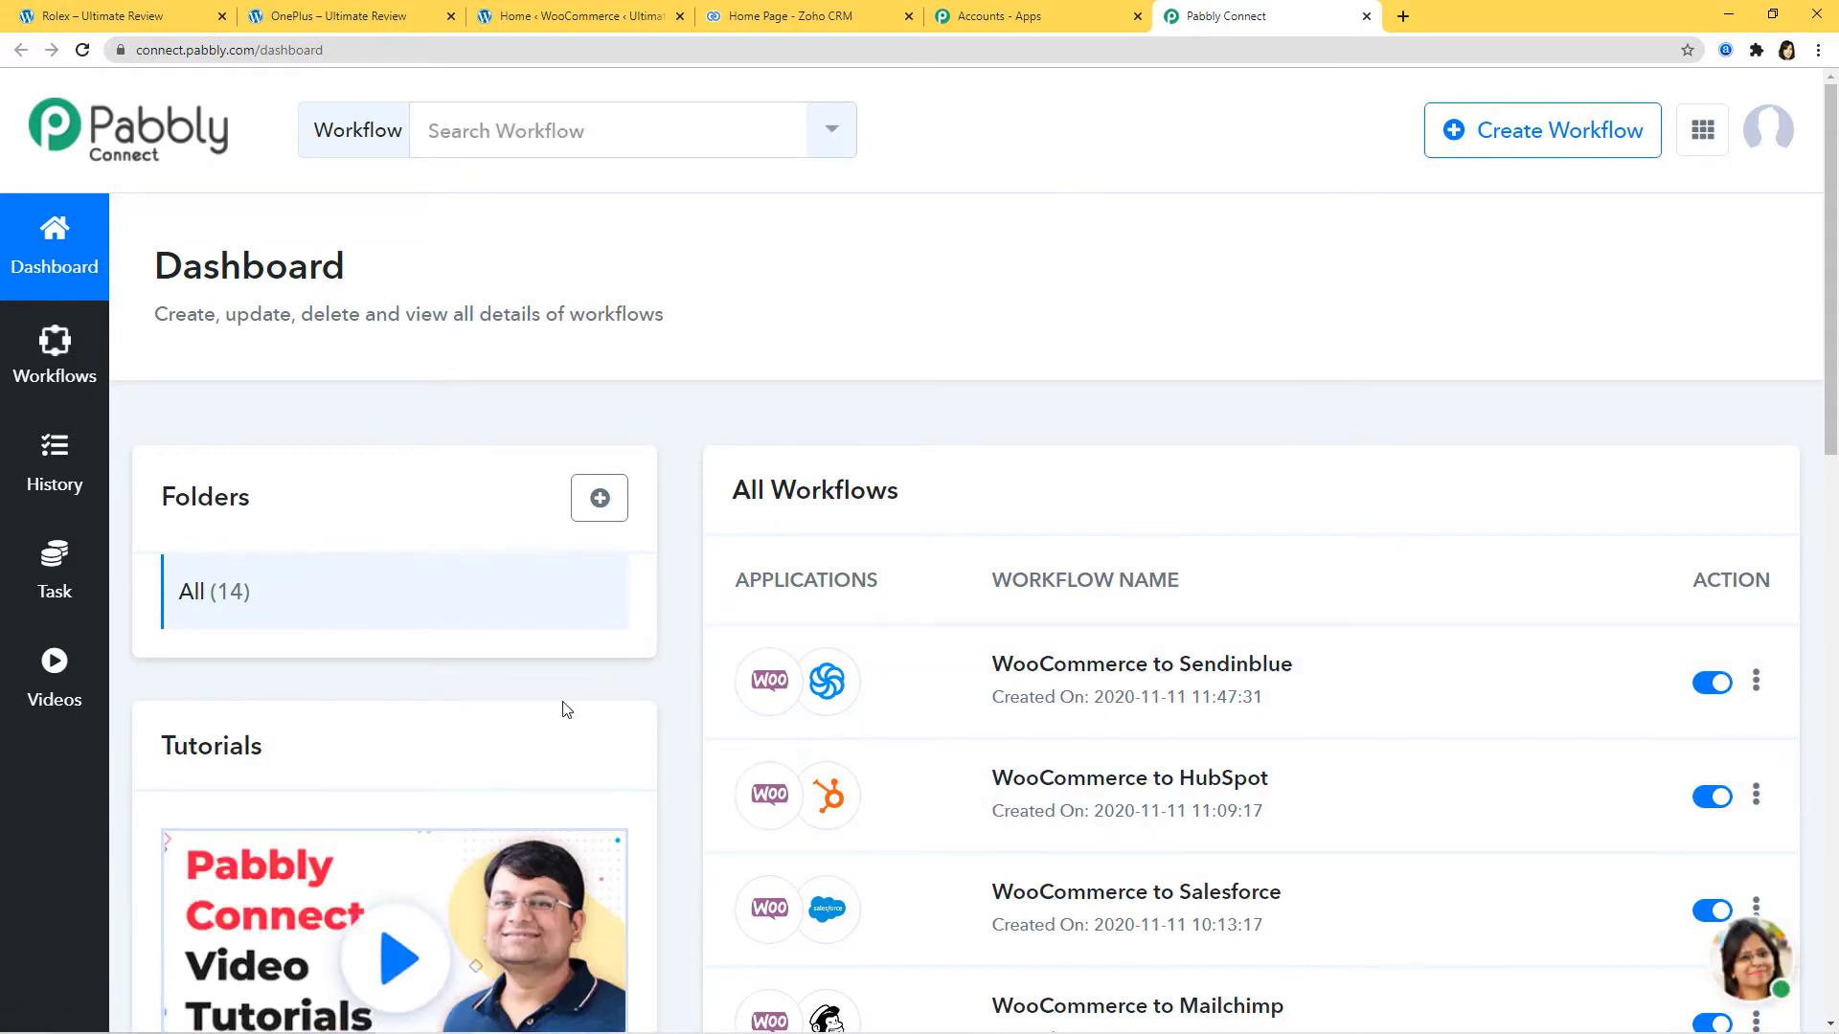
Step: Create a new workflow, entering 'Freshsales to WooCommerce' as its name
click(1551, 134)
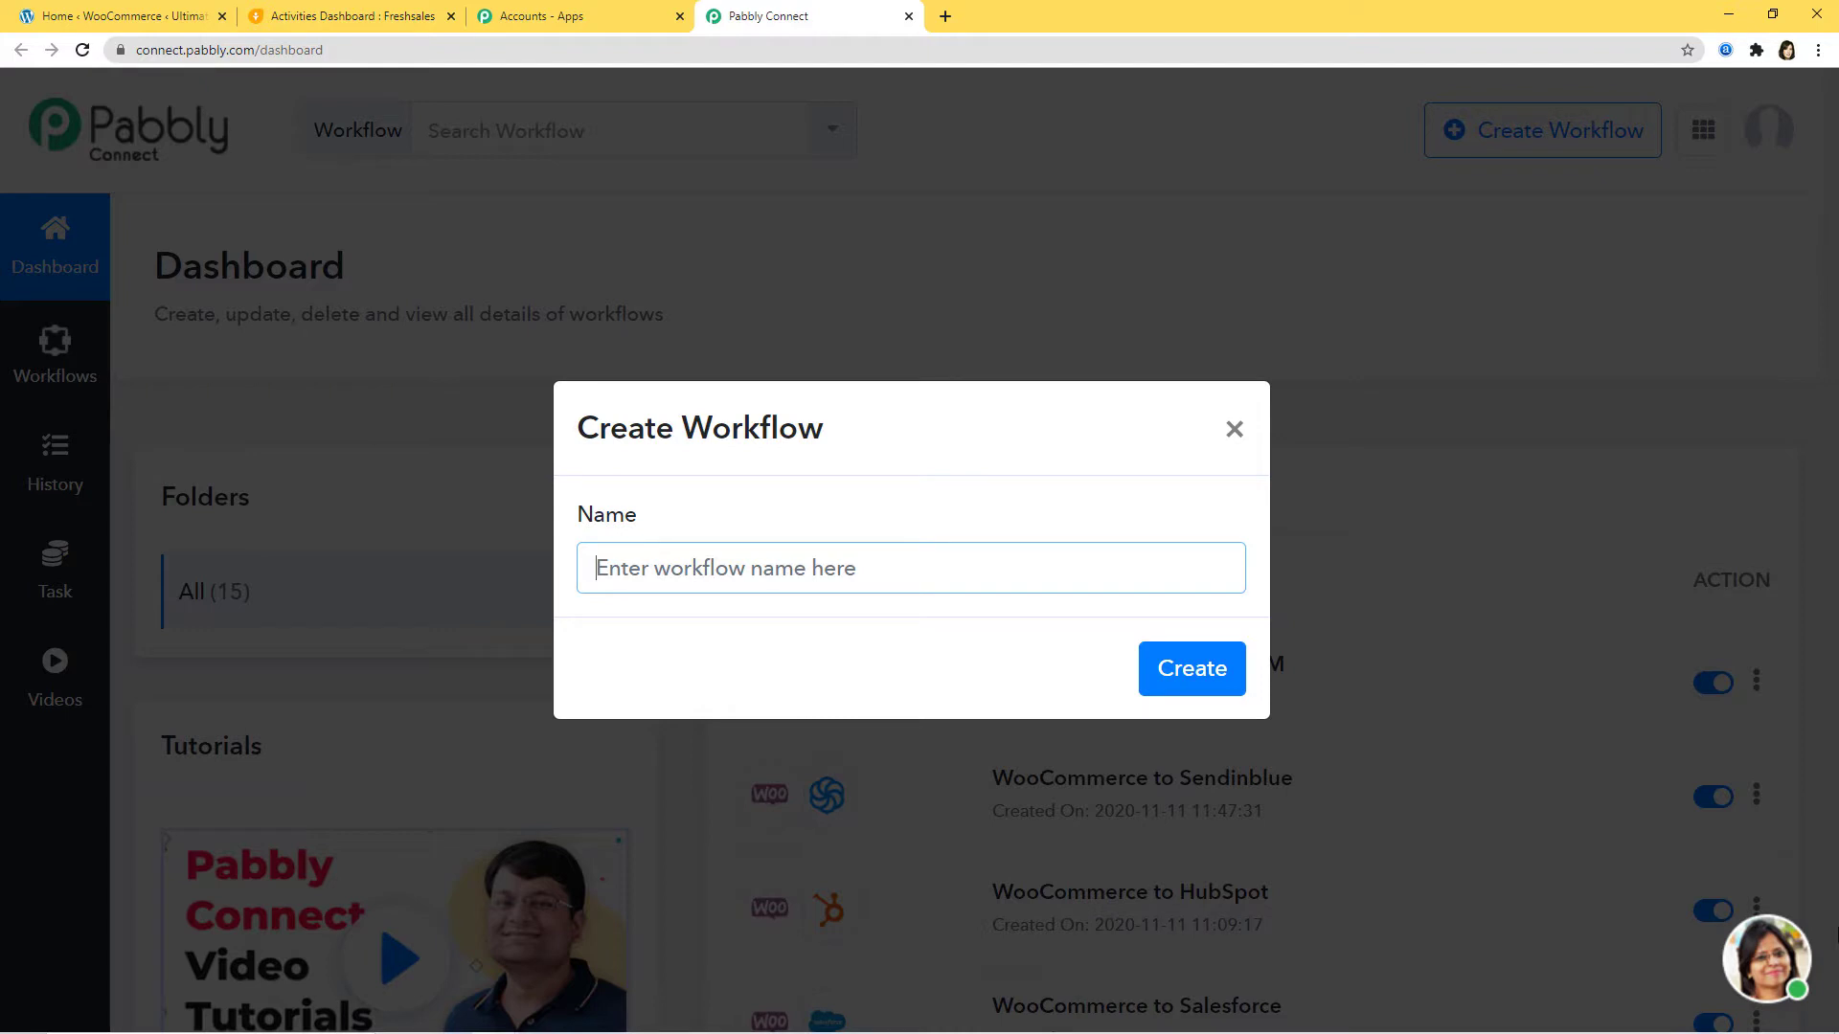
text(Freshsa)
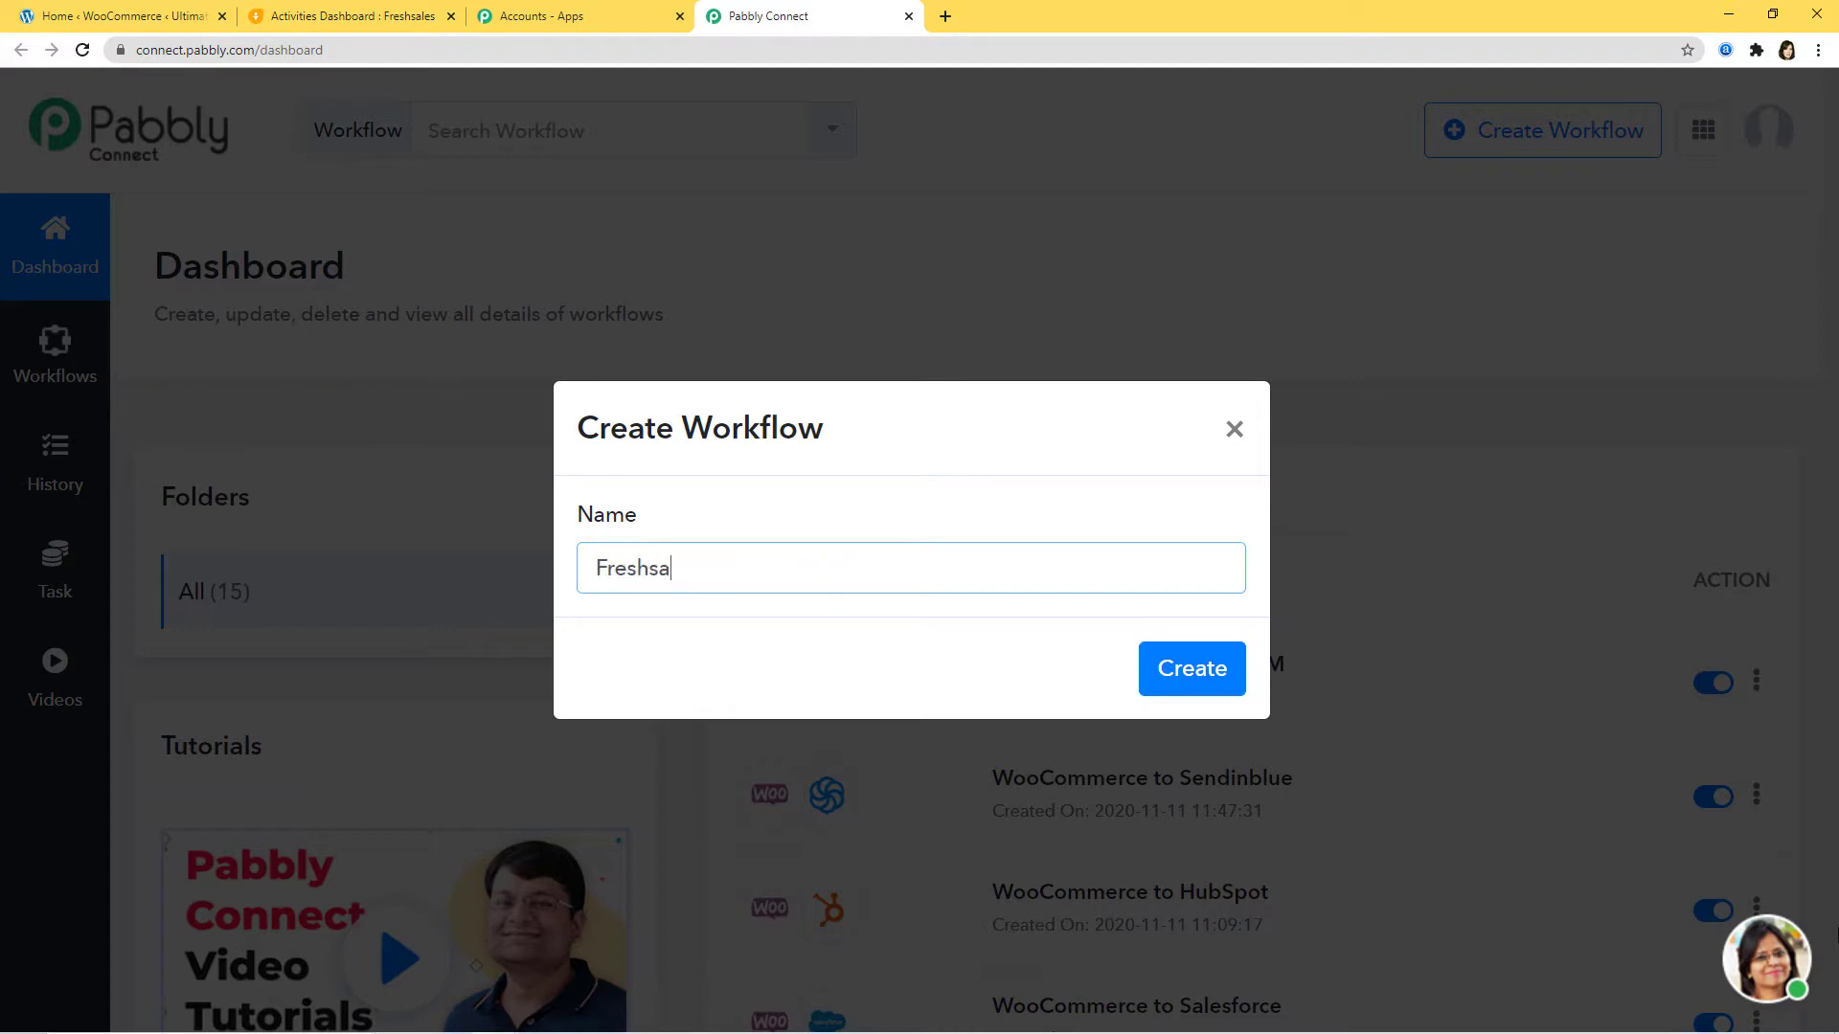
text(les to WooCommerce)
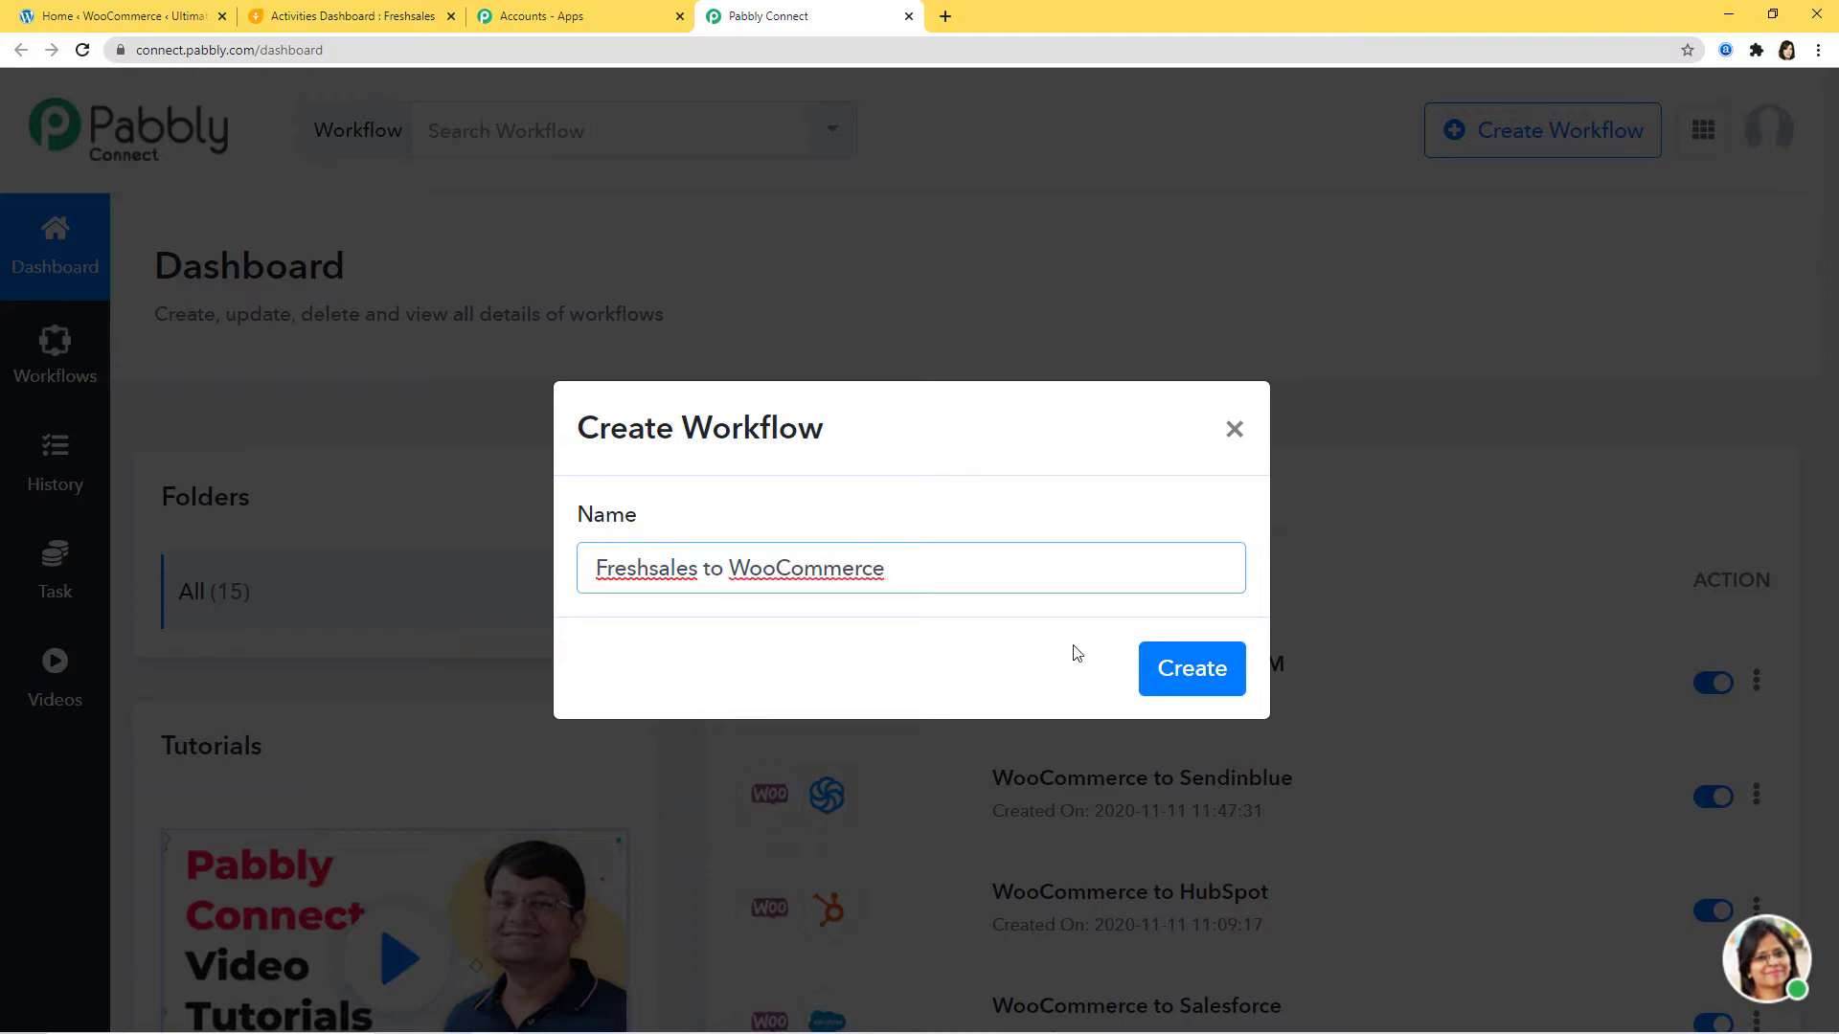
click(1197, 678)
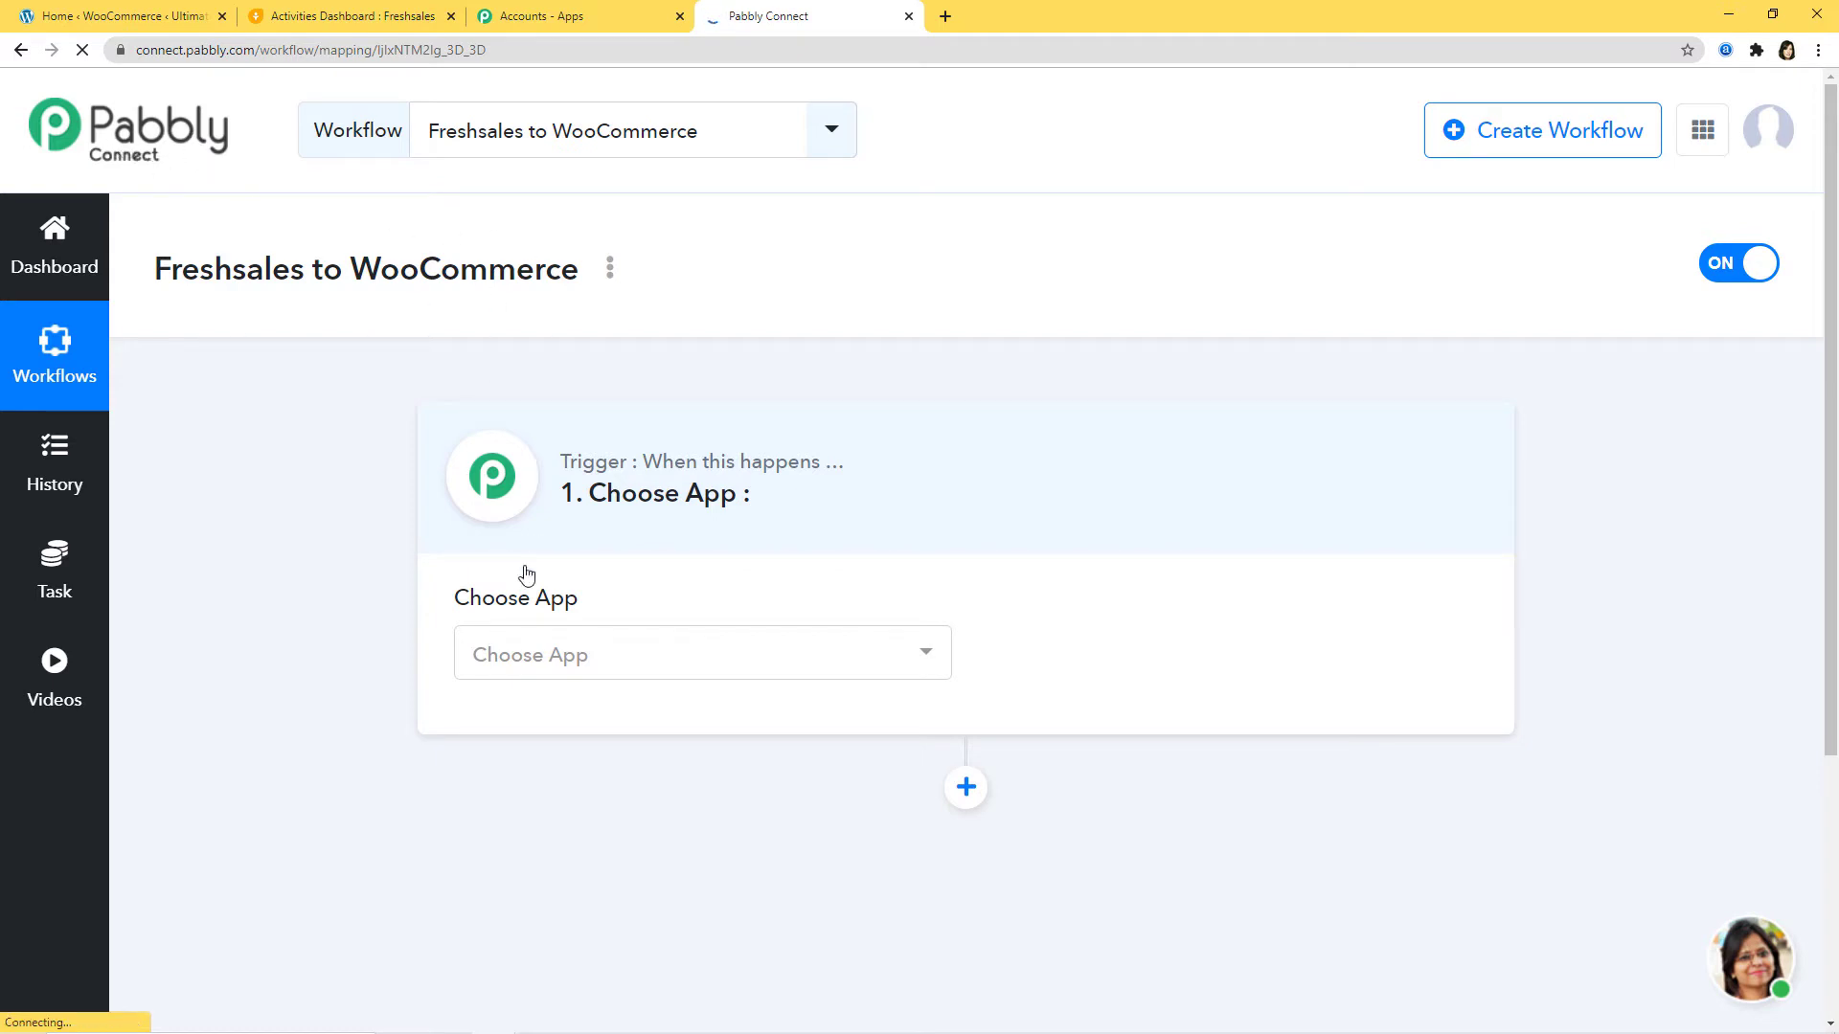
Step: Choose Freshsales as the trigger app with the New Contact event
click(564, 661)
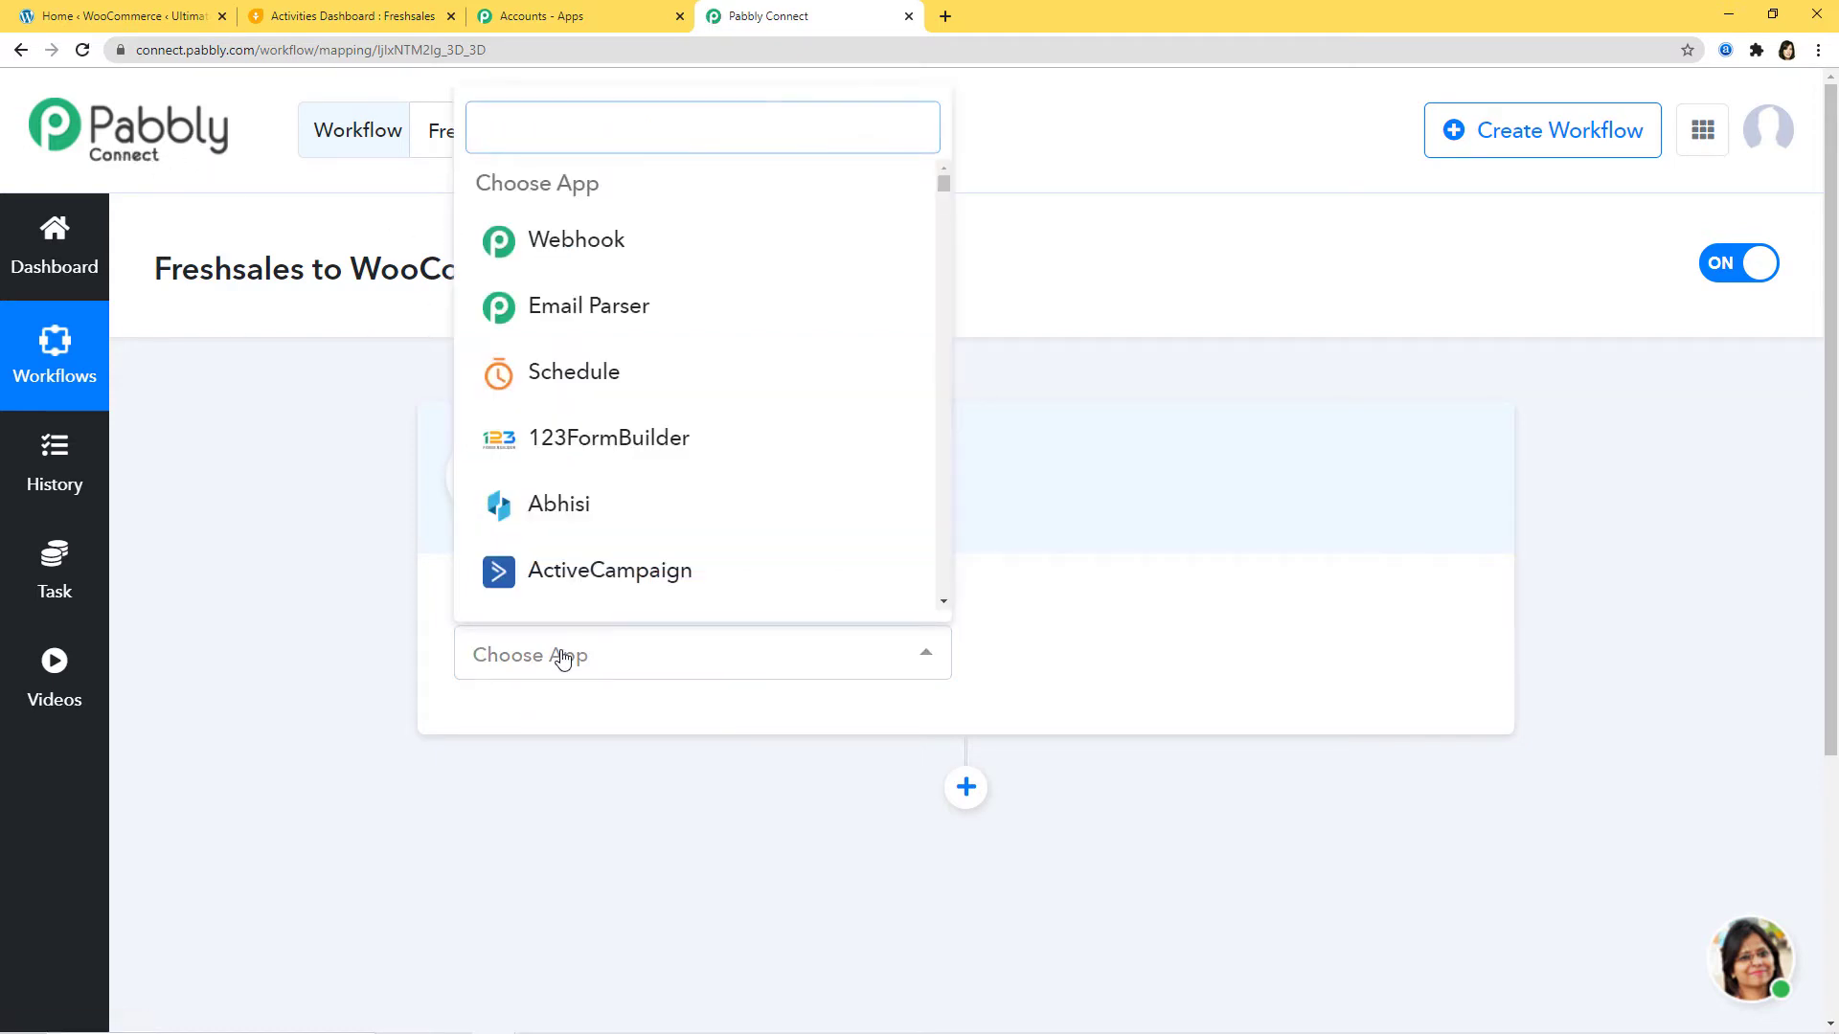
text(fresh)
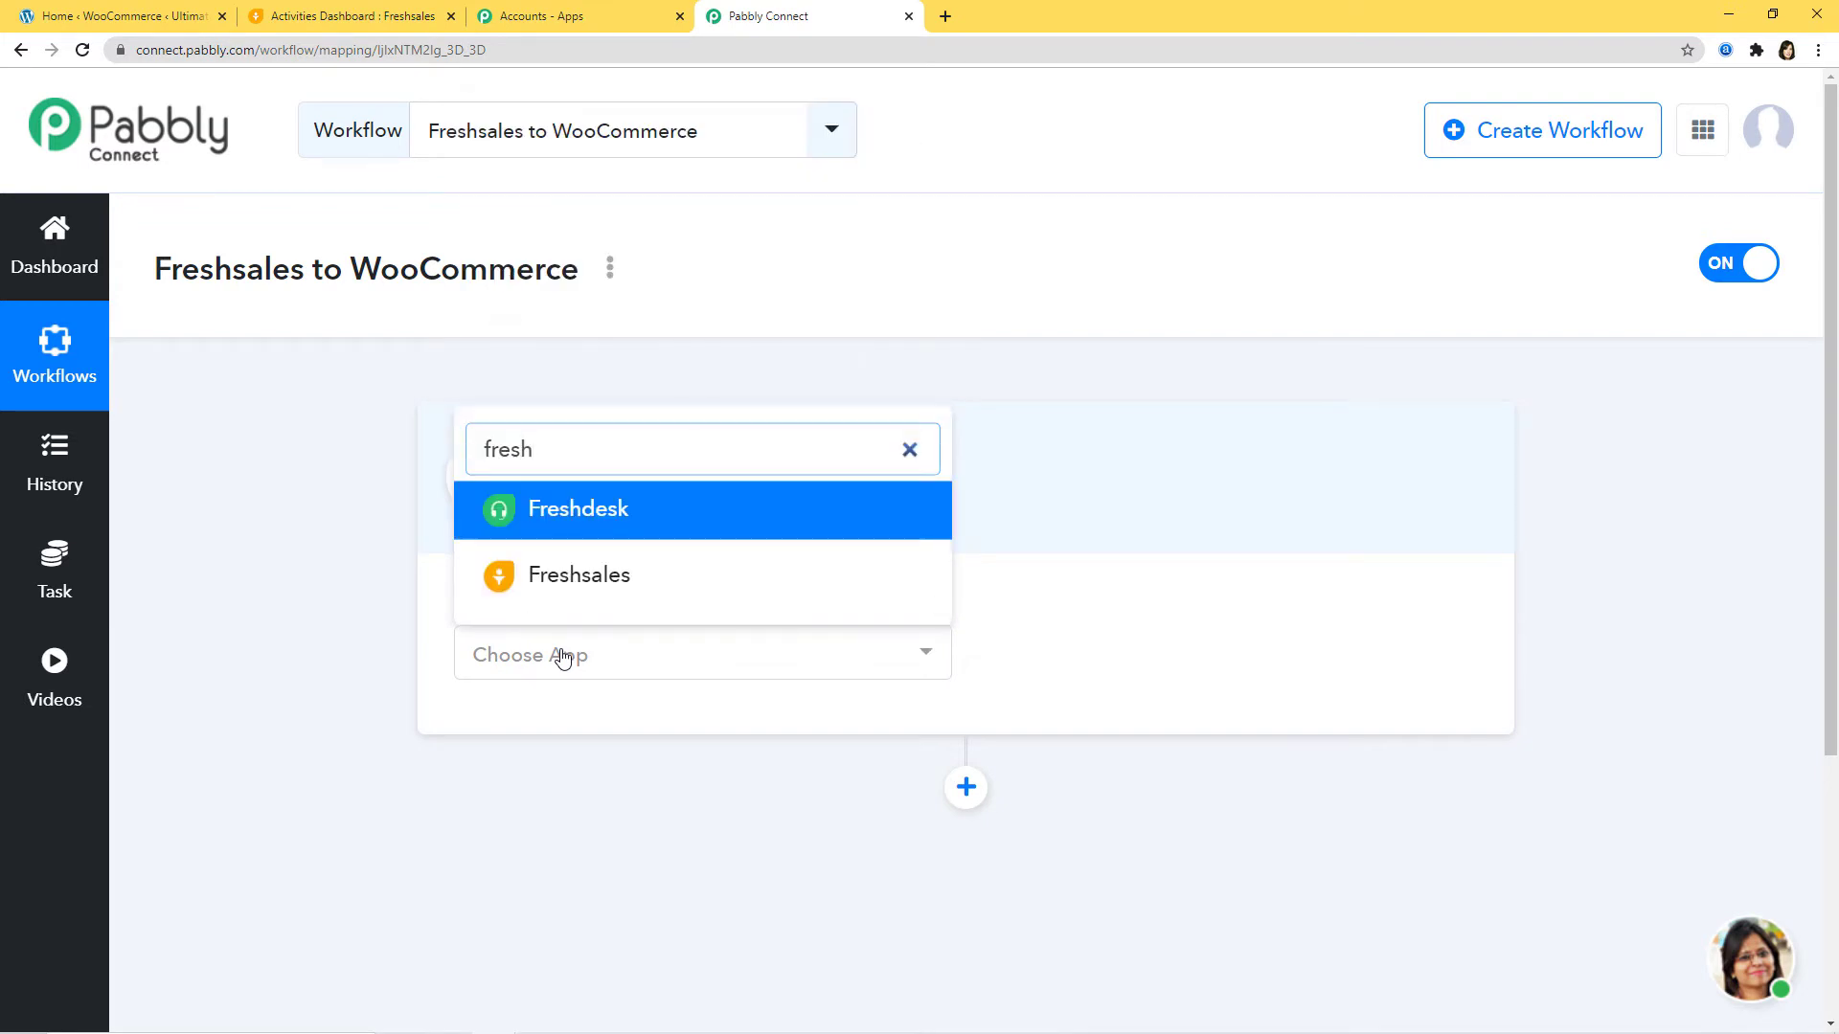
click(568, 575)
click(1099, 657)
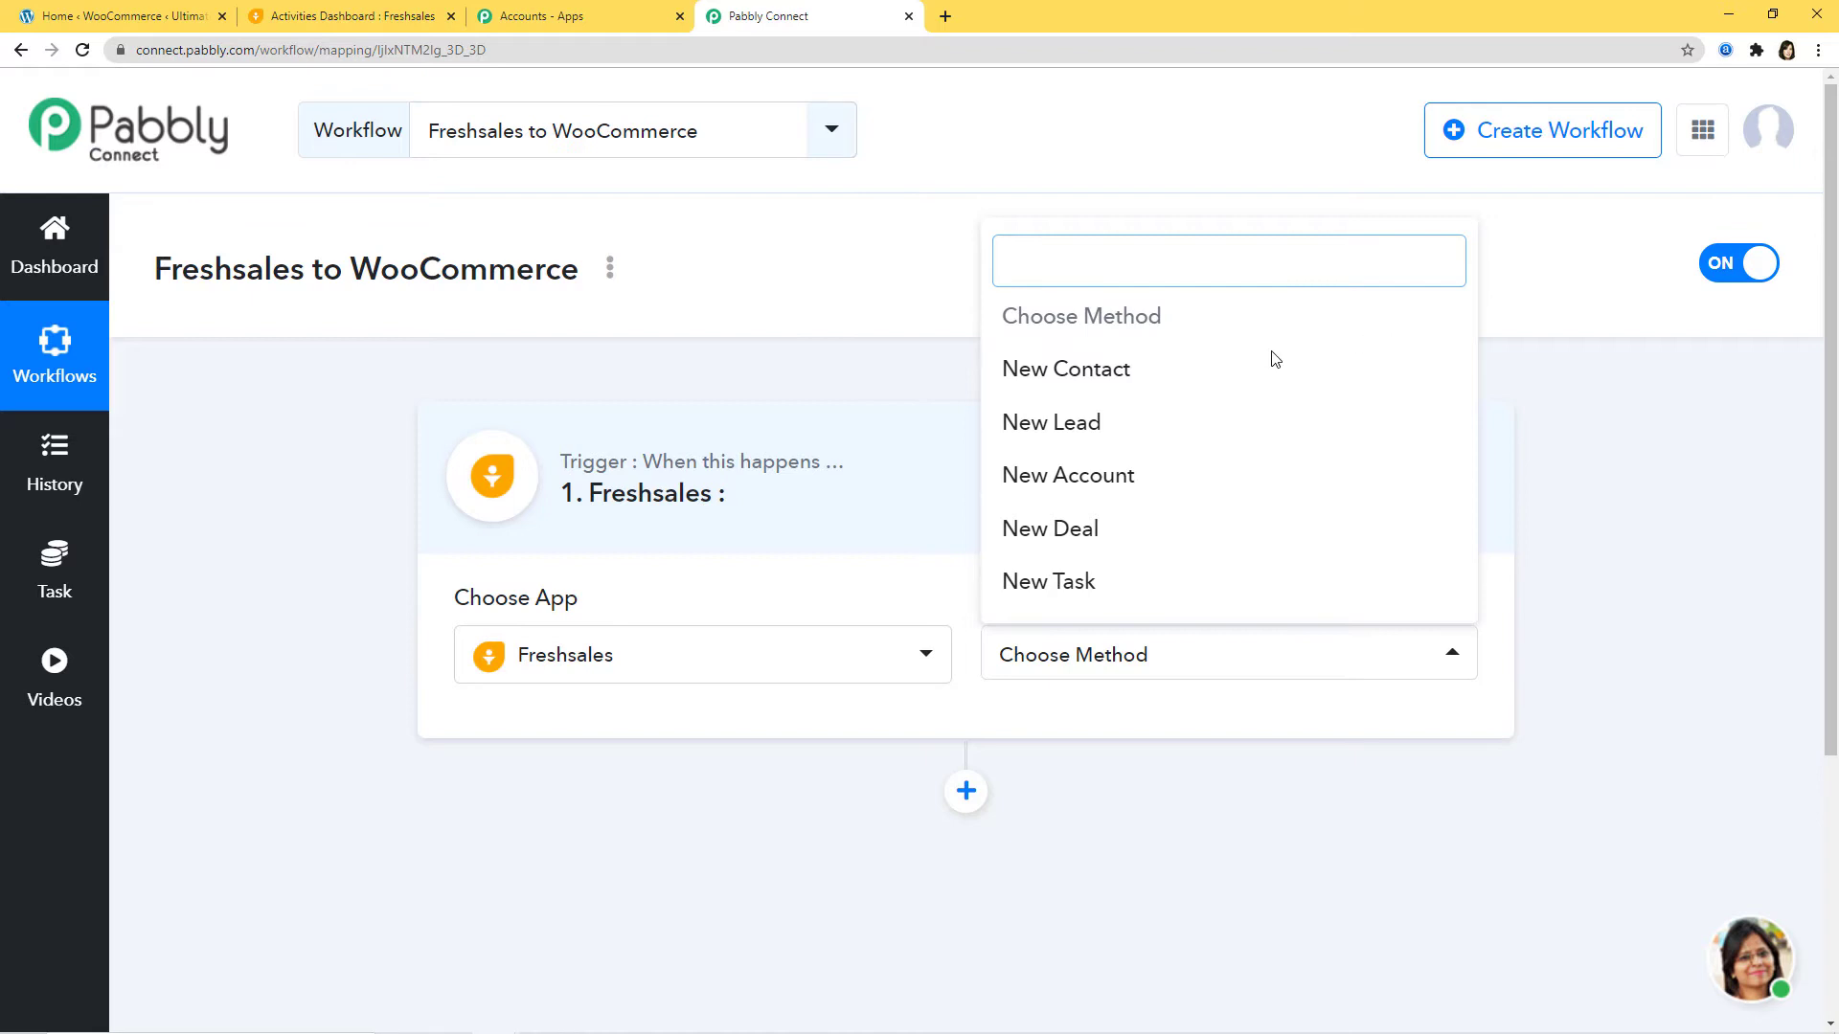
click(1096, 383)
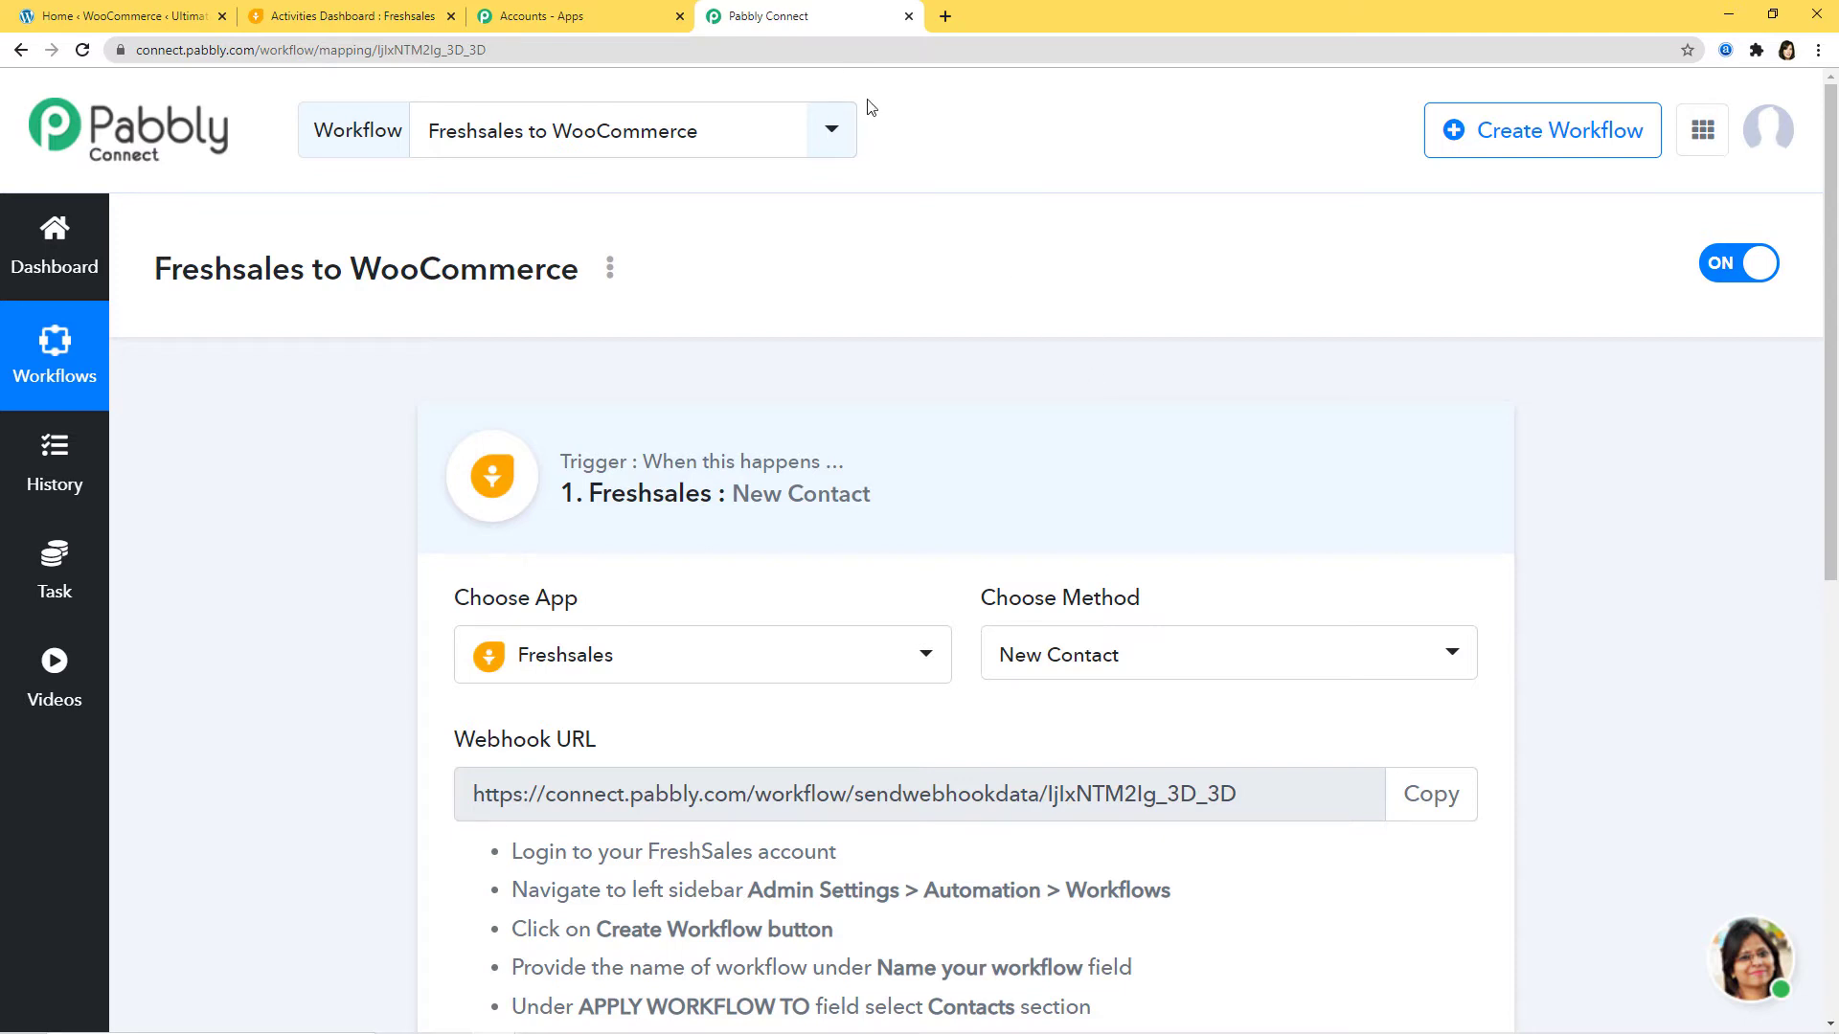
Step: Review the Freshsales trigger events again, keeping New Contact selected
click(1239, 654)
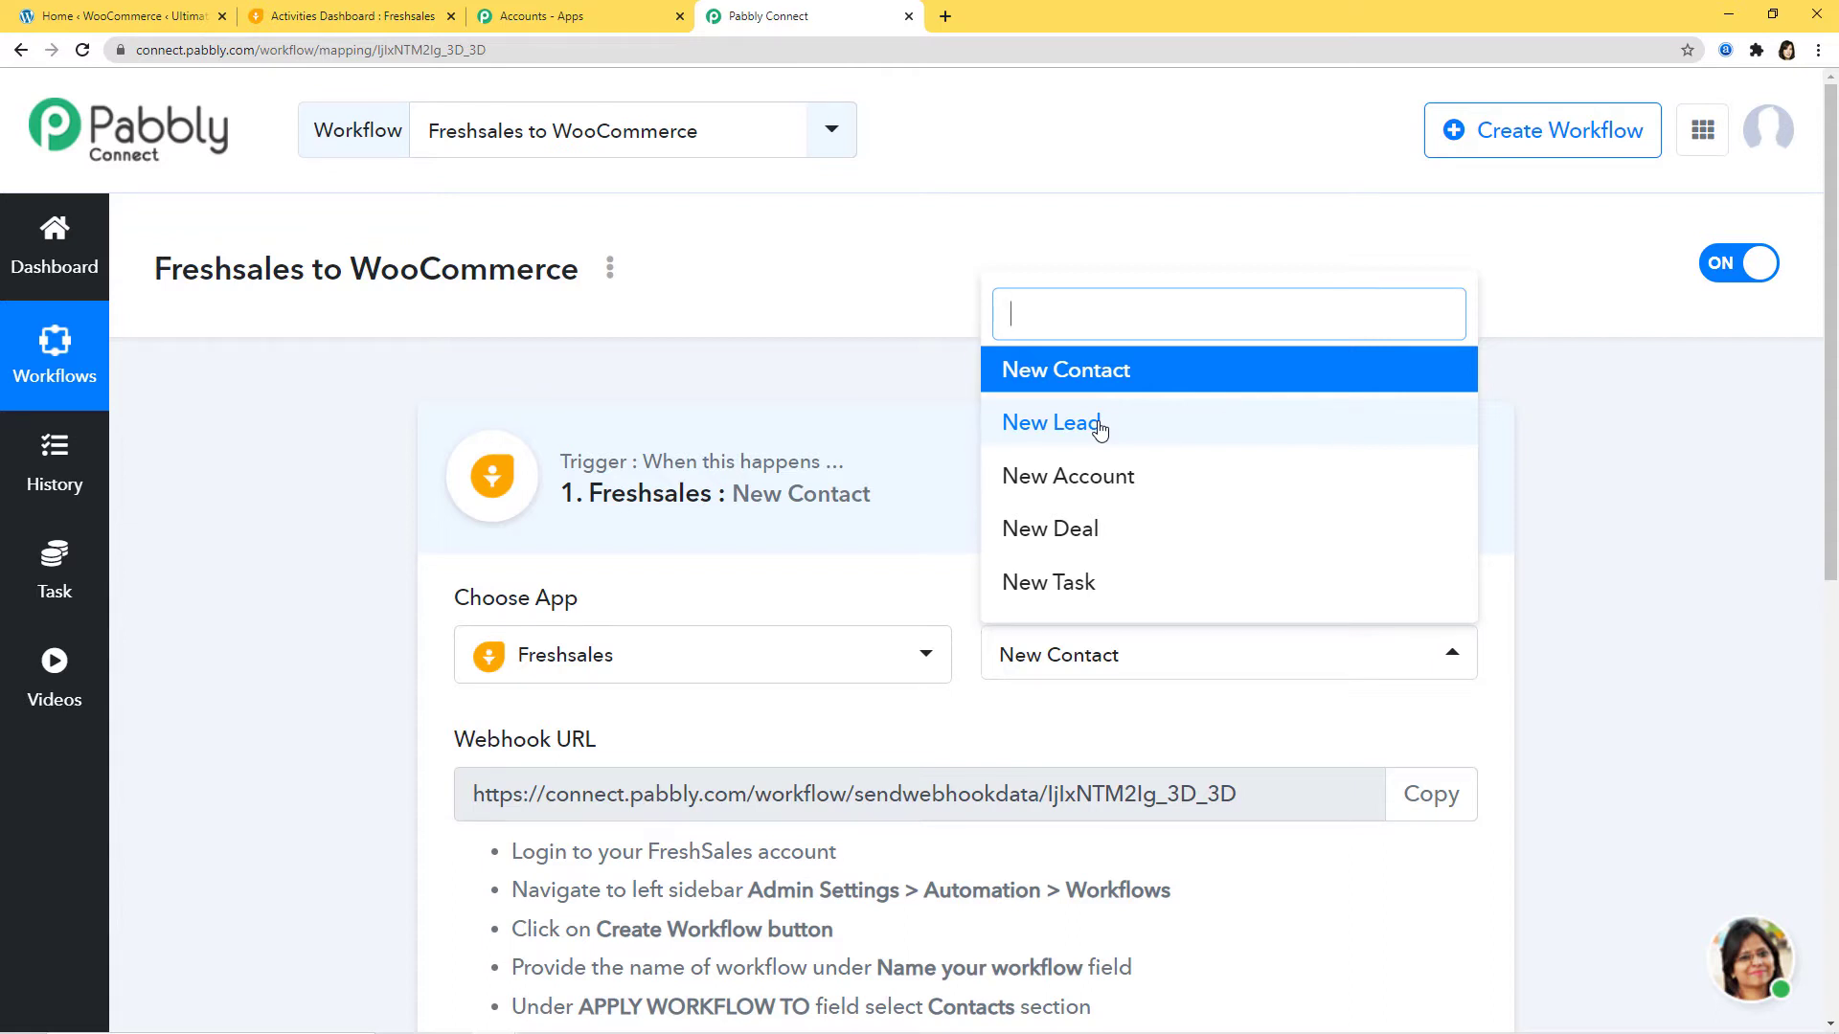
click(1182, 703)
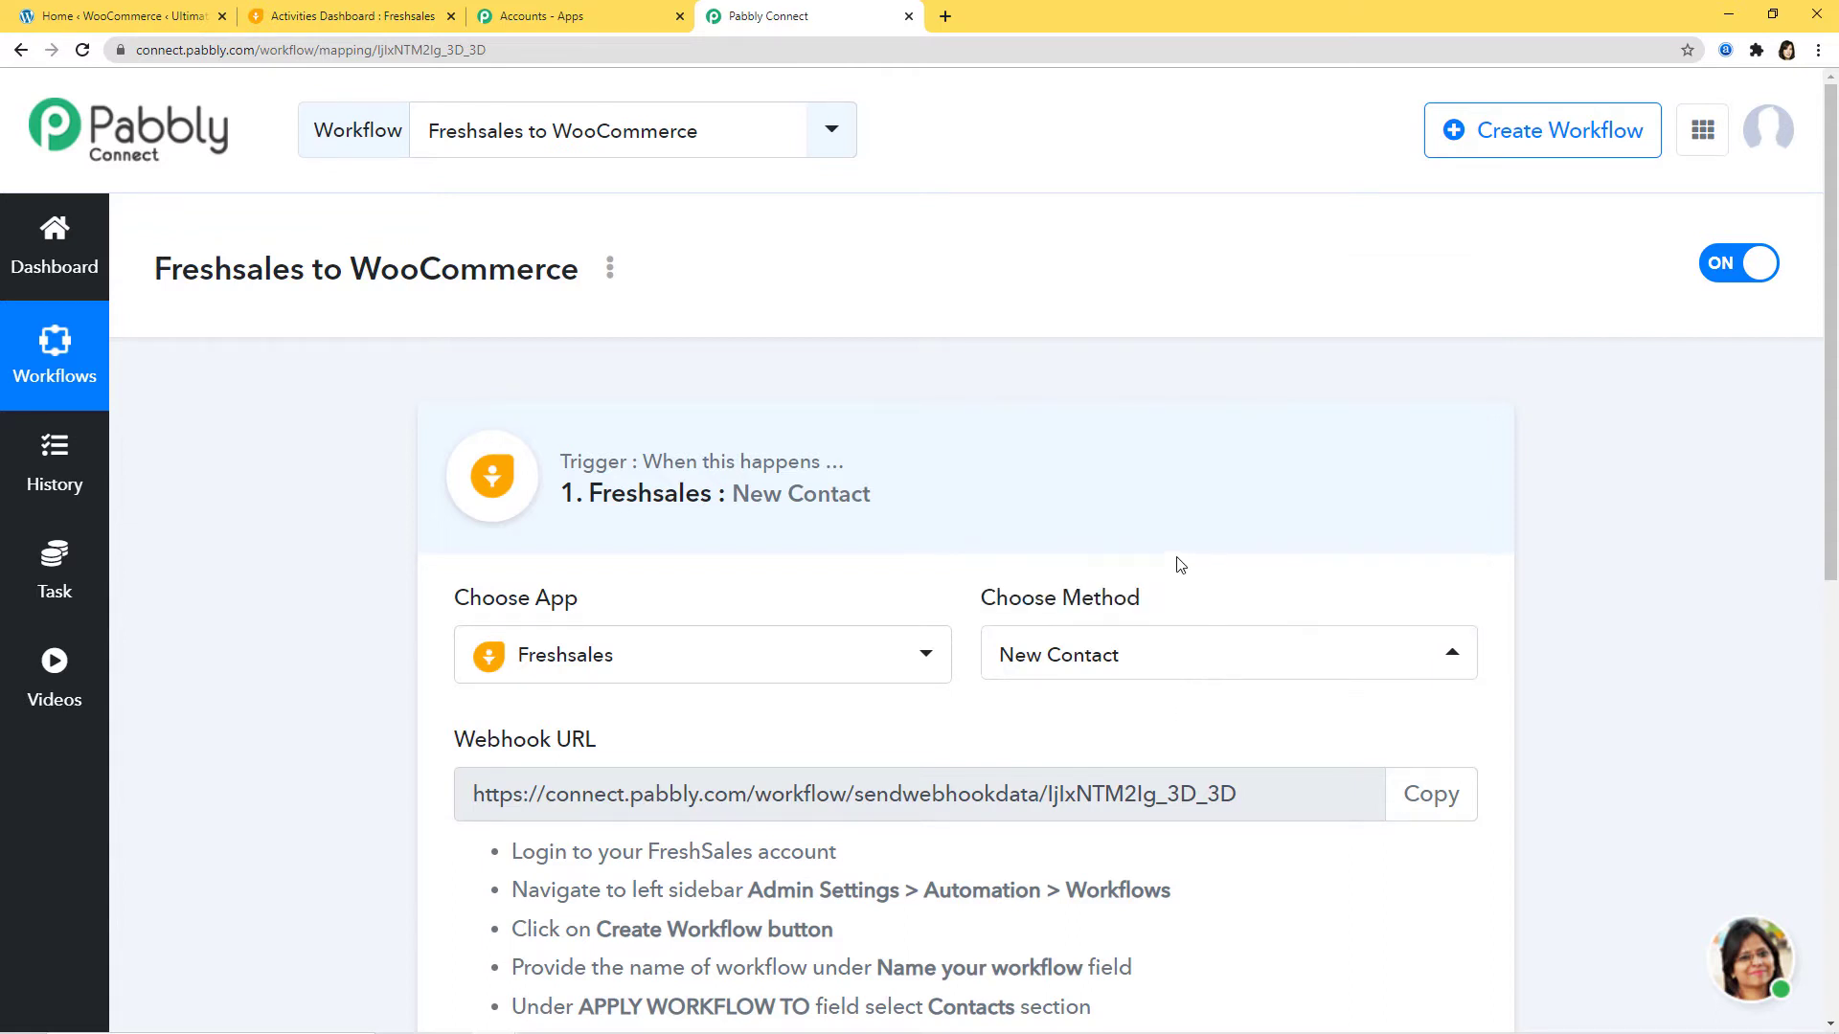
scroll(1179, 565, down, 4)
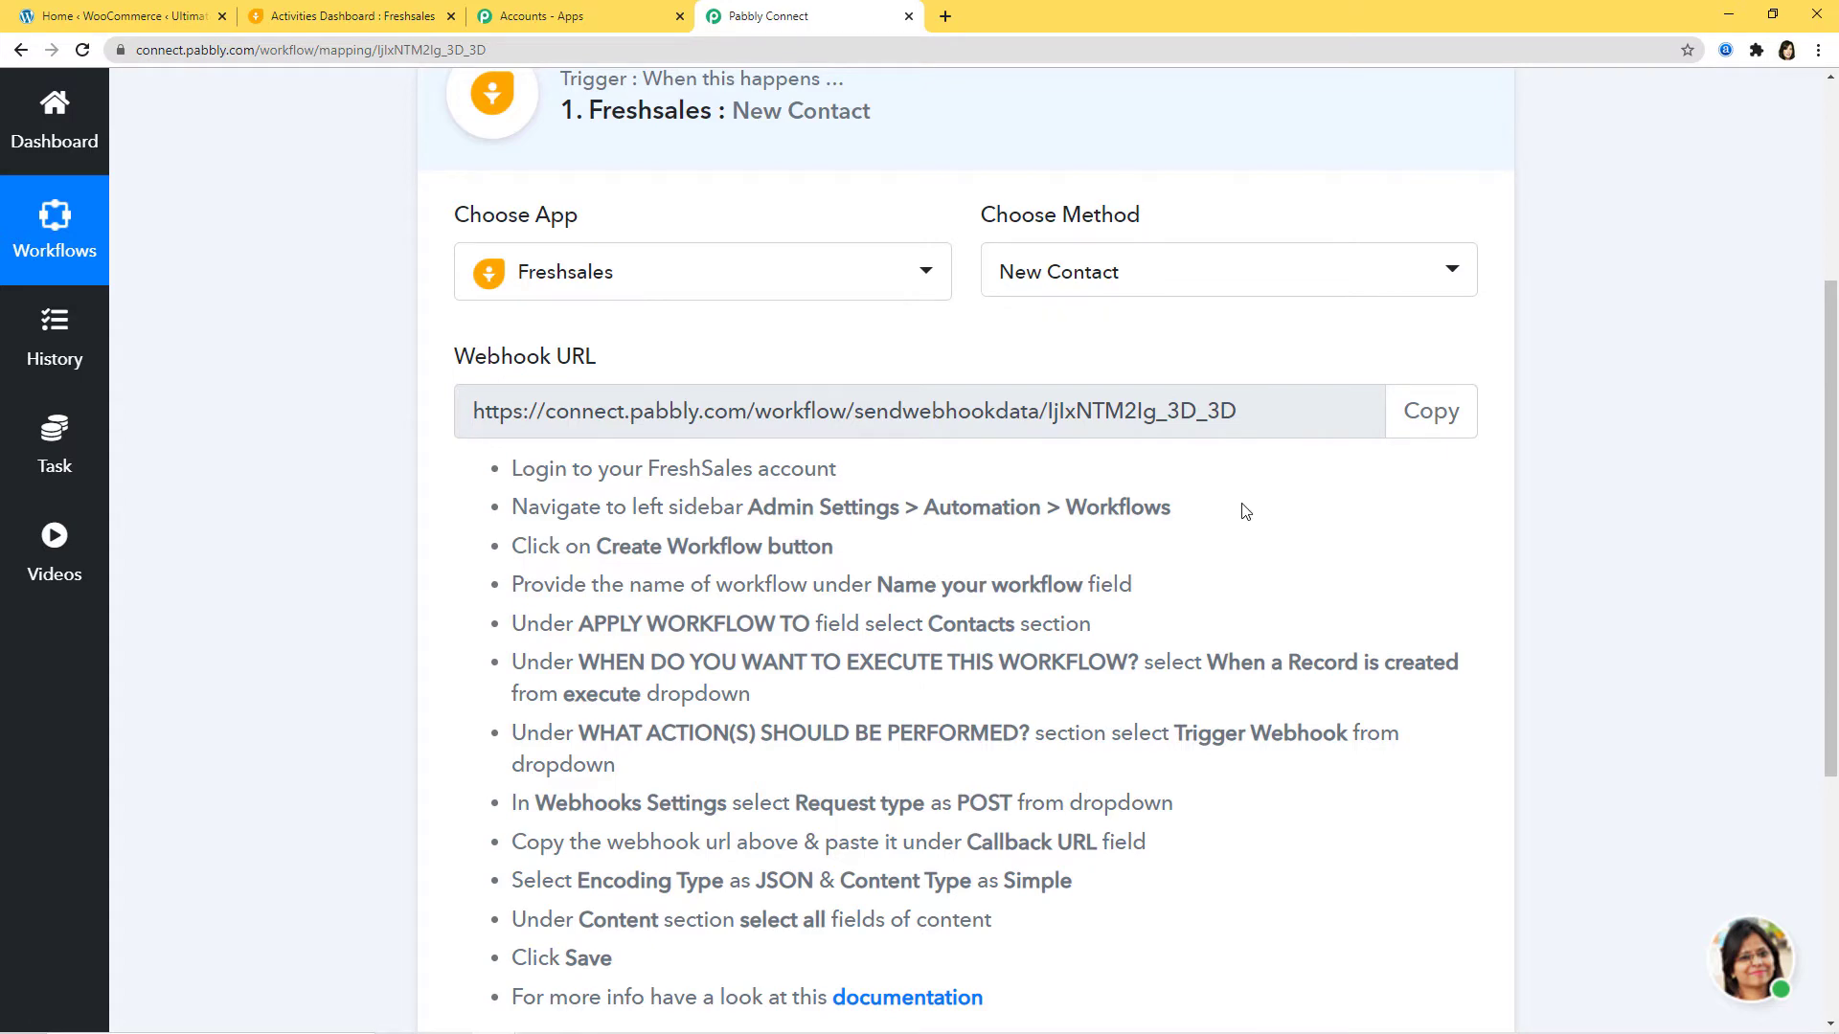
scroll(578, 460, up, 3)
Step: Copy the generated webhook URL and switch to the Freshsales tab
scroll(686, 484, down, 1)
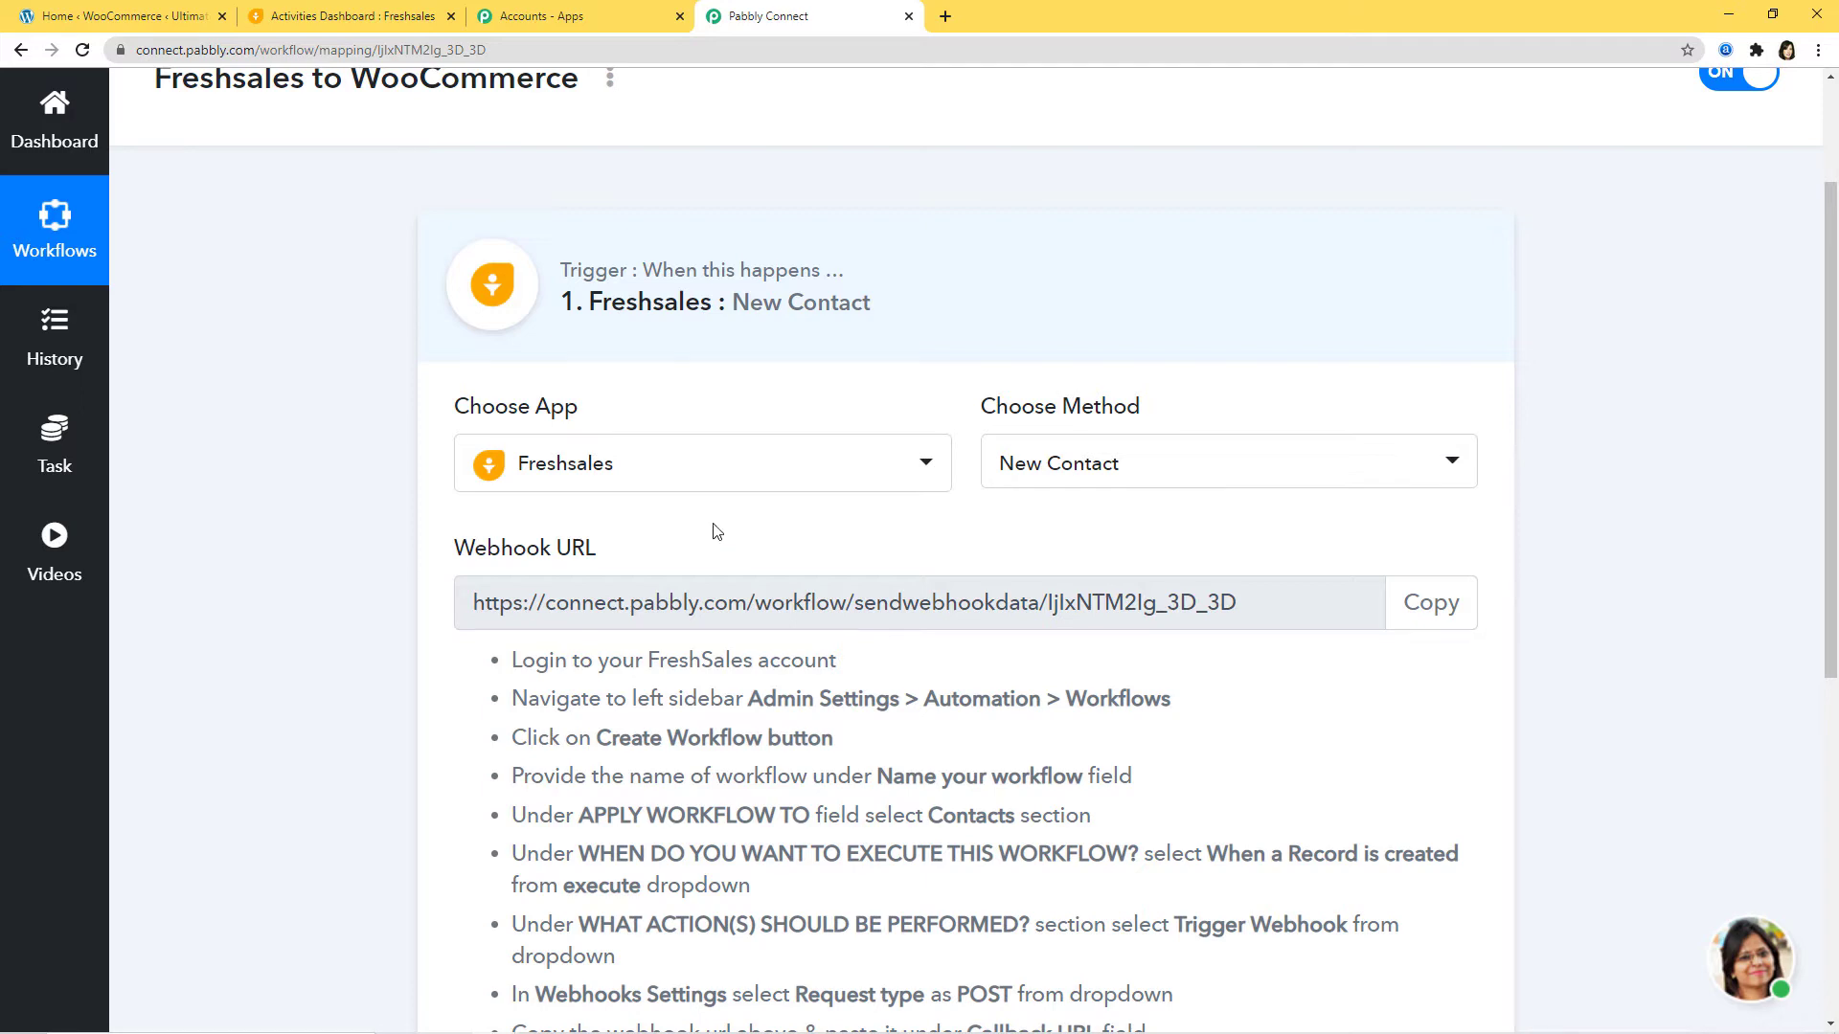
scroll(710, 575, down, 3)
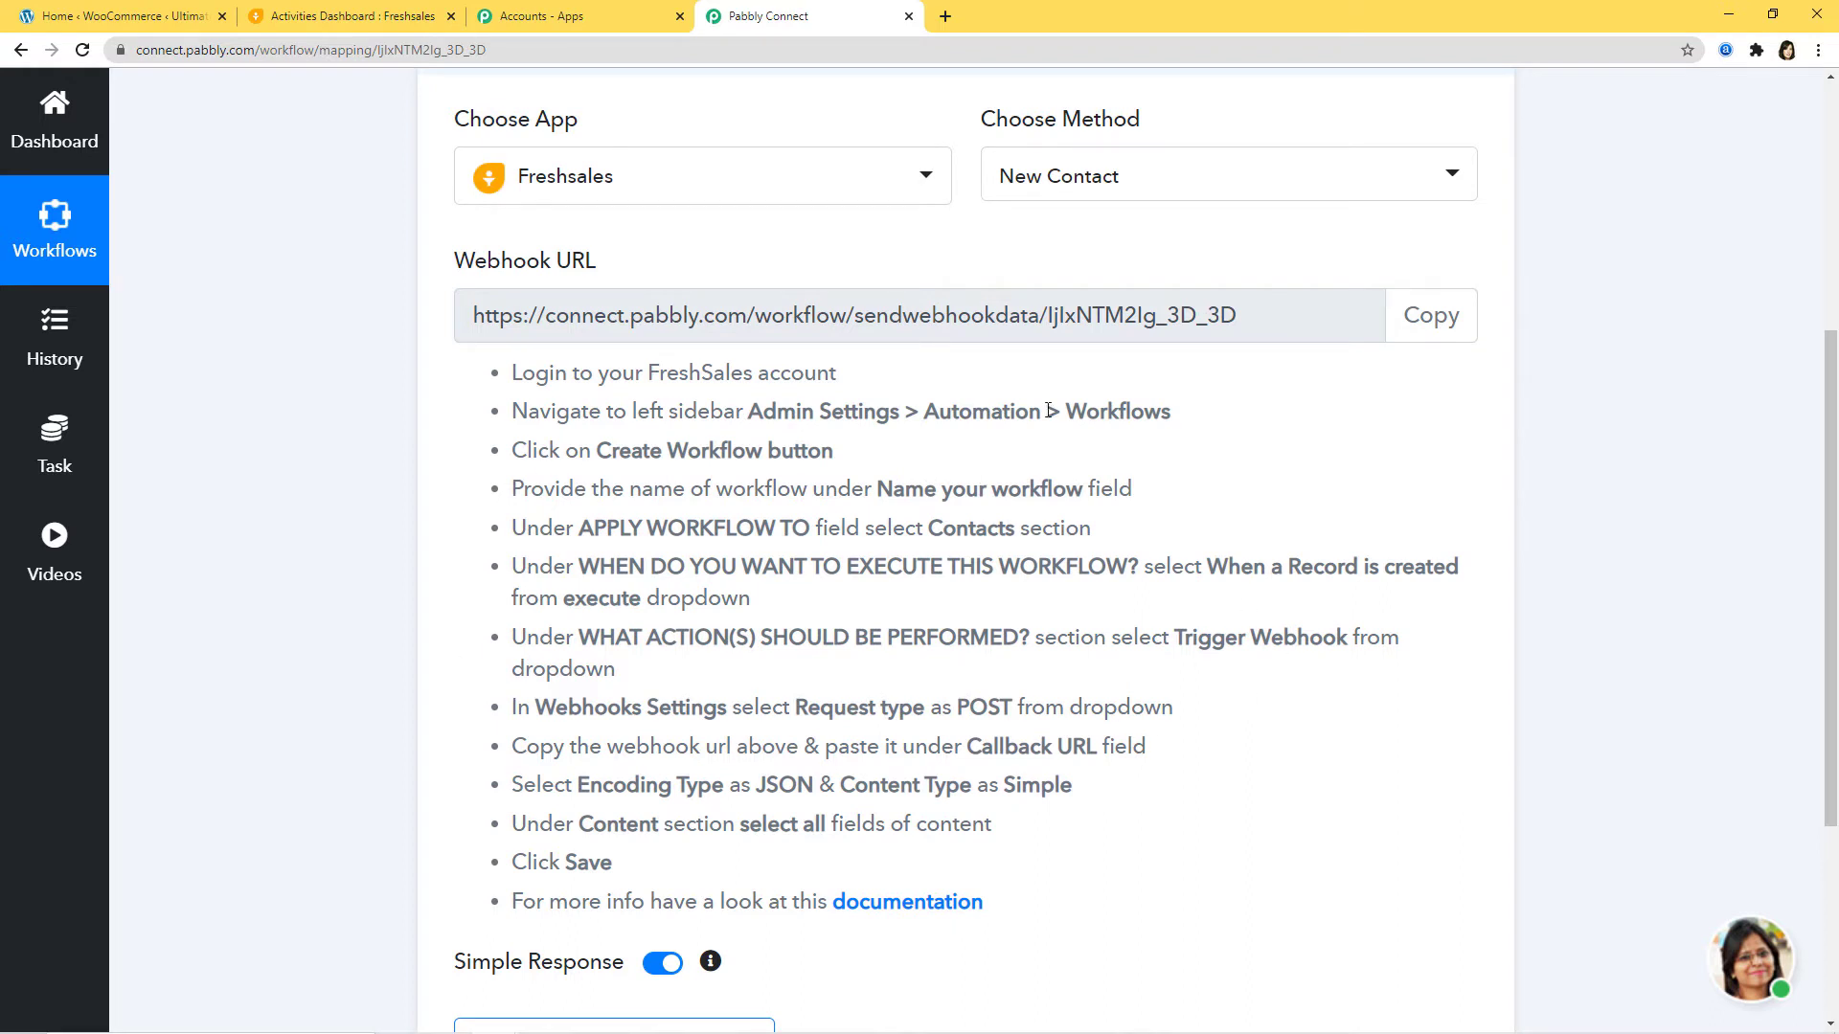
click(1437, 325)
key(ctrl+c)
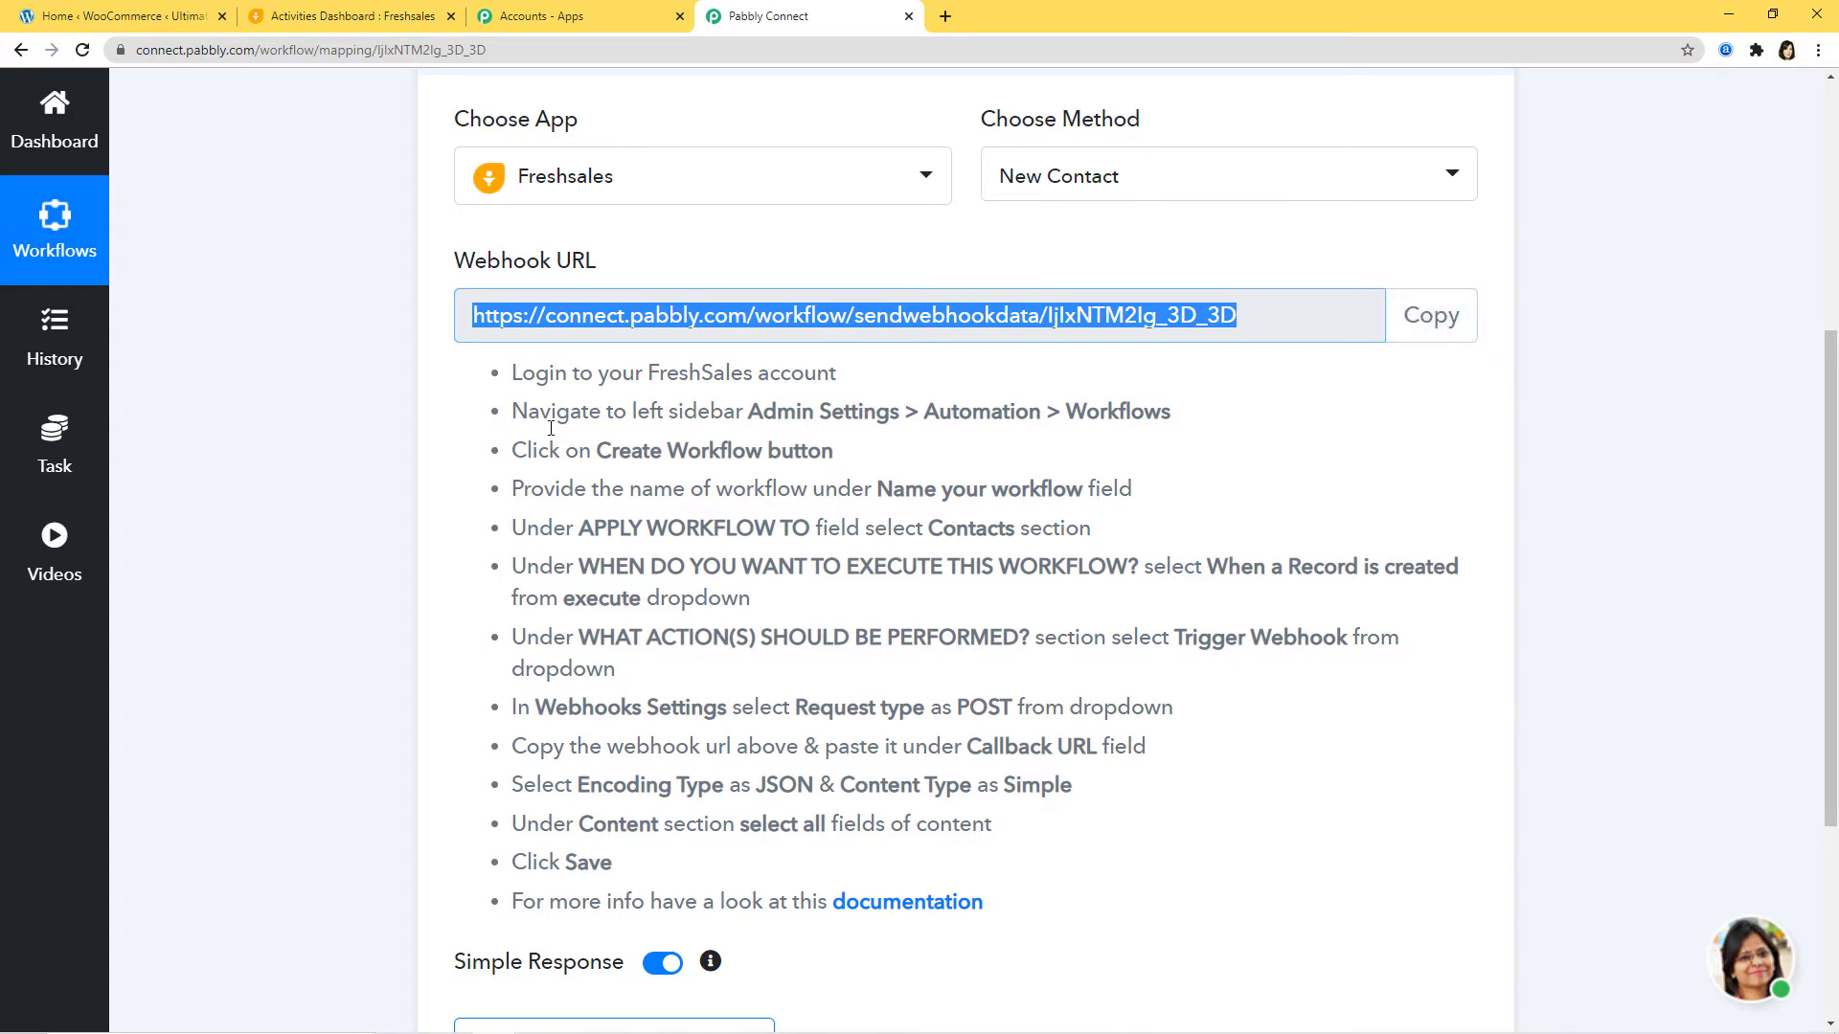
click(358, 21)
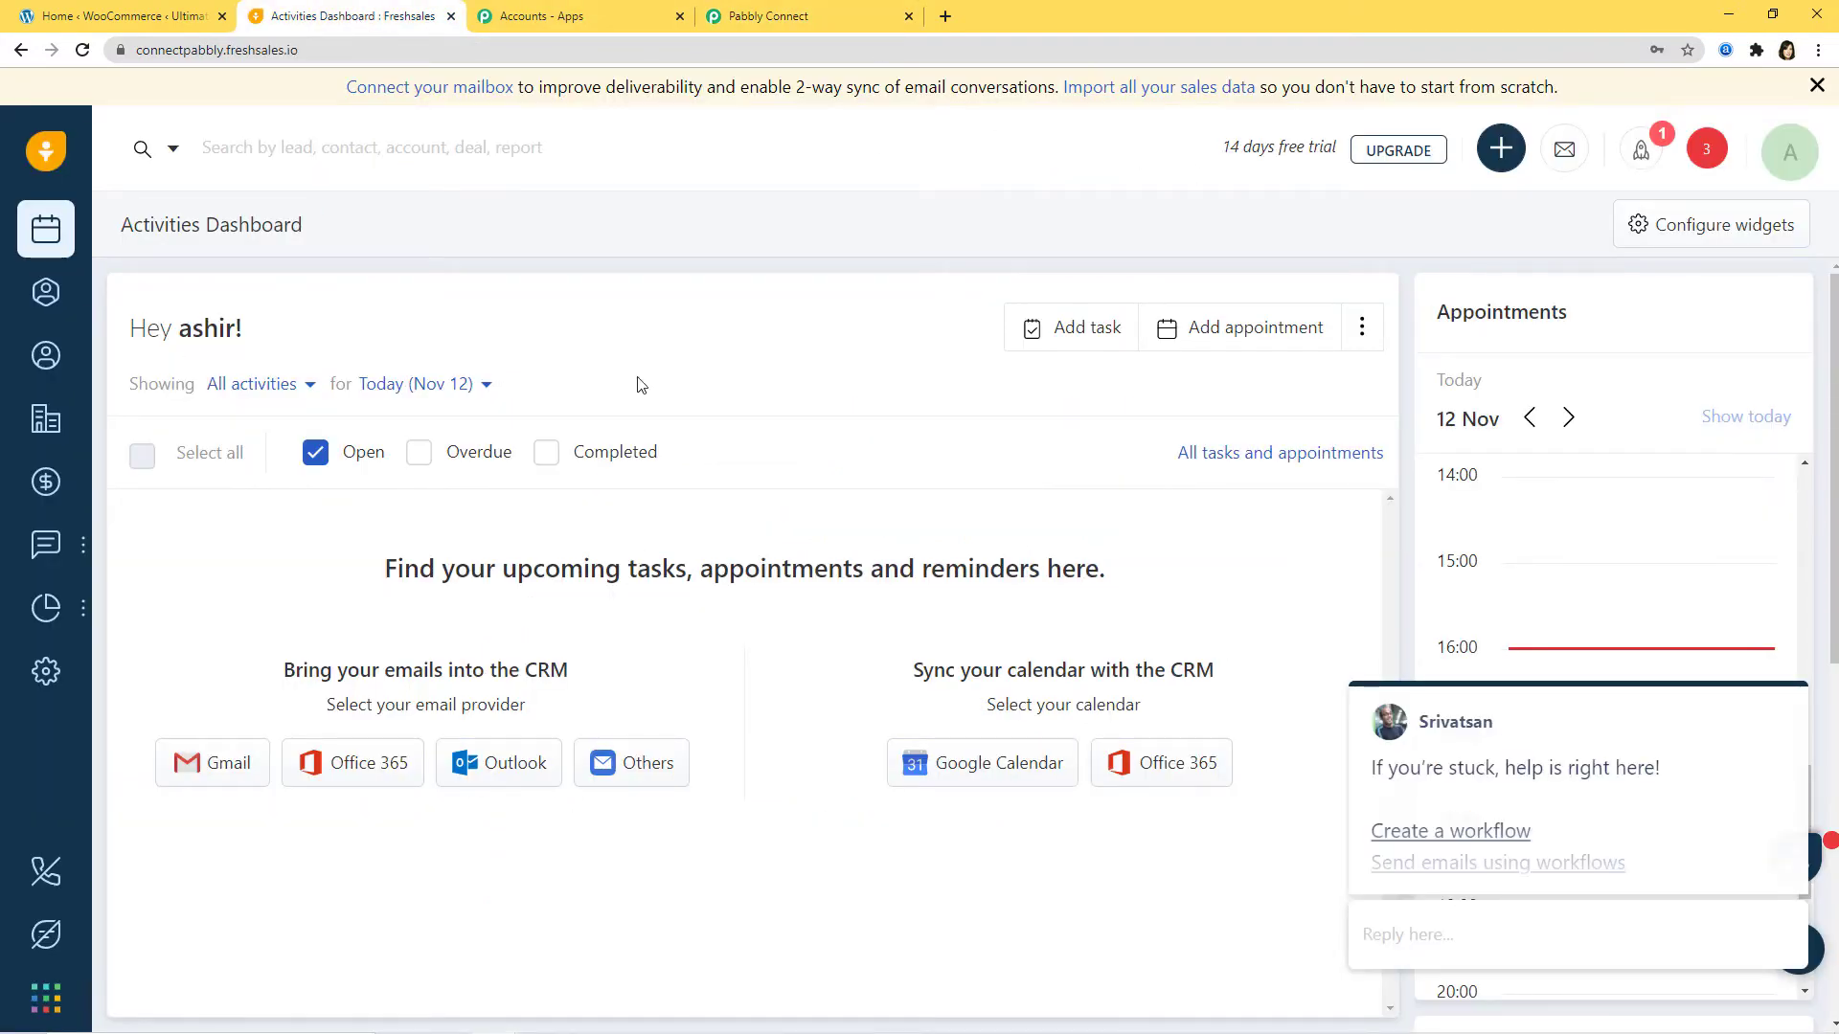
Step: Go to Admin Settings > Automation > Workflows and start a new workflow
click(39, 673)
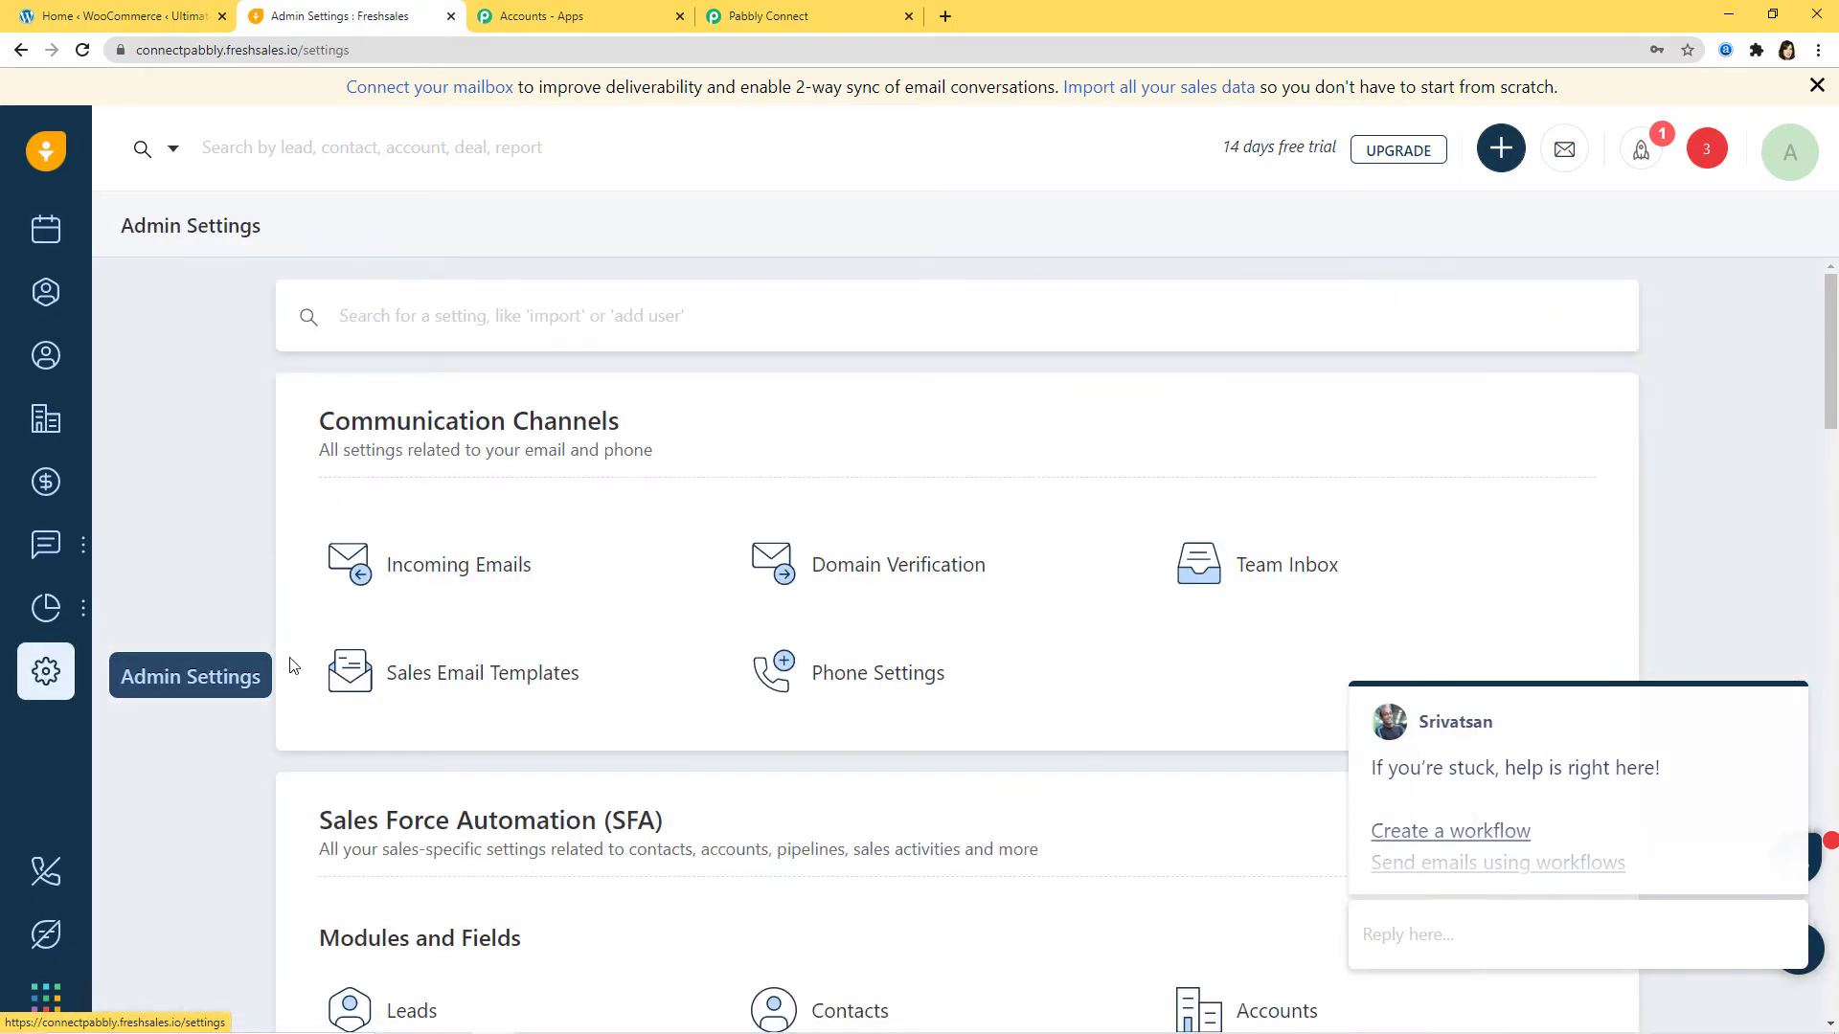
scroll(661, 670, down, 3)
scroll(660, 671, down, 6)
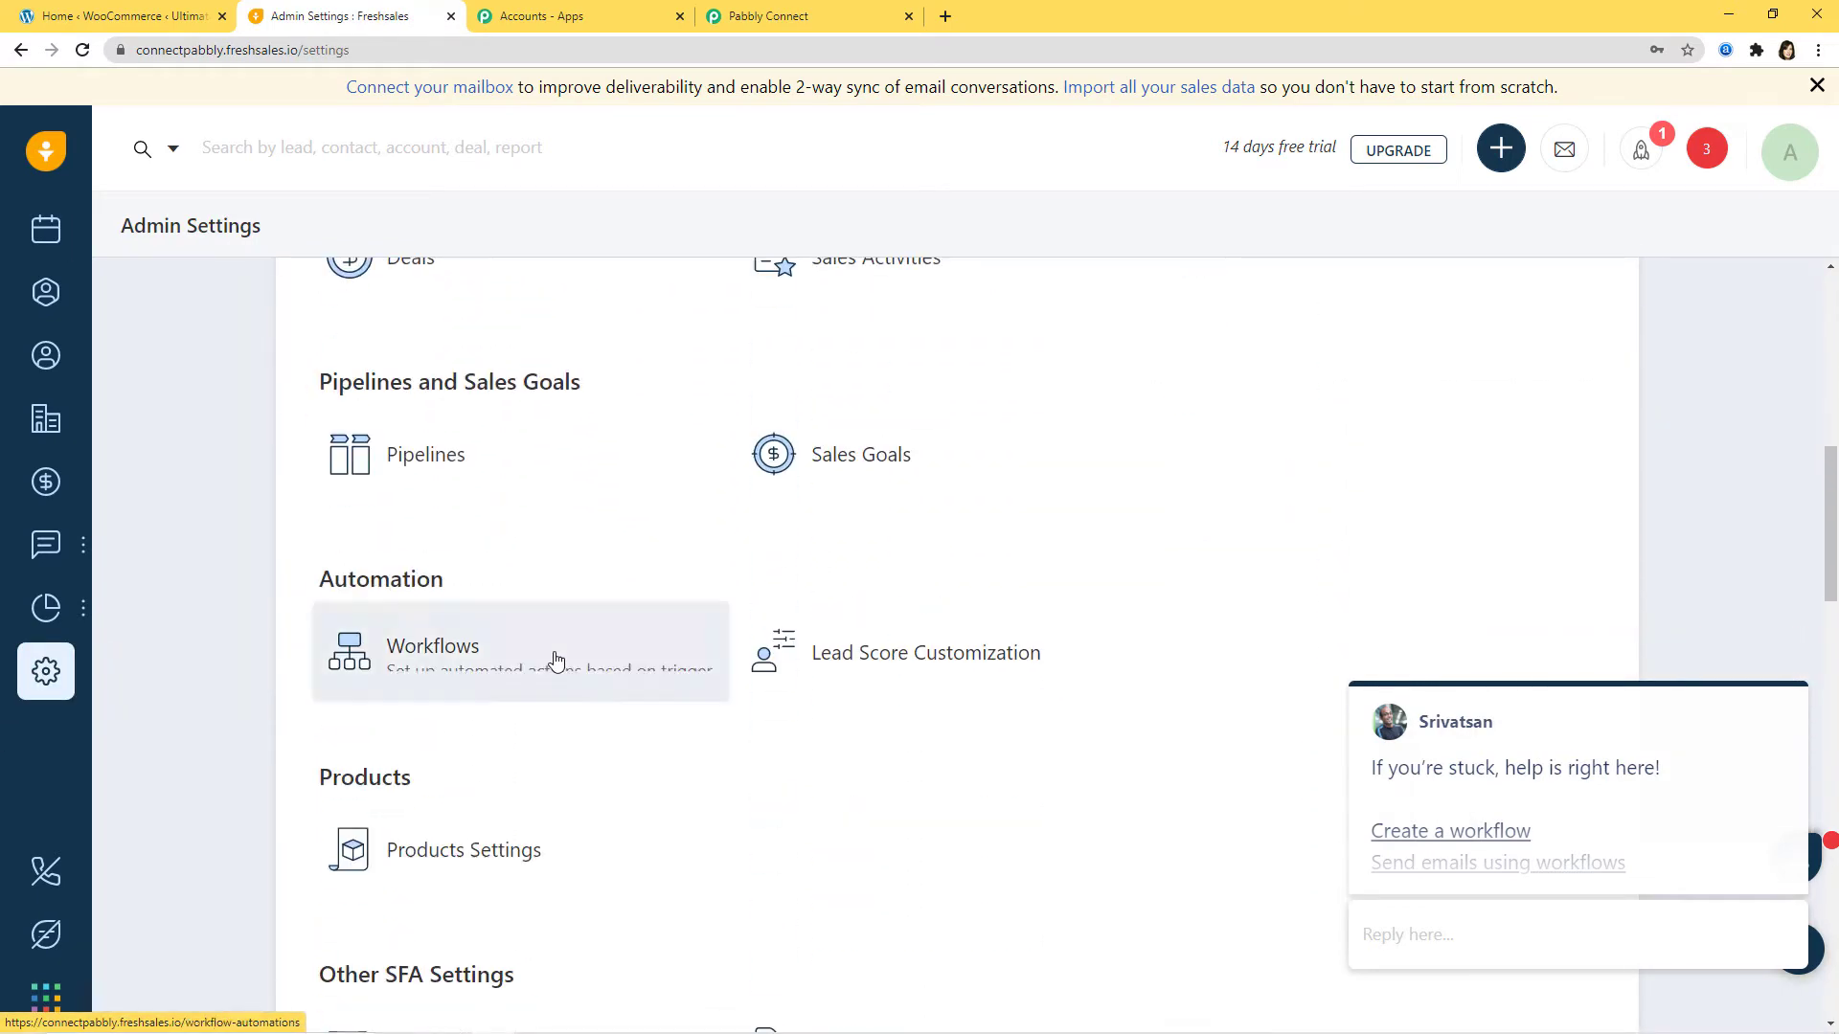
click(470, 661)
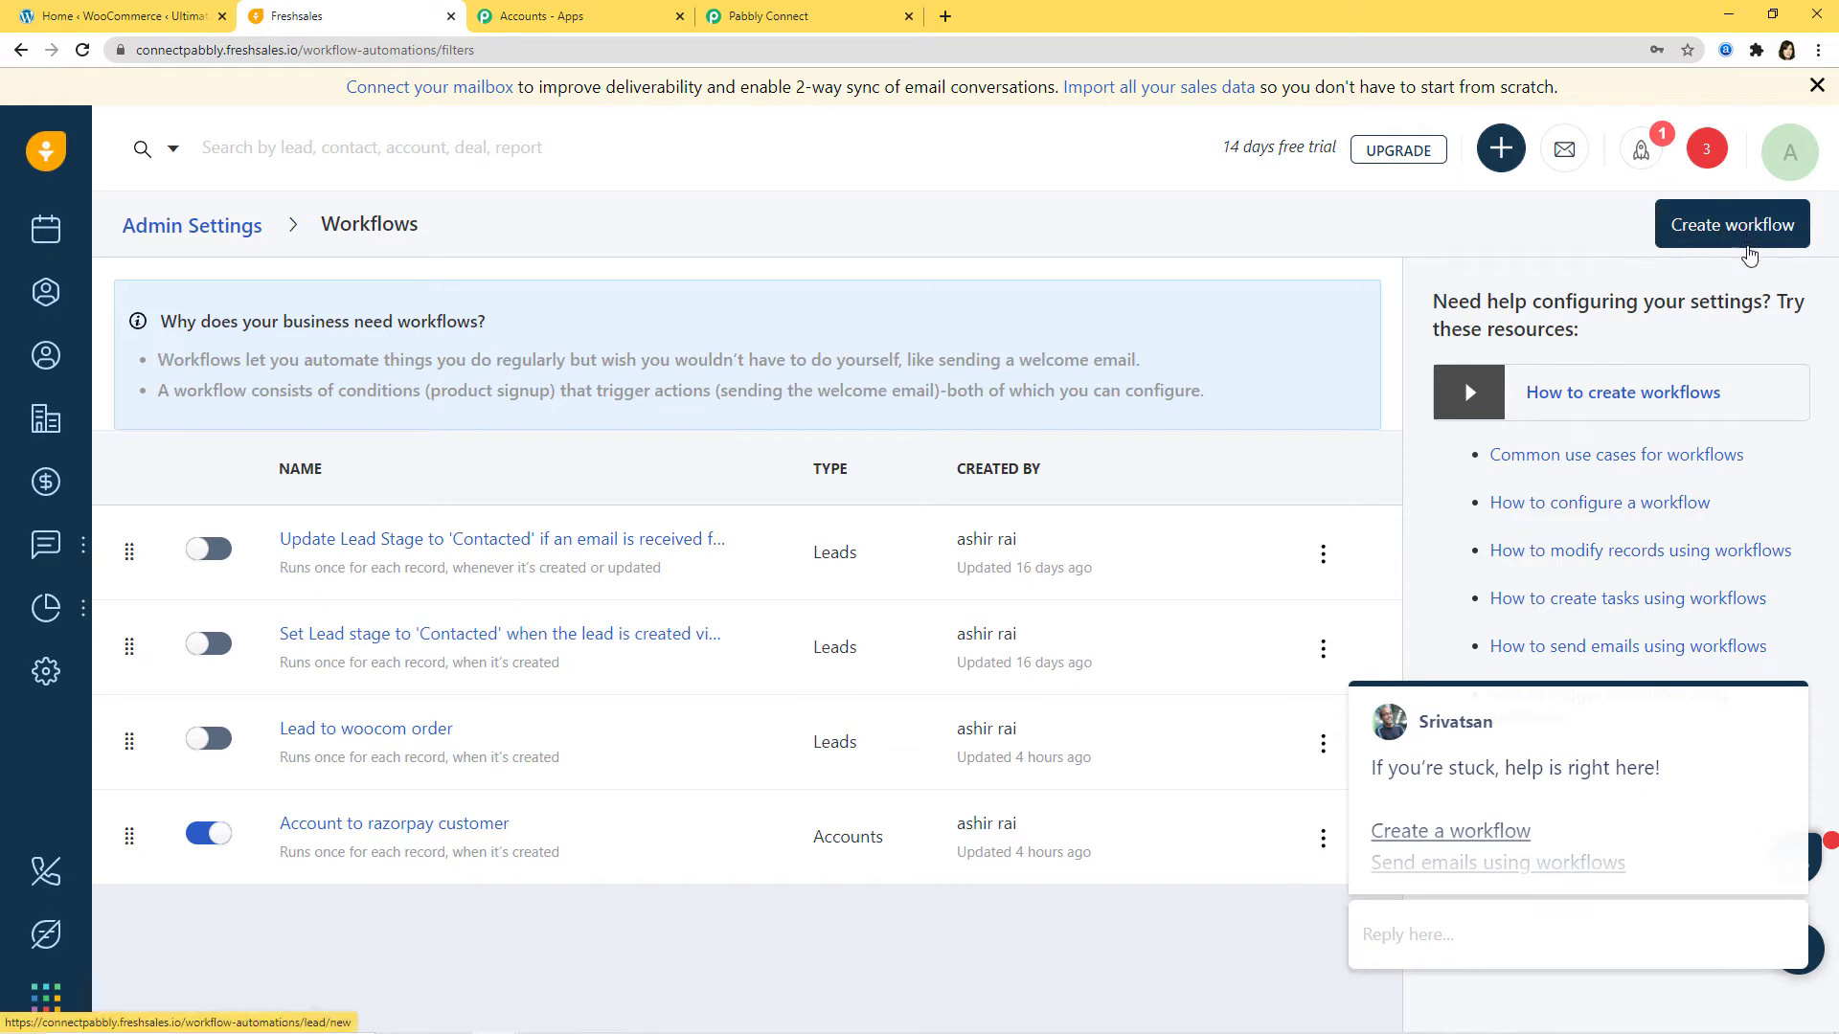
click(1721, 233)
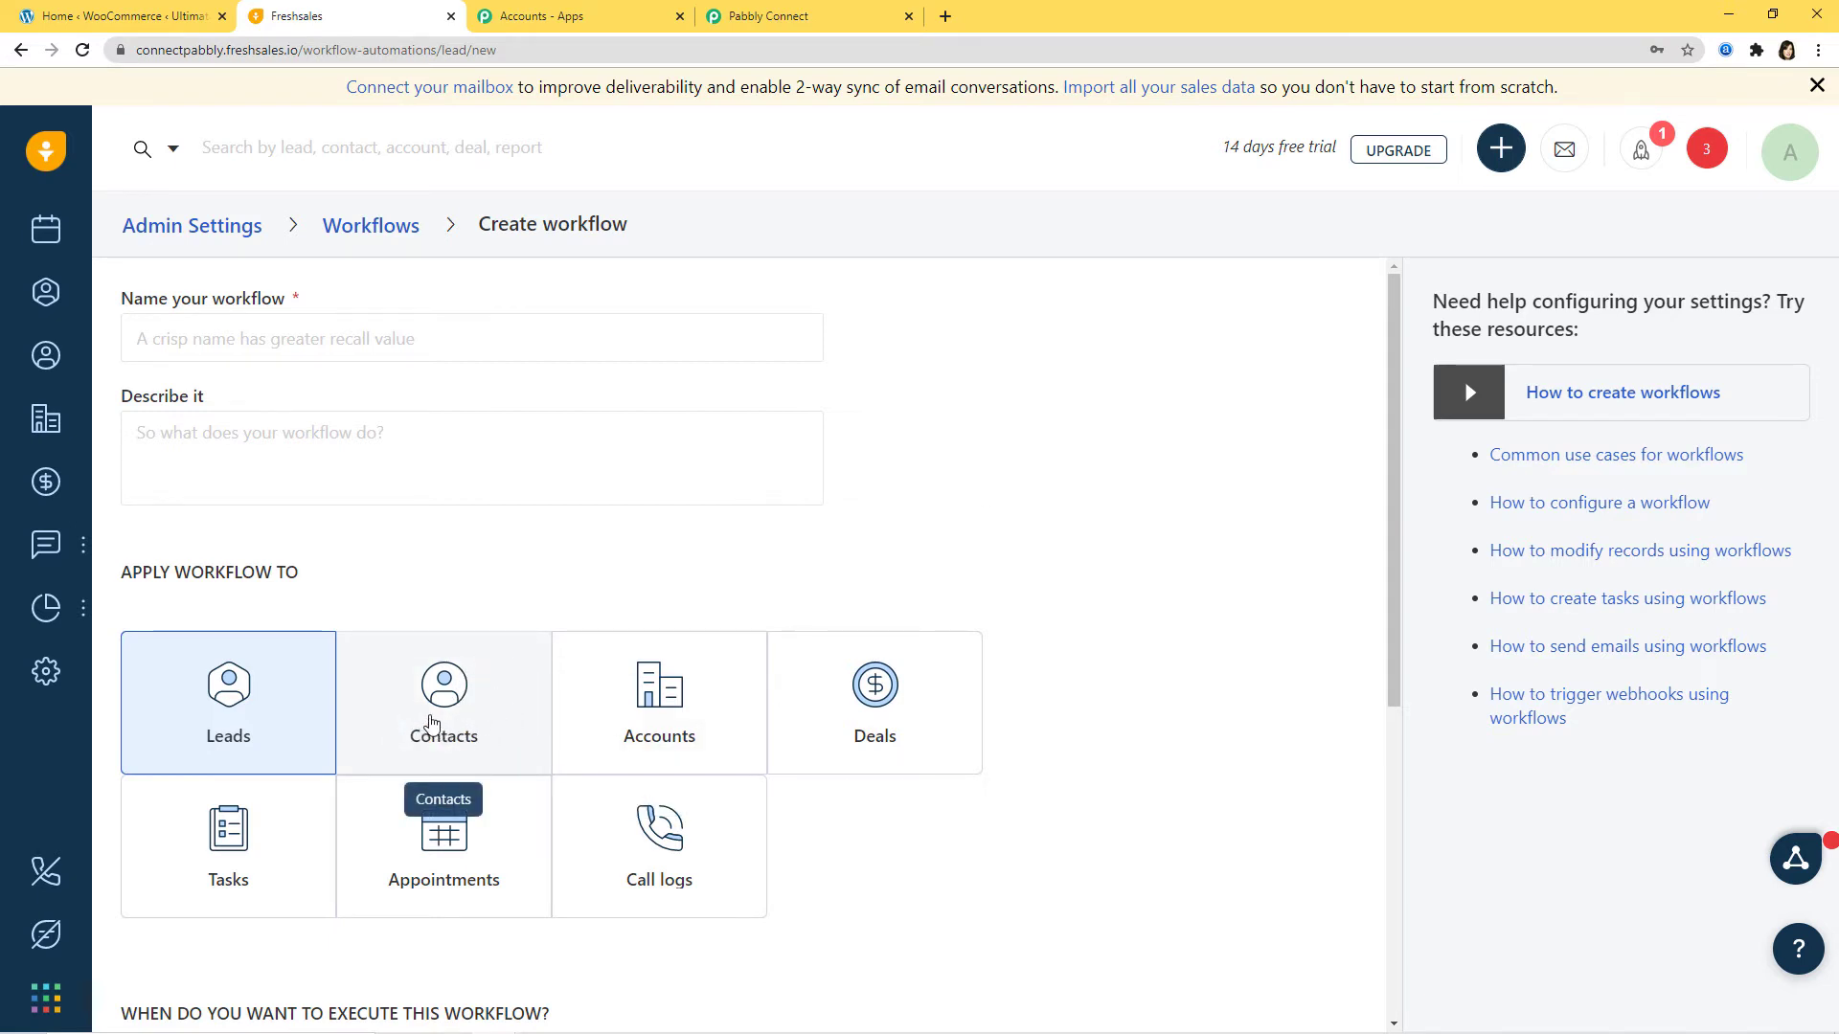
Step: Apply the workflow to Contacts and name it 'Freshsales to WooCommerce'
click(452, 718)
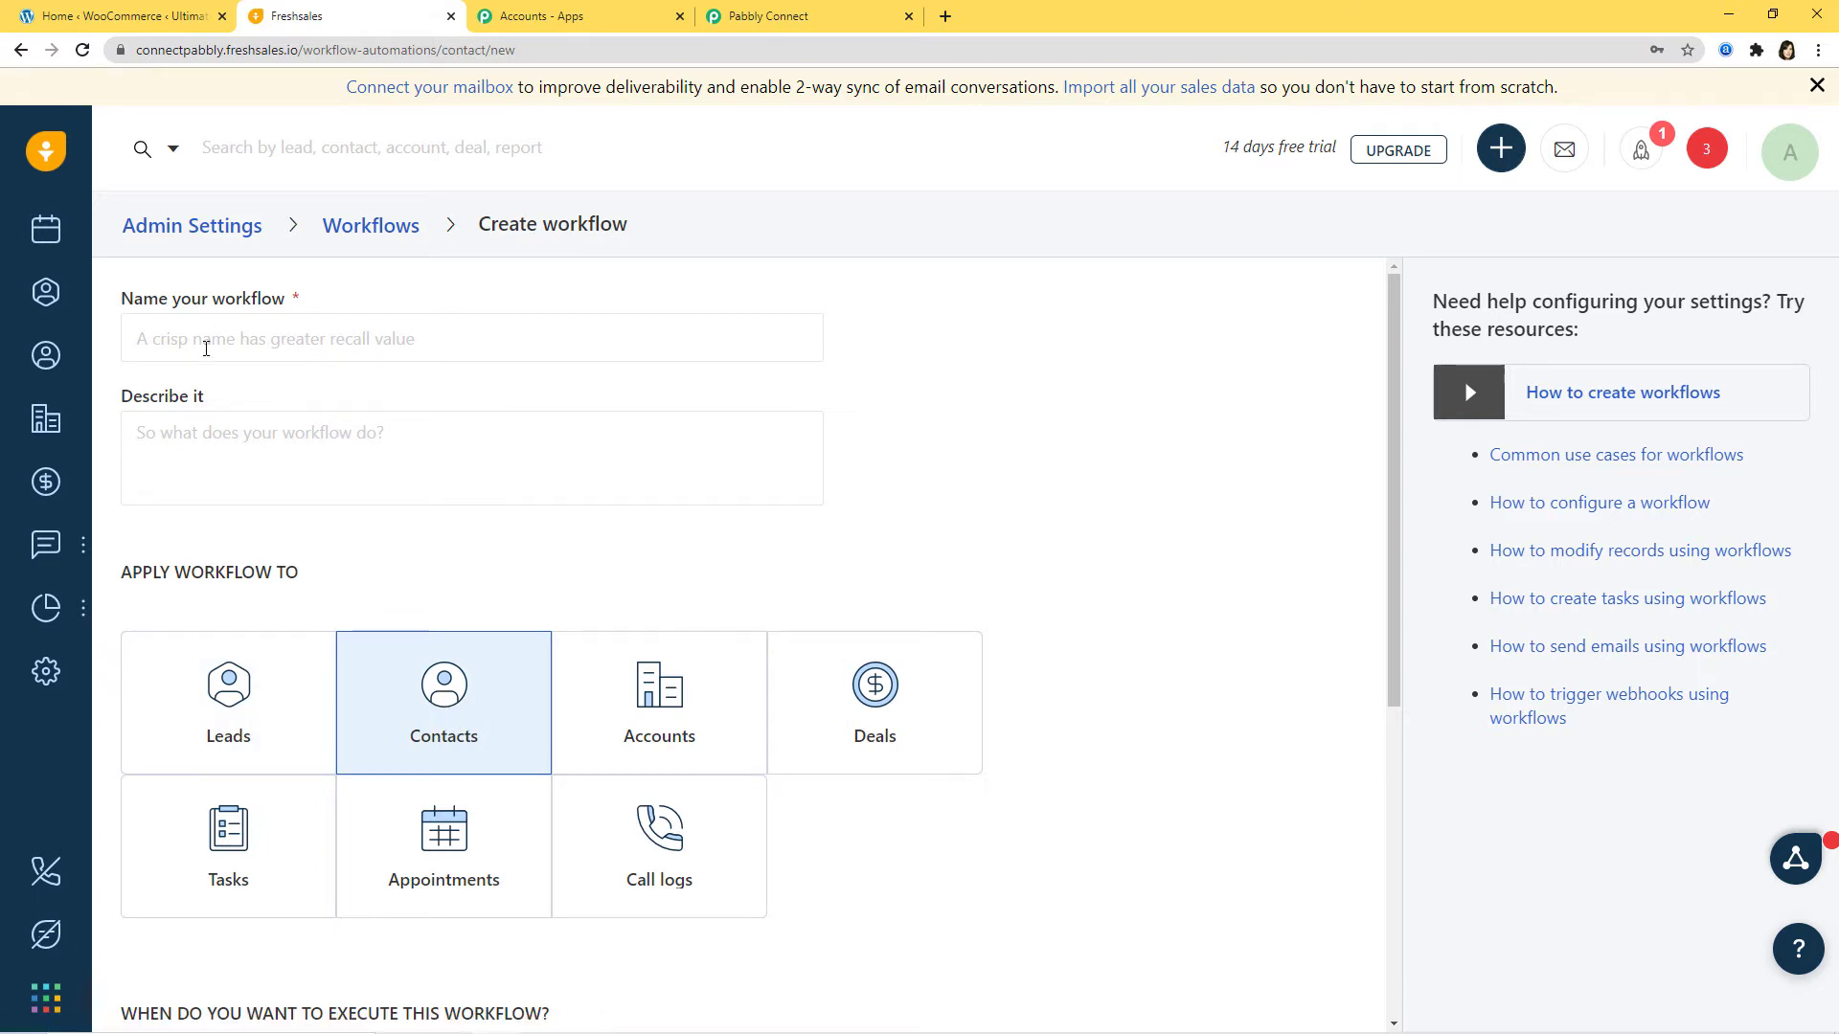
click(205, 343)
text(Fres)
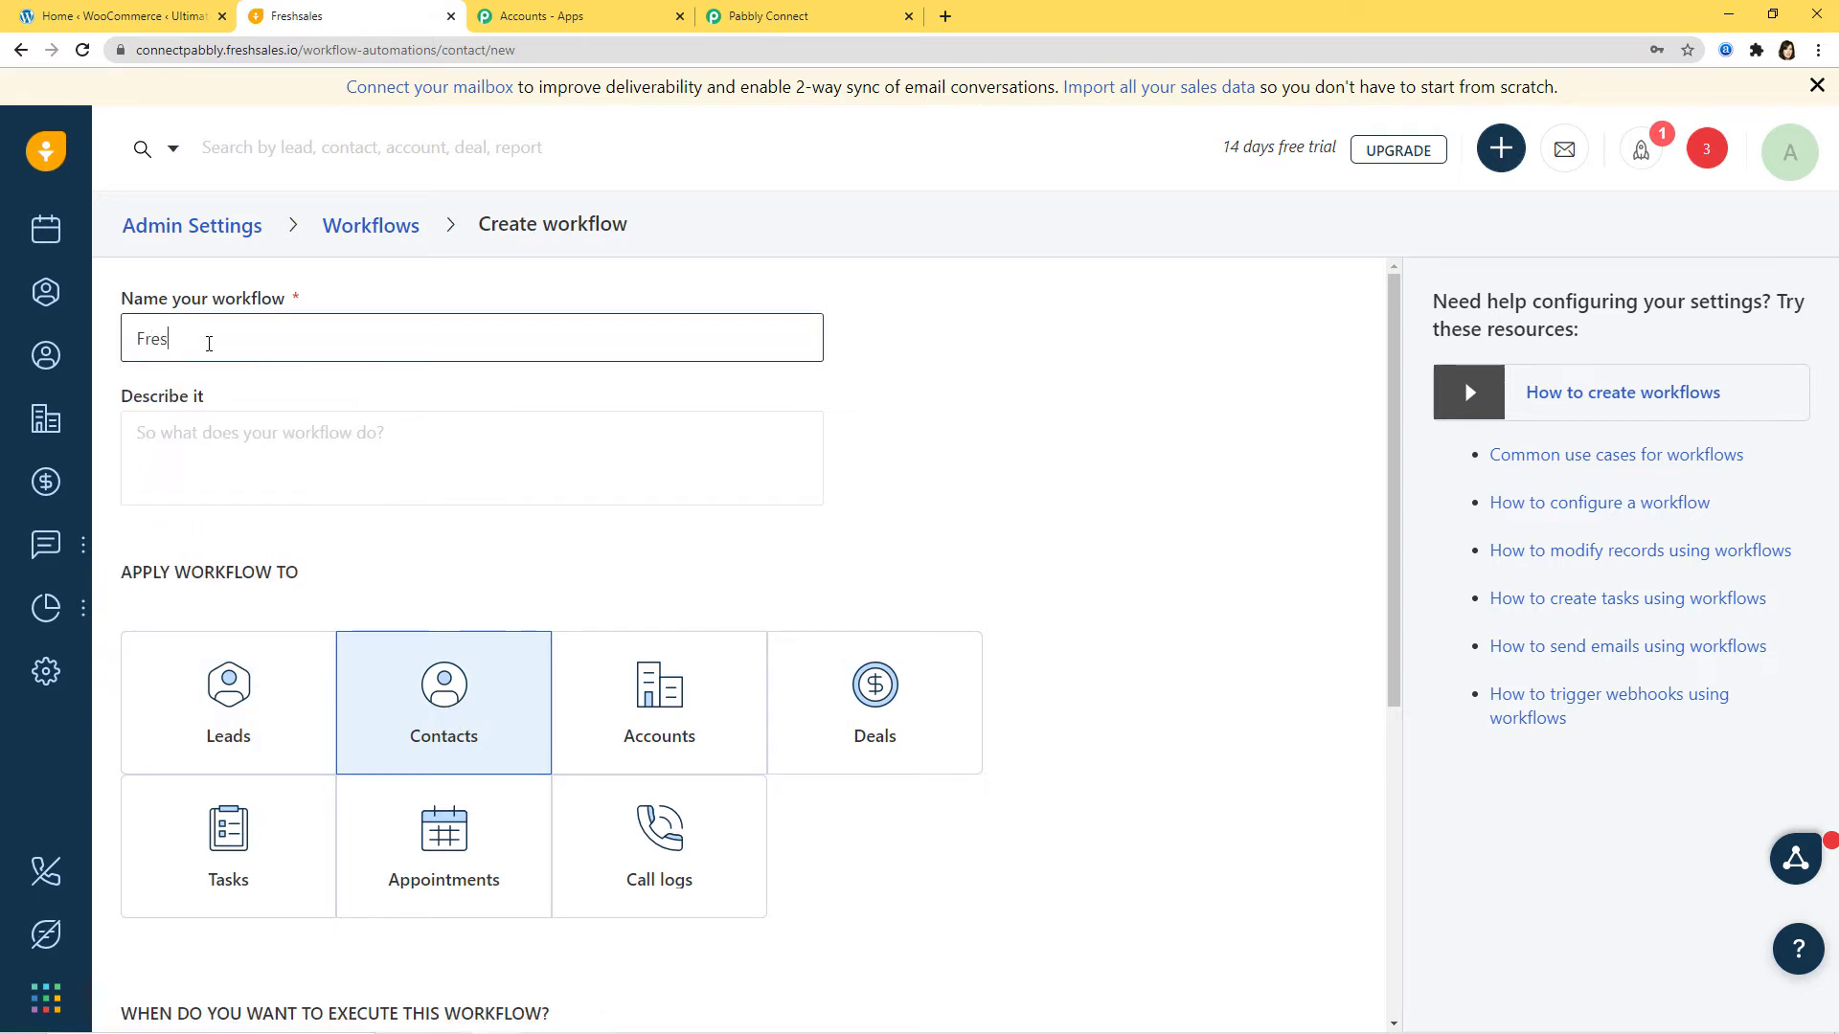
text(hsales to WooCommerce)
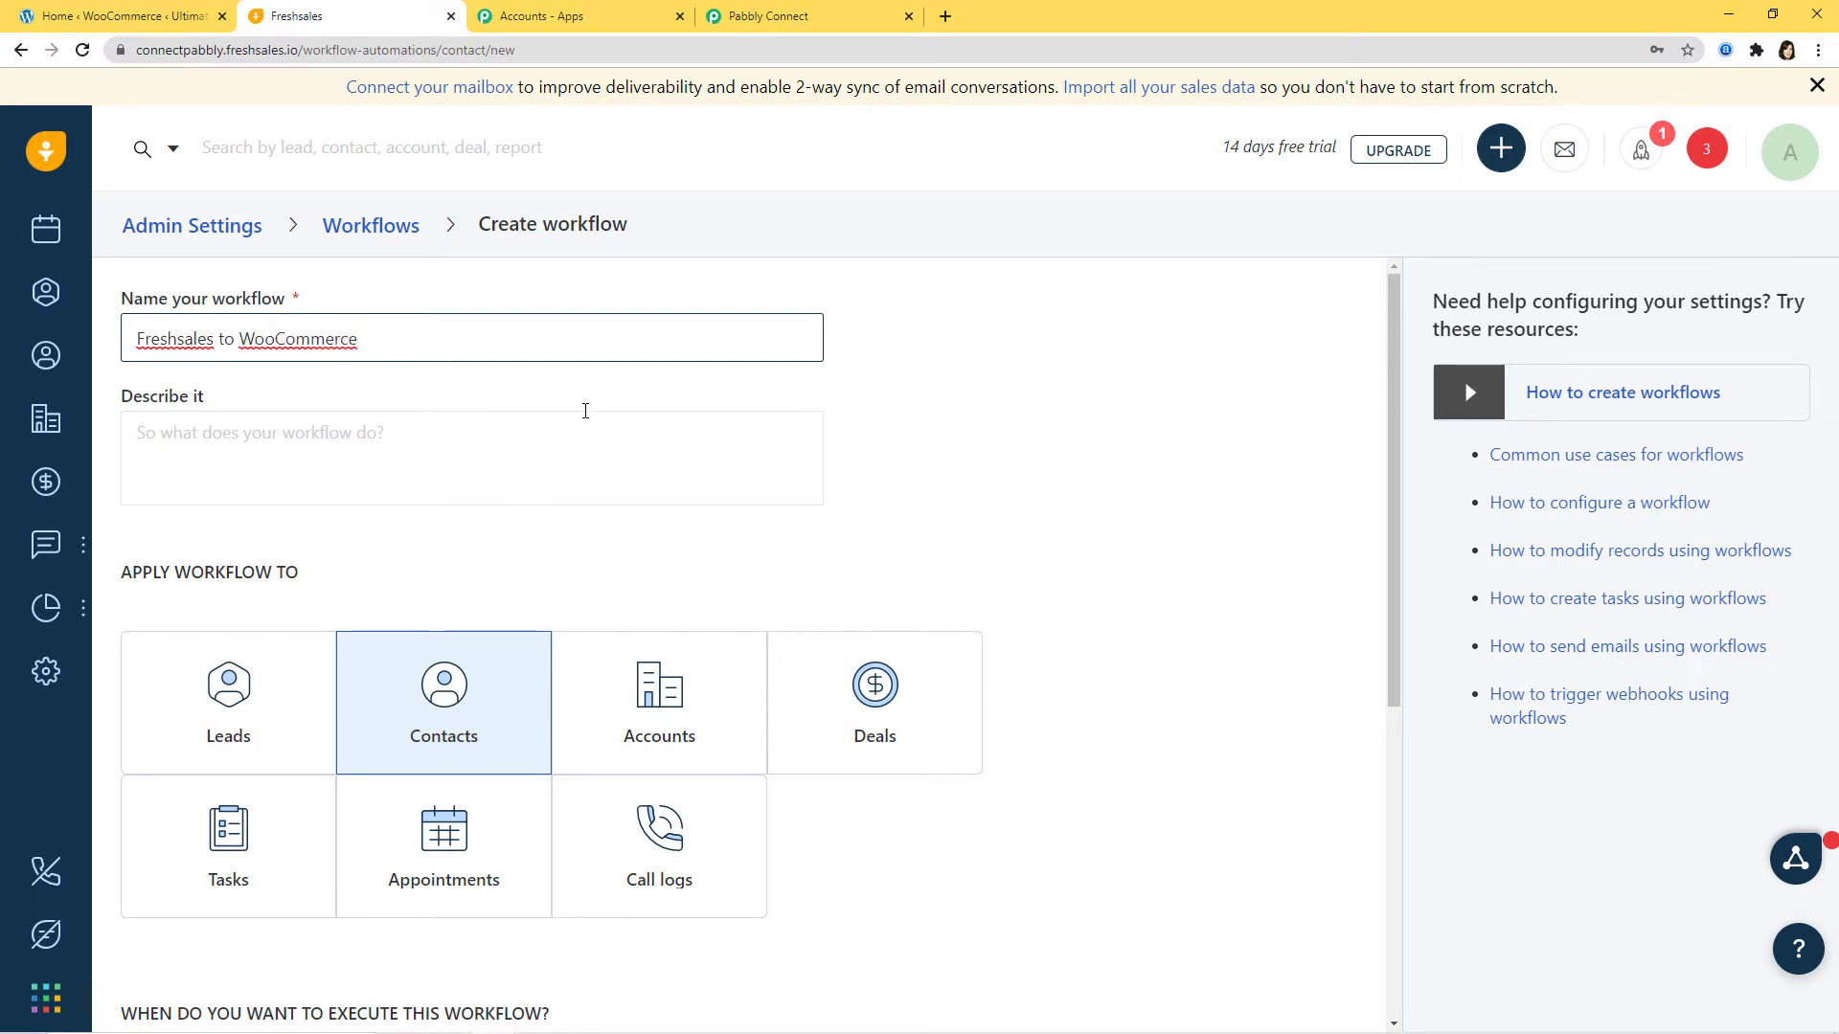
Step: Add a first action row and open its action choices
scroll(1002, 530, down, 5)
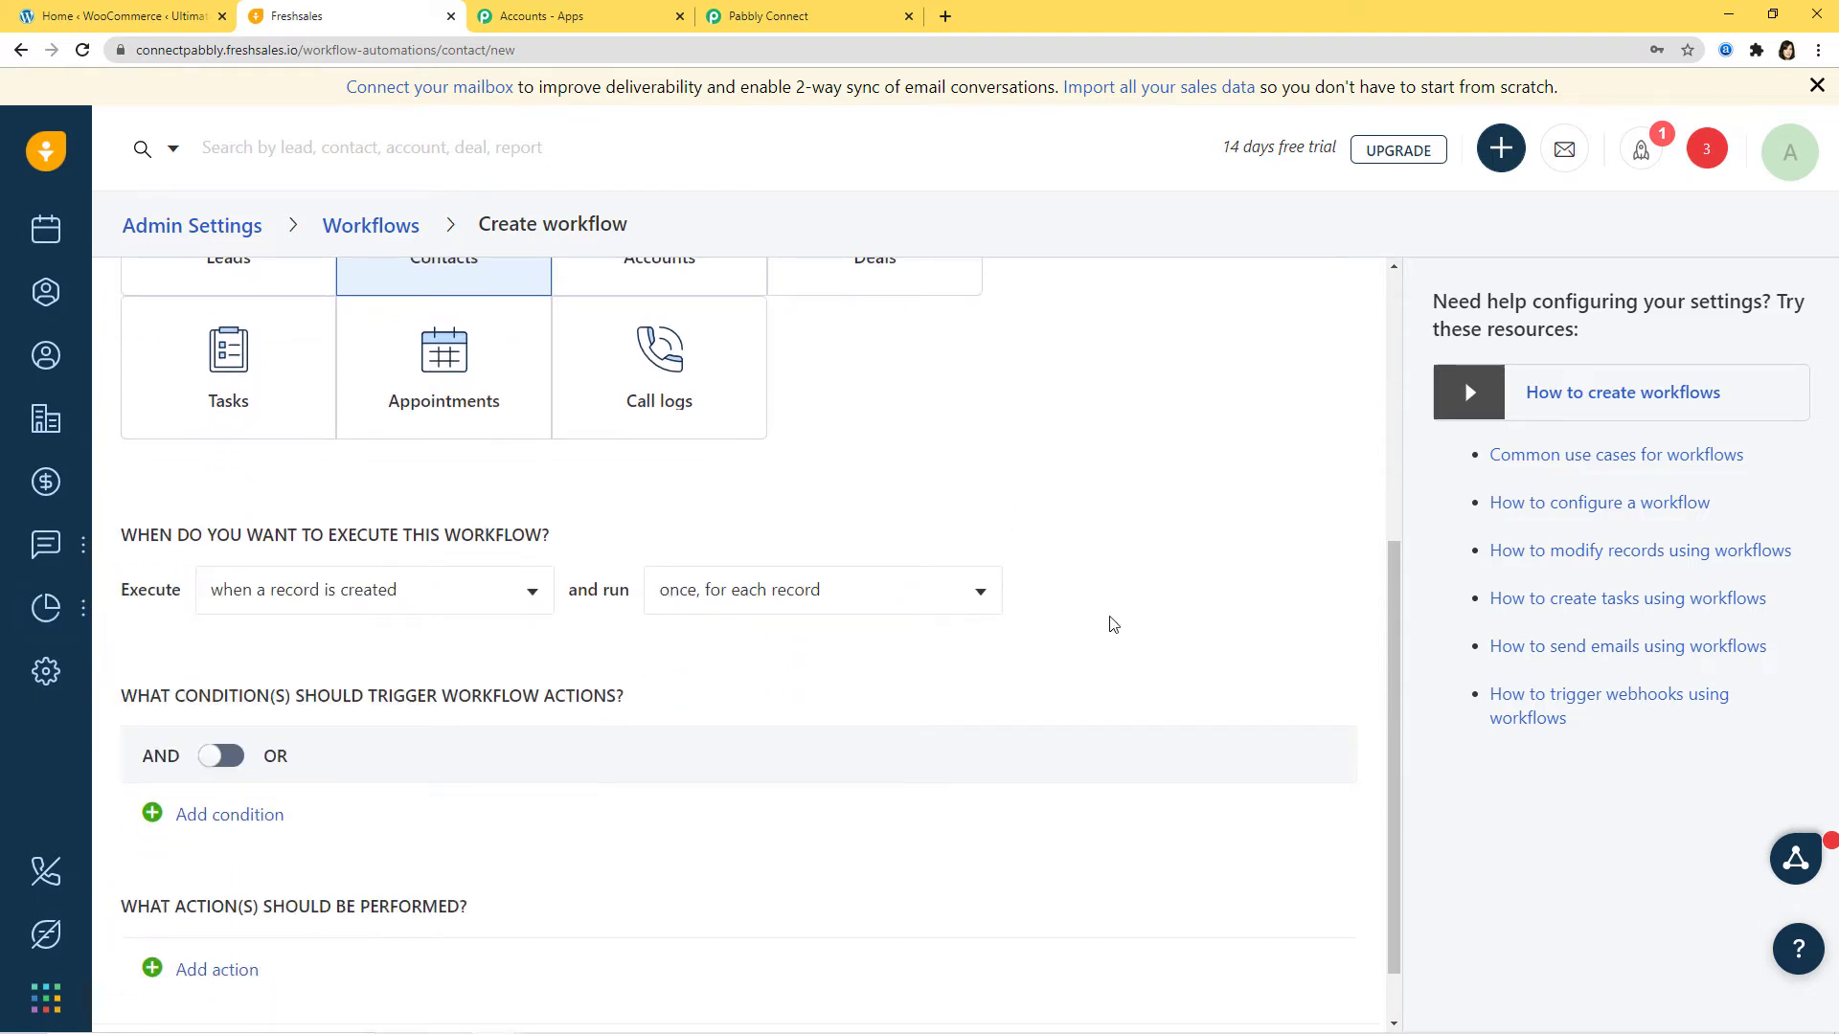
scroll(1111, 625, down, 1)
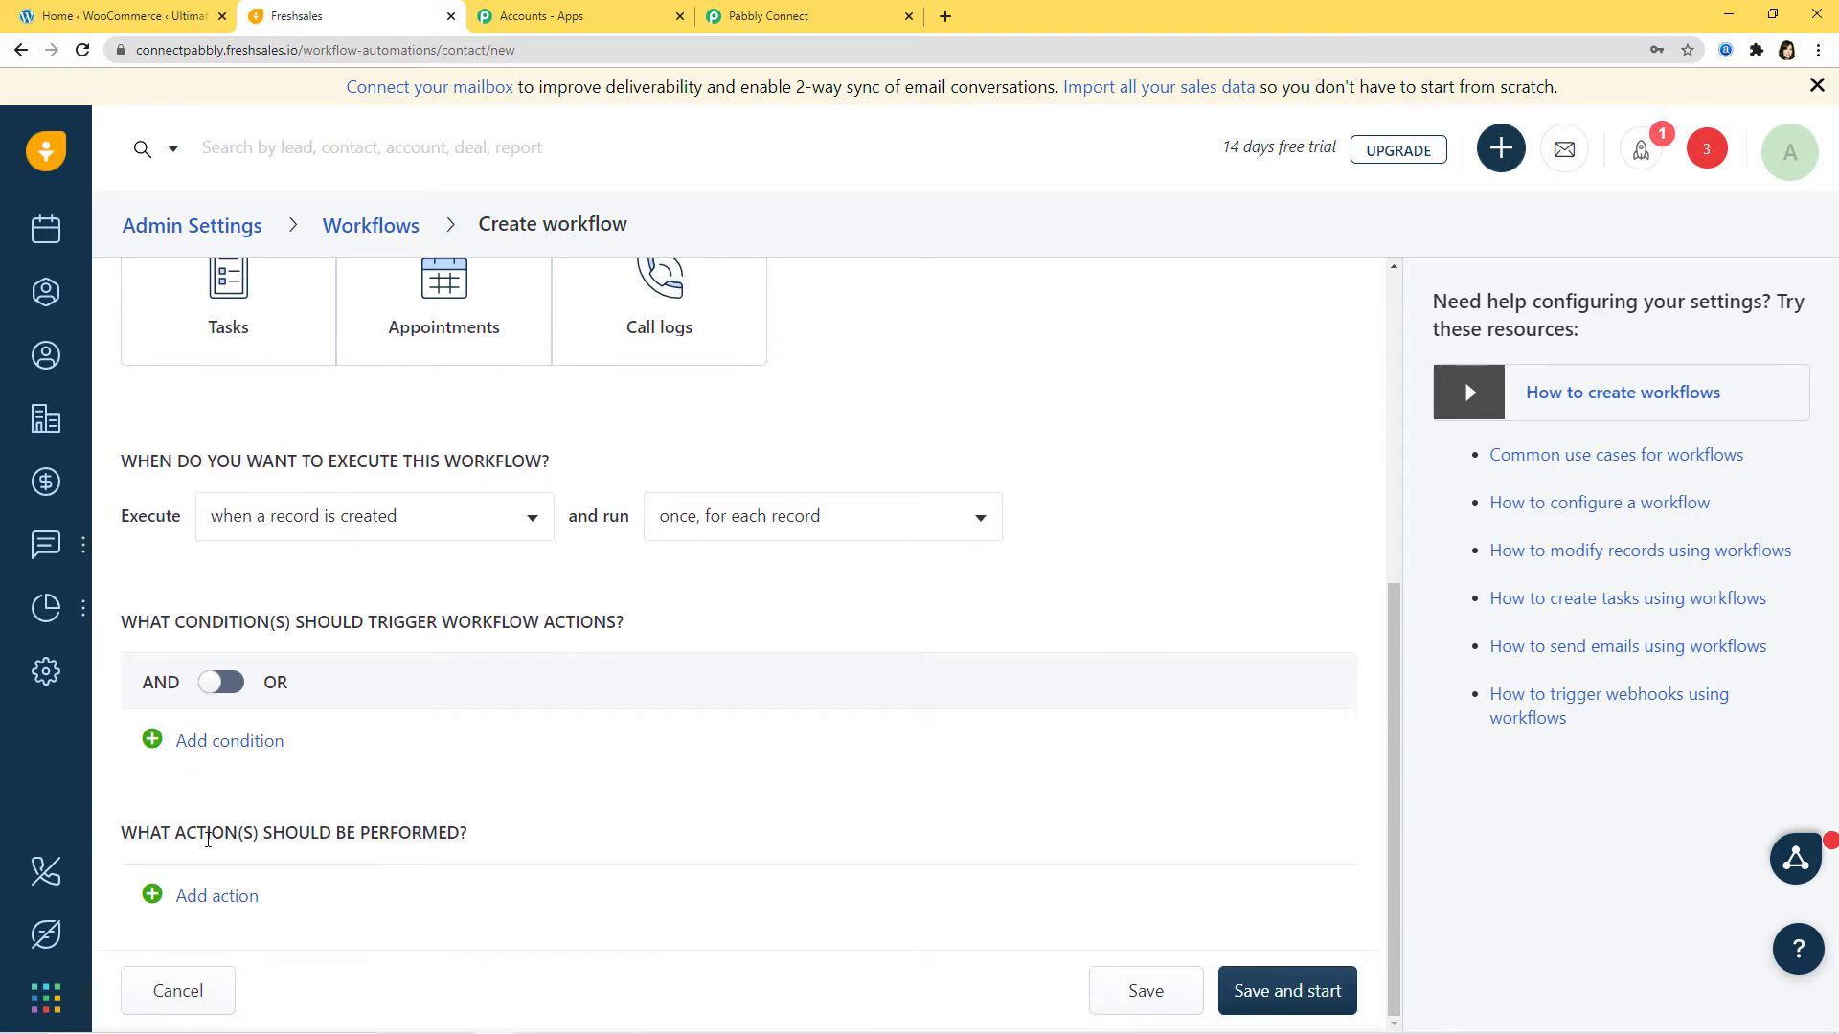
click(212, 897)
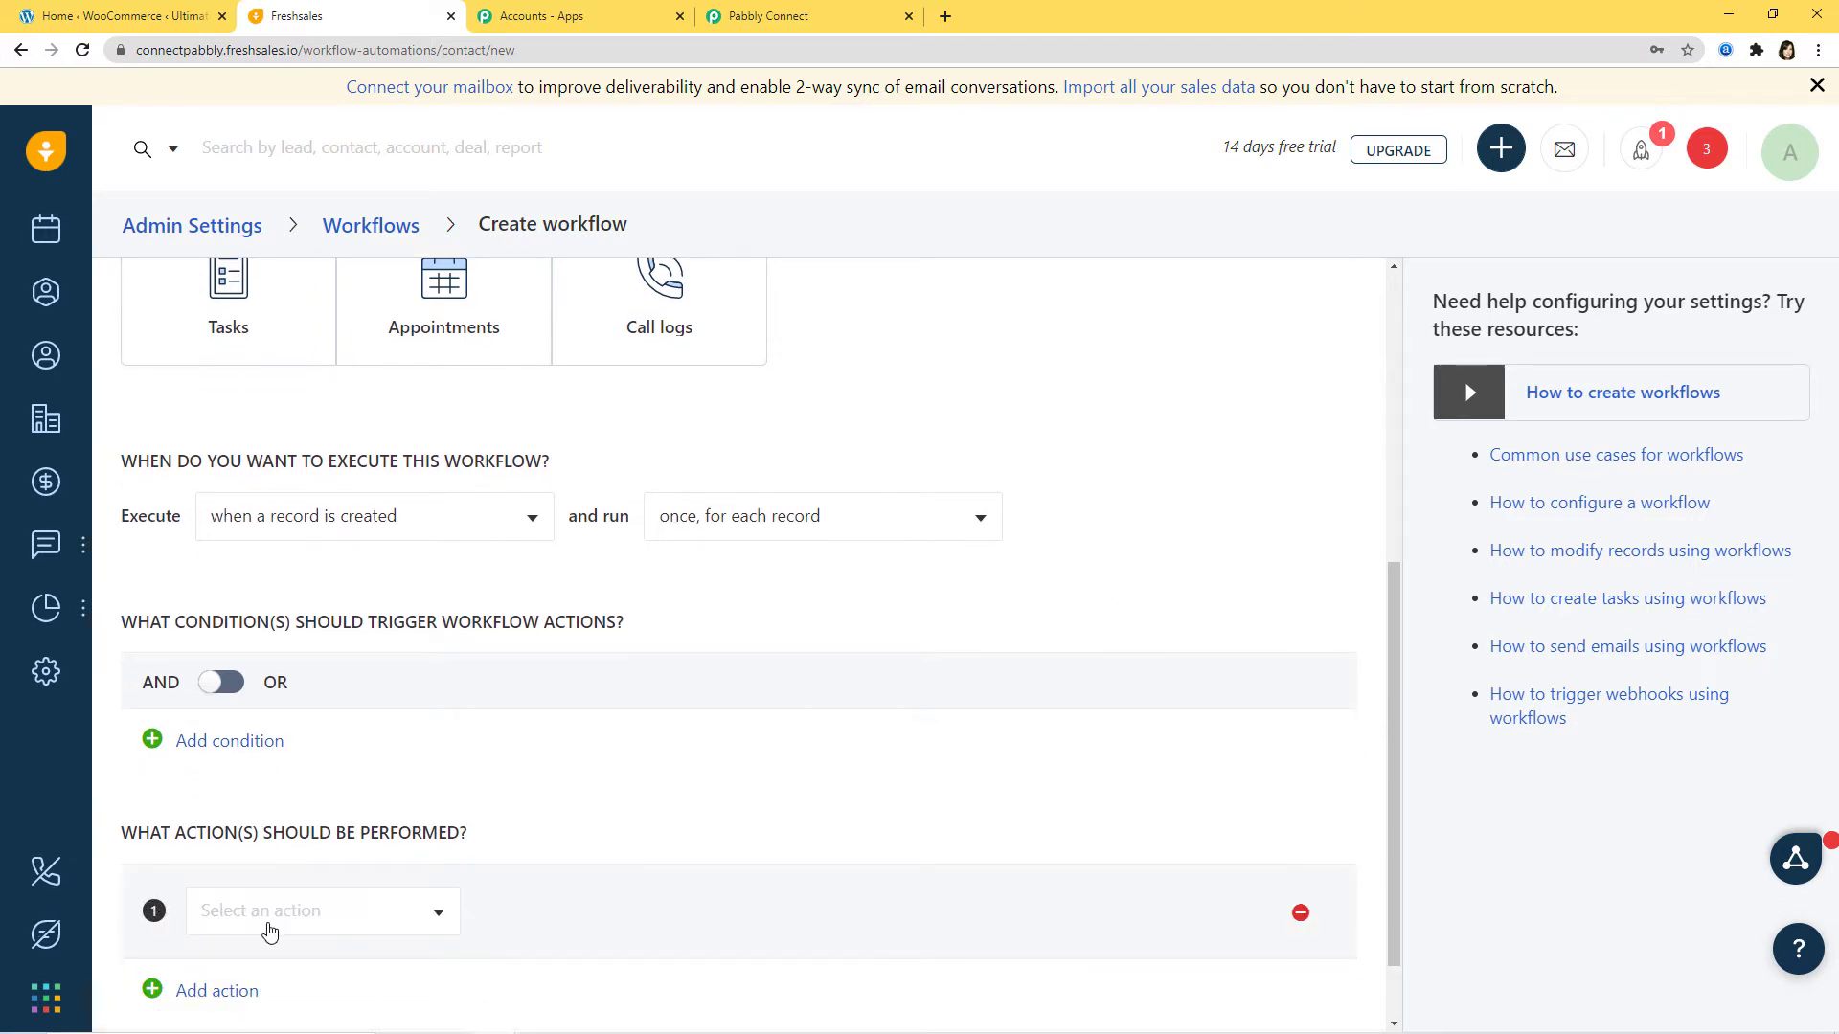
click(299, 925)
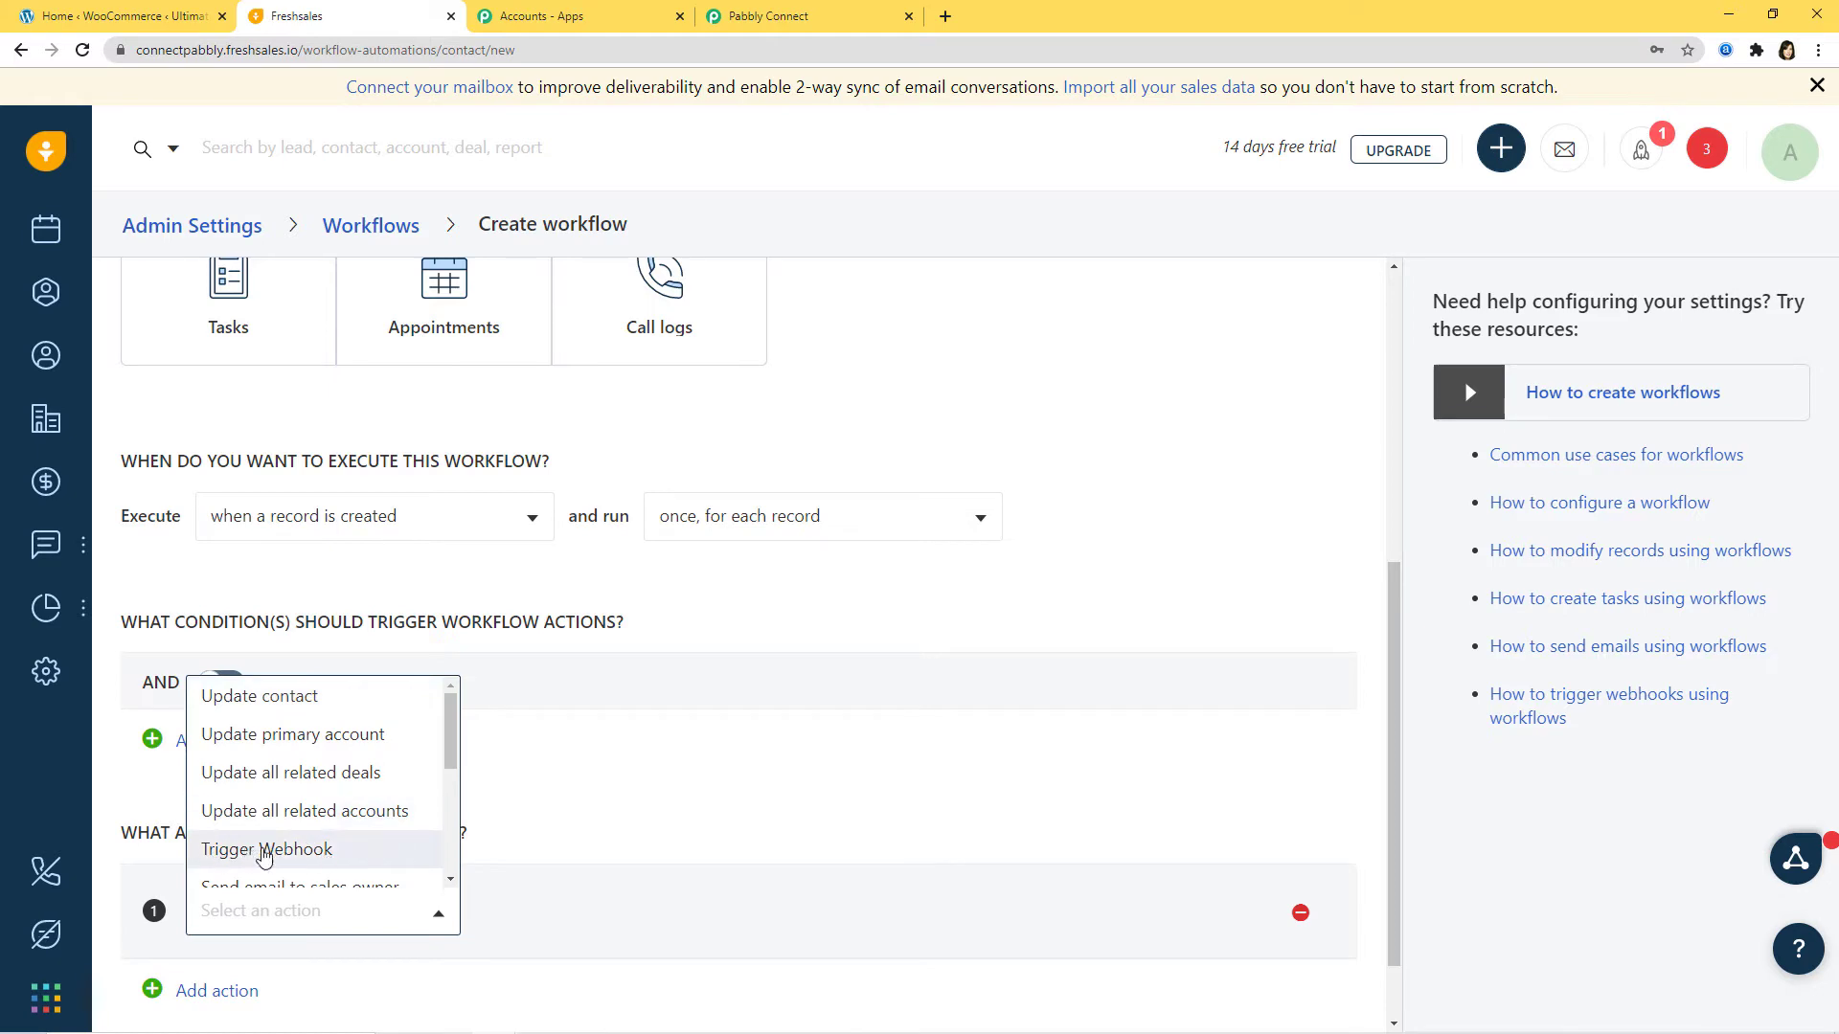
Step: Make the action Trigger Webhook with the Pabbly URL as callback and all contact fields selected
click(263, 851)
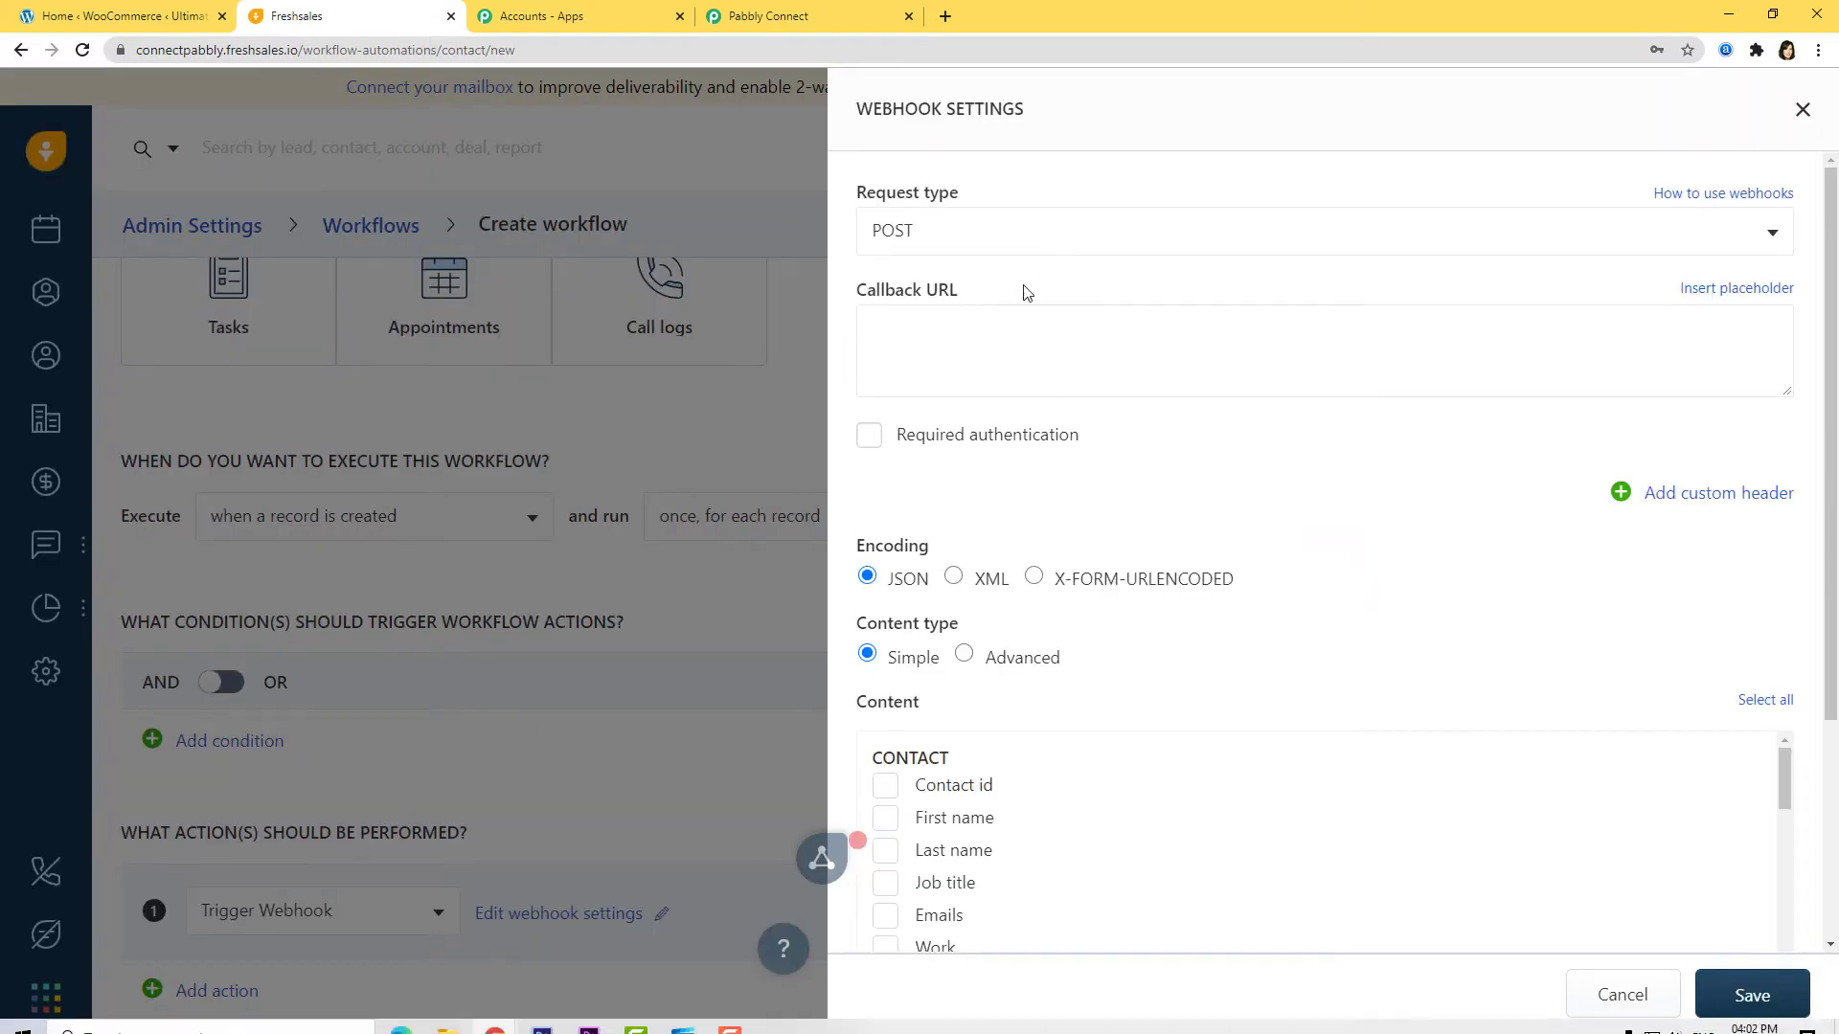
click(899, 322)
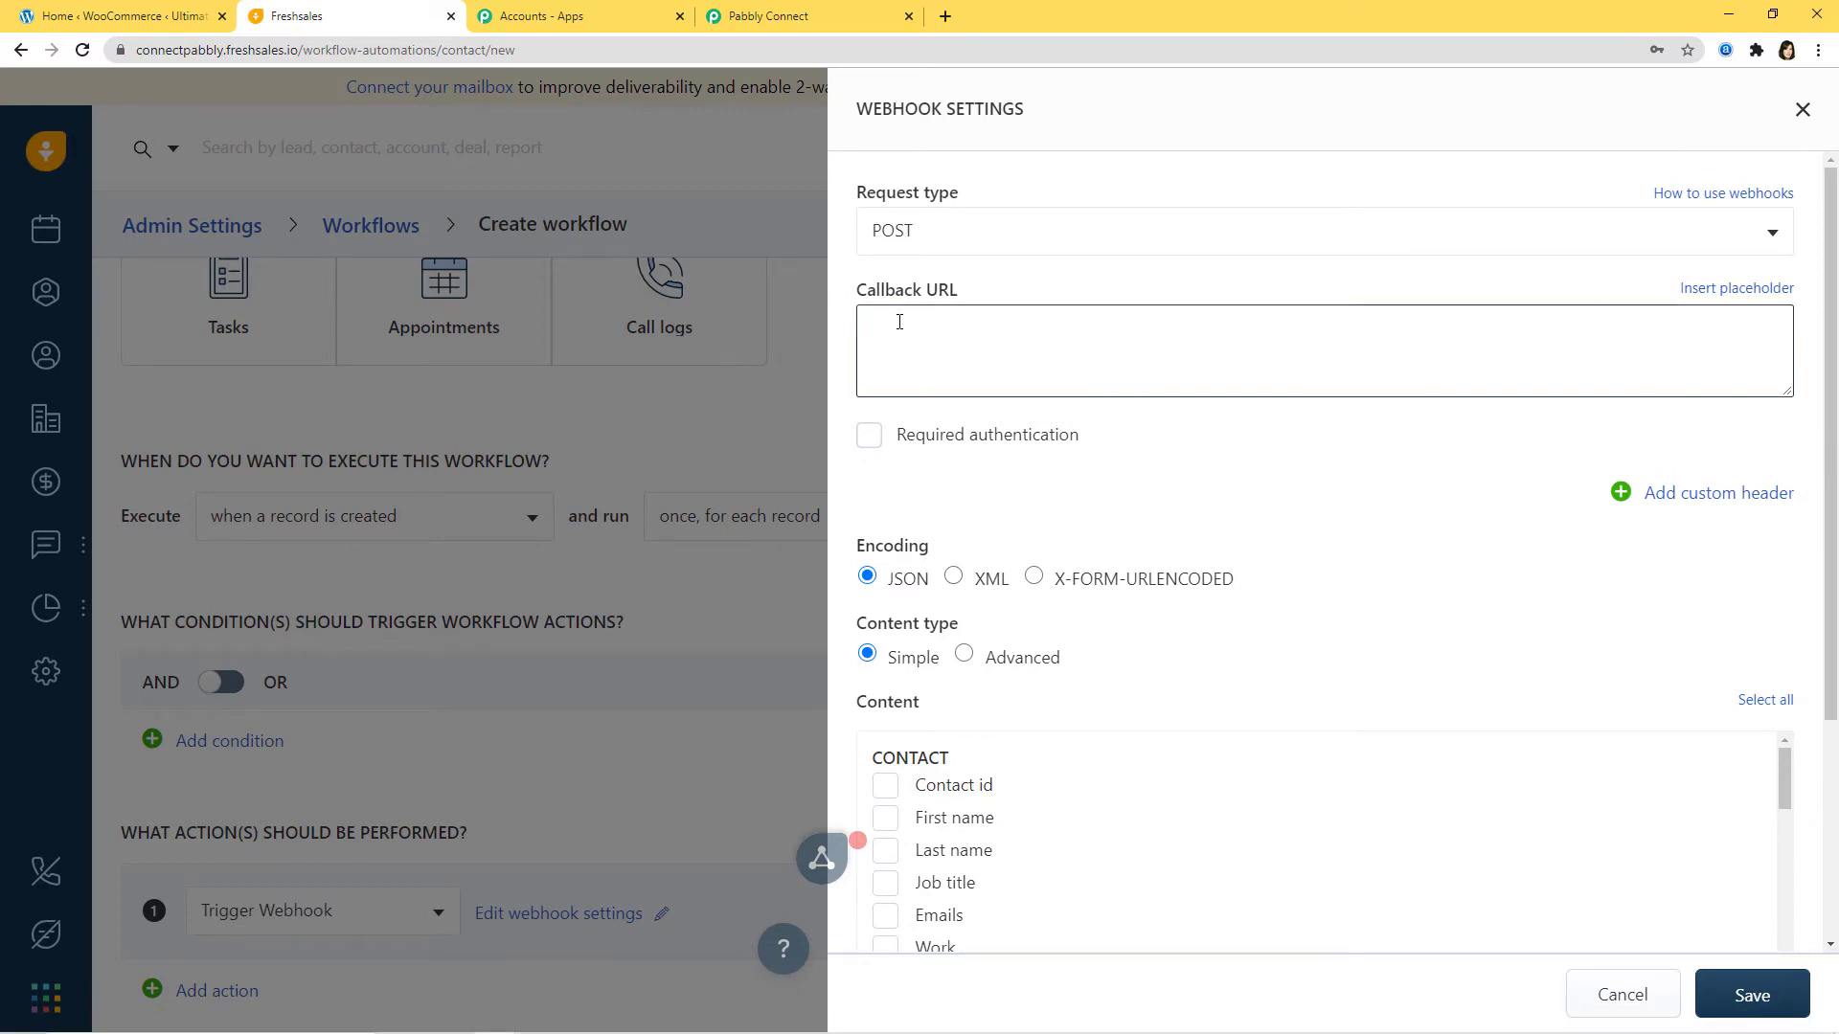
key(ctrl+v)
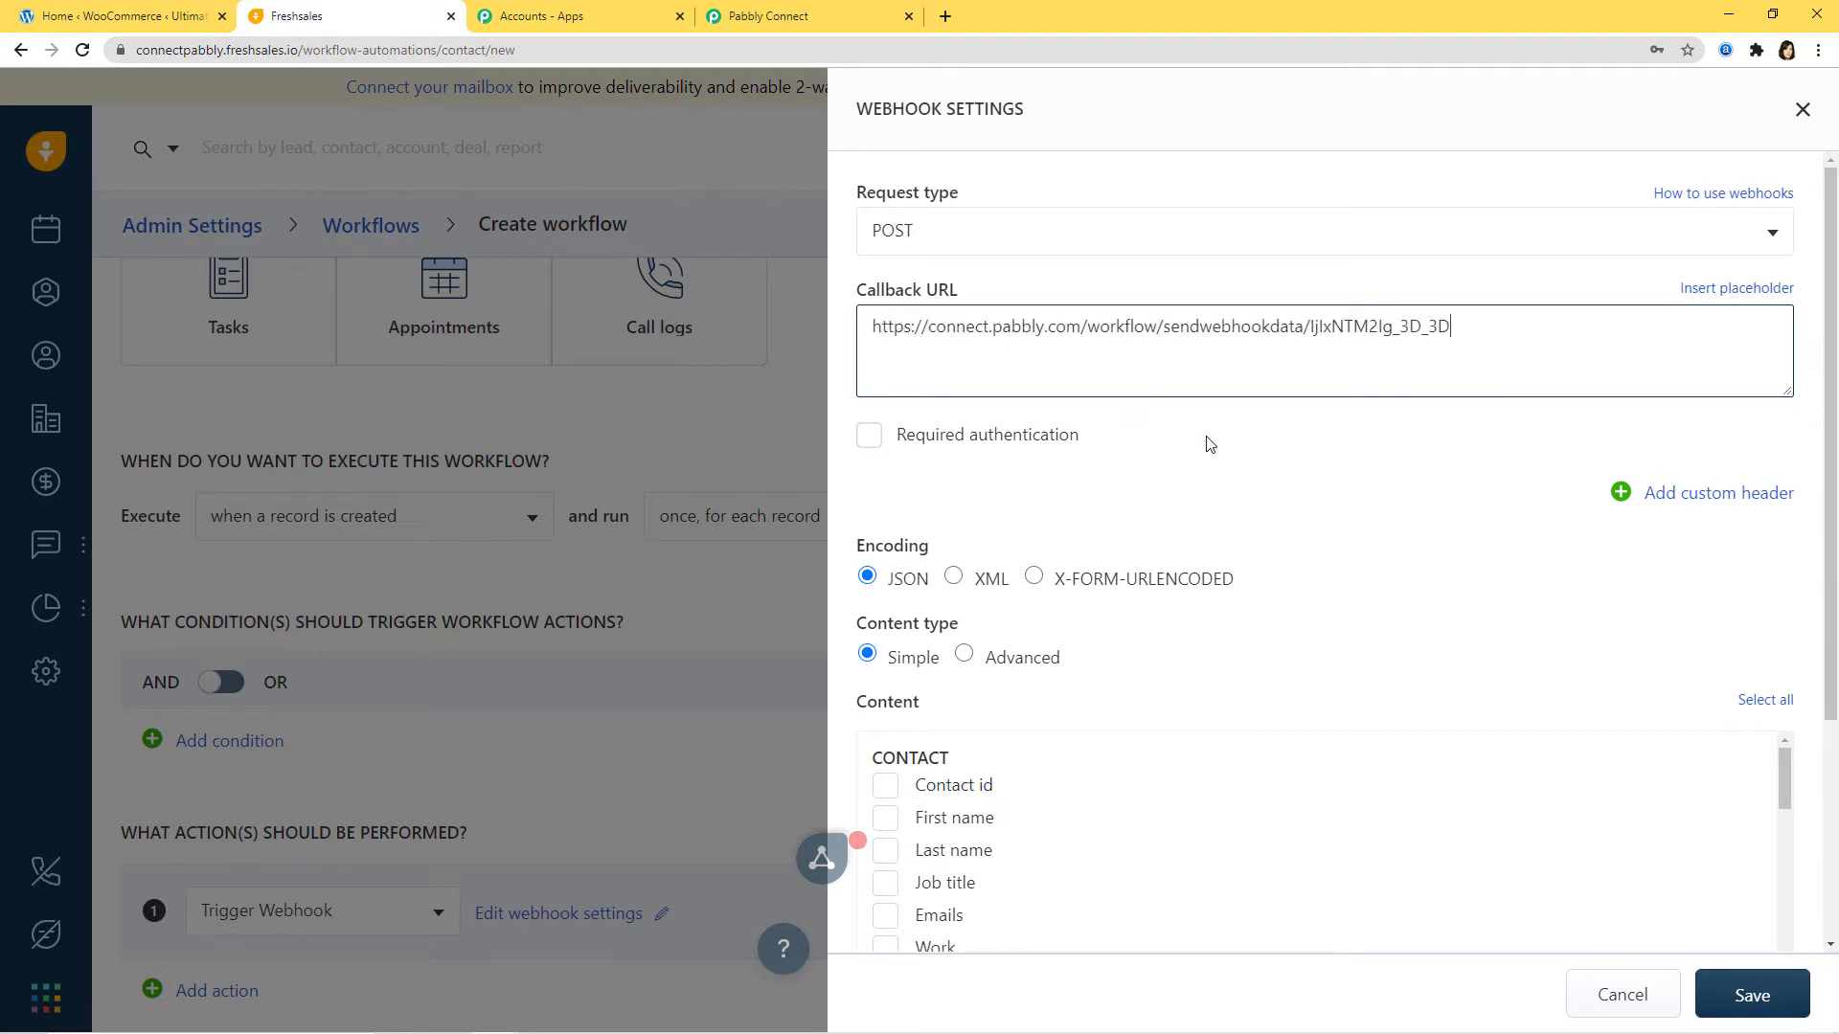
scroll(1245, 515, down, 3)
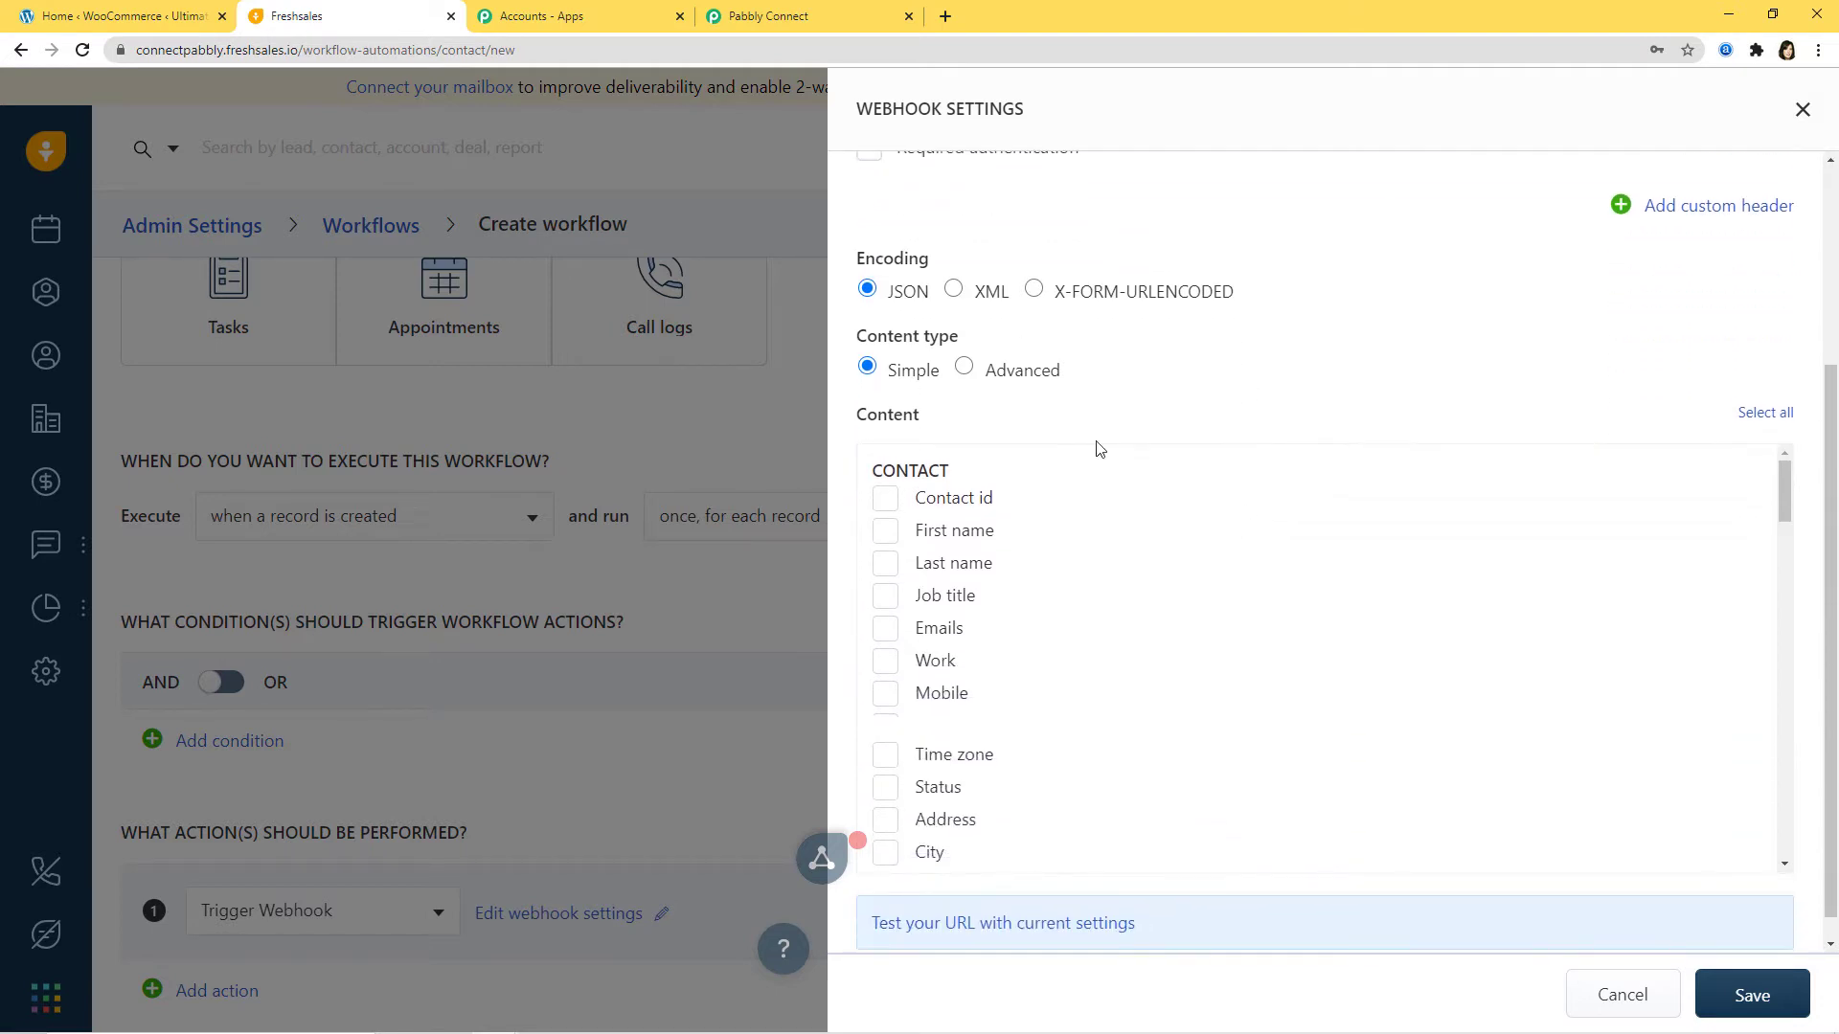
click(1765, 422)
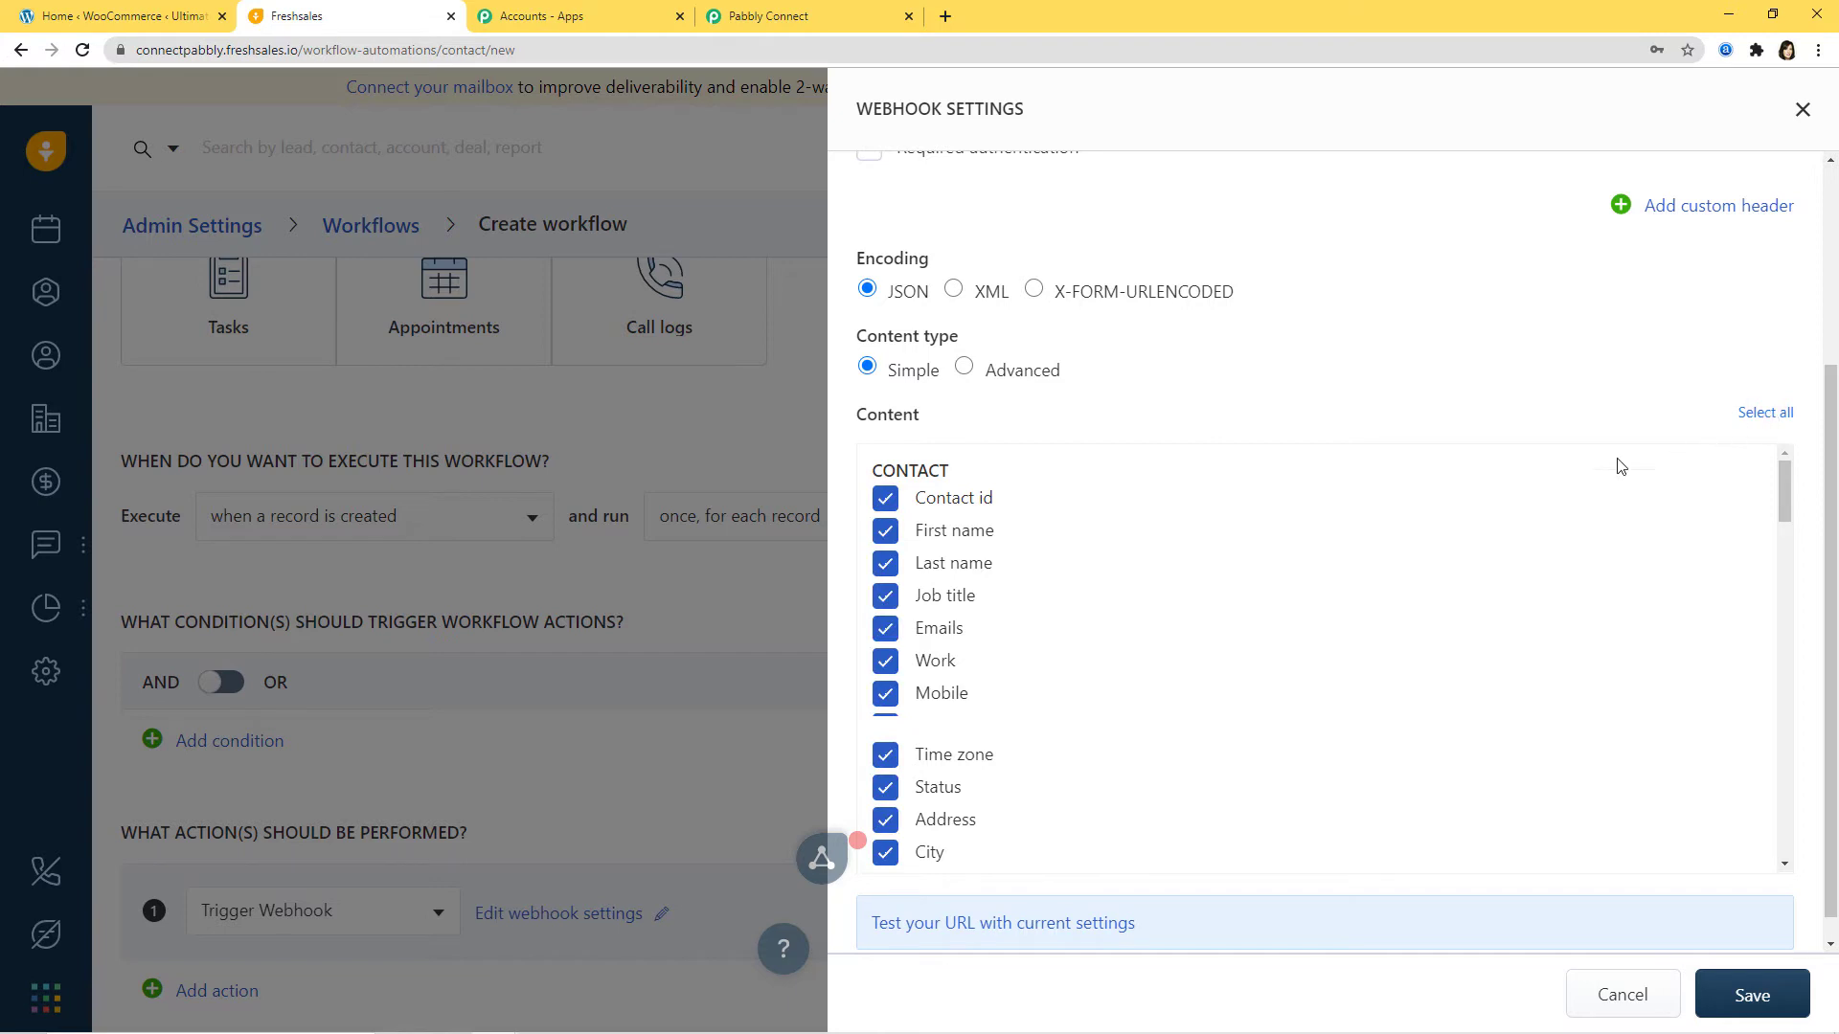
scroll(1520, 546, down, 5)
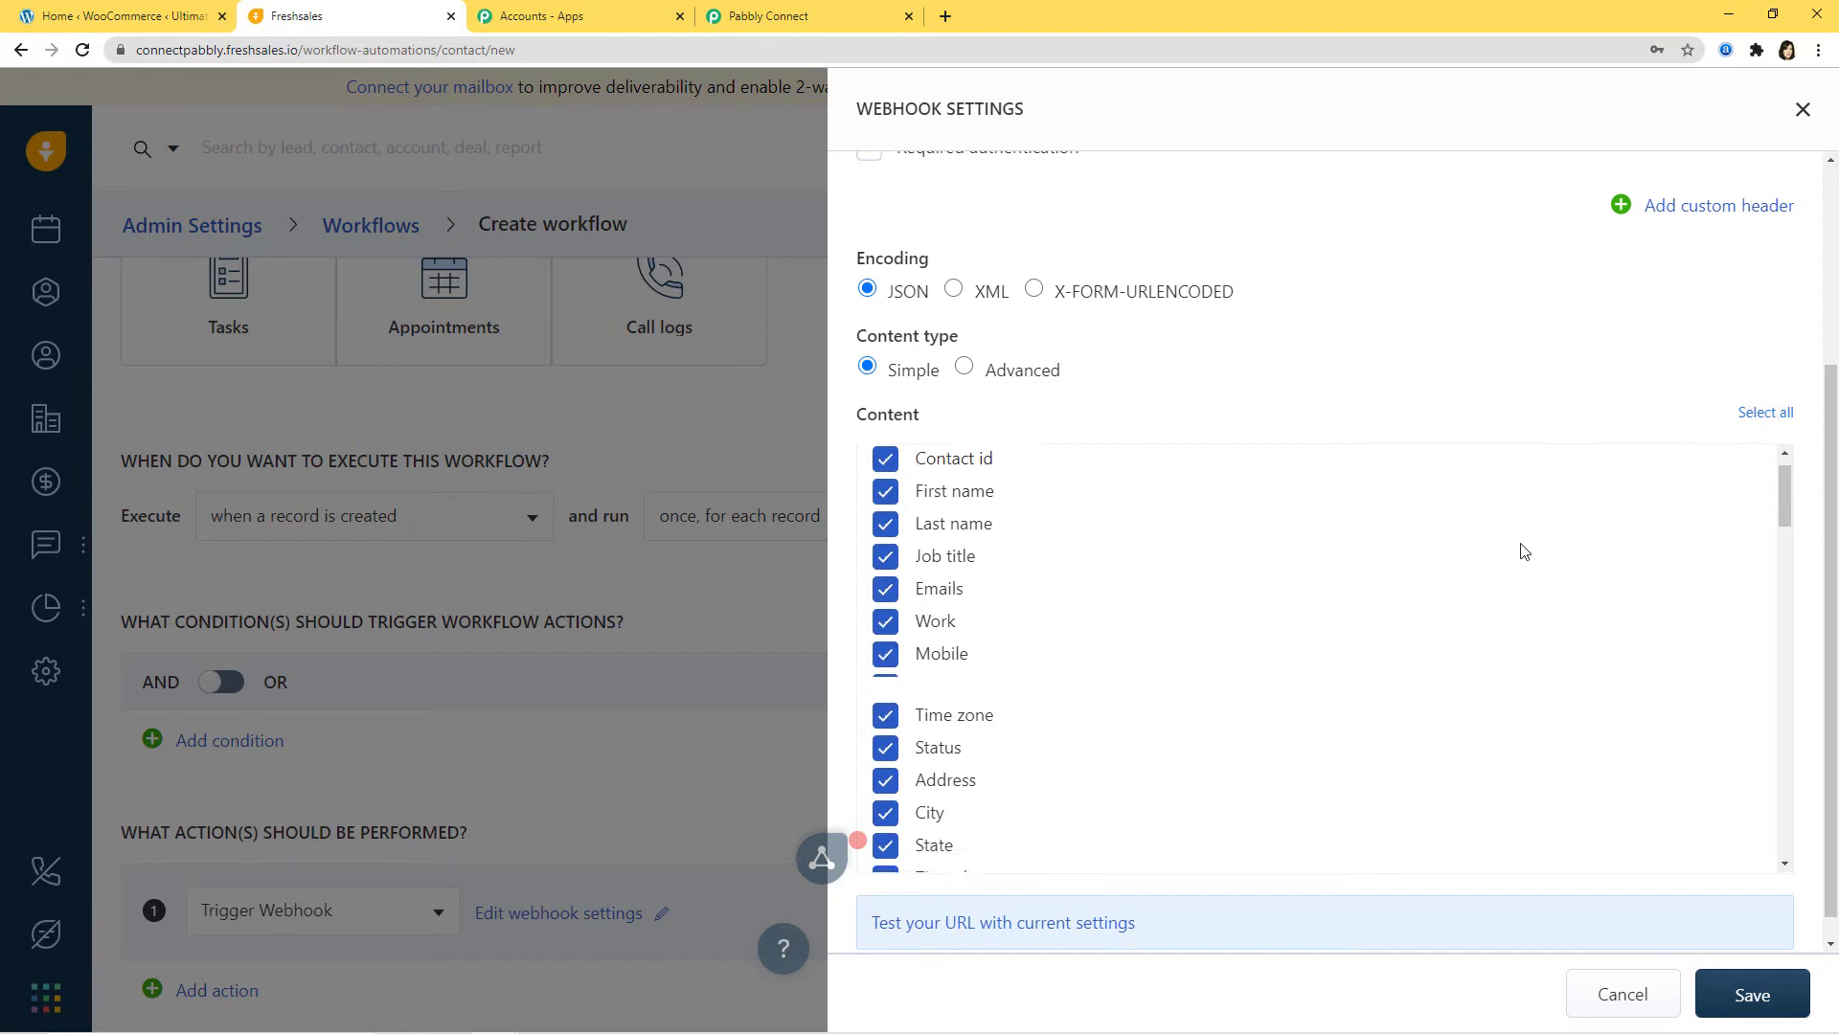
click(1767, 996)
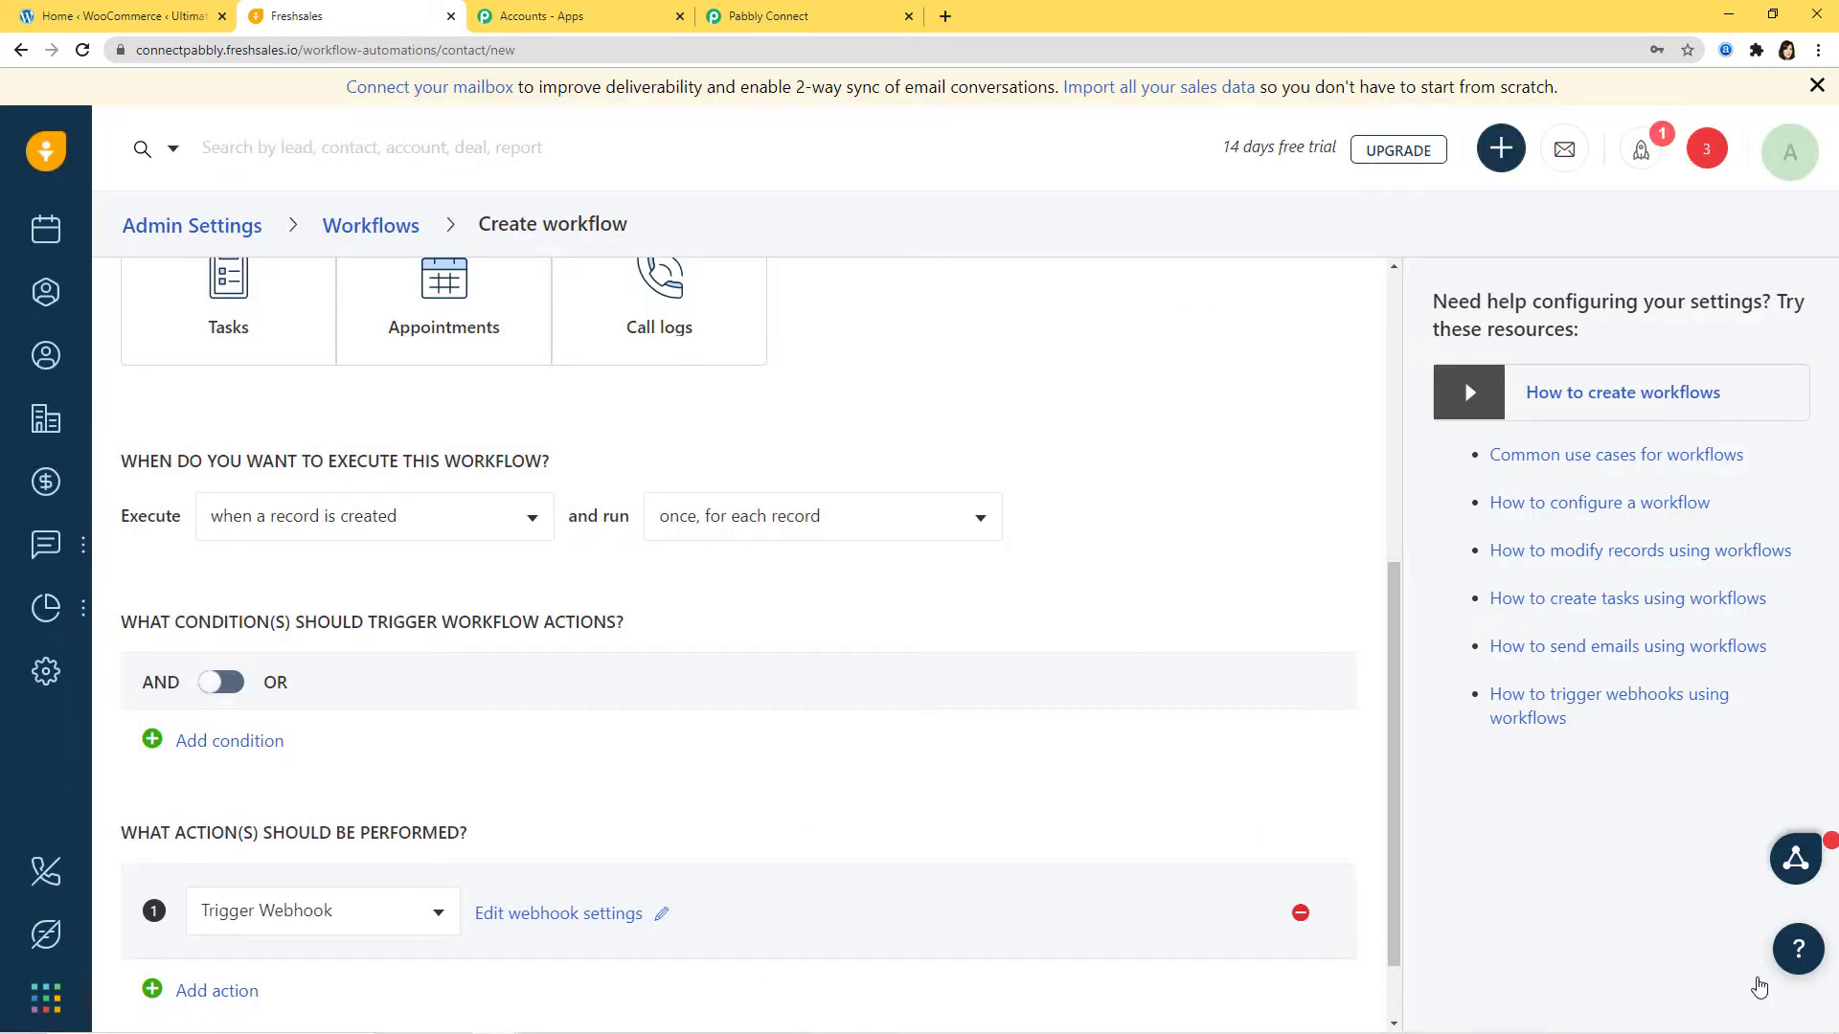
Step: Save and start the workflow, dismissing the confirmation message
scroll(1183, 702, down, 1)
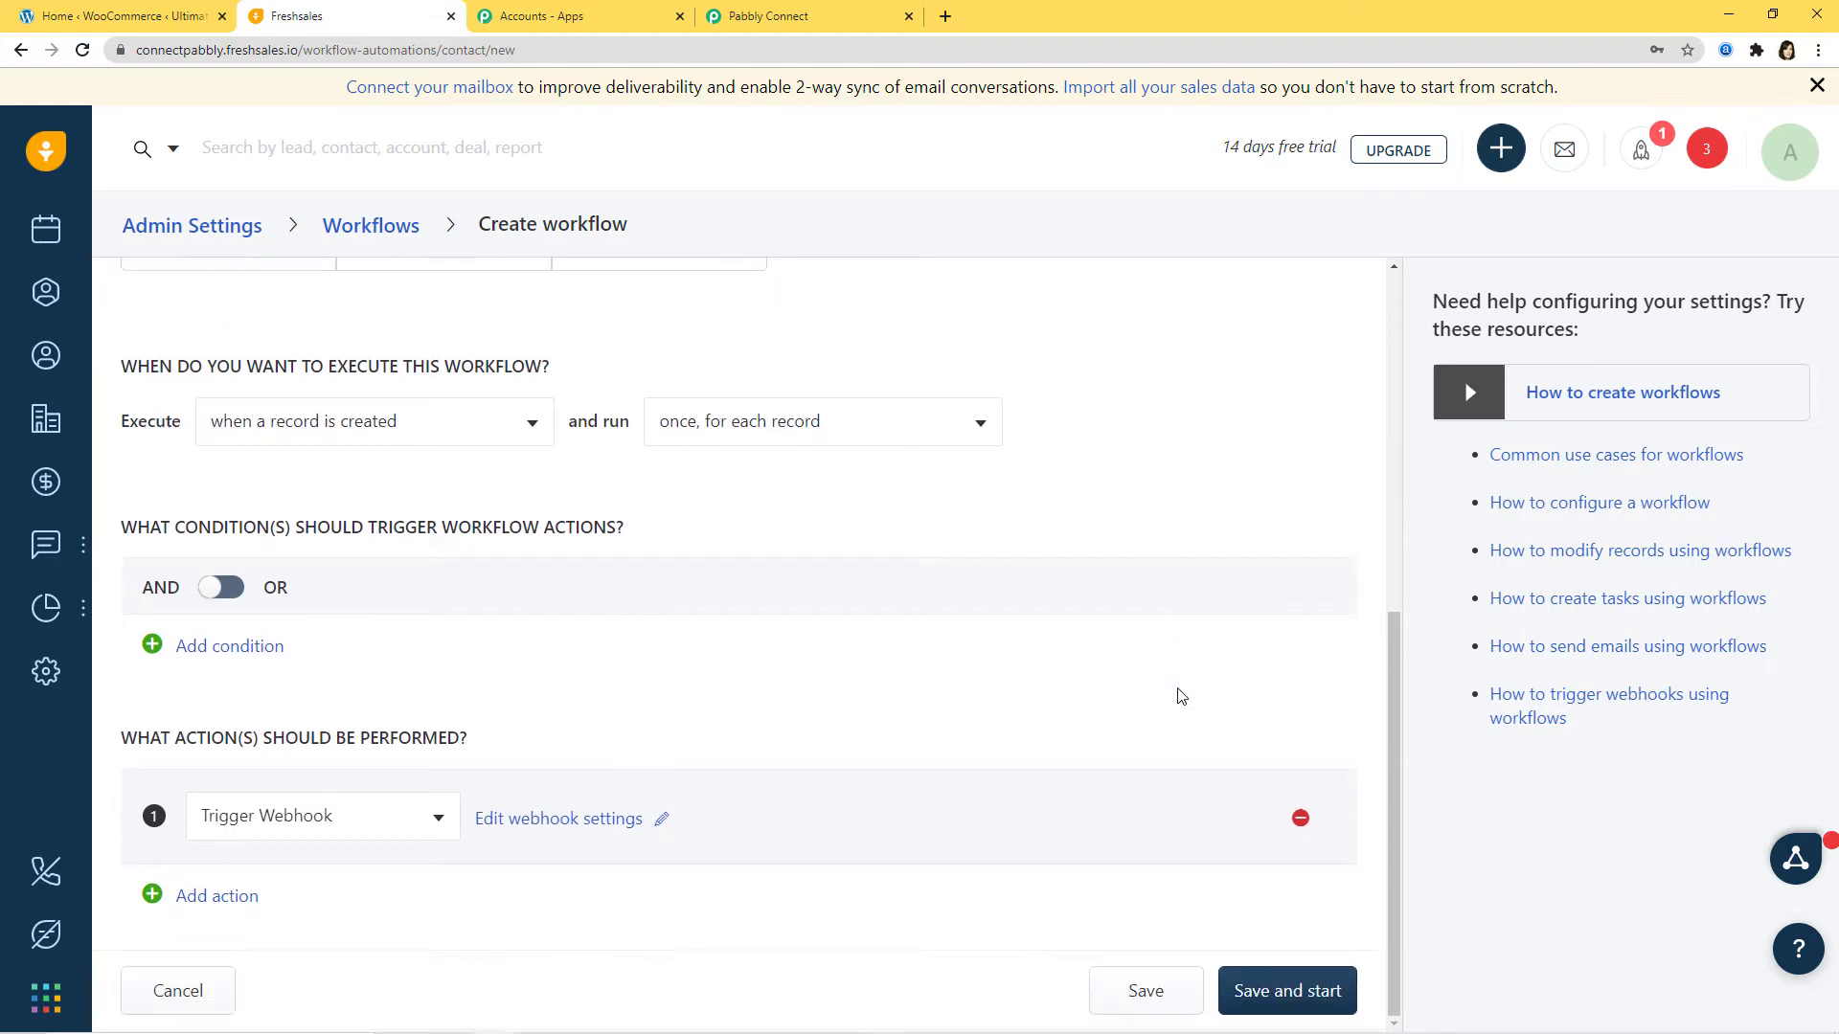
click(1303, 993)
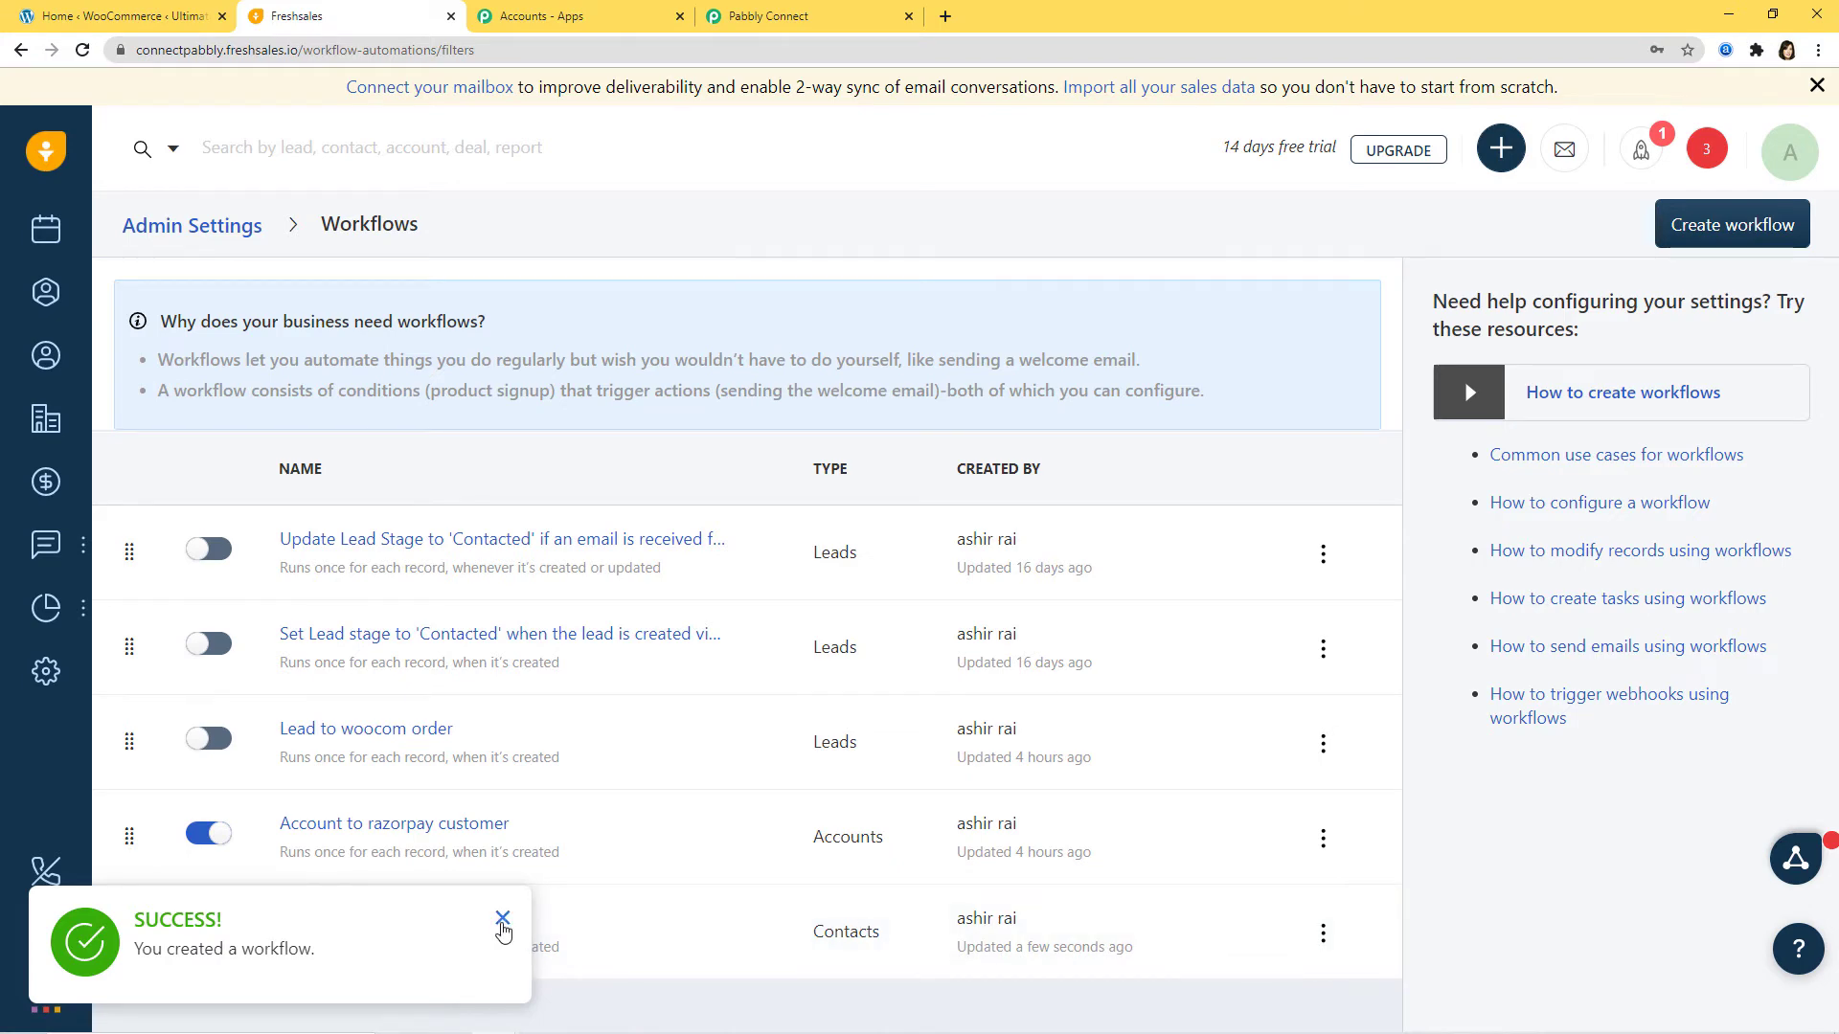
click(503, 921)
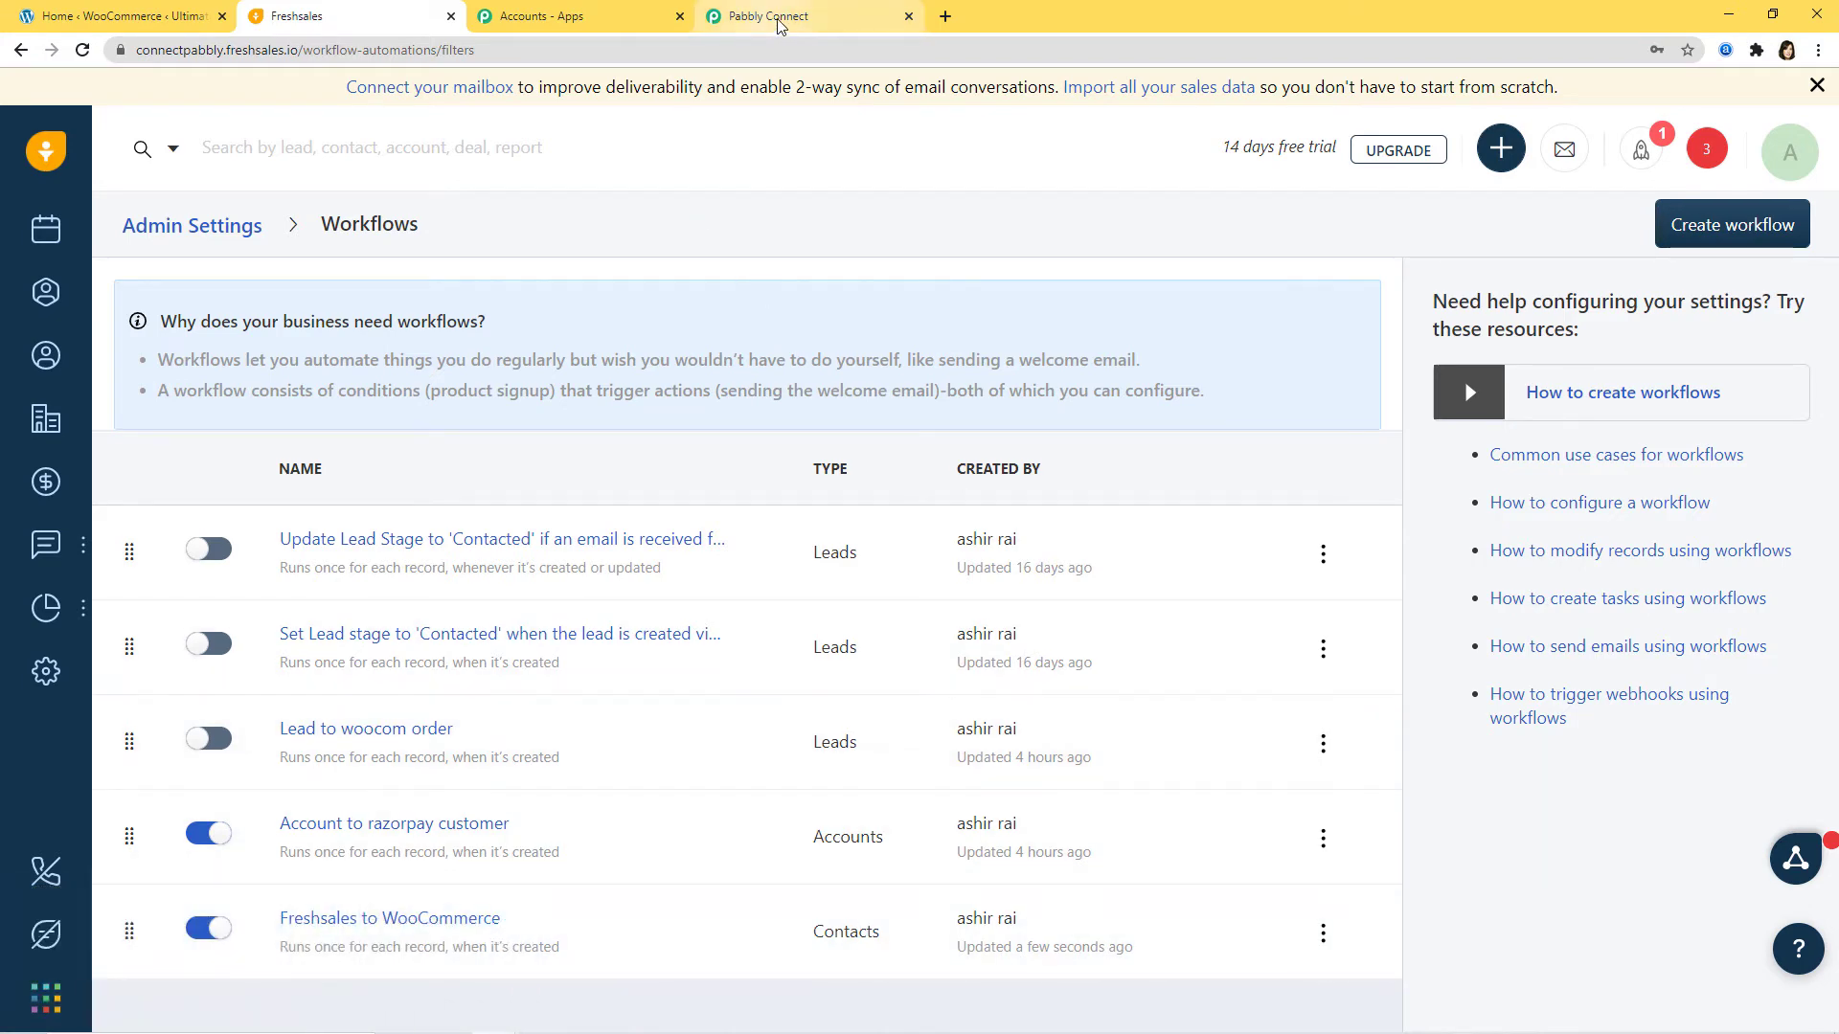
Step: Set Pabbly Connect to capture the webhook response, then return to Freshsales
click(780, 19)
scroll(1119, 624, down, 3)
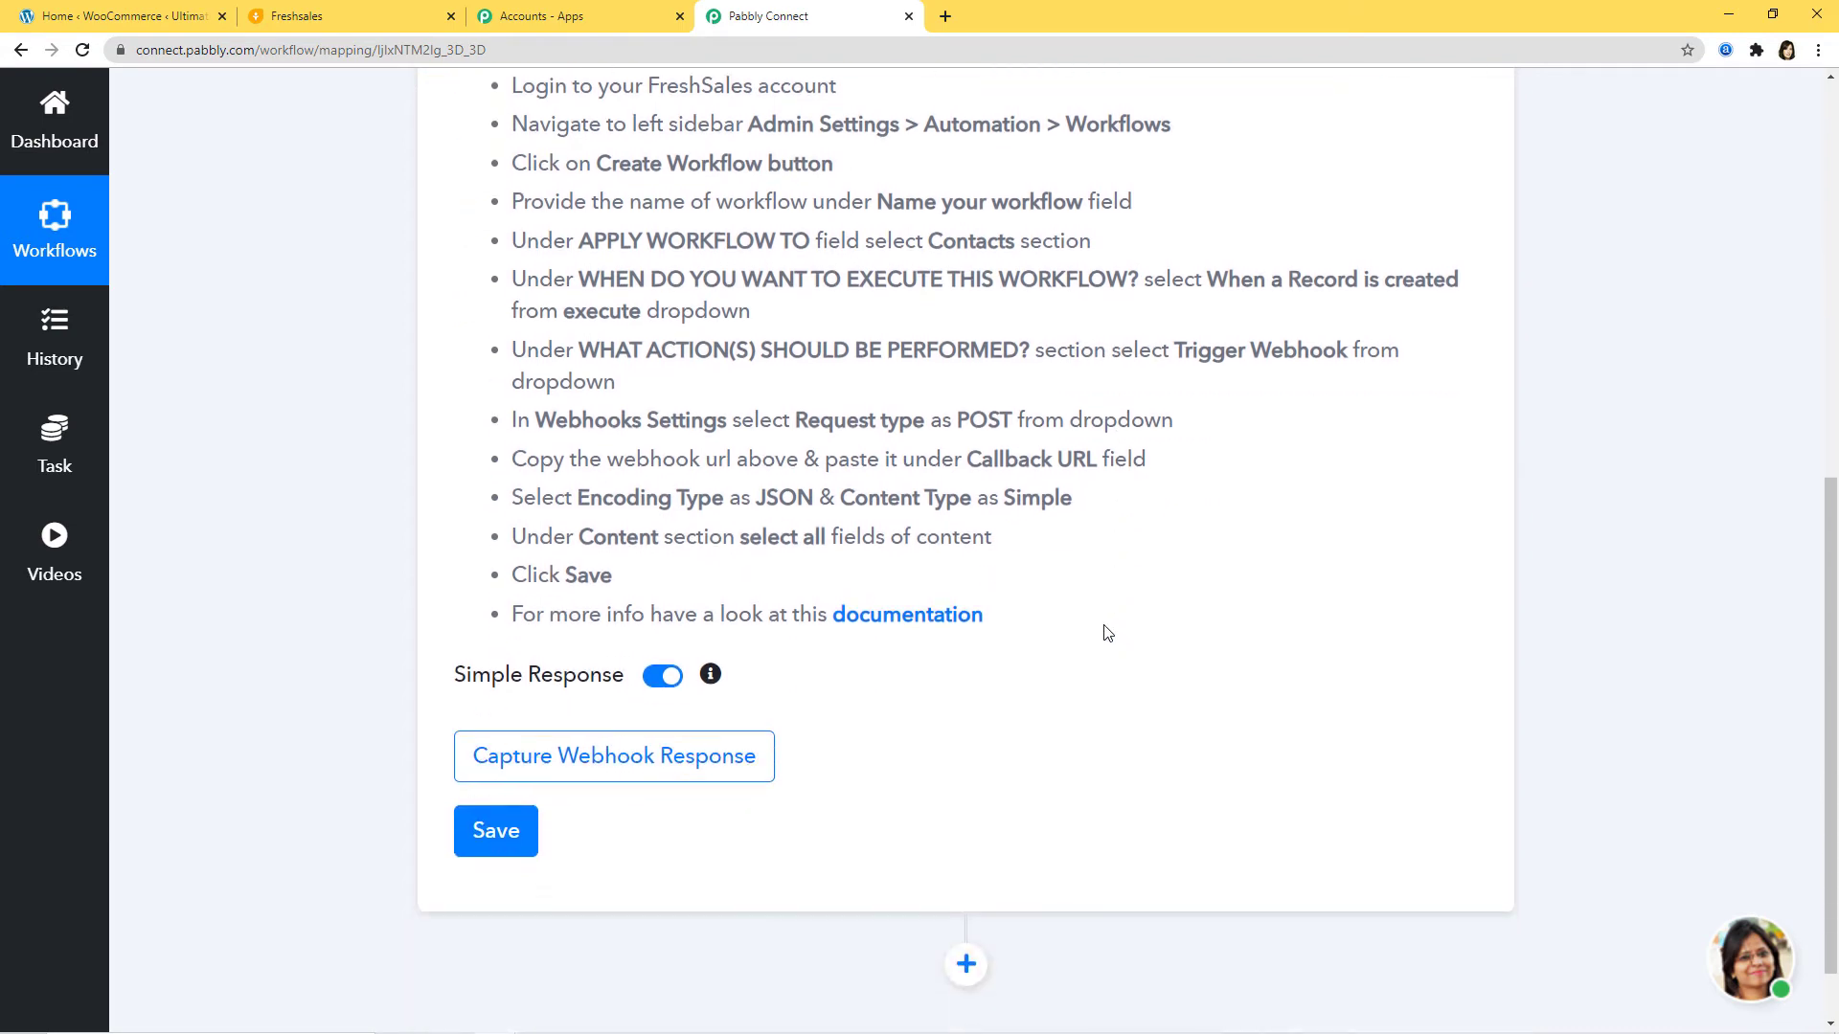
click(632, 767)
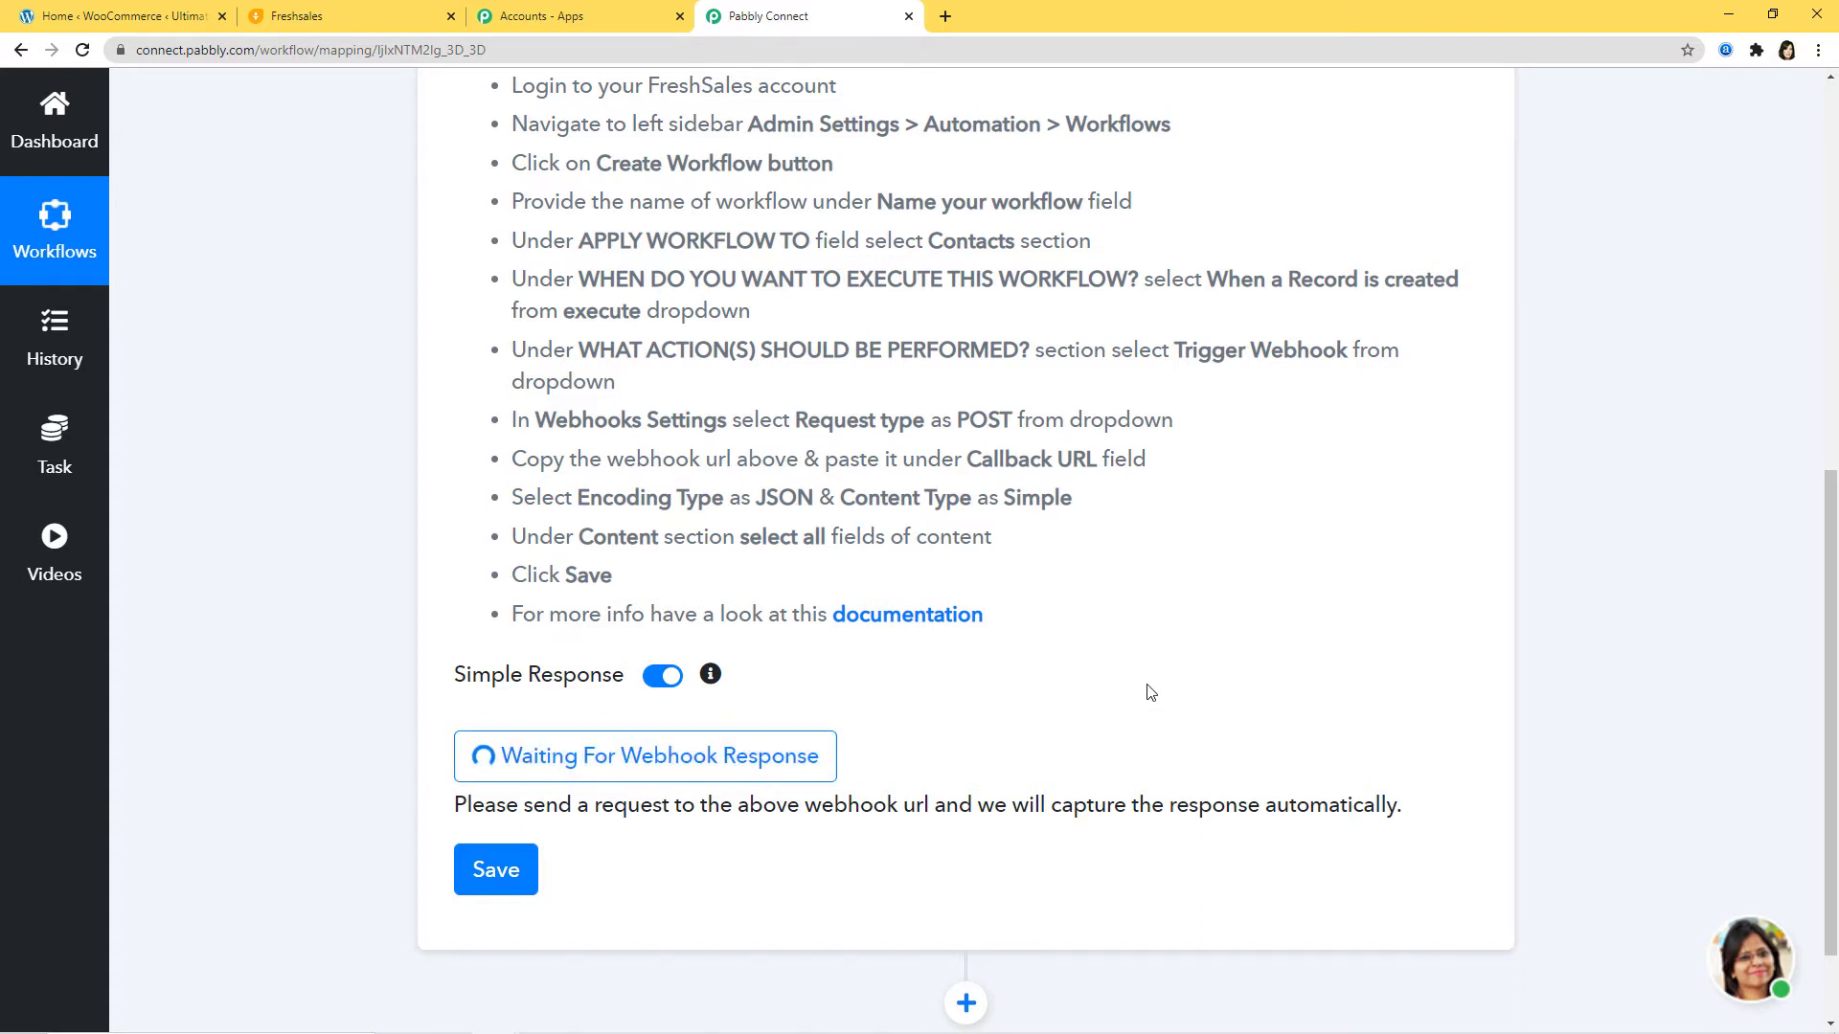
click(345, 17)
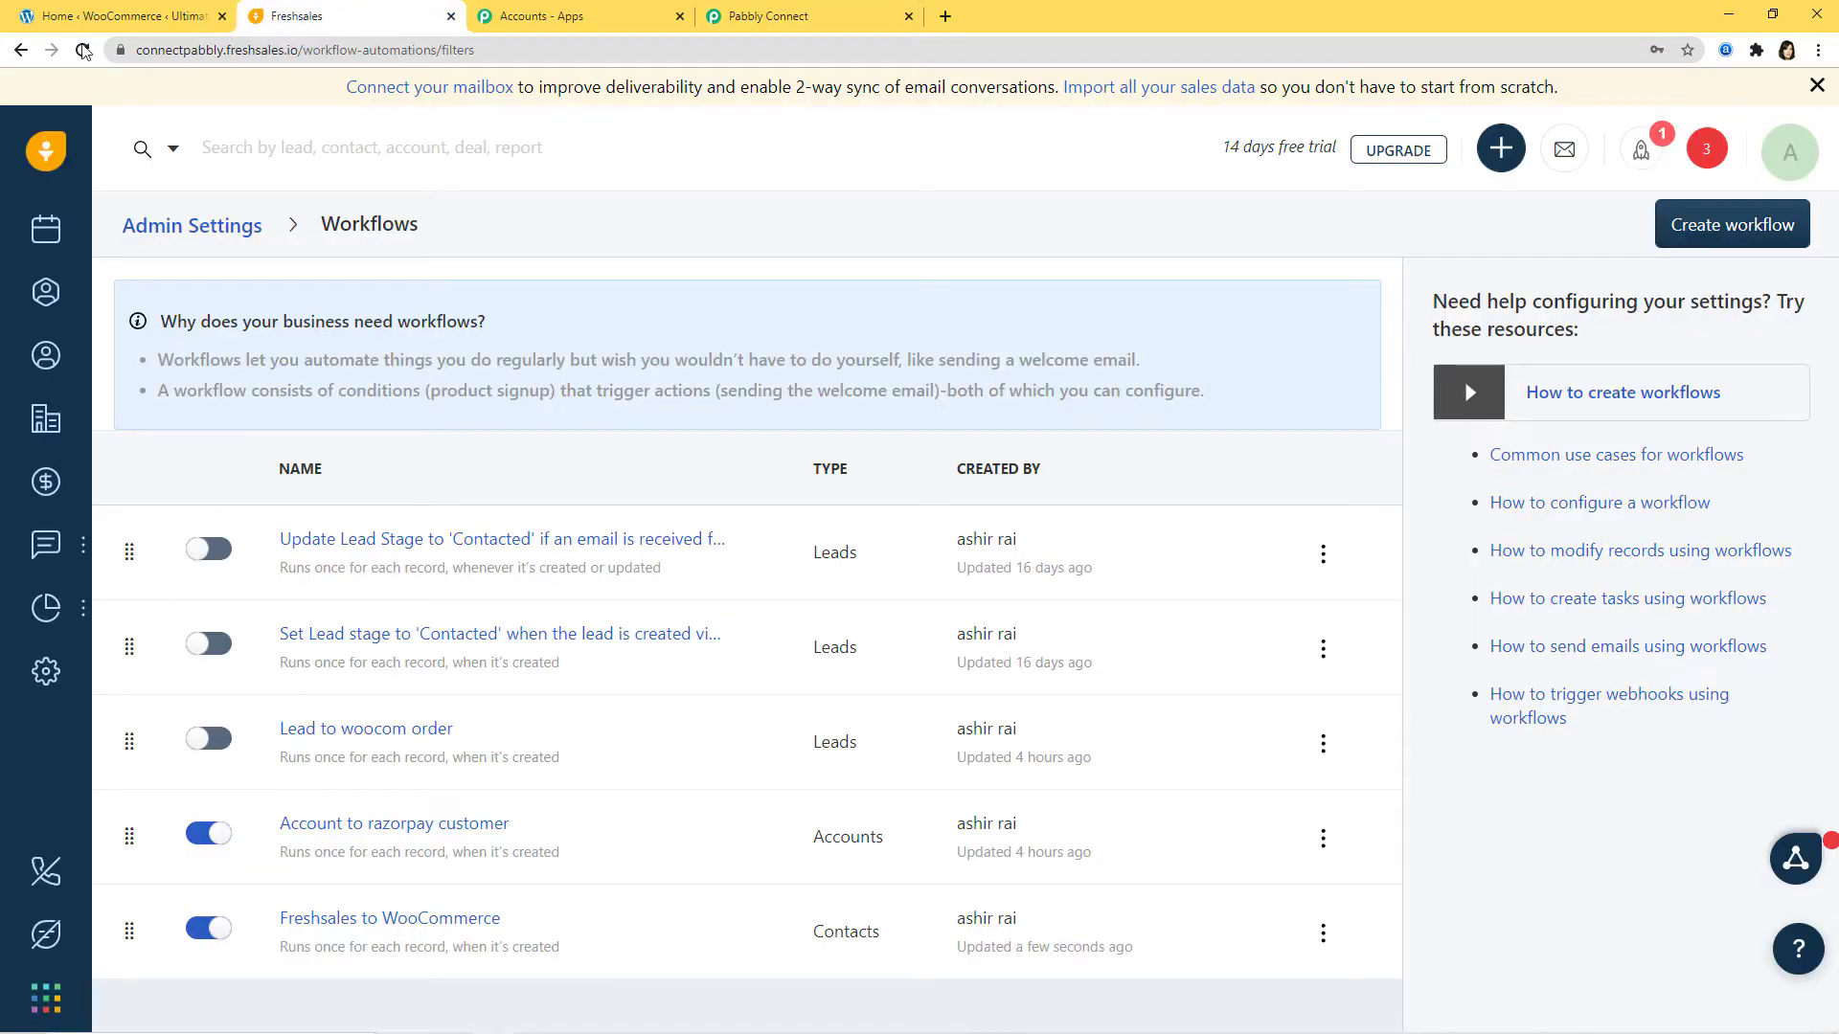
Step: Start a new contact with the test first and last names, linked to Widgetz.io (sample)
mouse_move(46, 544)
click(48, 358)
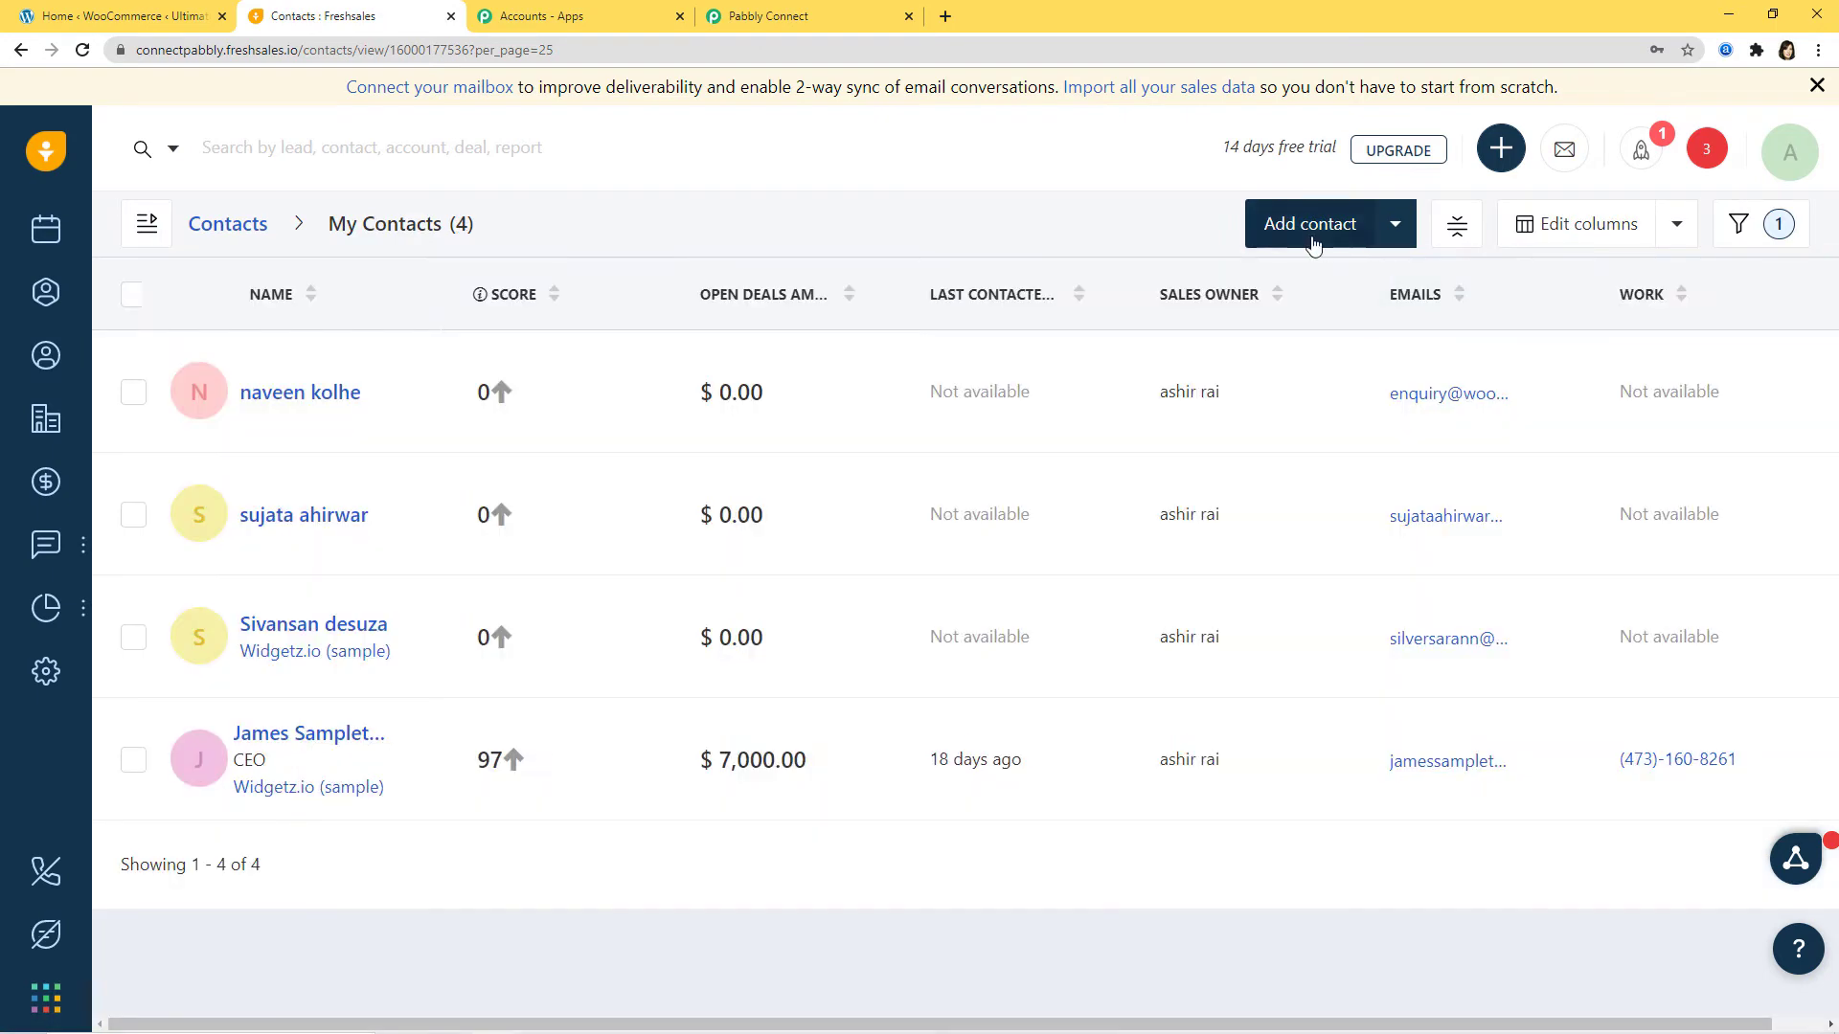
click(1293, 229)
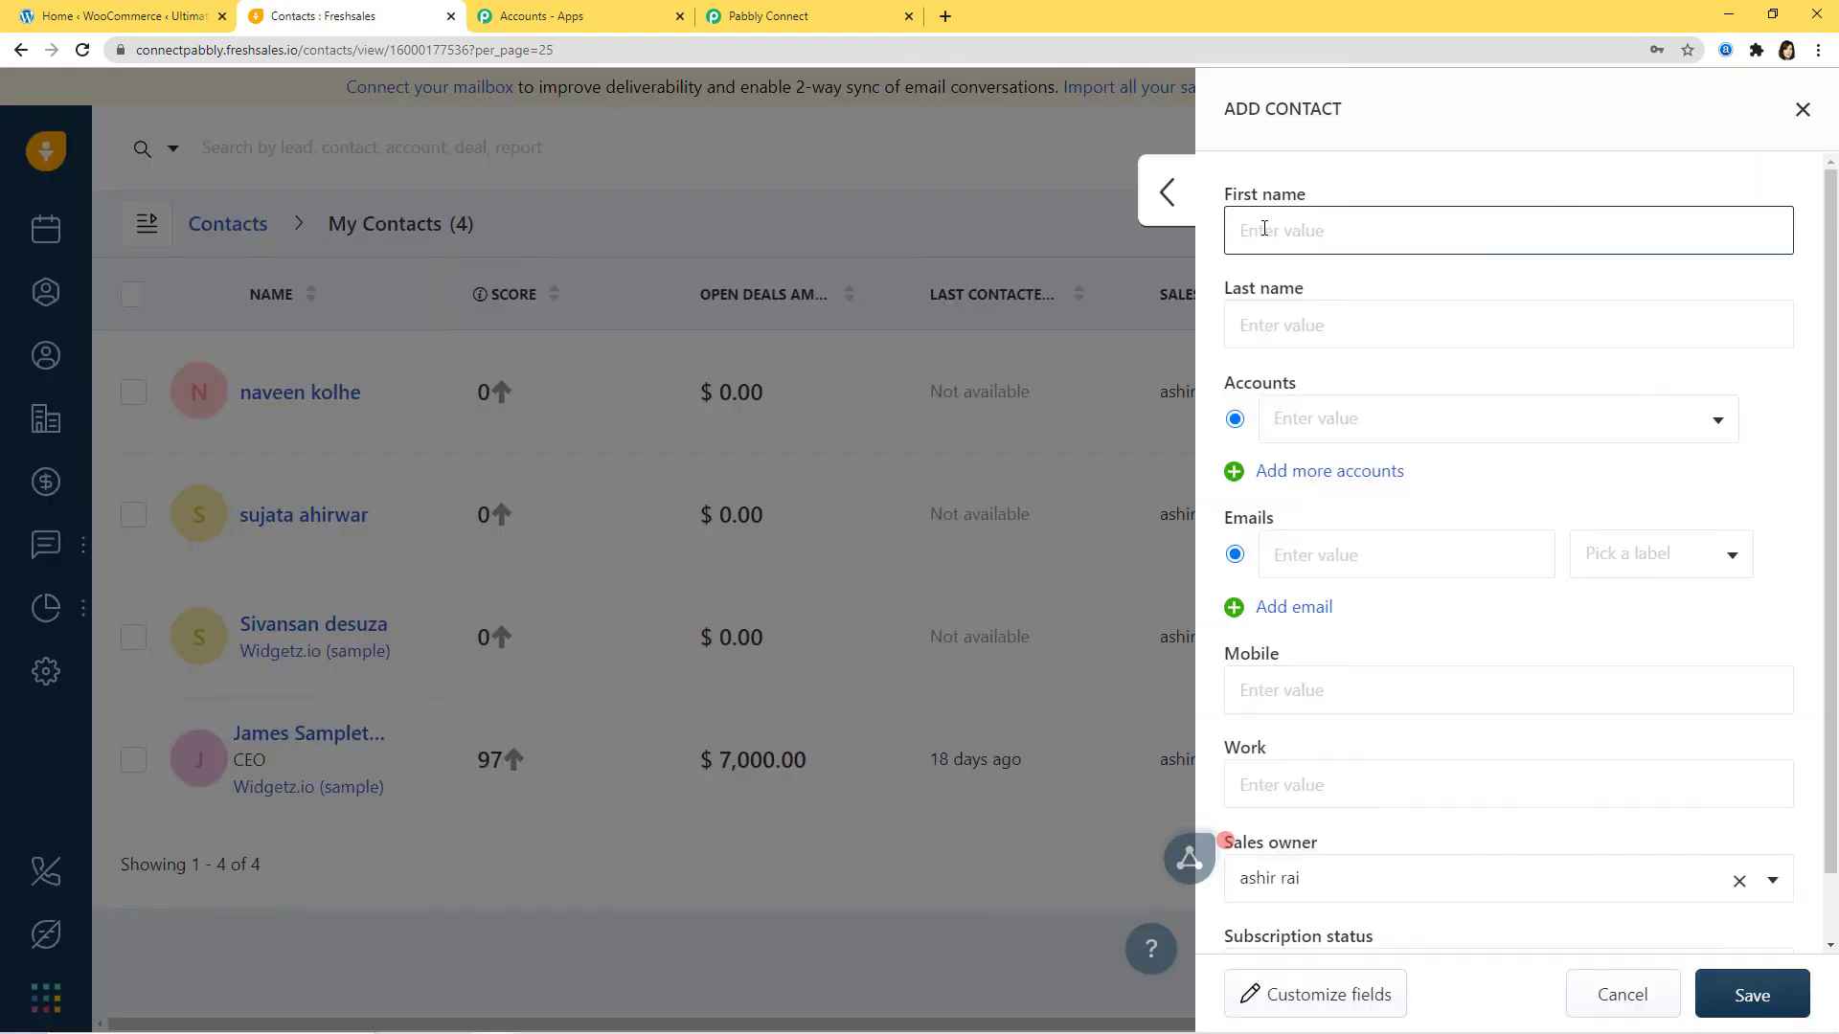
click(1250, 235)
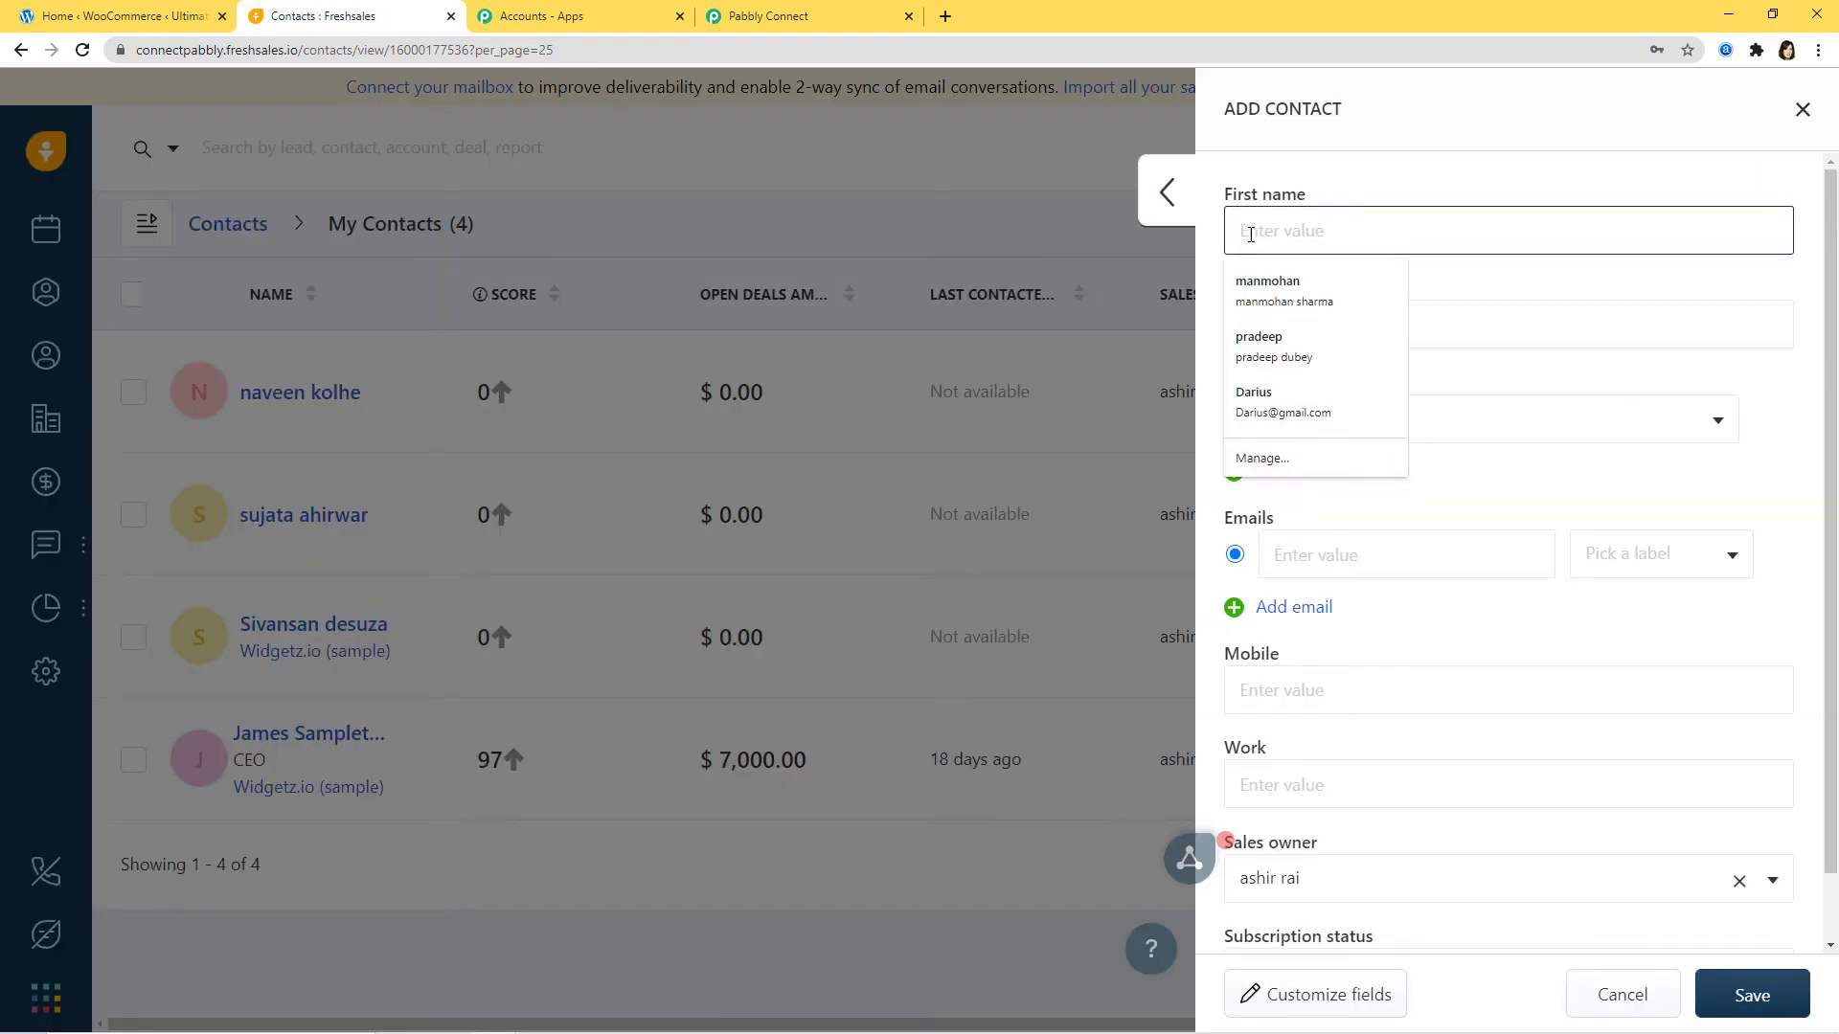
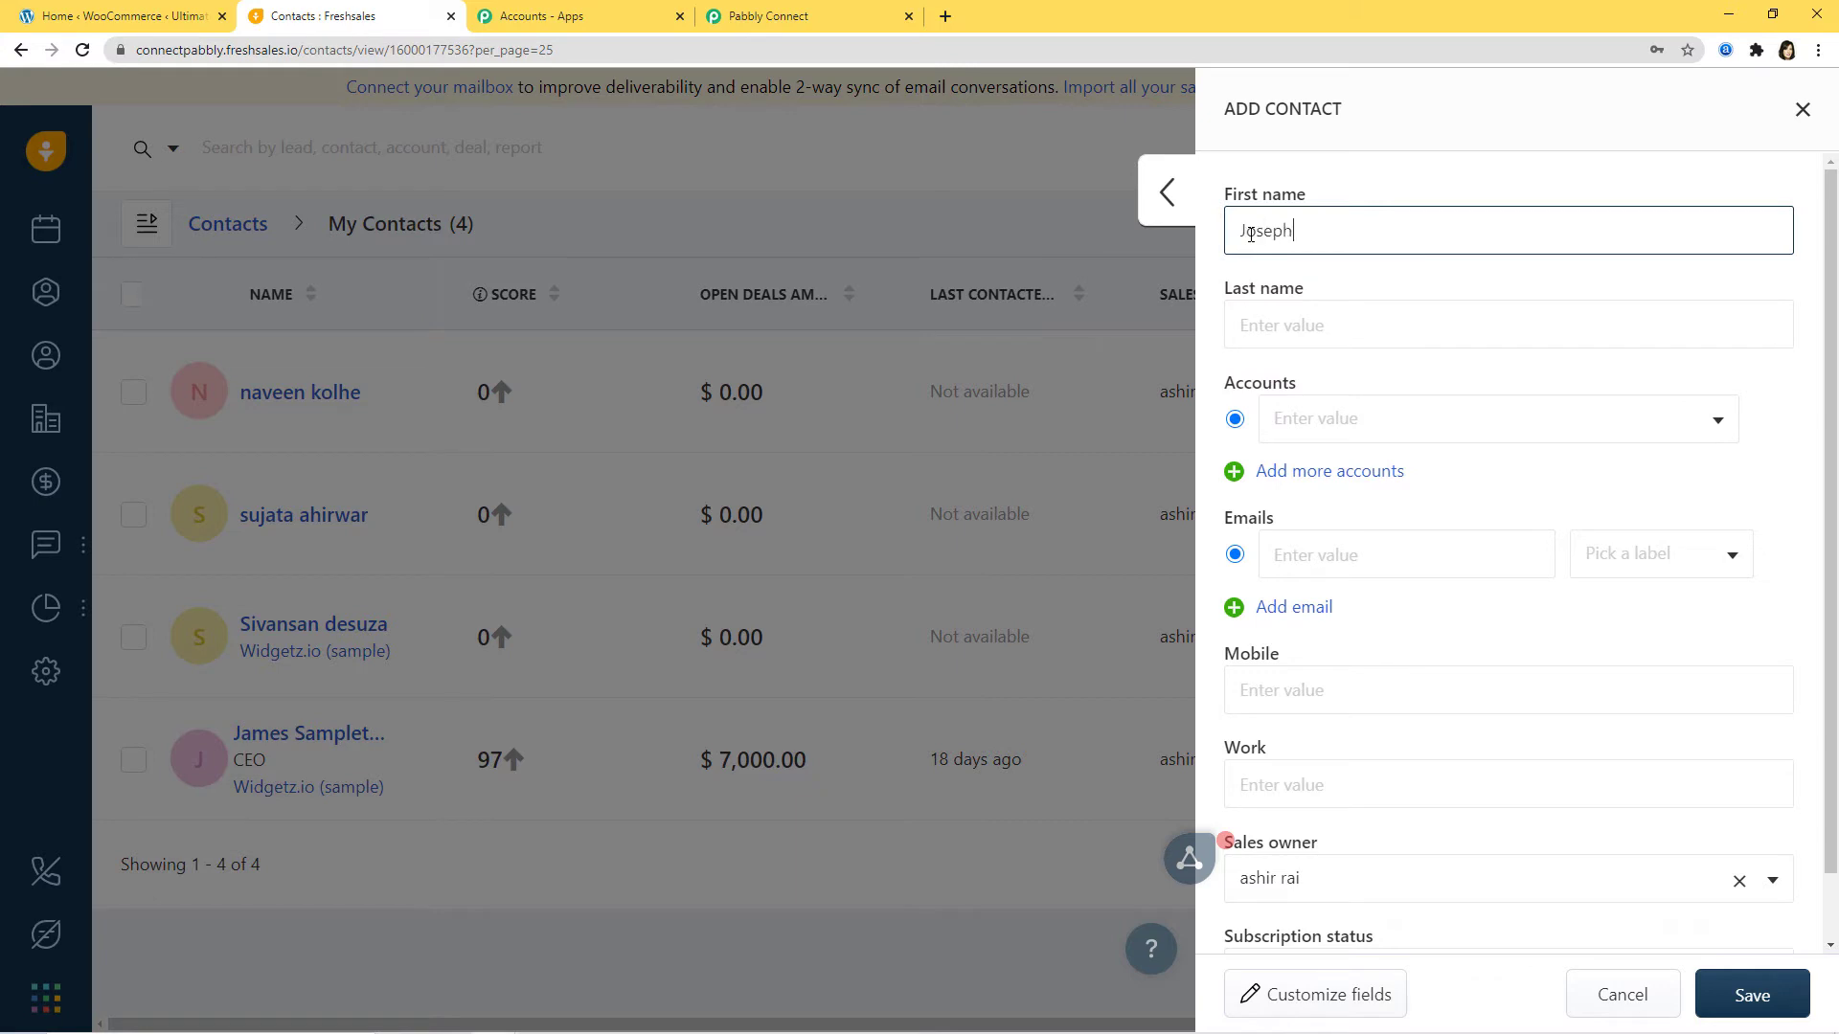
click(1277, 332)
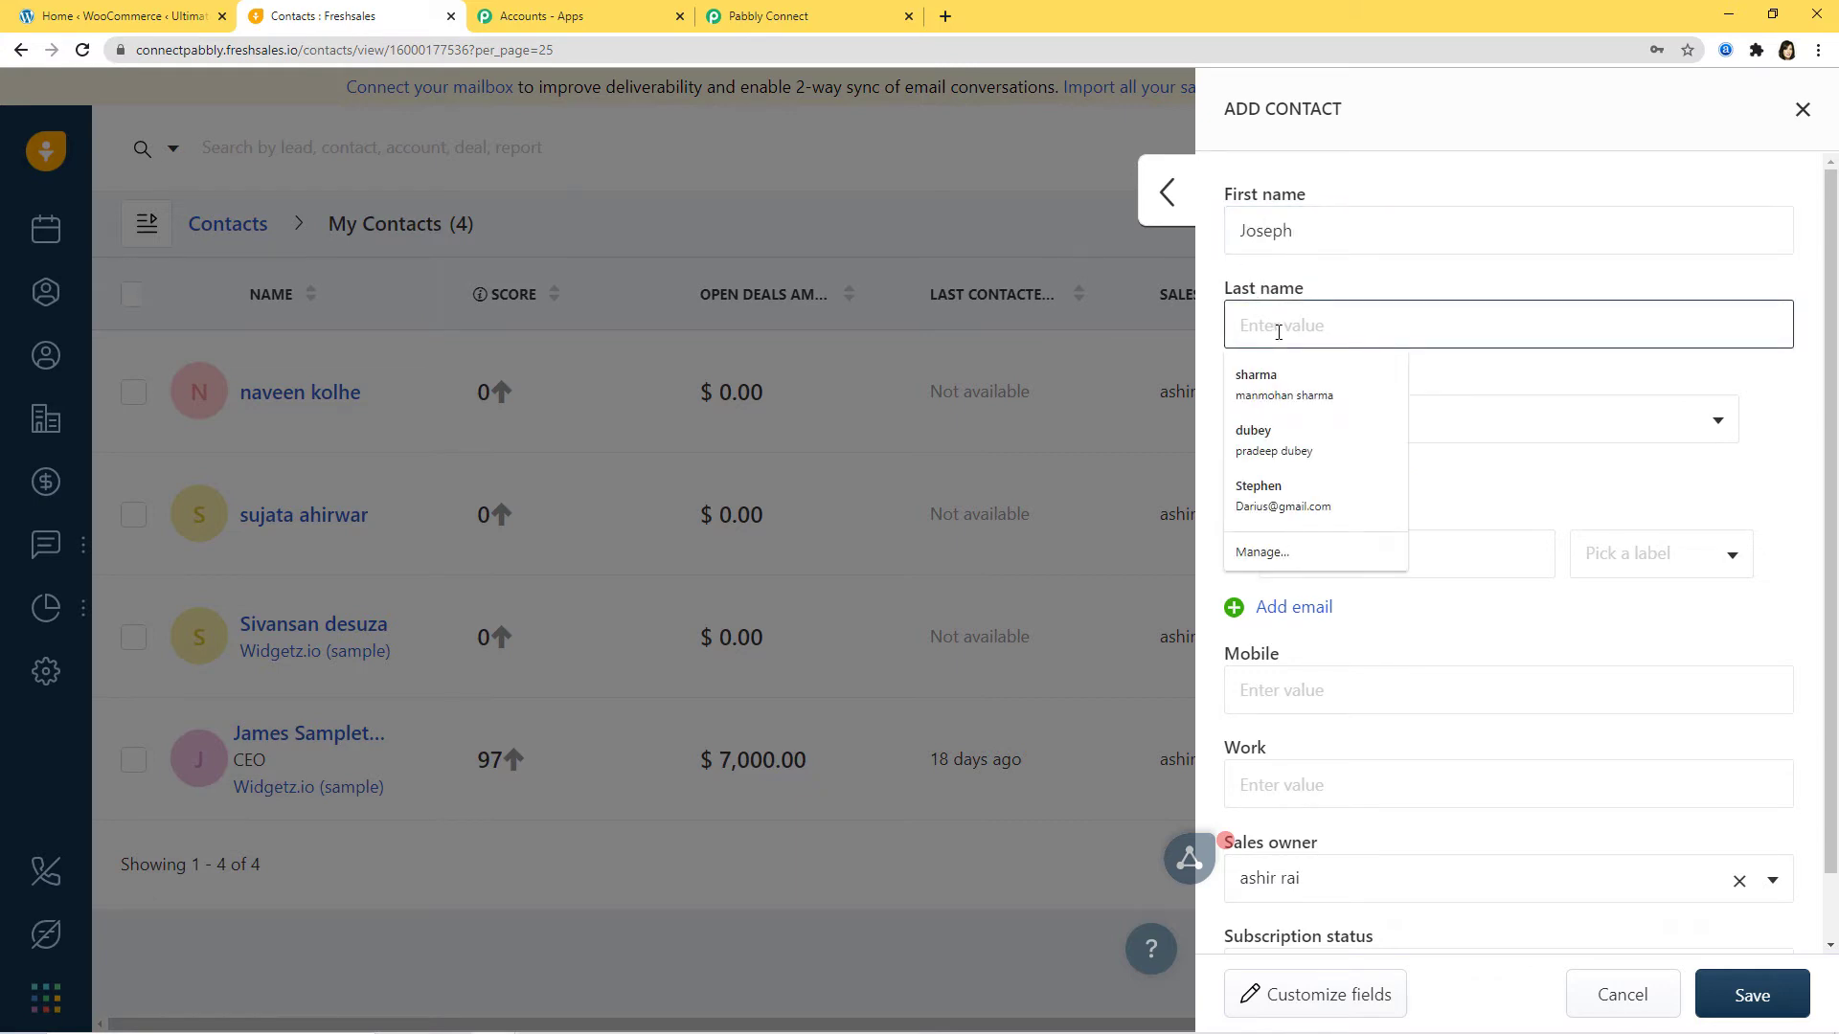
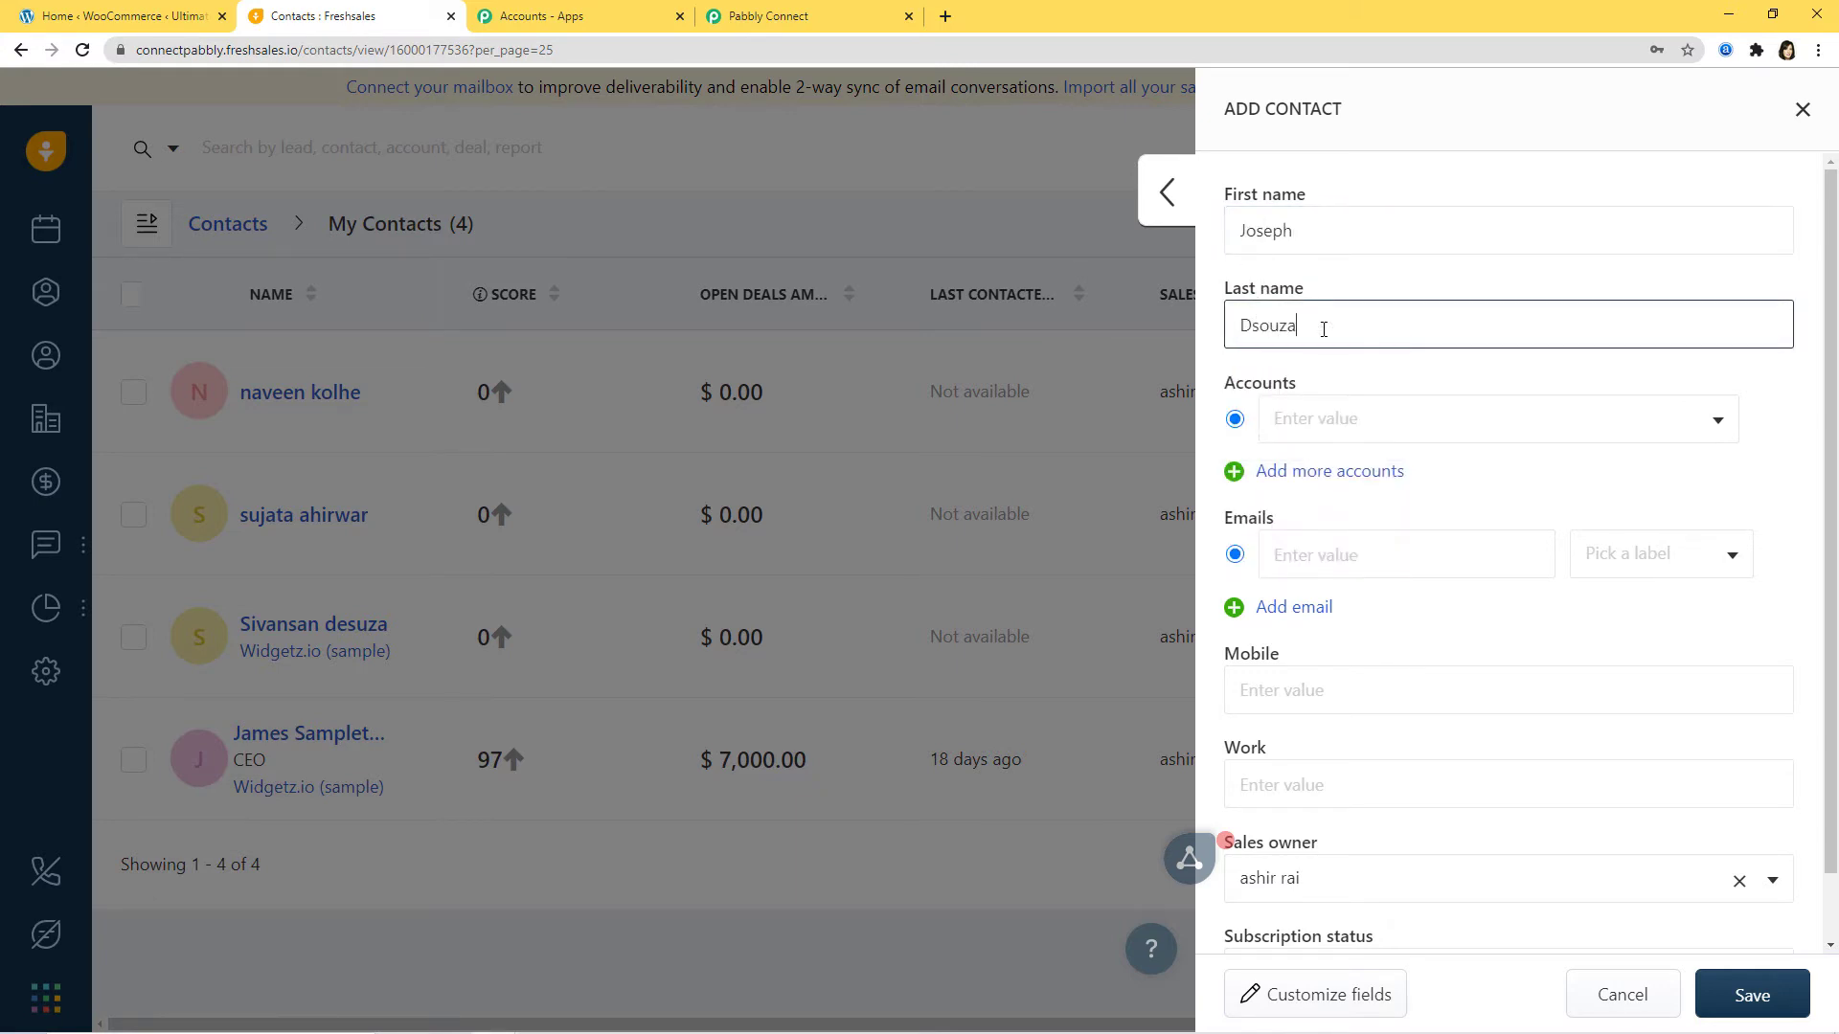
click(1295, 421)
text(w)
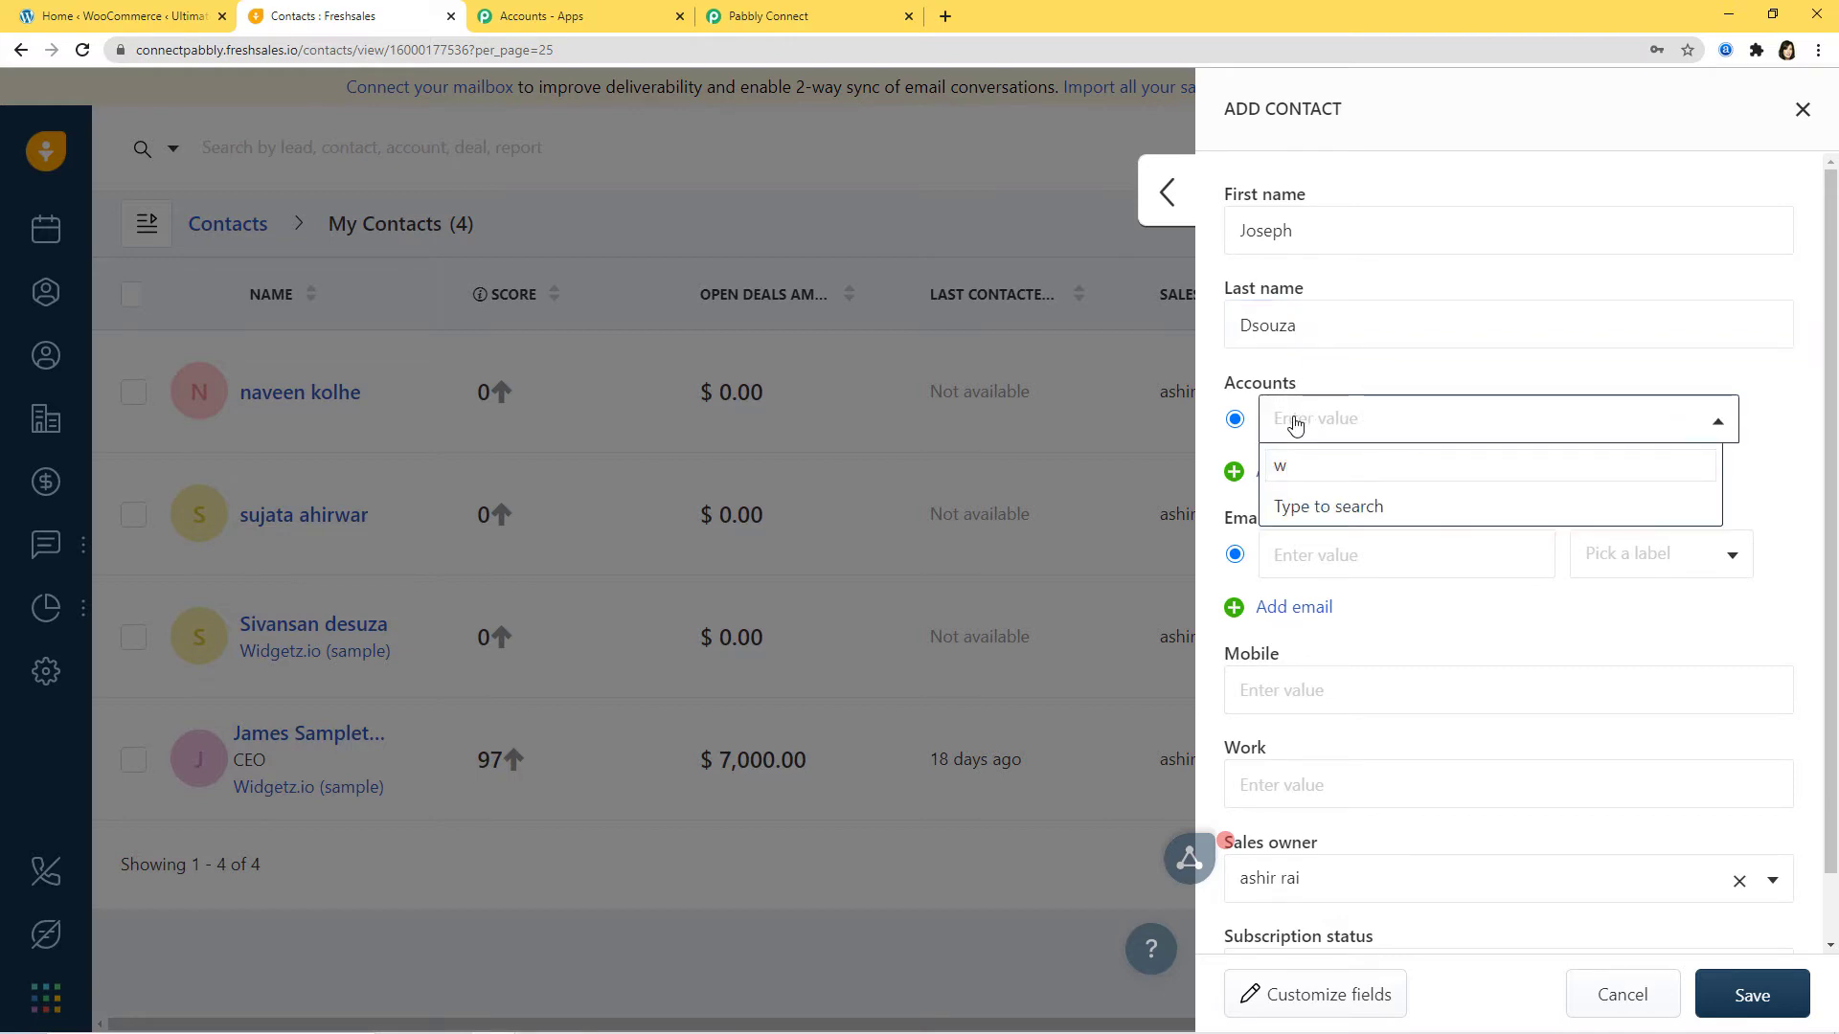
text(id)
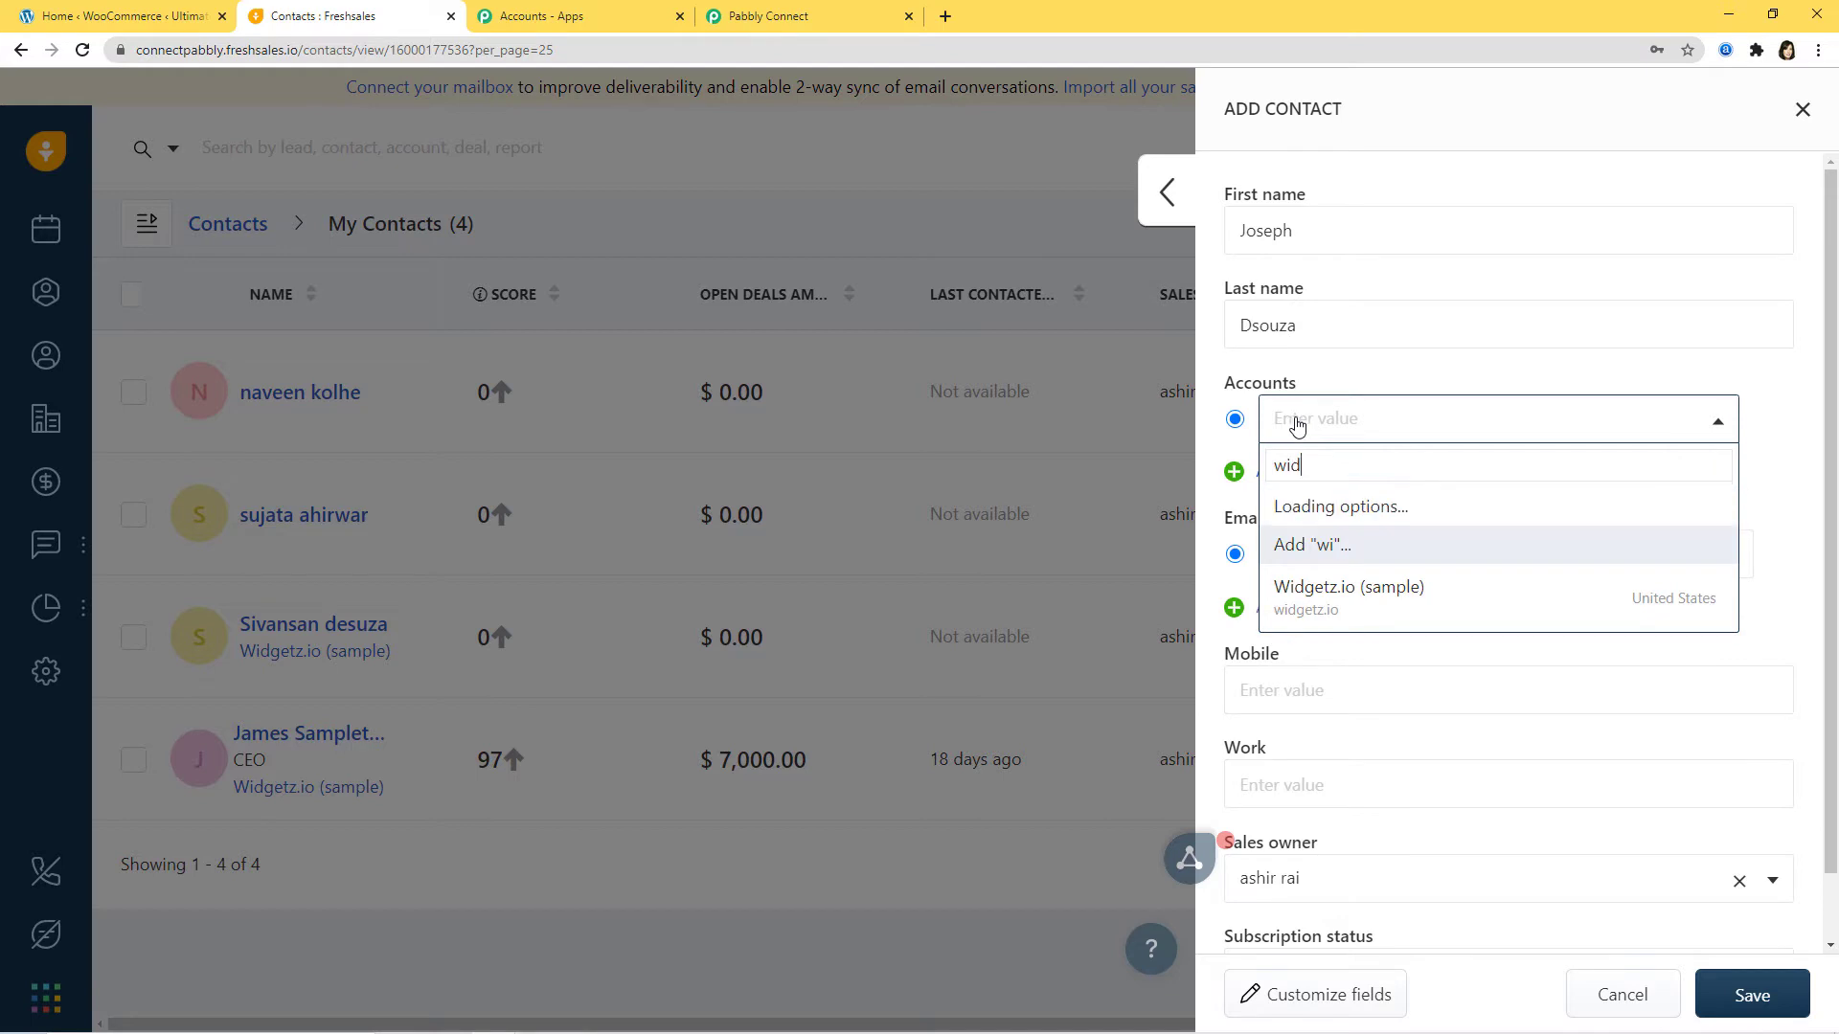
click(1336, 560)
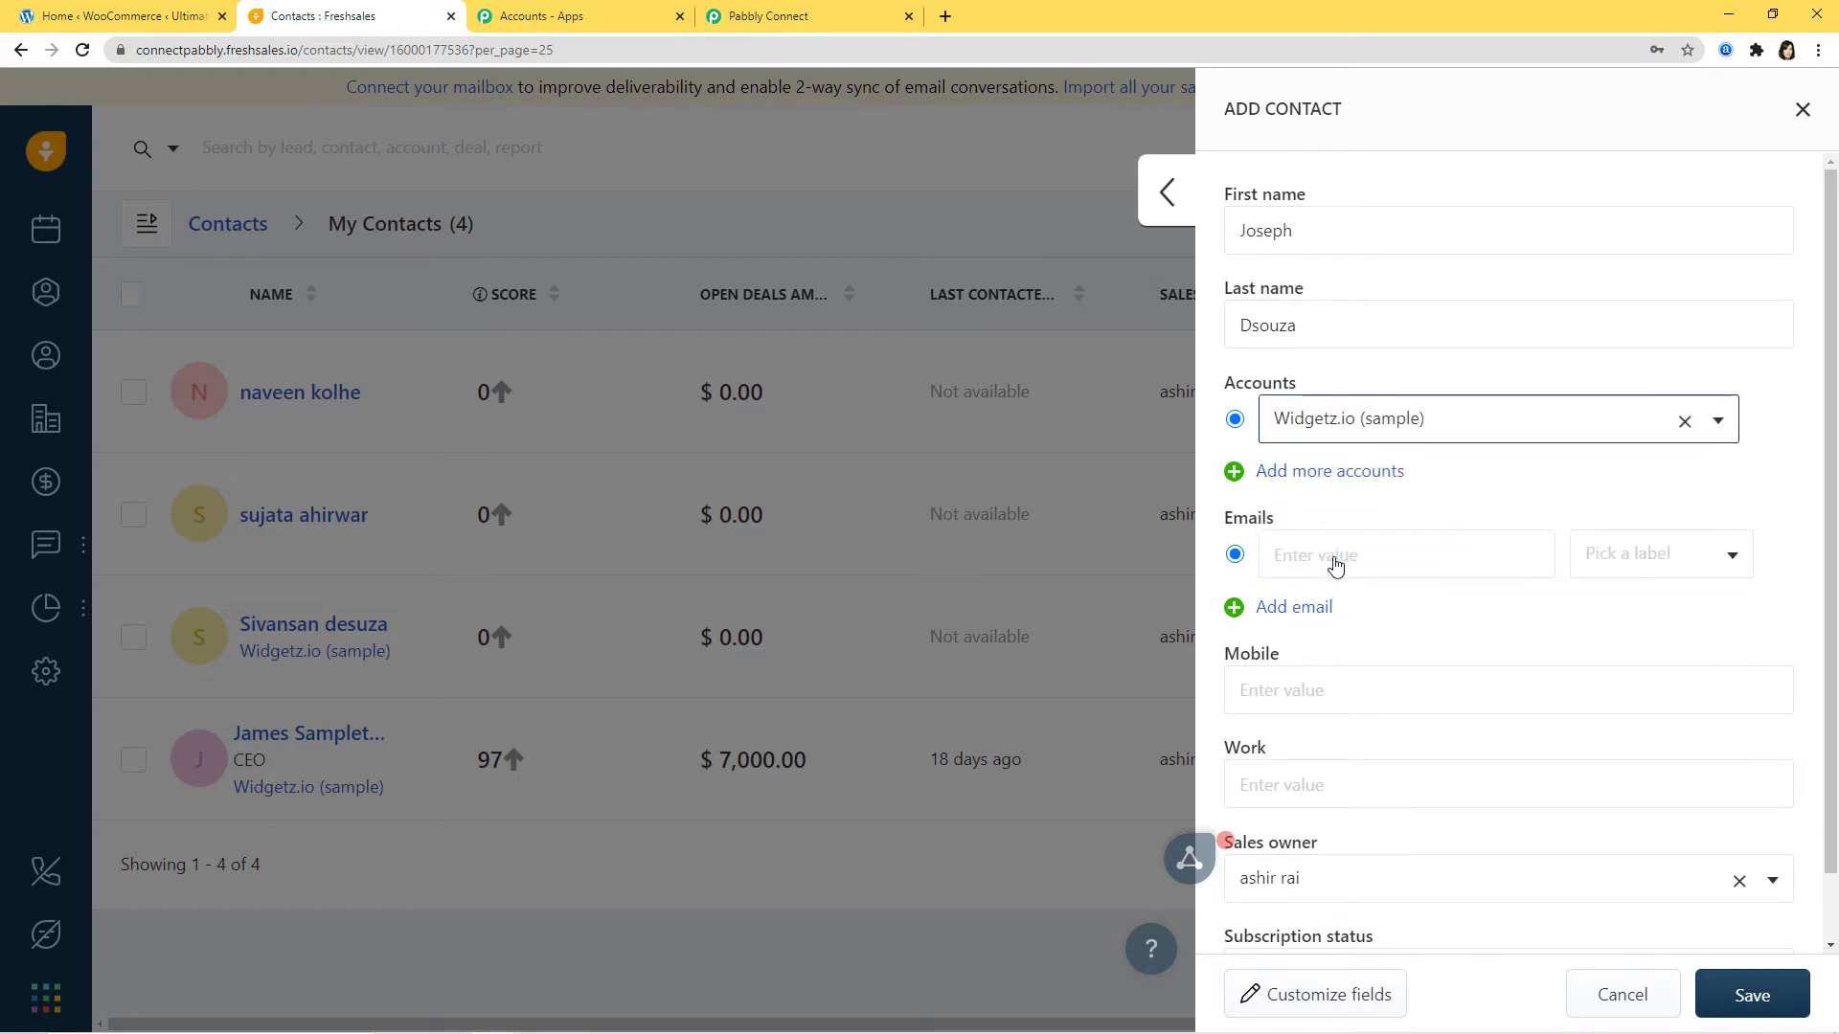
Step: Add the contact's e-mail and mobile number, set status Subscribed, and save
scroll(1404, 562, down, 1)
click(1297, 479)
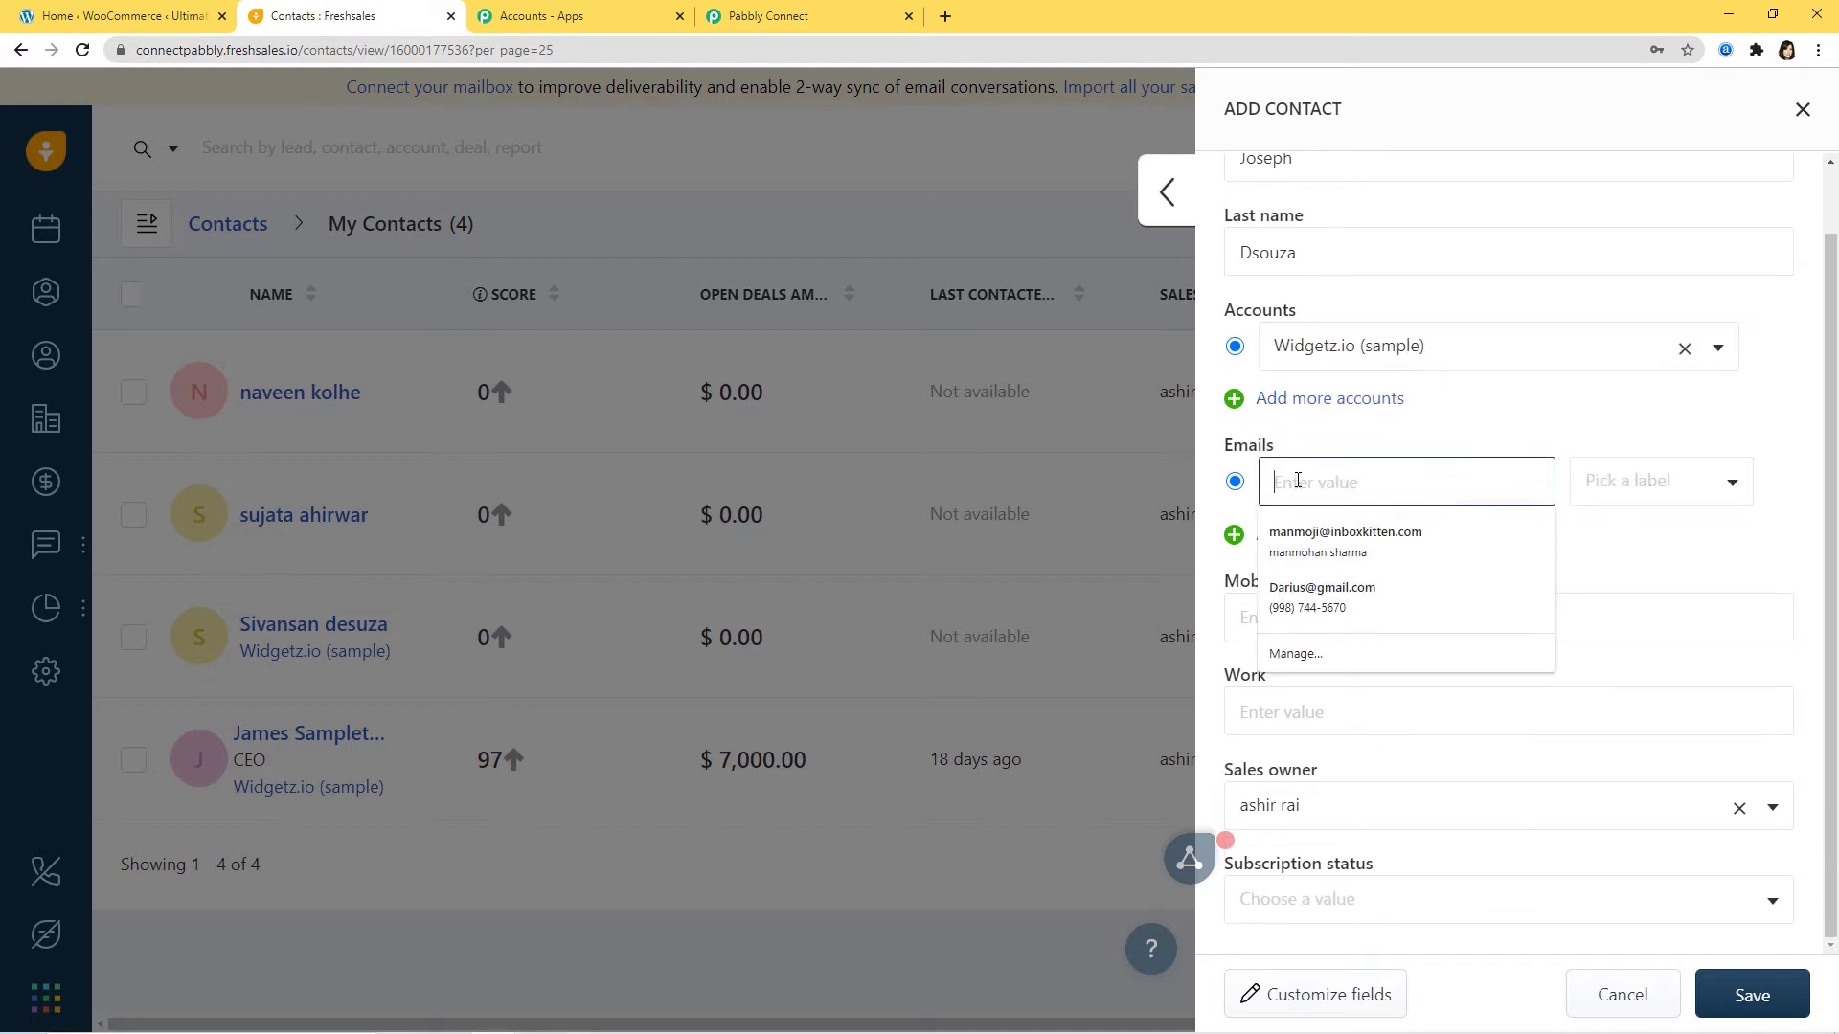
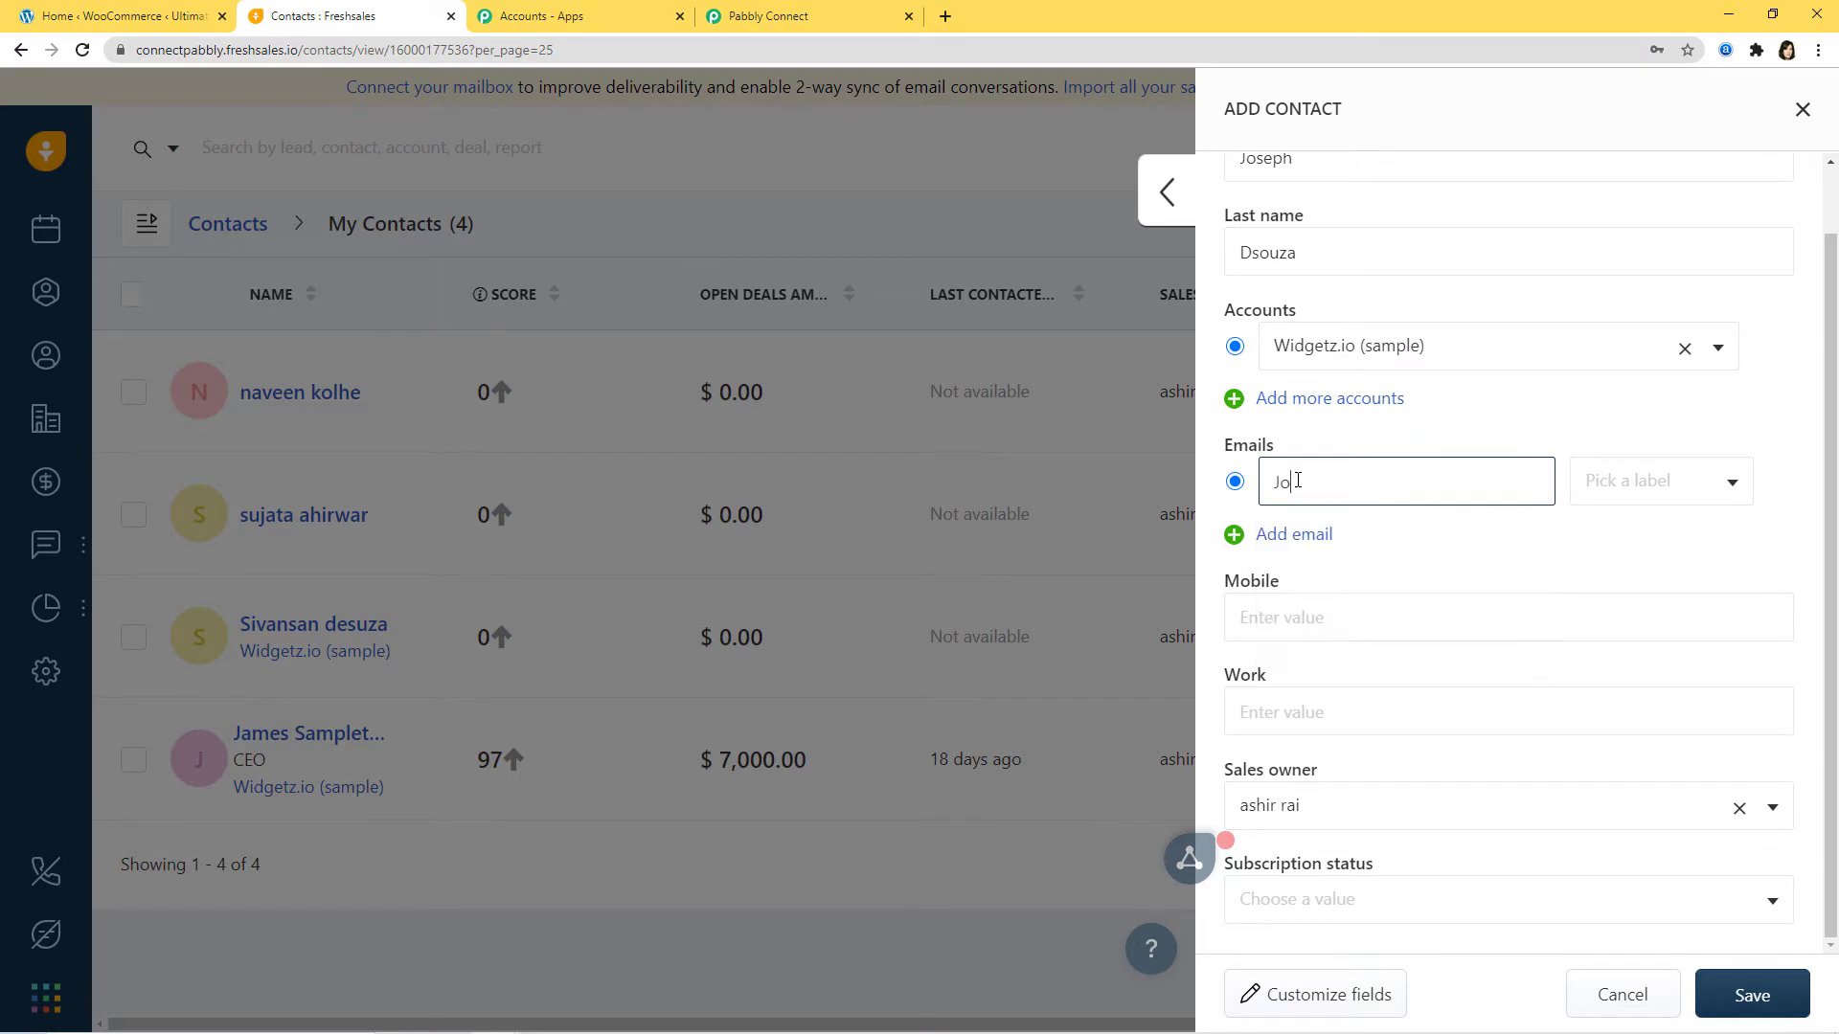
click(1285, 613)
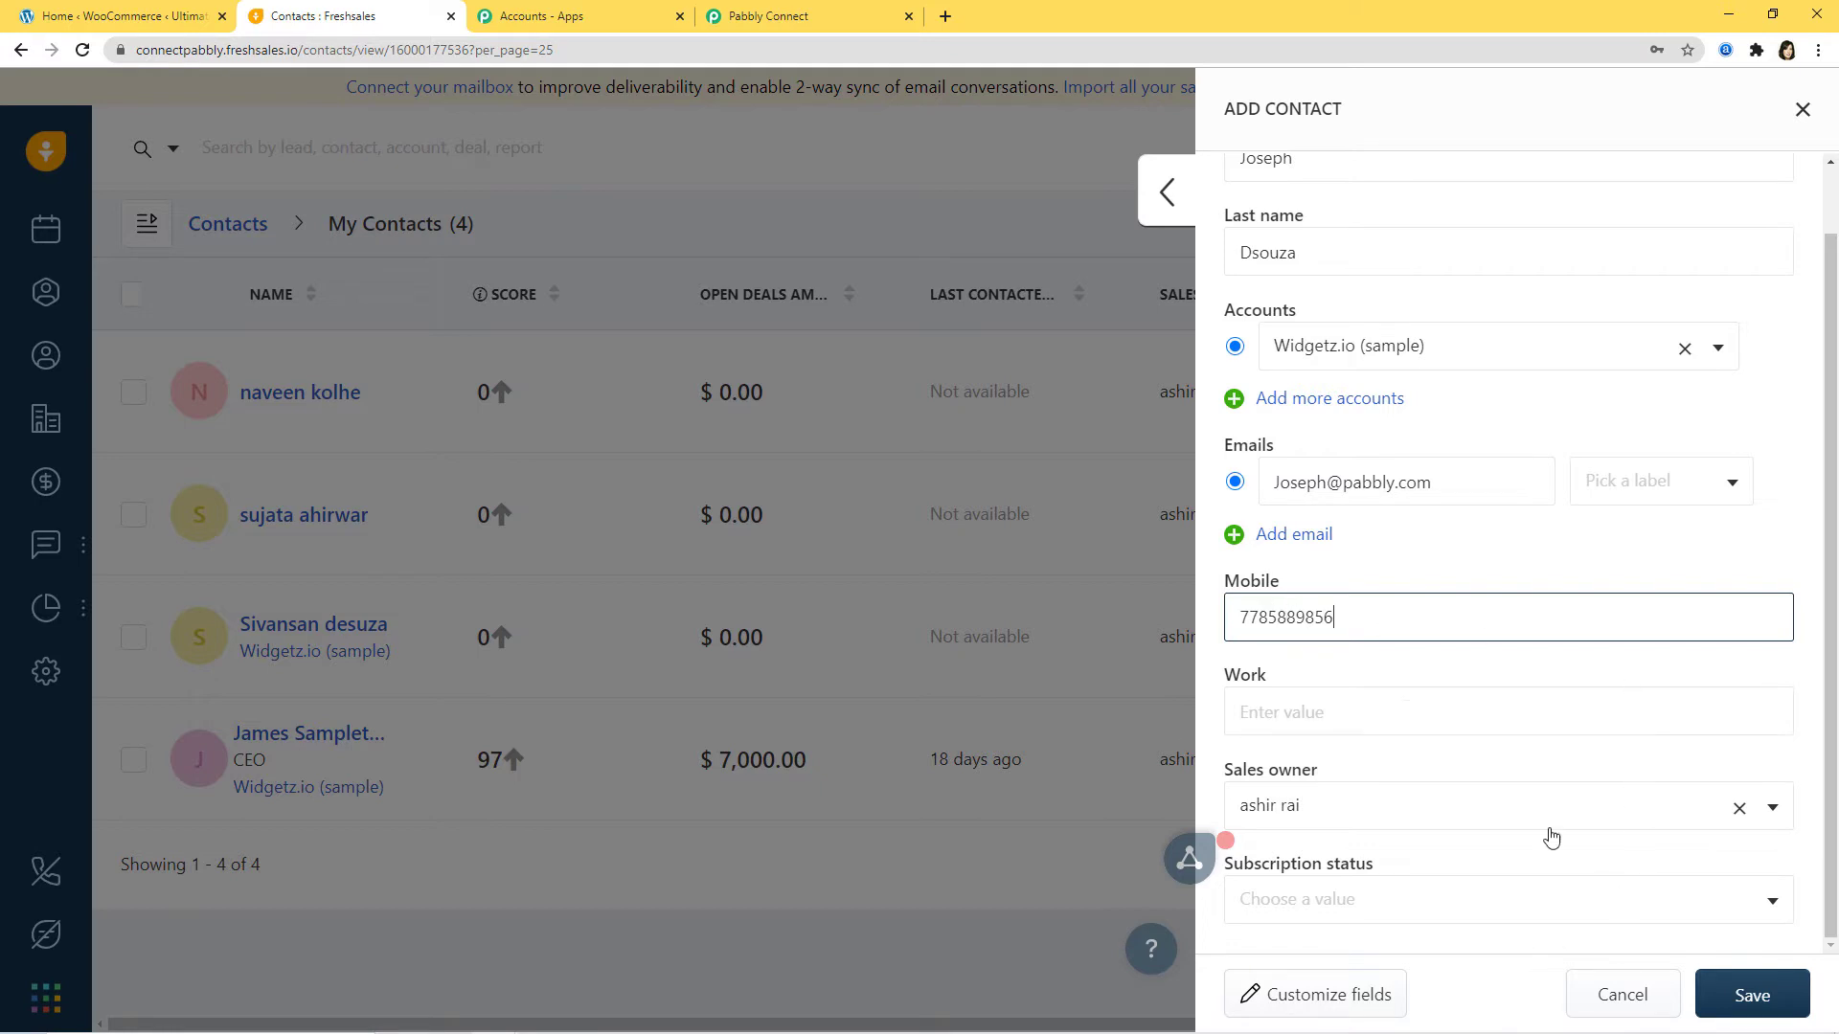
click(1485, 900)
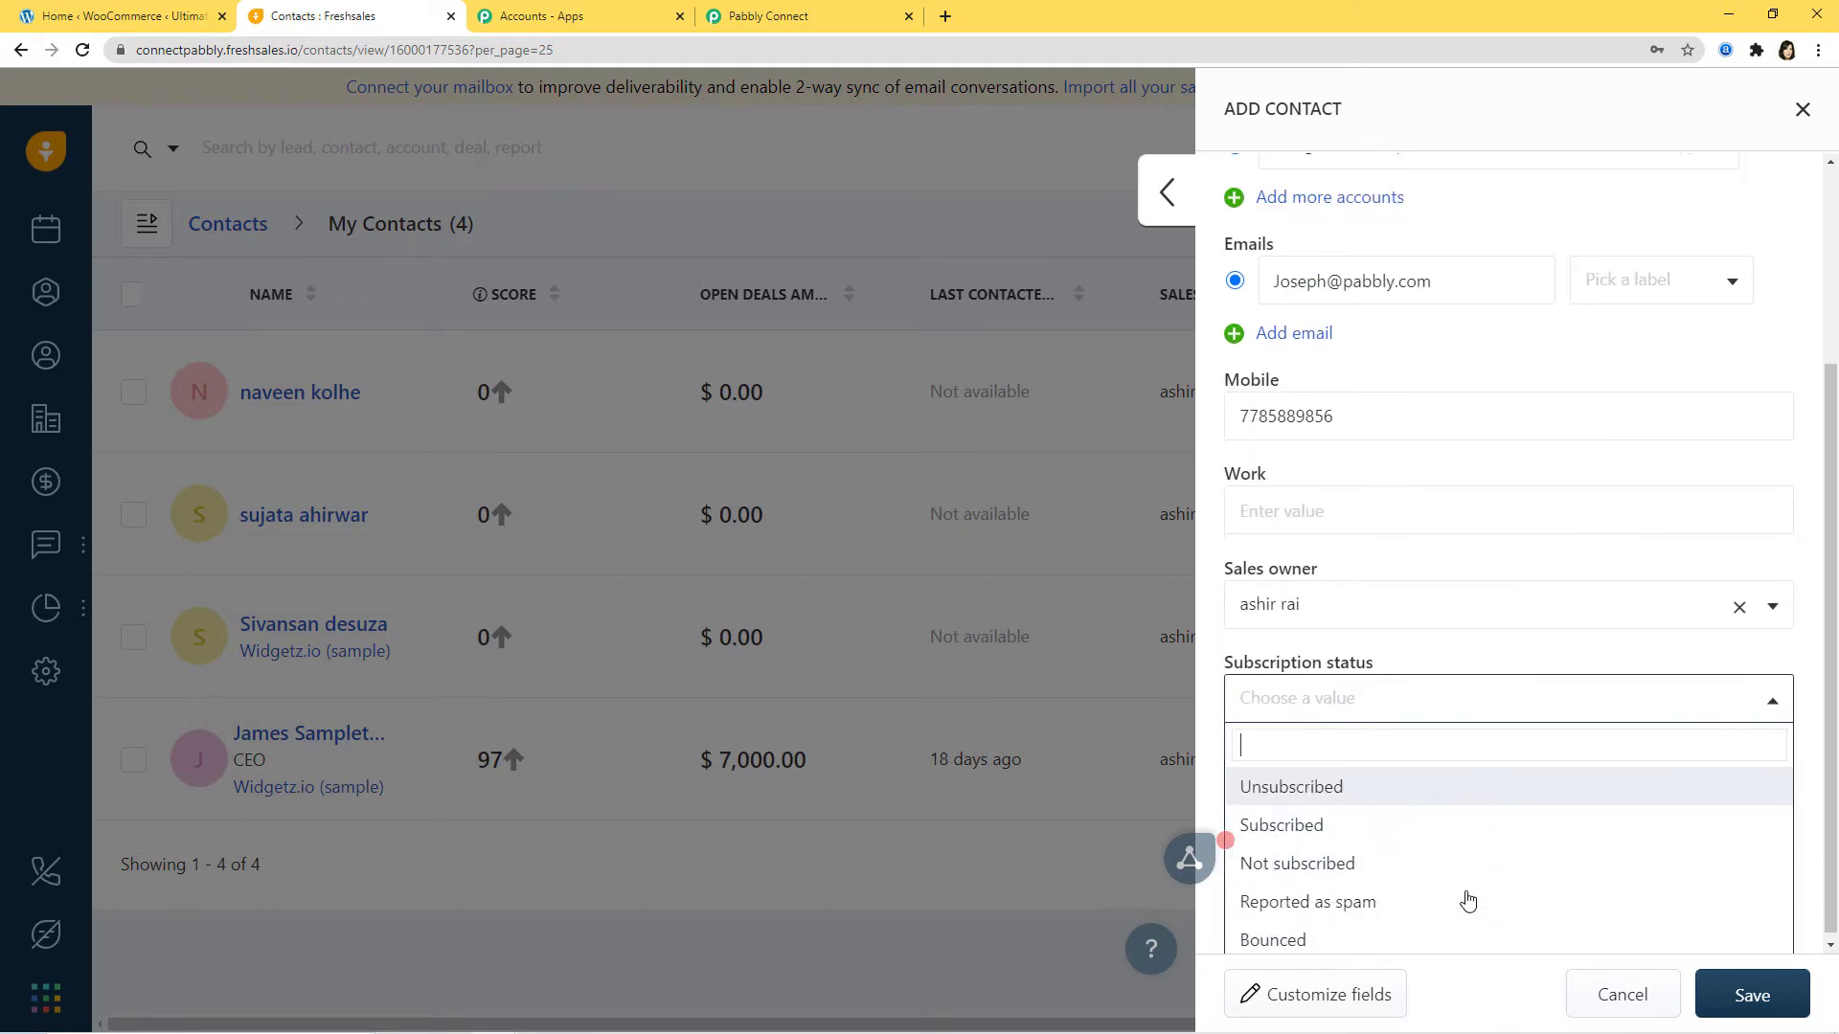
click(1305, 825)
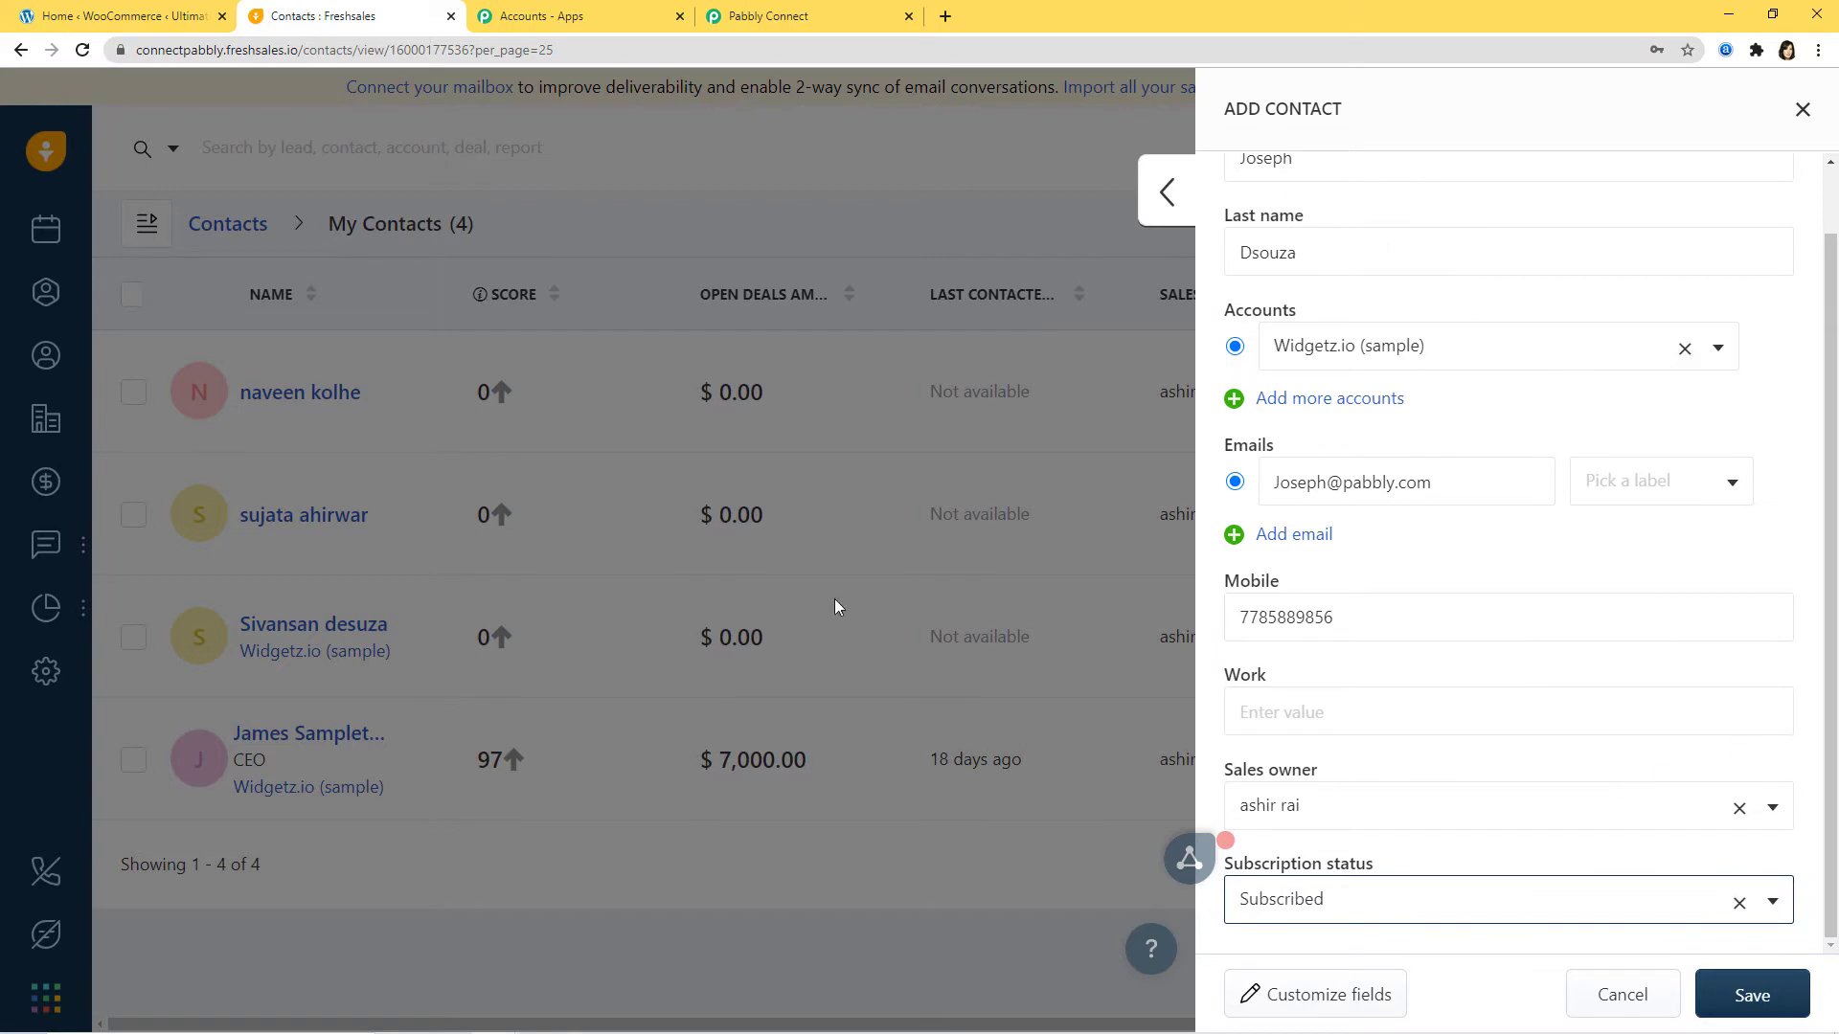
click(1742, 1003)
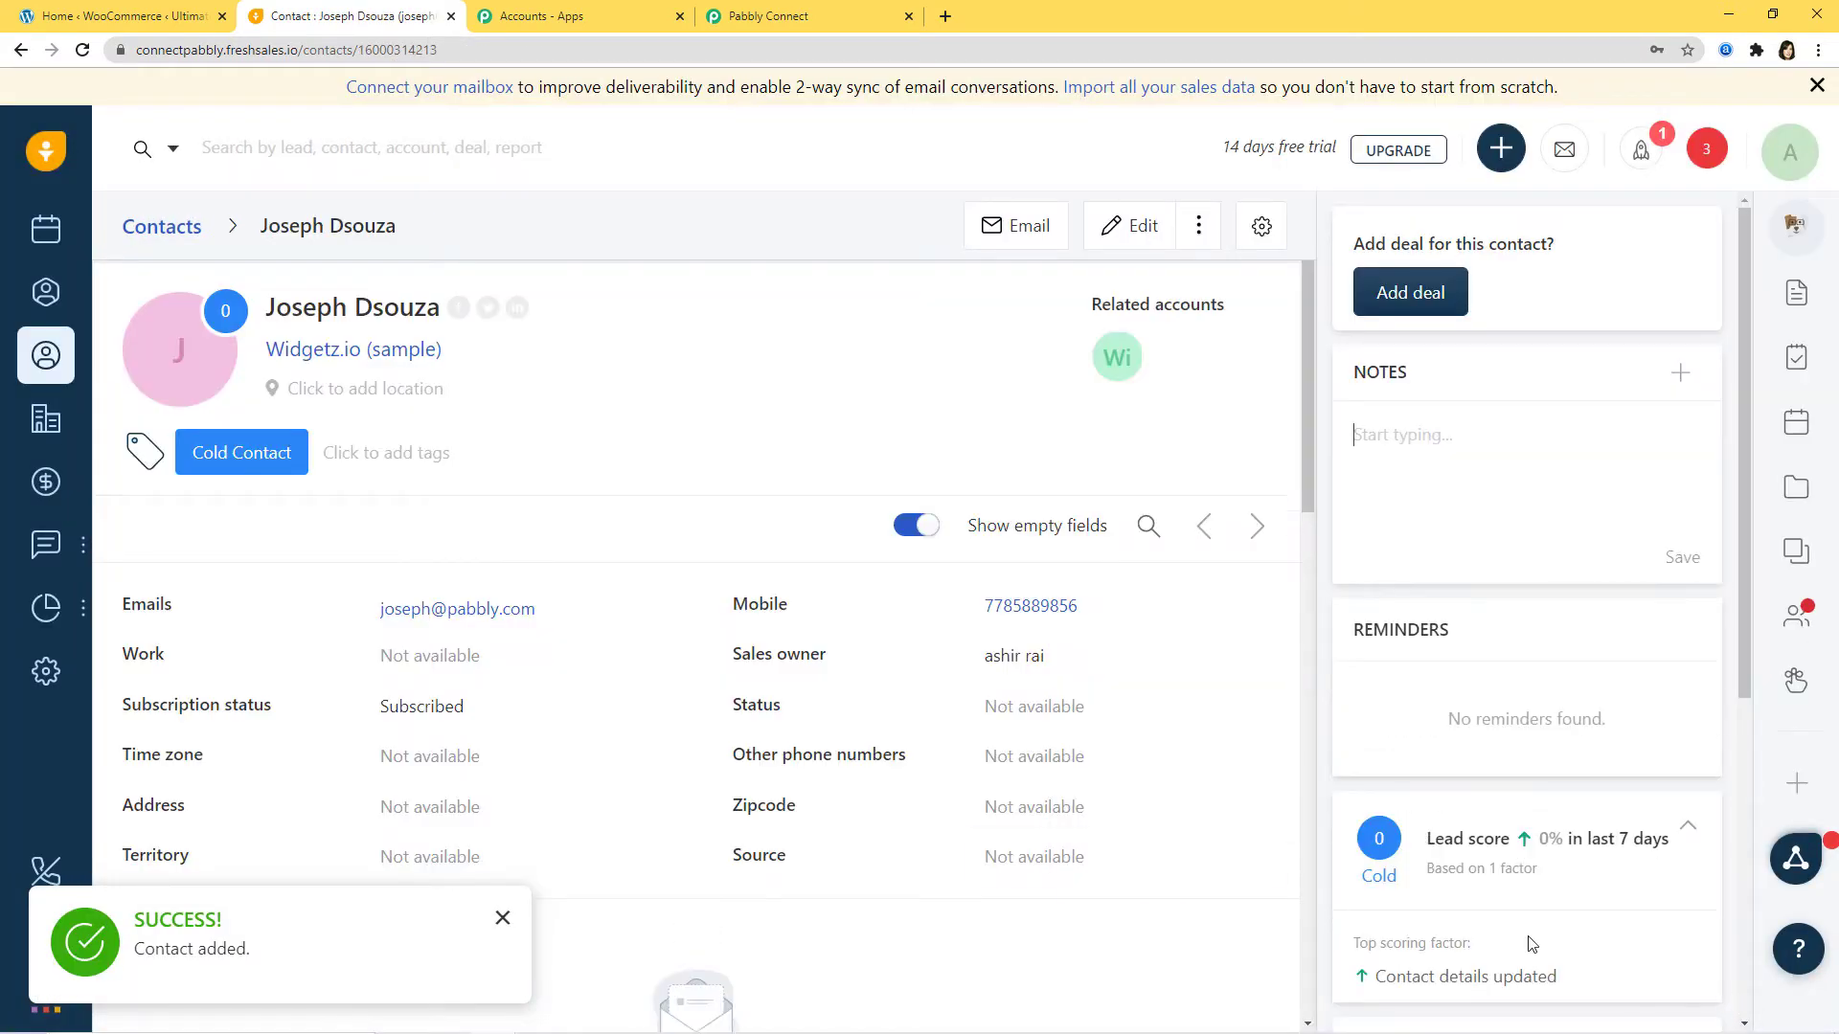
click(501, 919)
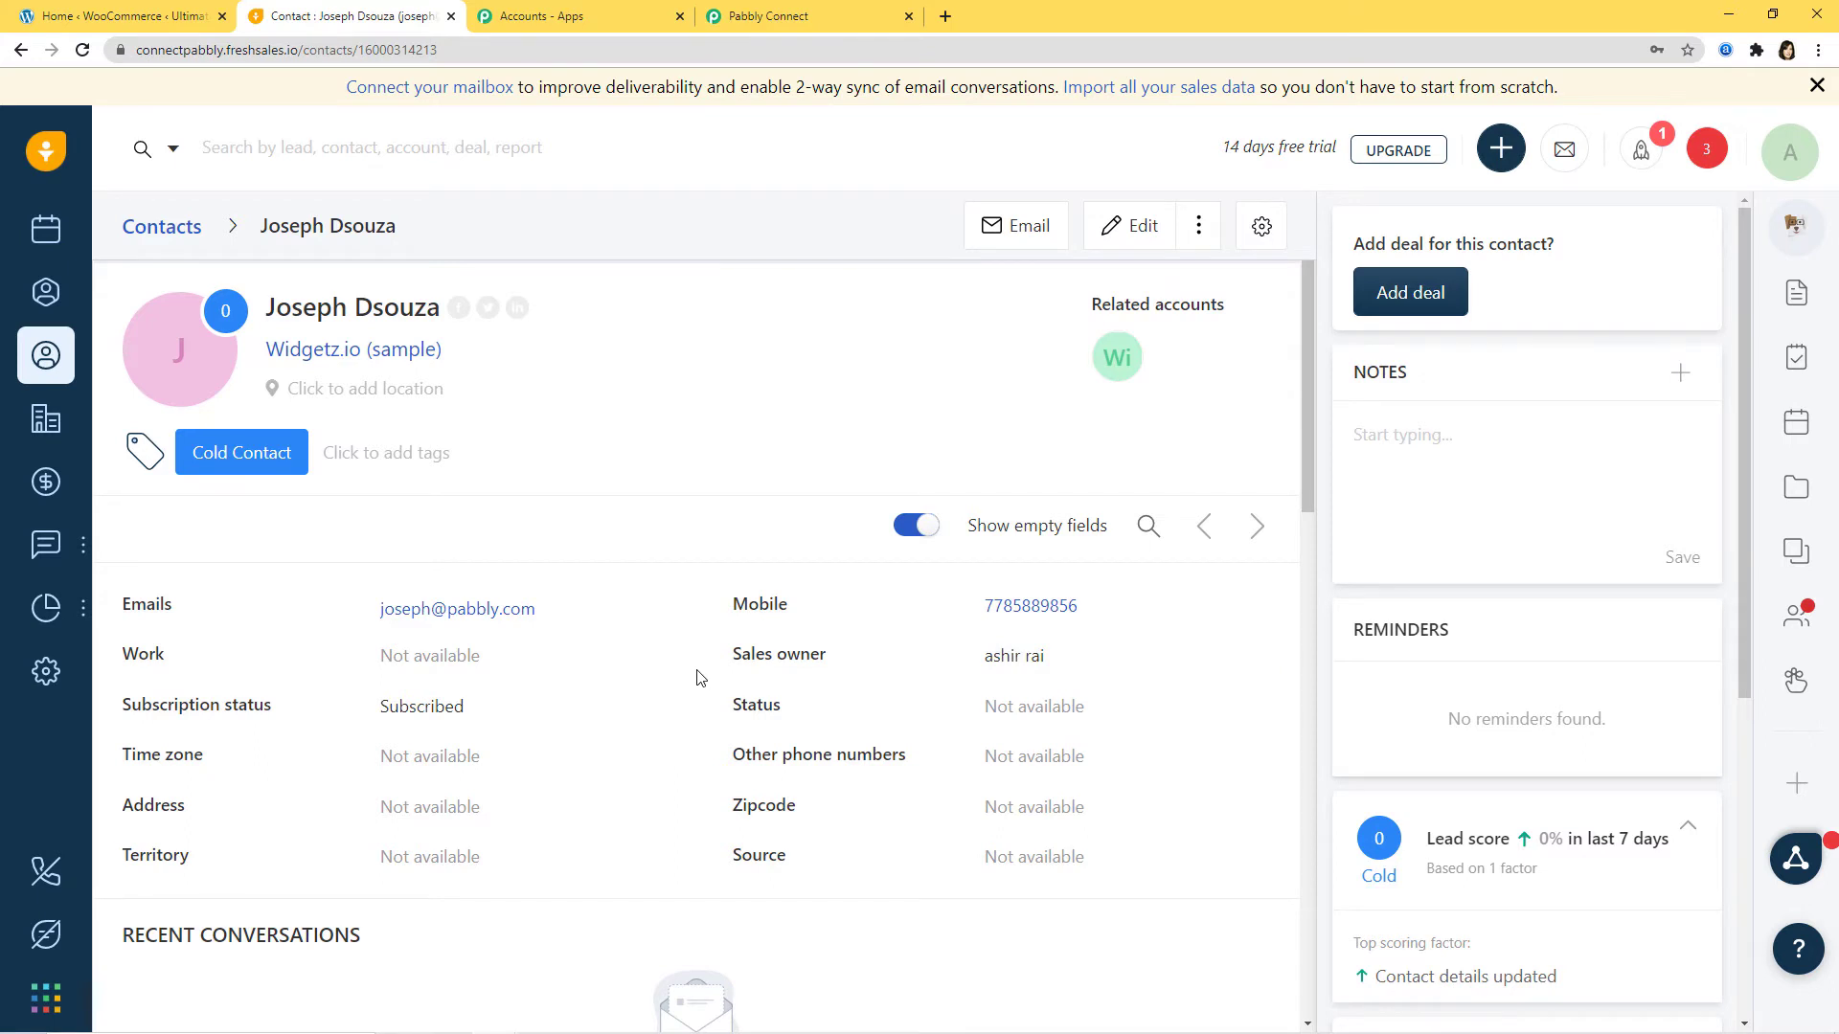
Step: Save the Freshsales trigger with the captured test contact data and add an action step
click(807, 17)
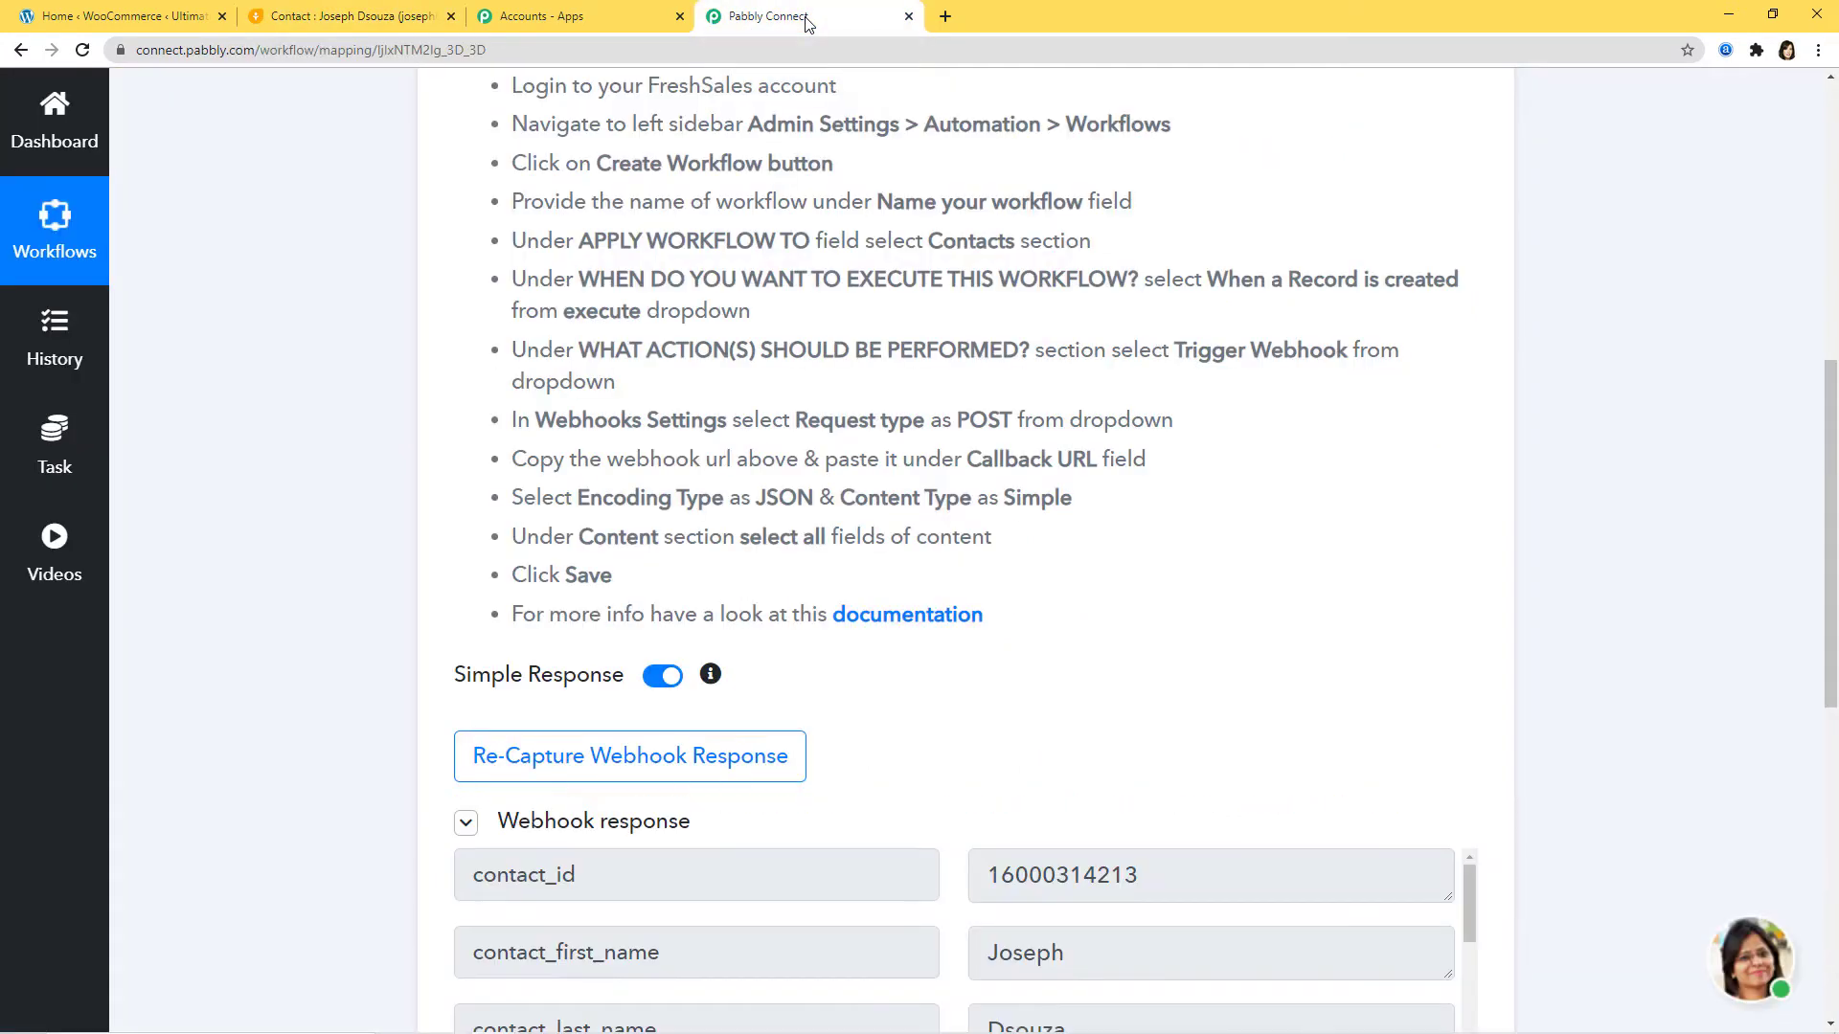
scroll(1245, 527, down, 3)
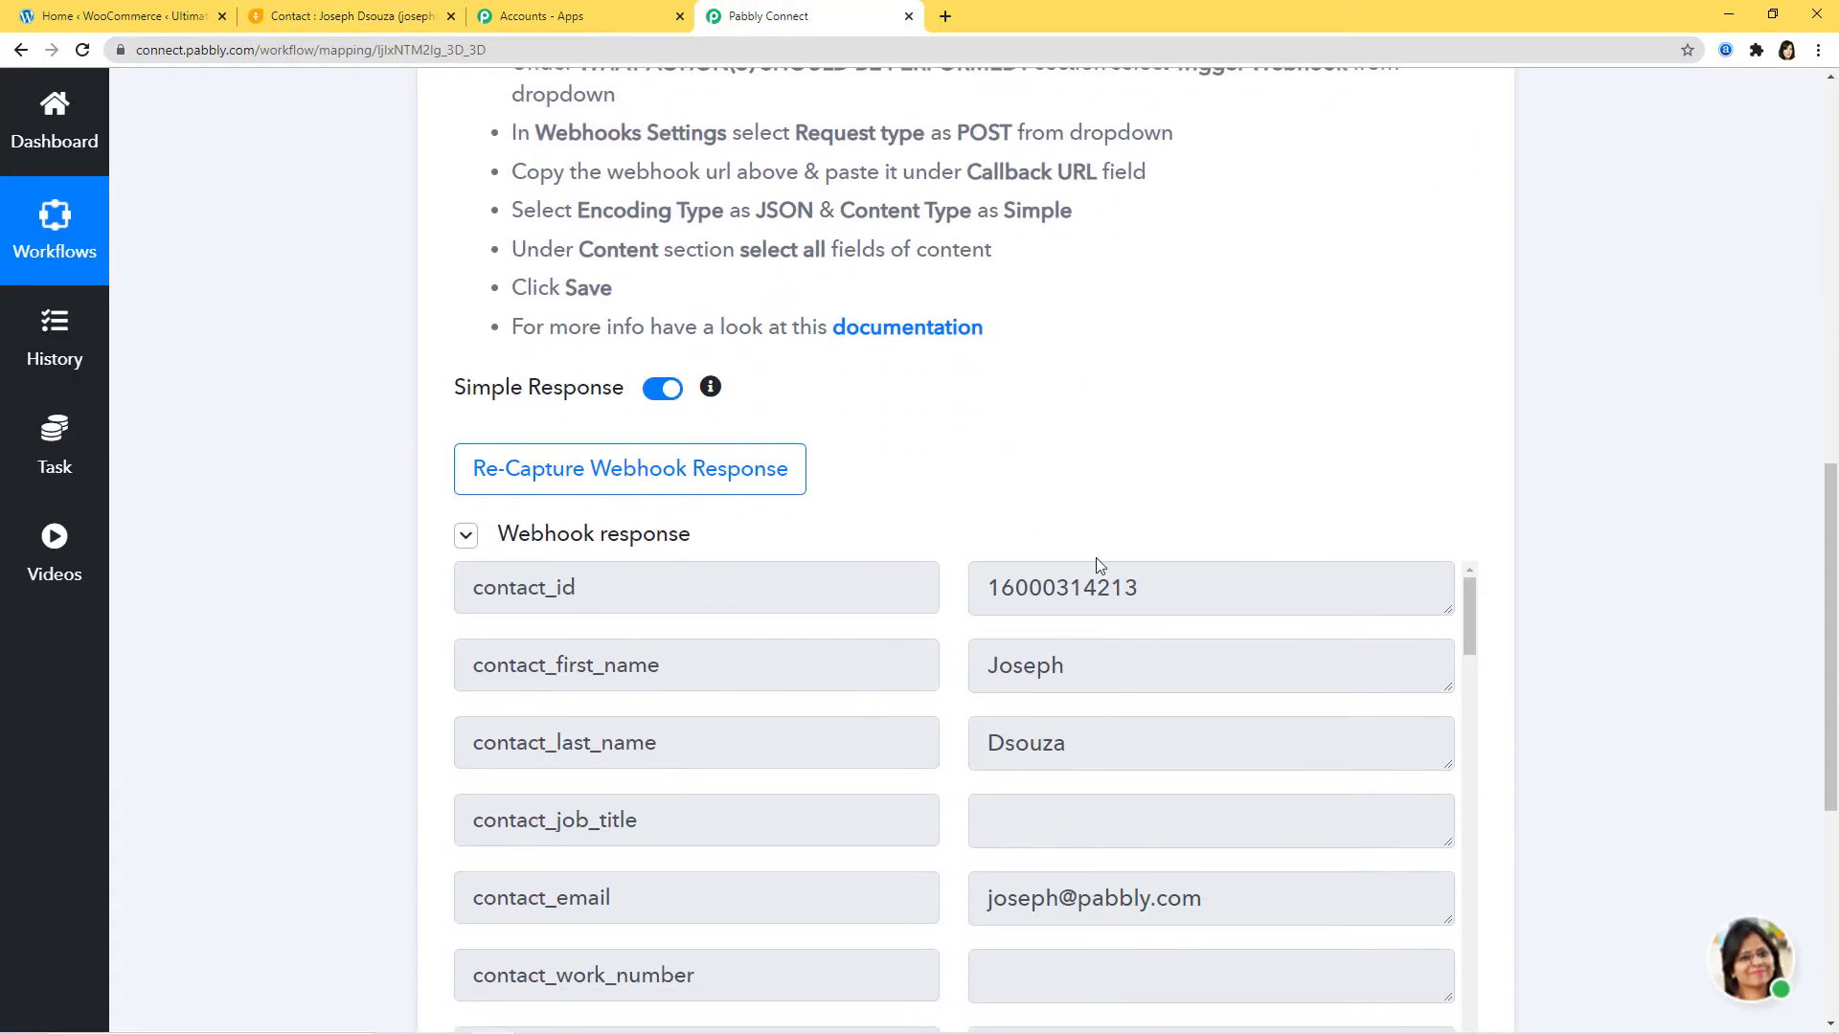
scroll(708, 562, down, 2)
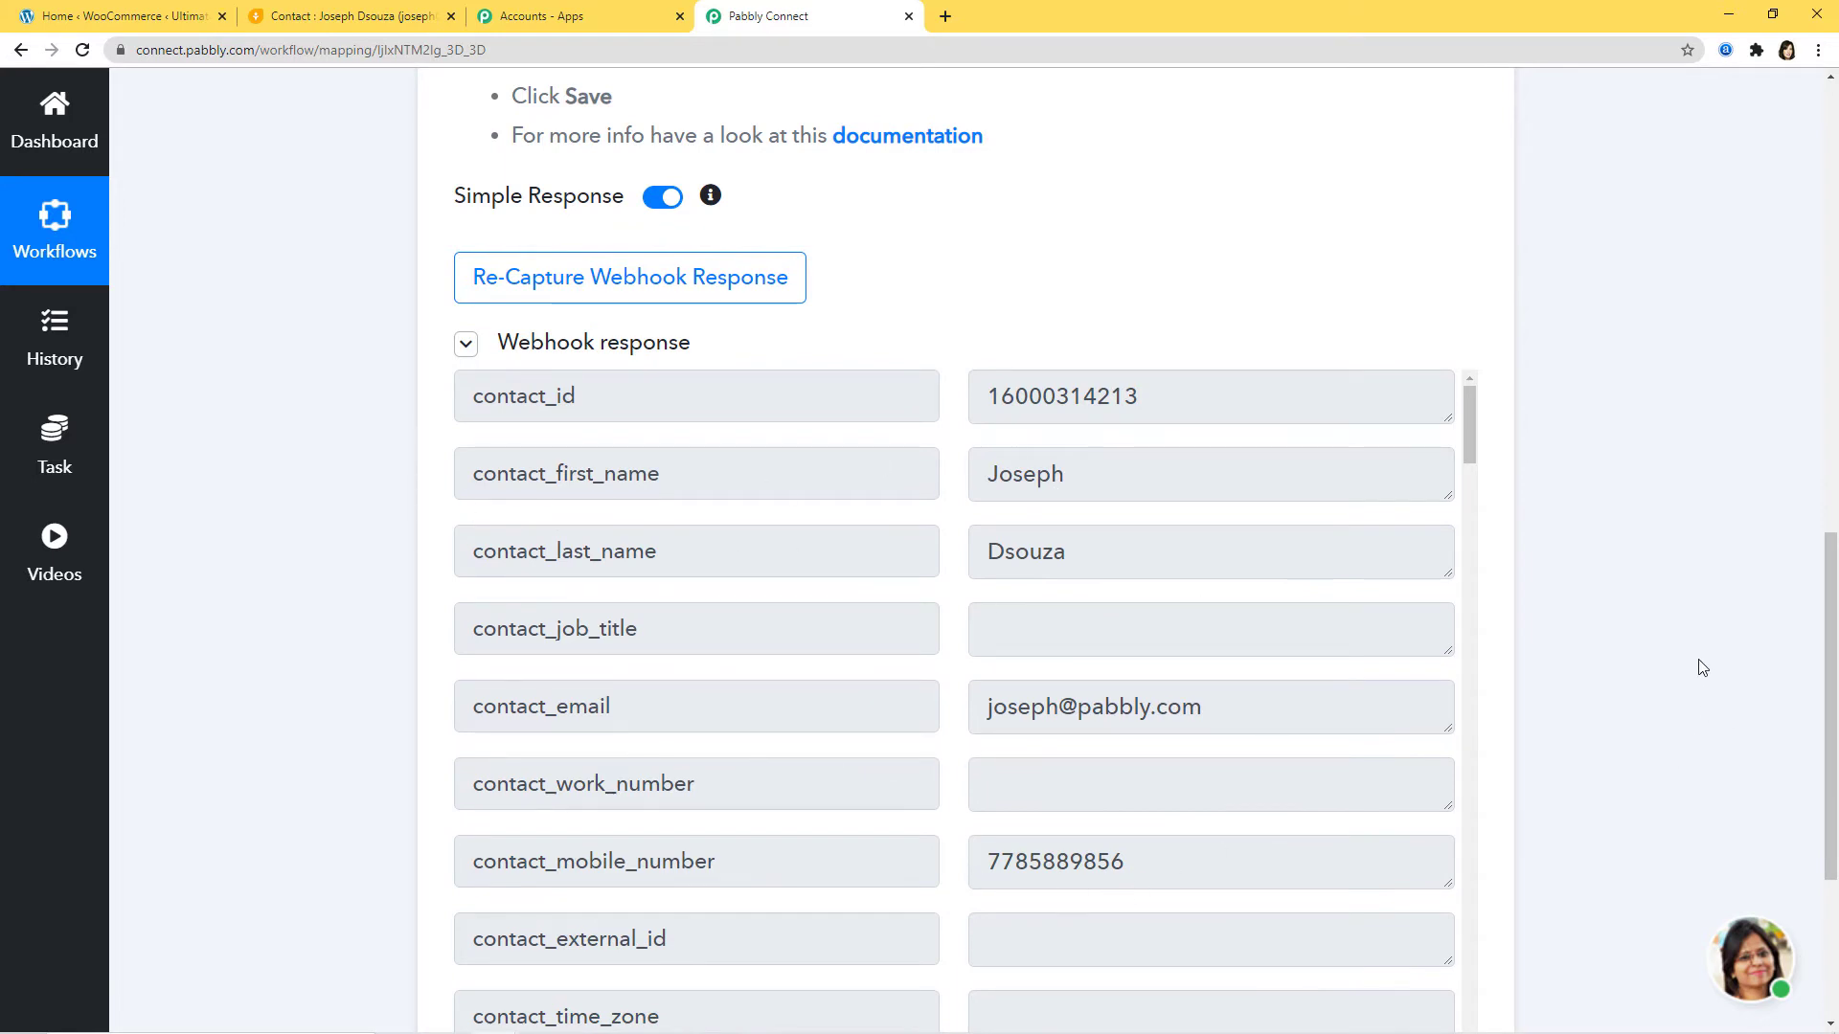
scroll(1700, 665, down, 4)
click(508, 757)
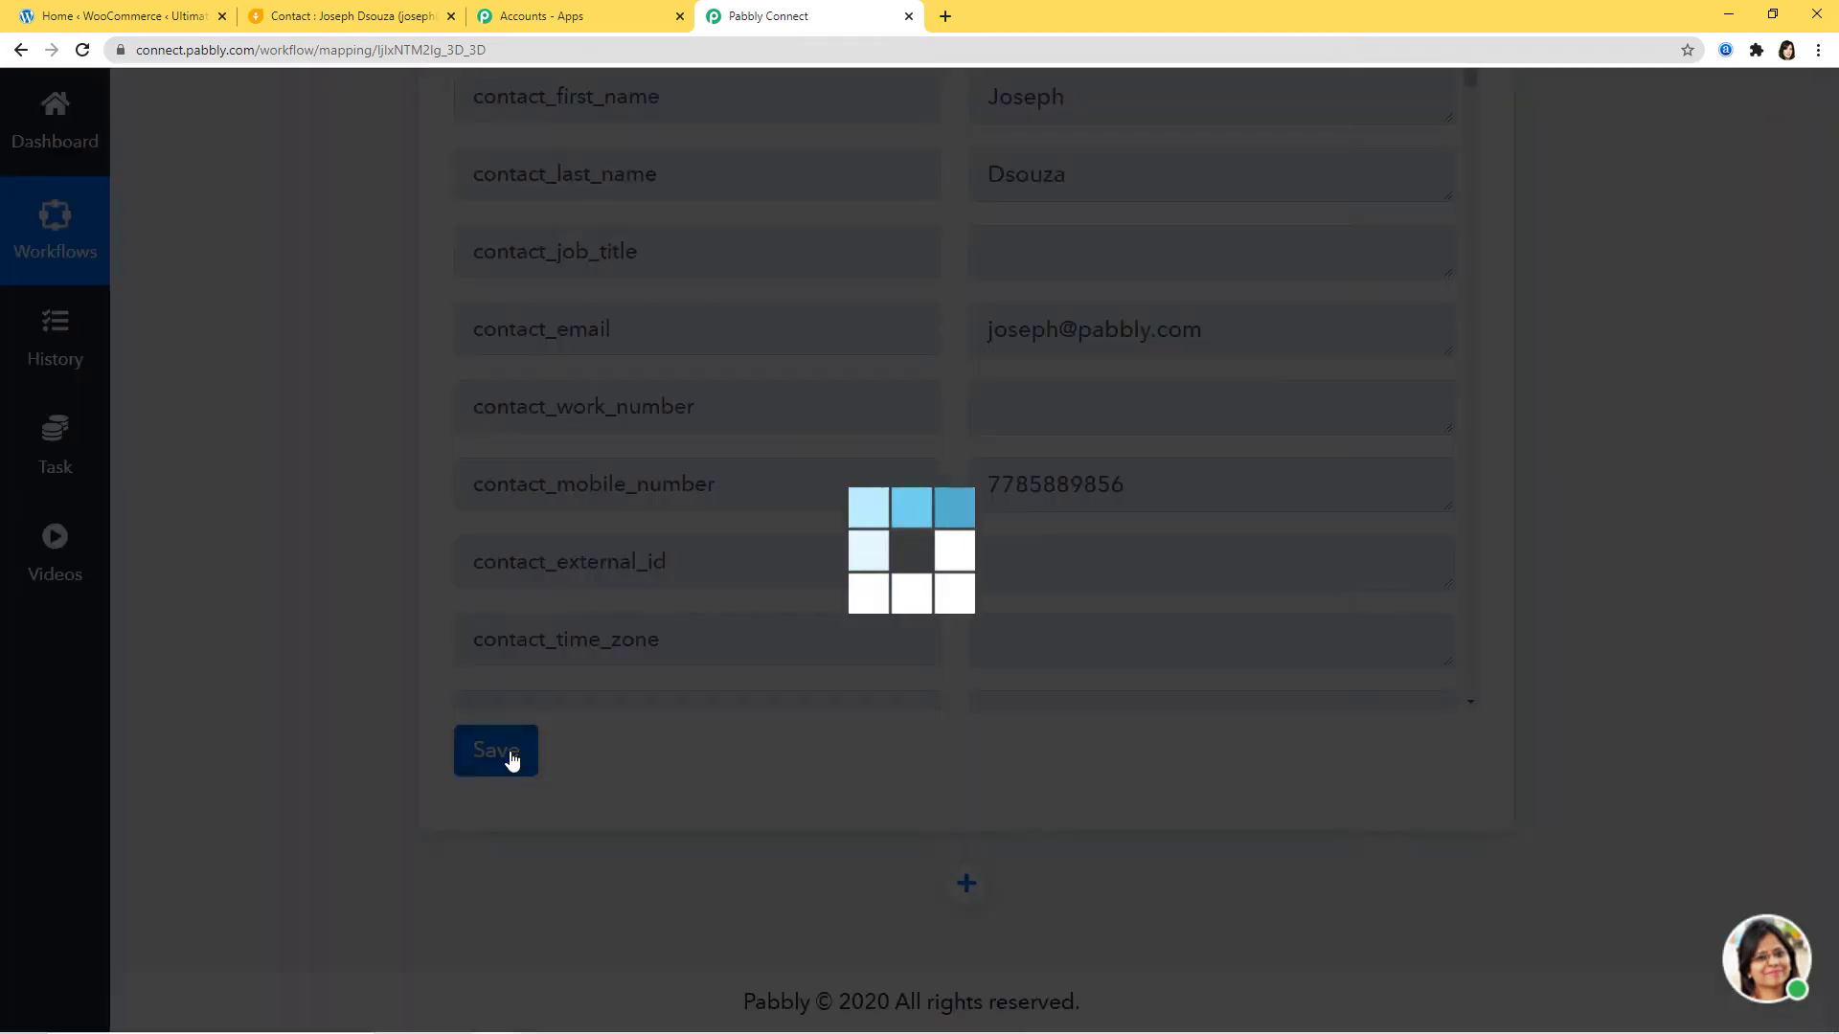
click(921, 708)
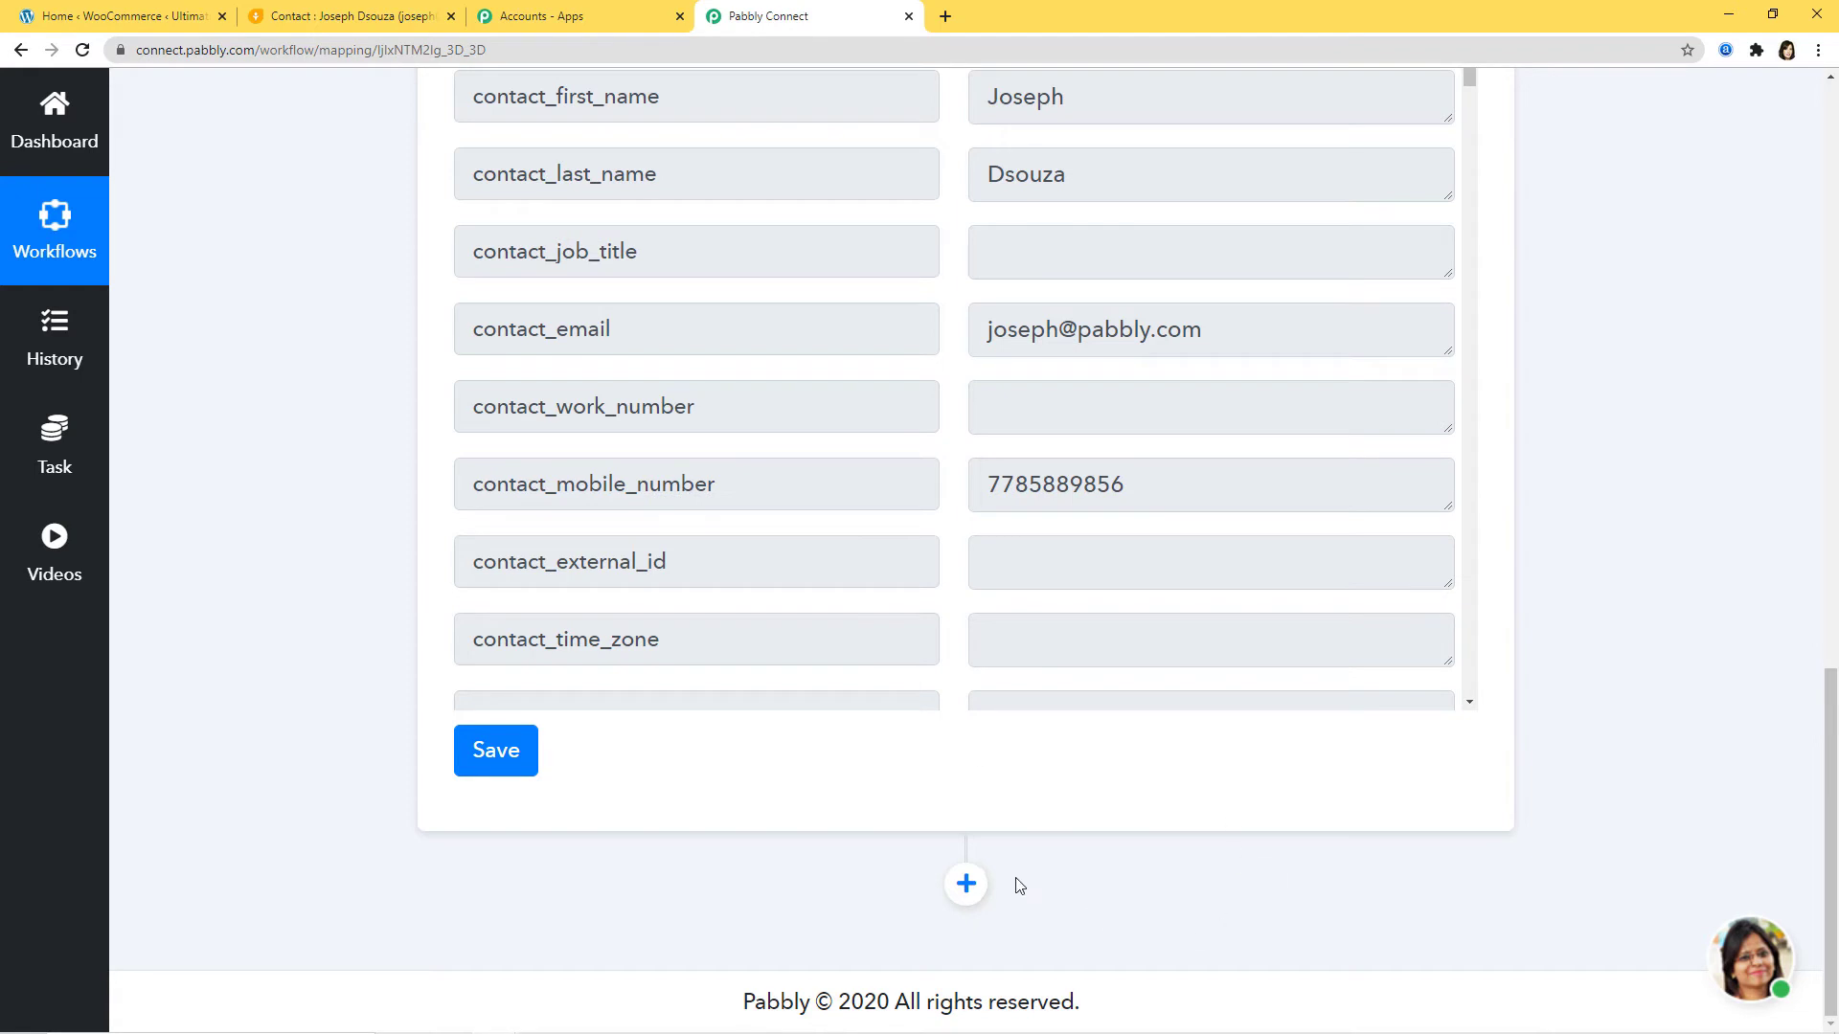
click(965, 885)
Step: Set the new action step to WooCommerce with the Add New Customer method
scroll(966, 891, down, 4)
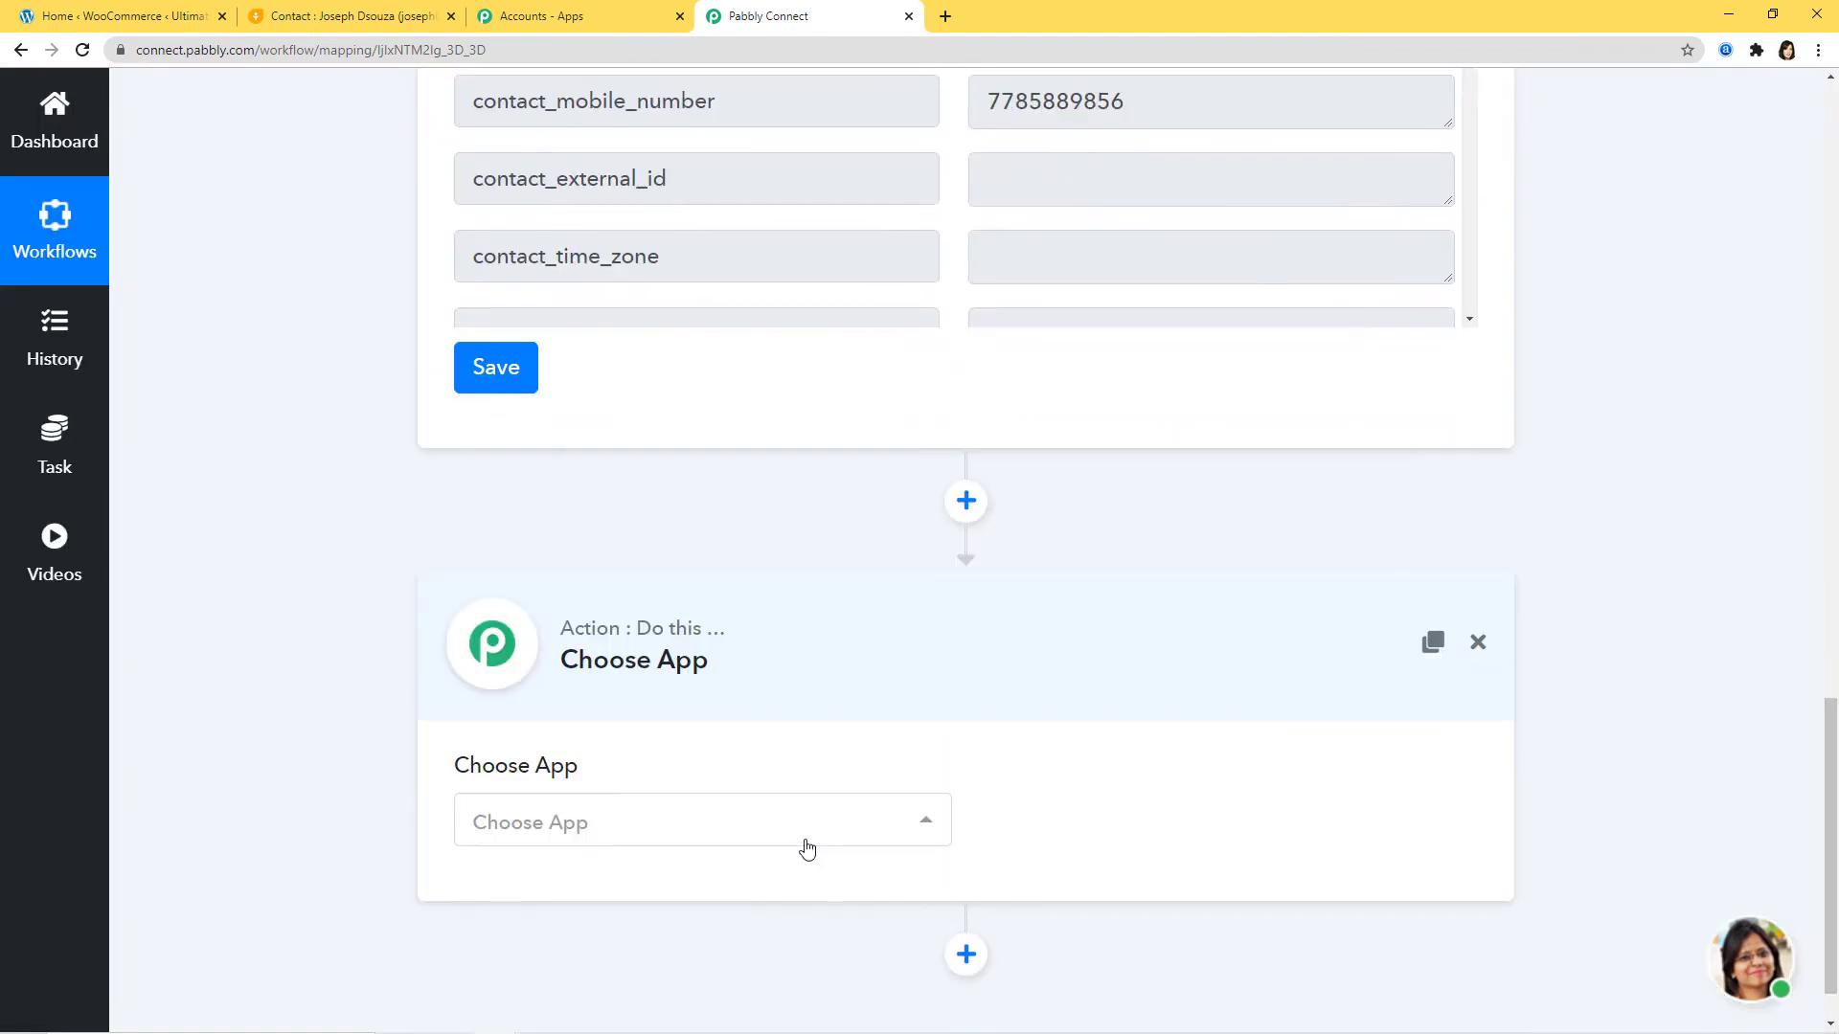
click(804, 846)
text(wooc)
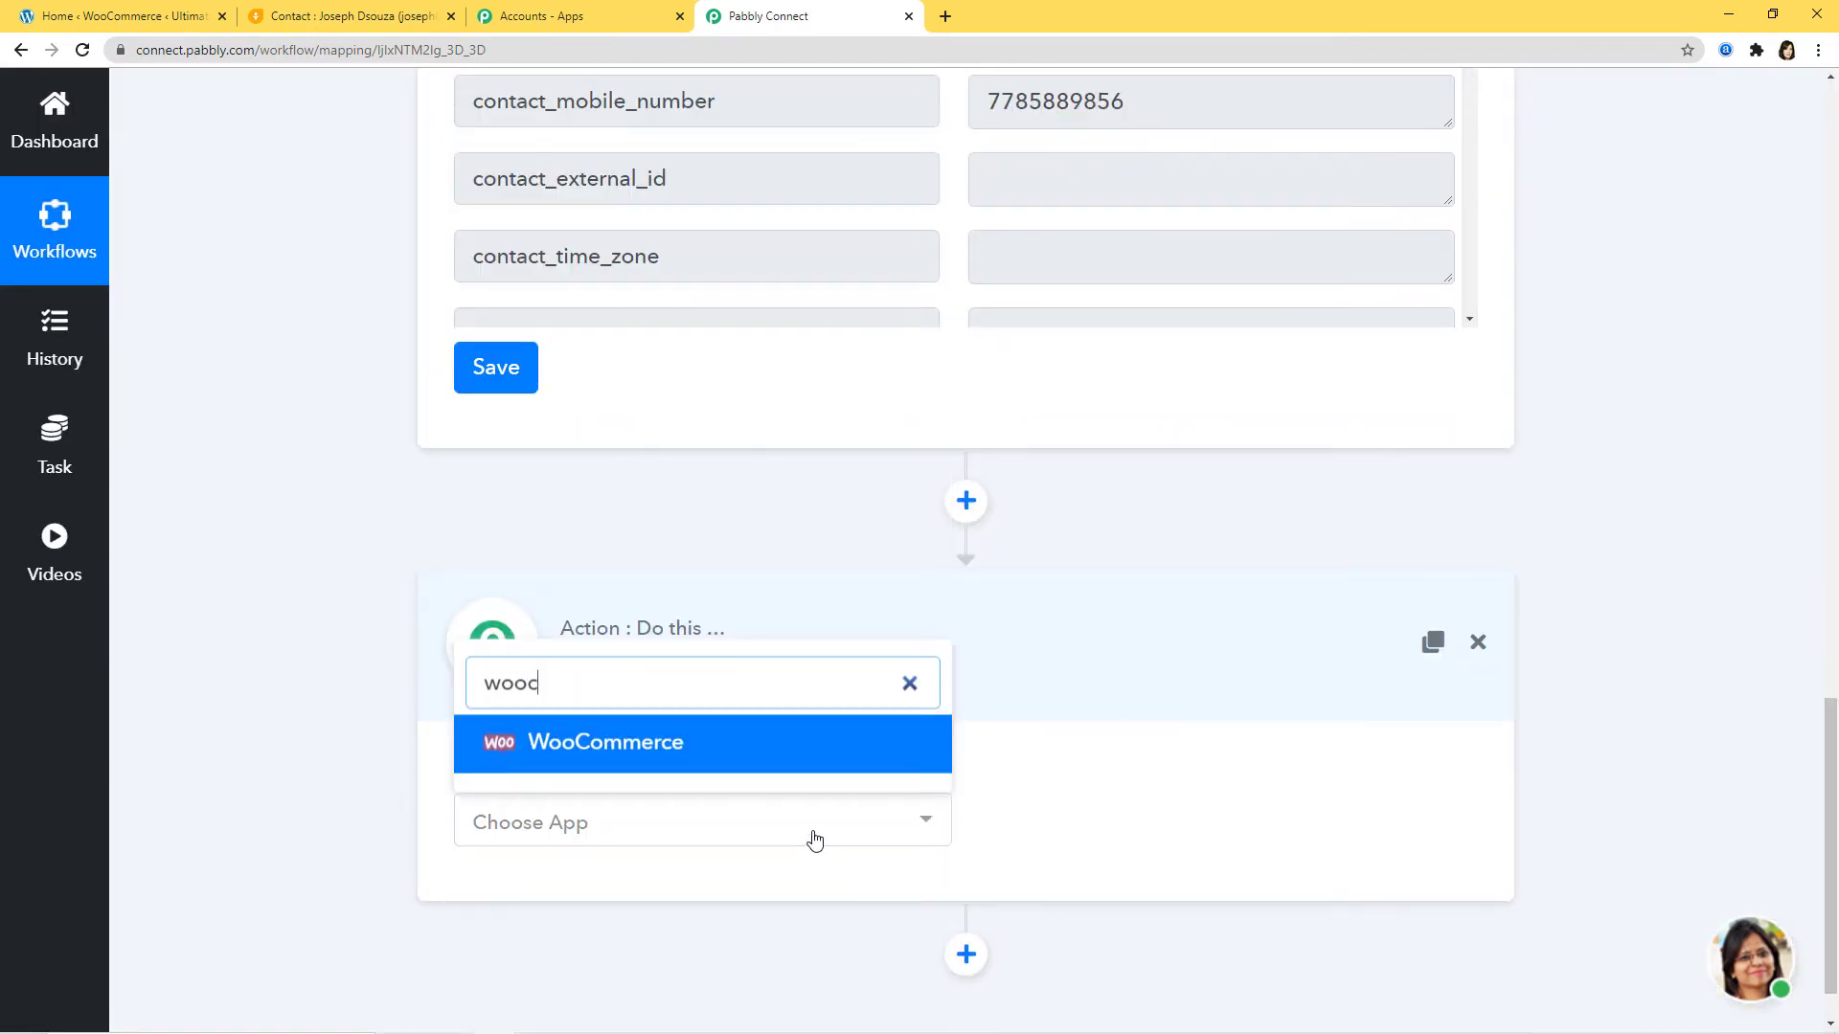
click(763, 763)
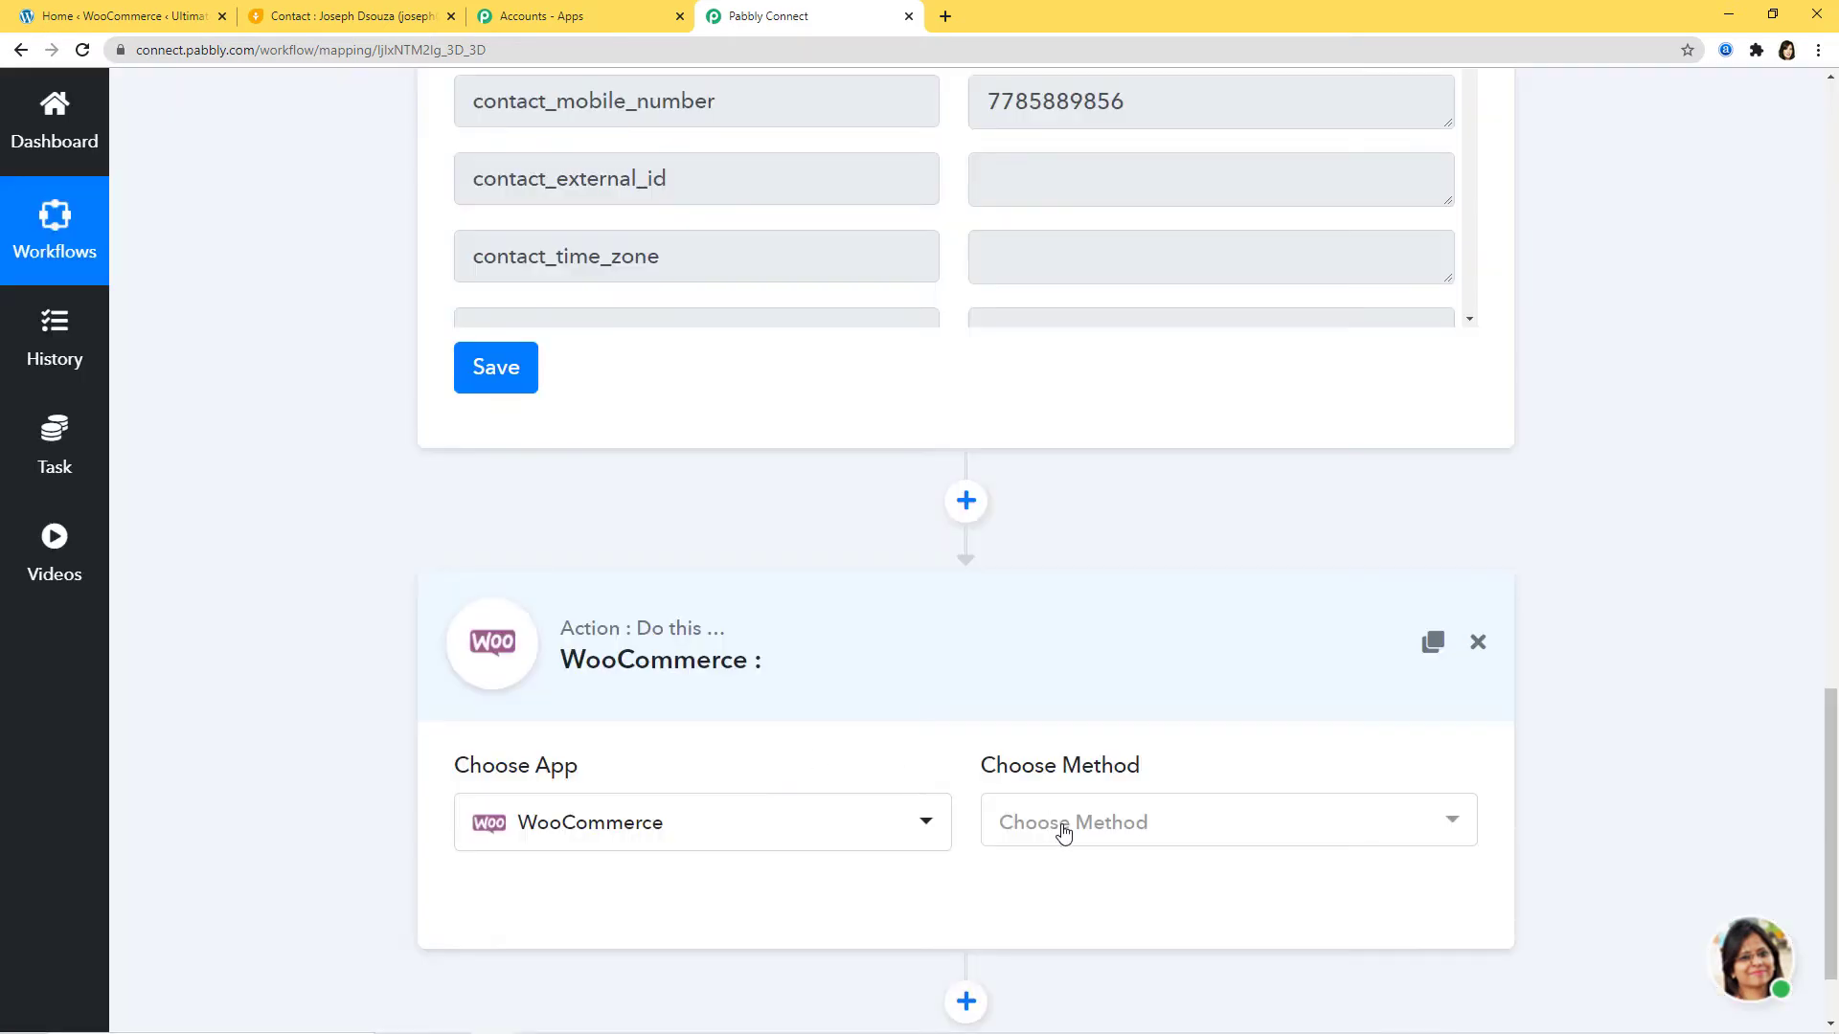
click(1061, 829)
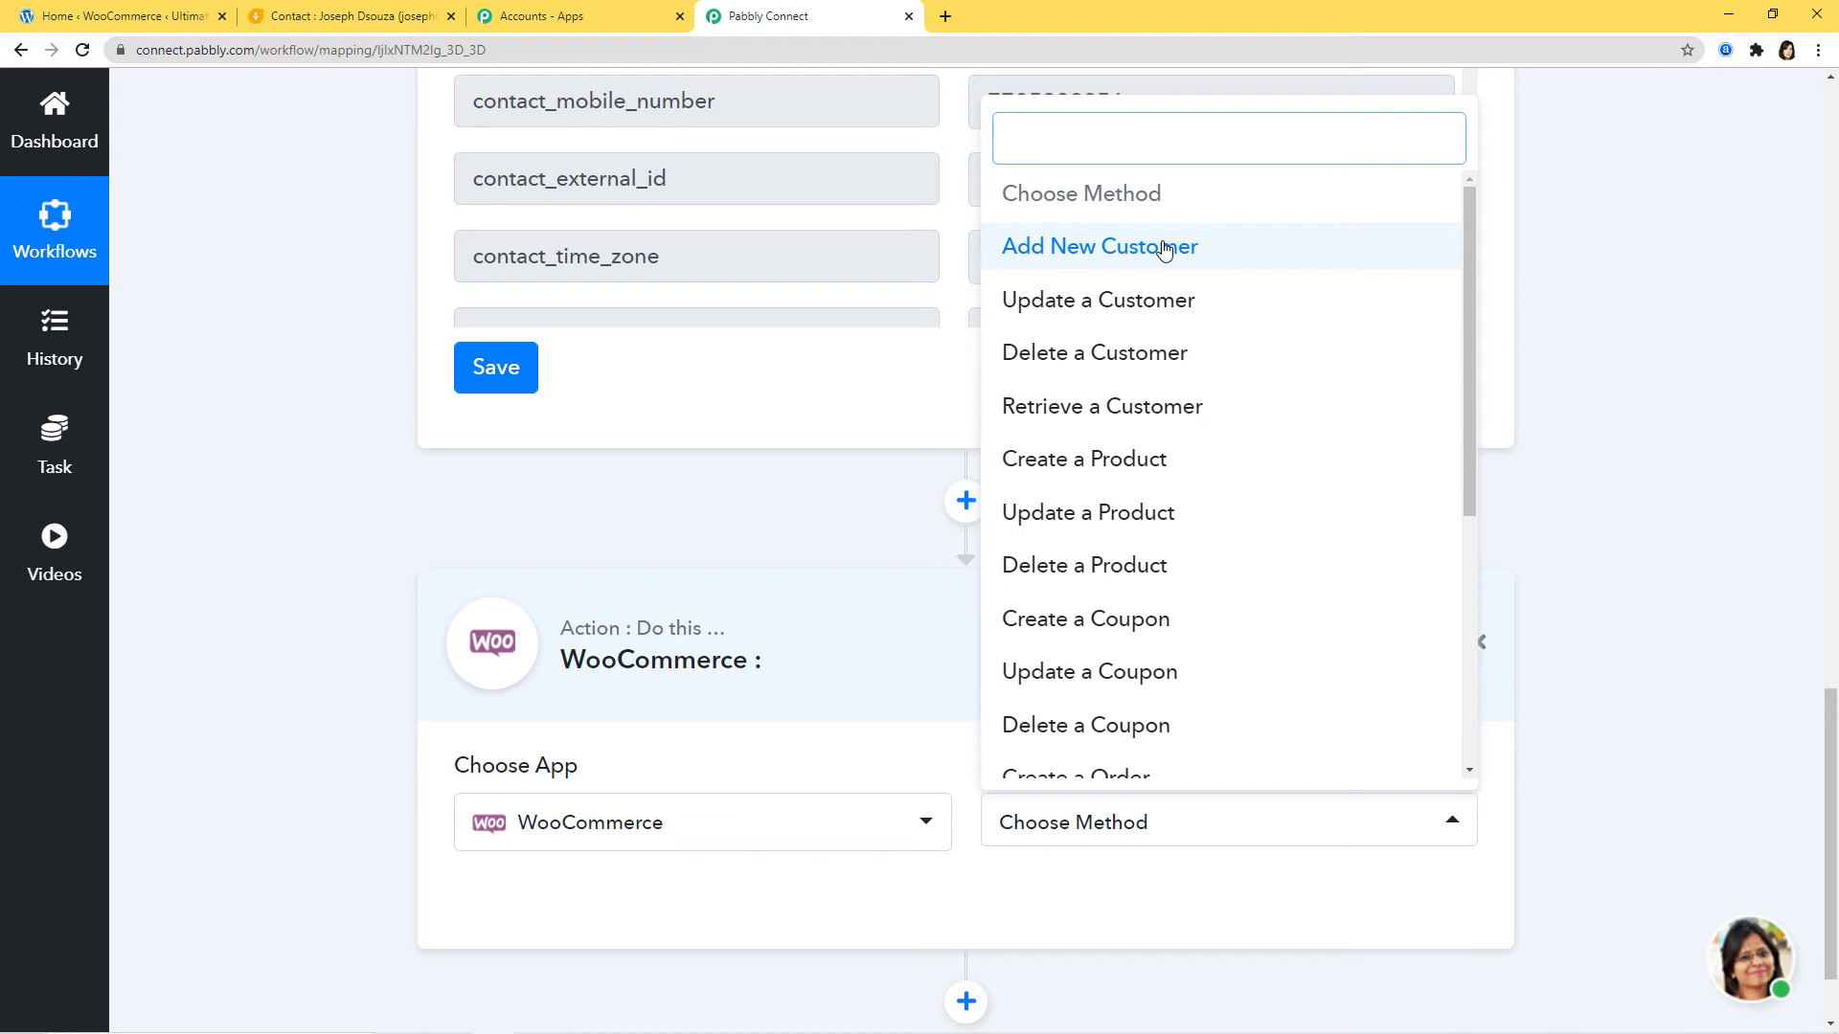
click(1165, 250)
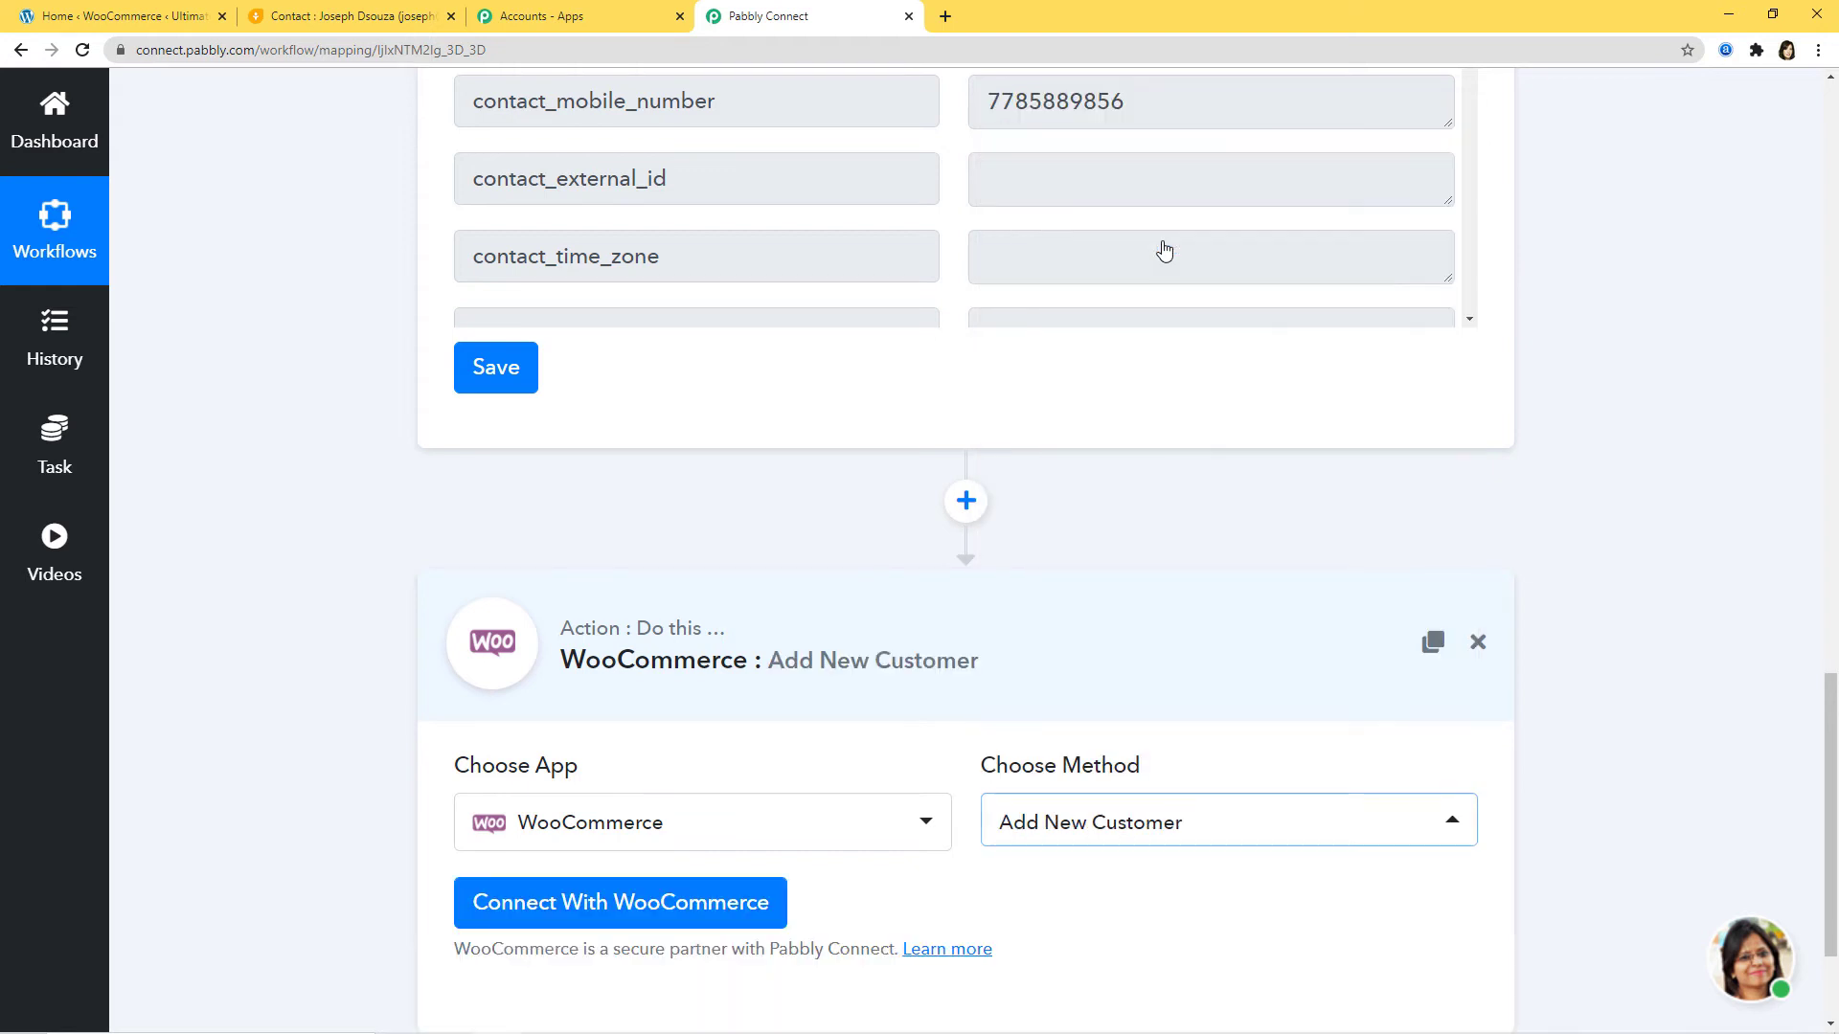
scroll(1130, 388, down, 3)
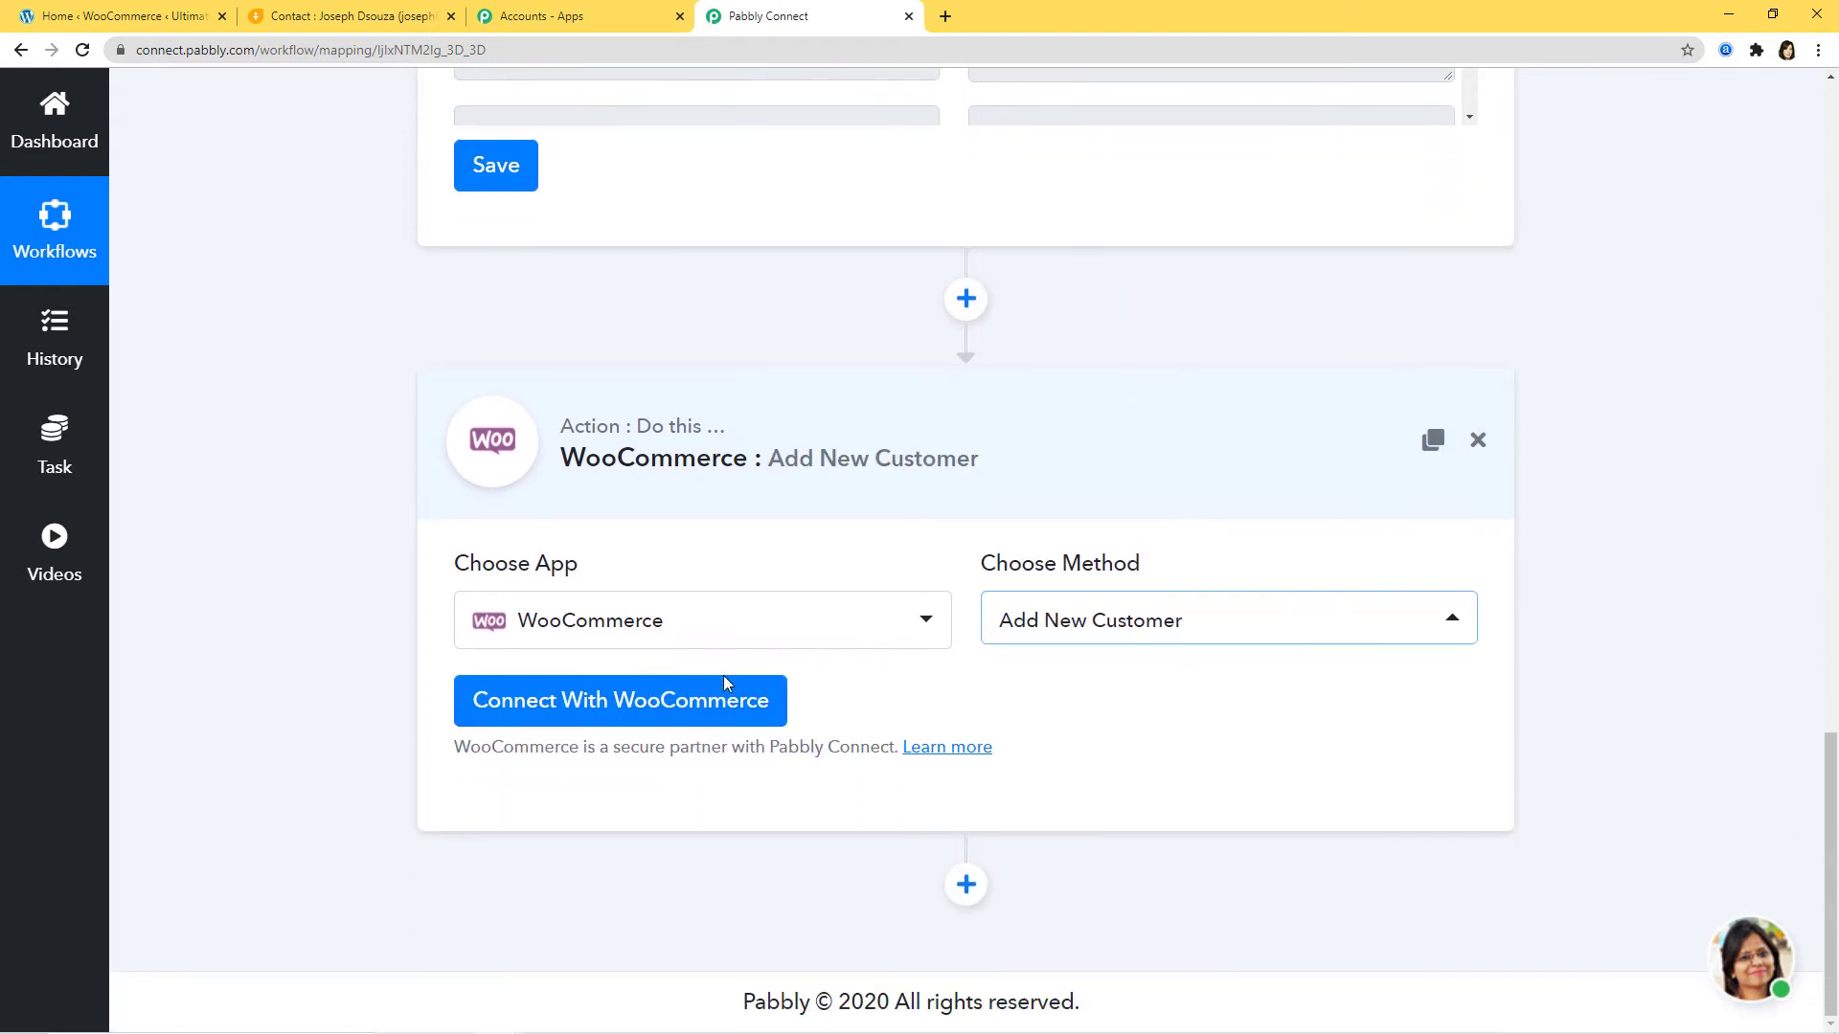
click(639, 716)
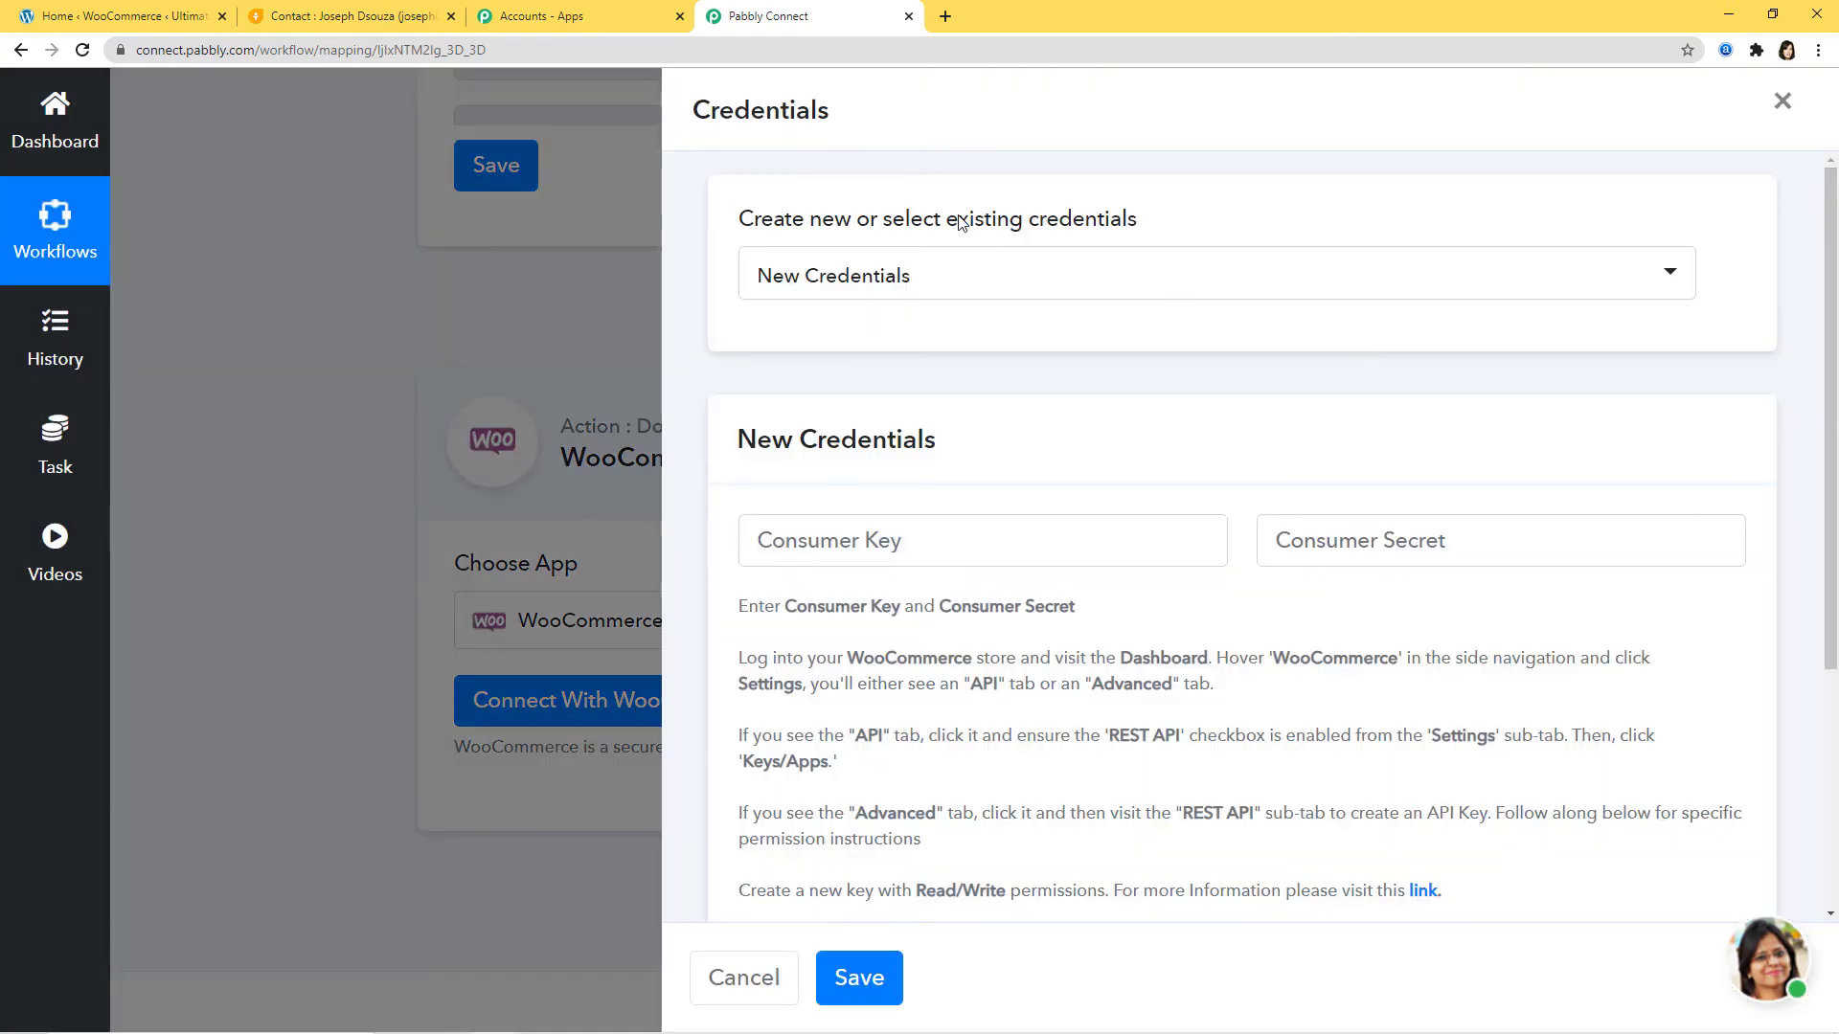
Step: Choose New Credentials for the WooCommerce connection to show the empty key, secret and URL form
click(945, 279)
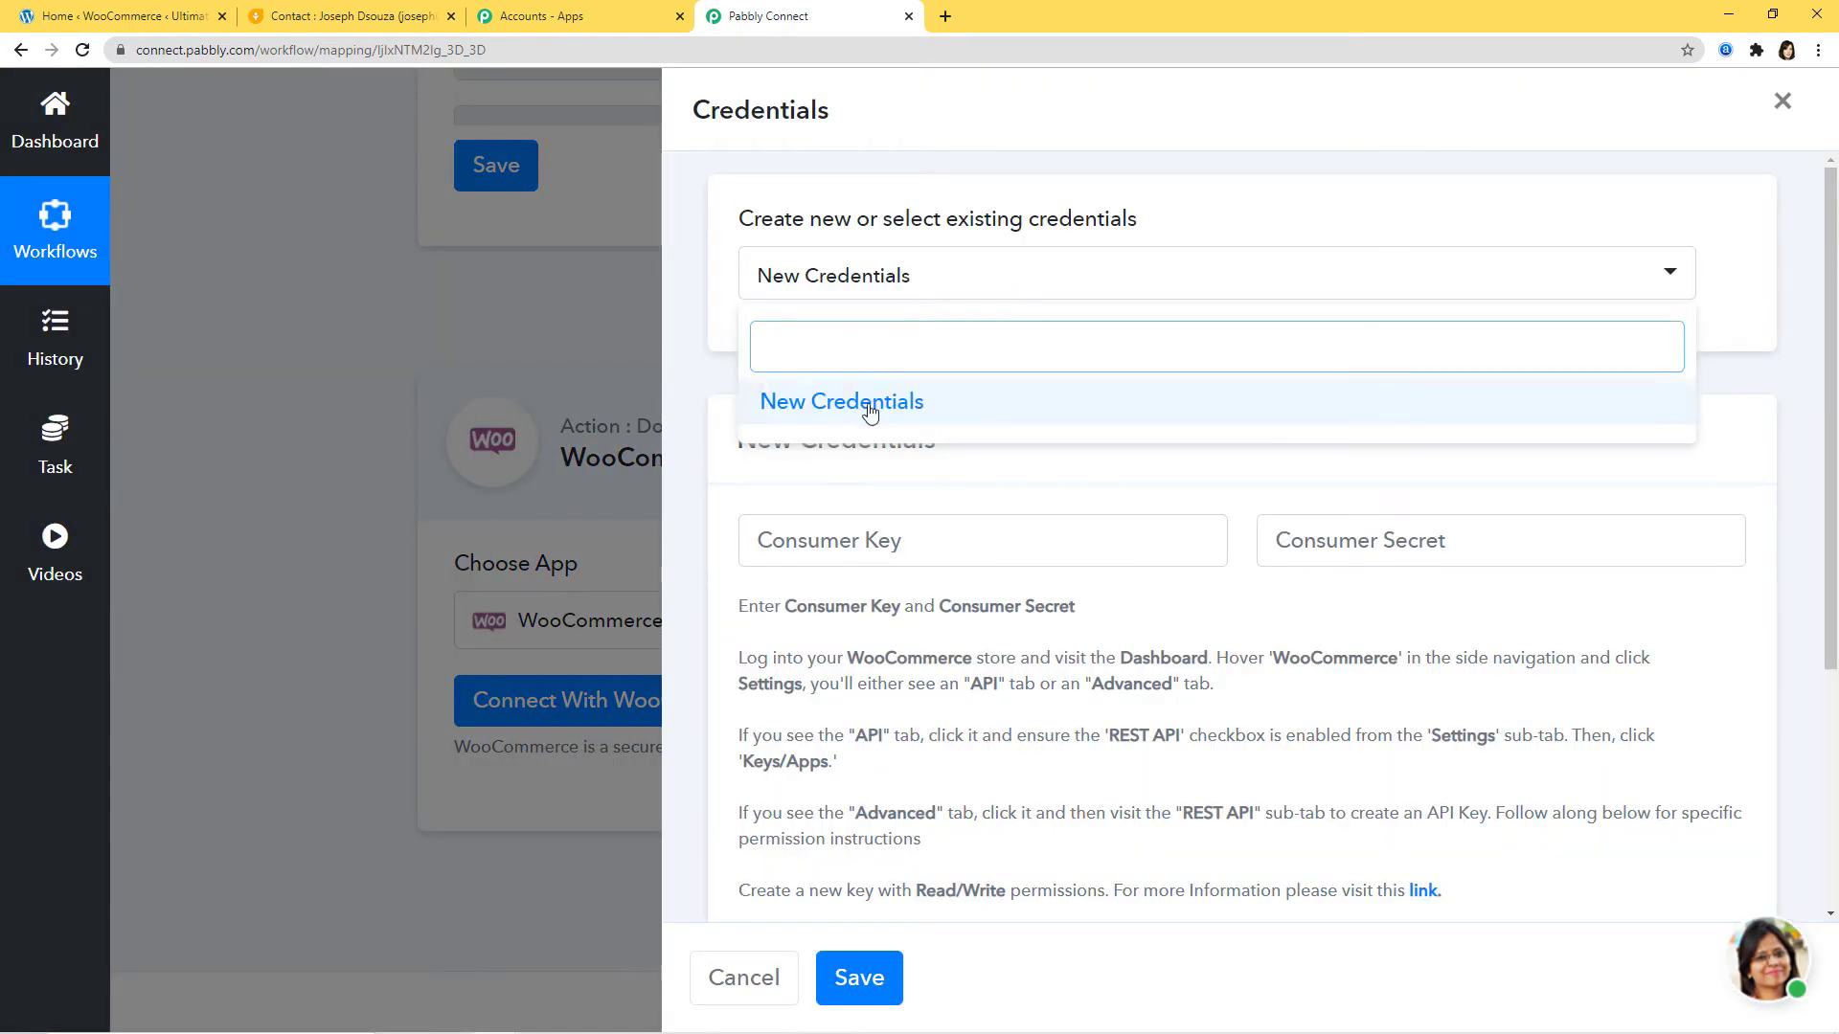
click(824, 404)
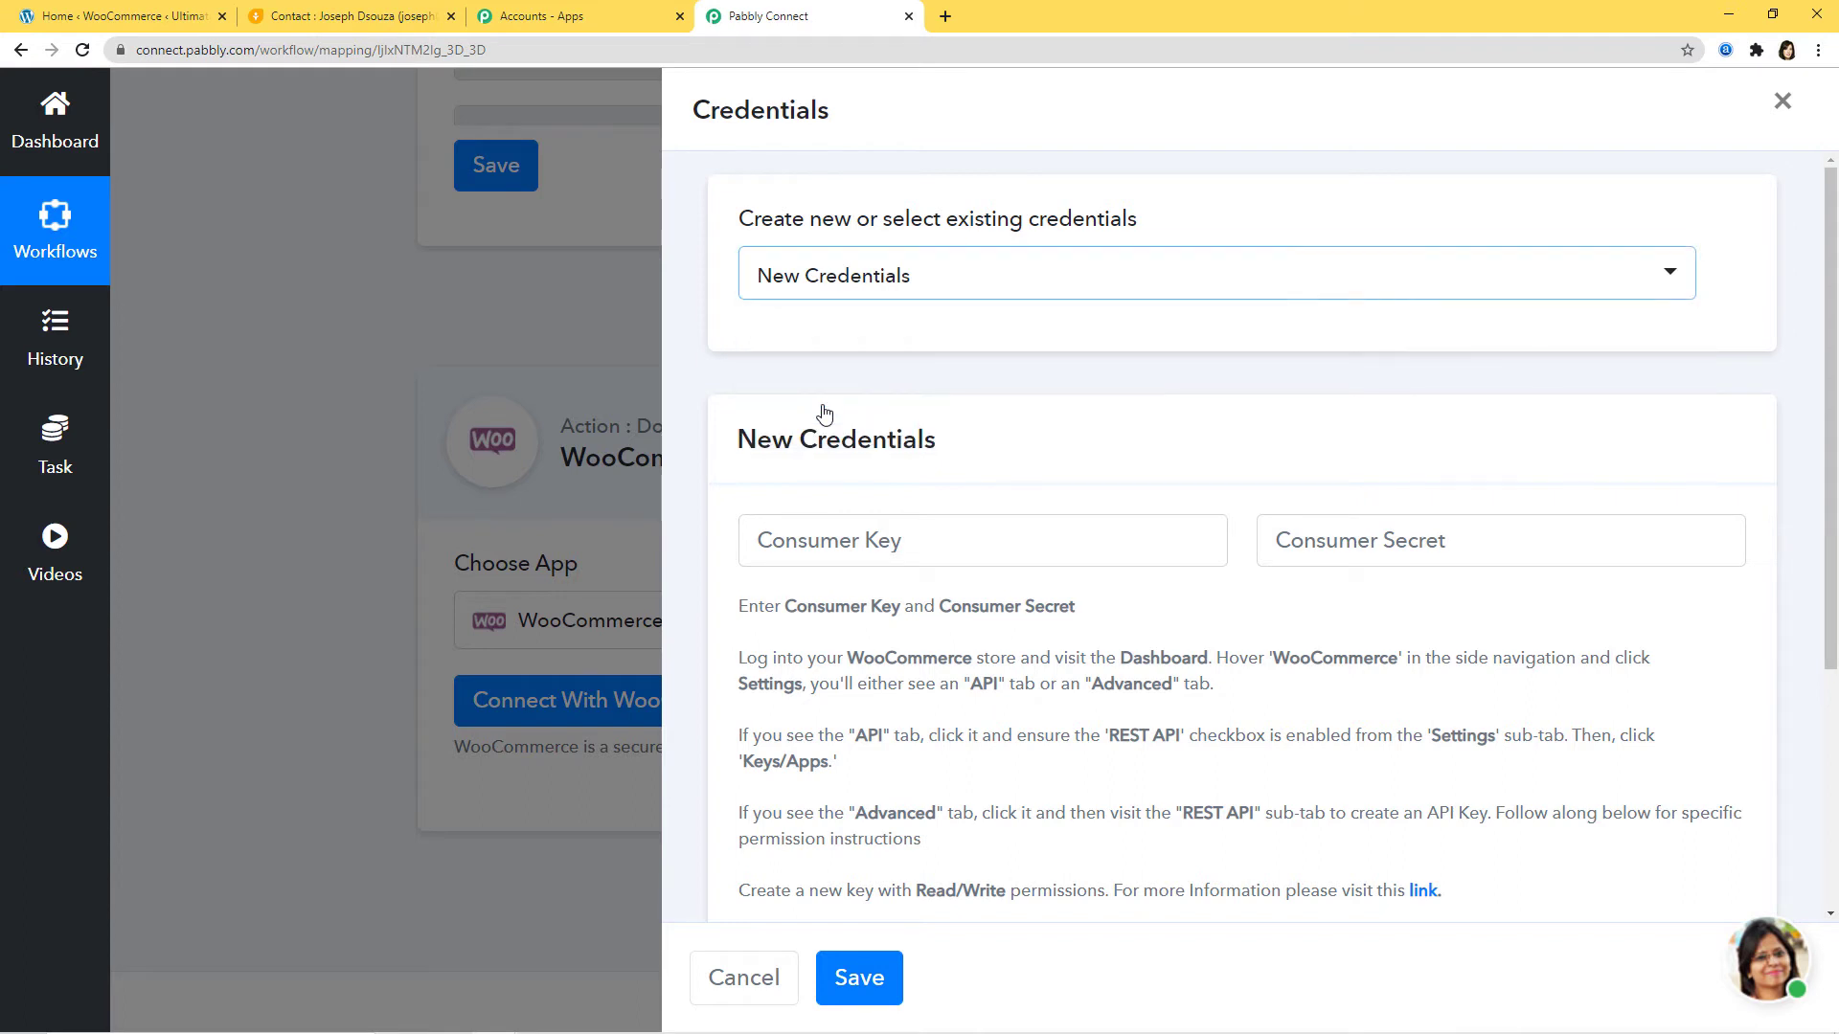
click(886, 277)
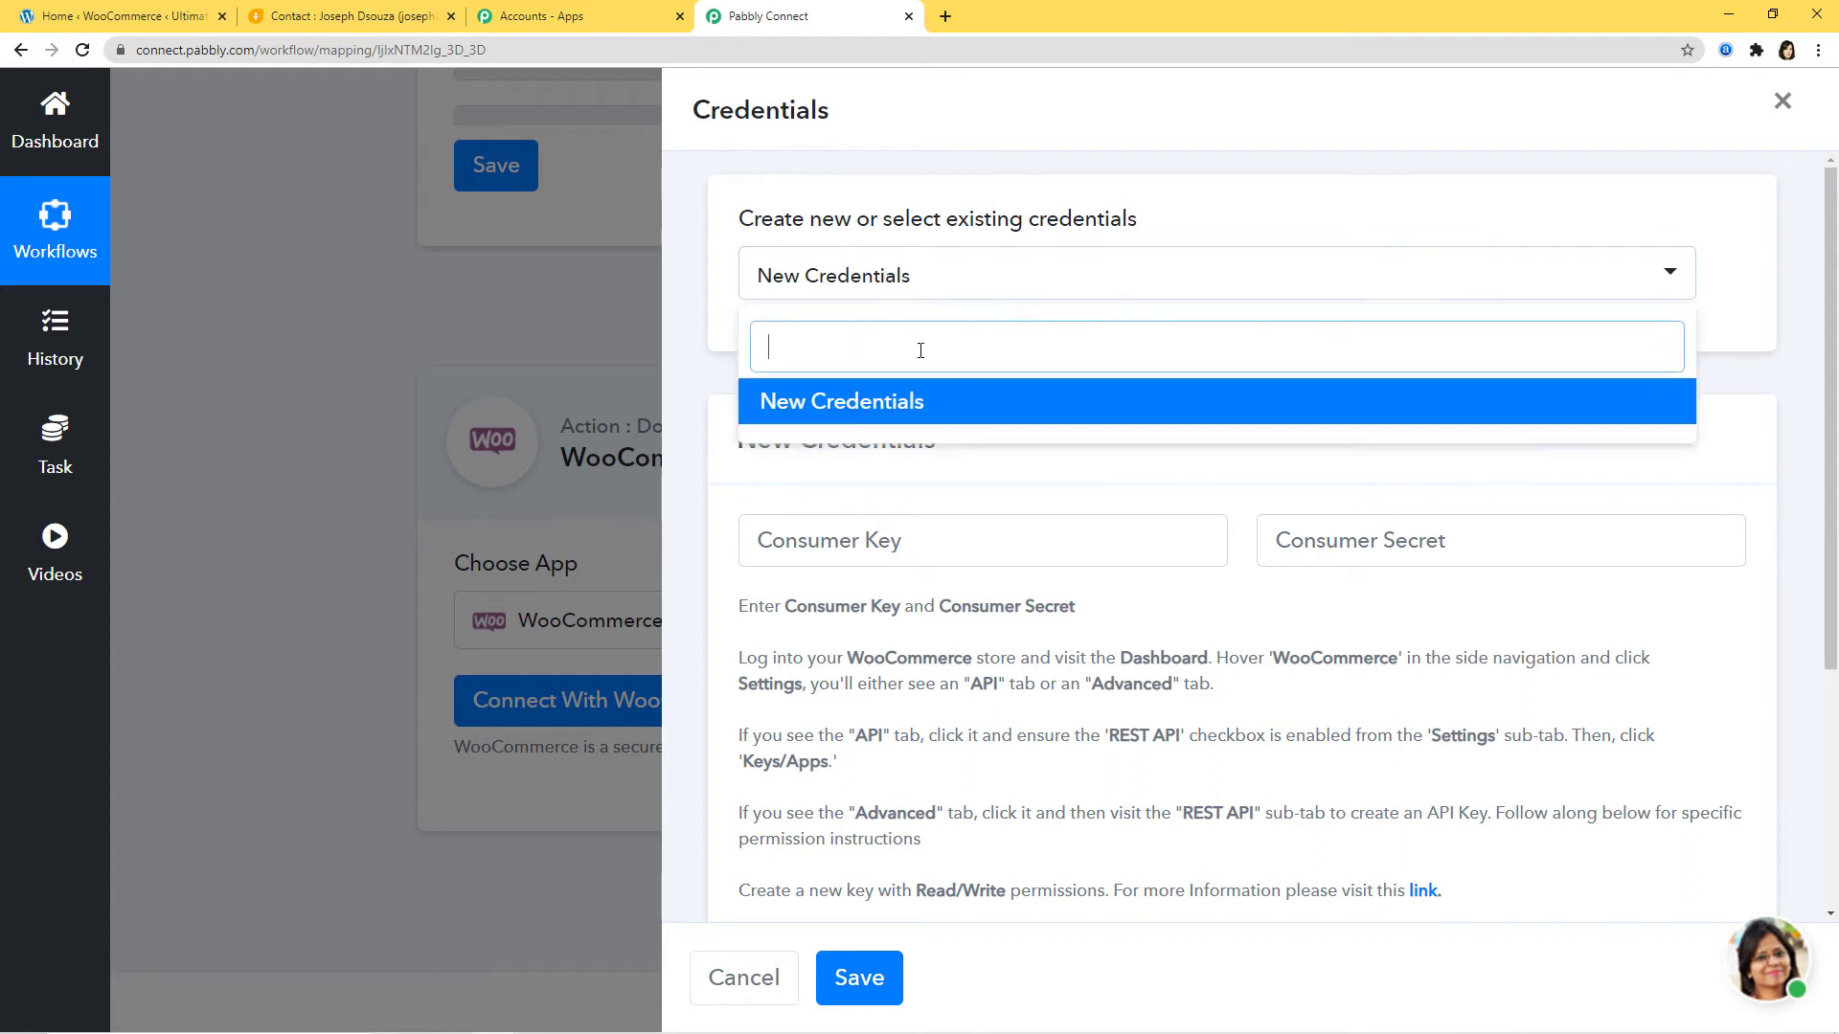
click(891, 403)
scroll(1030, 406, down, 1)
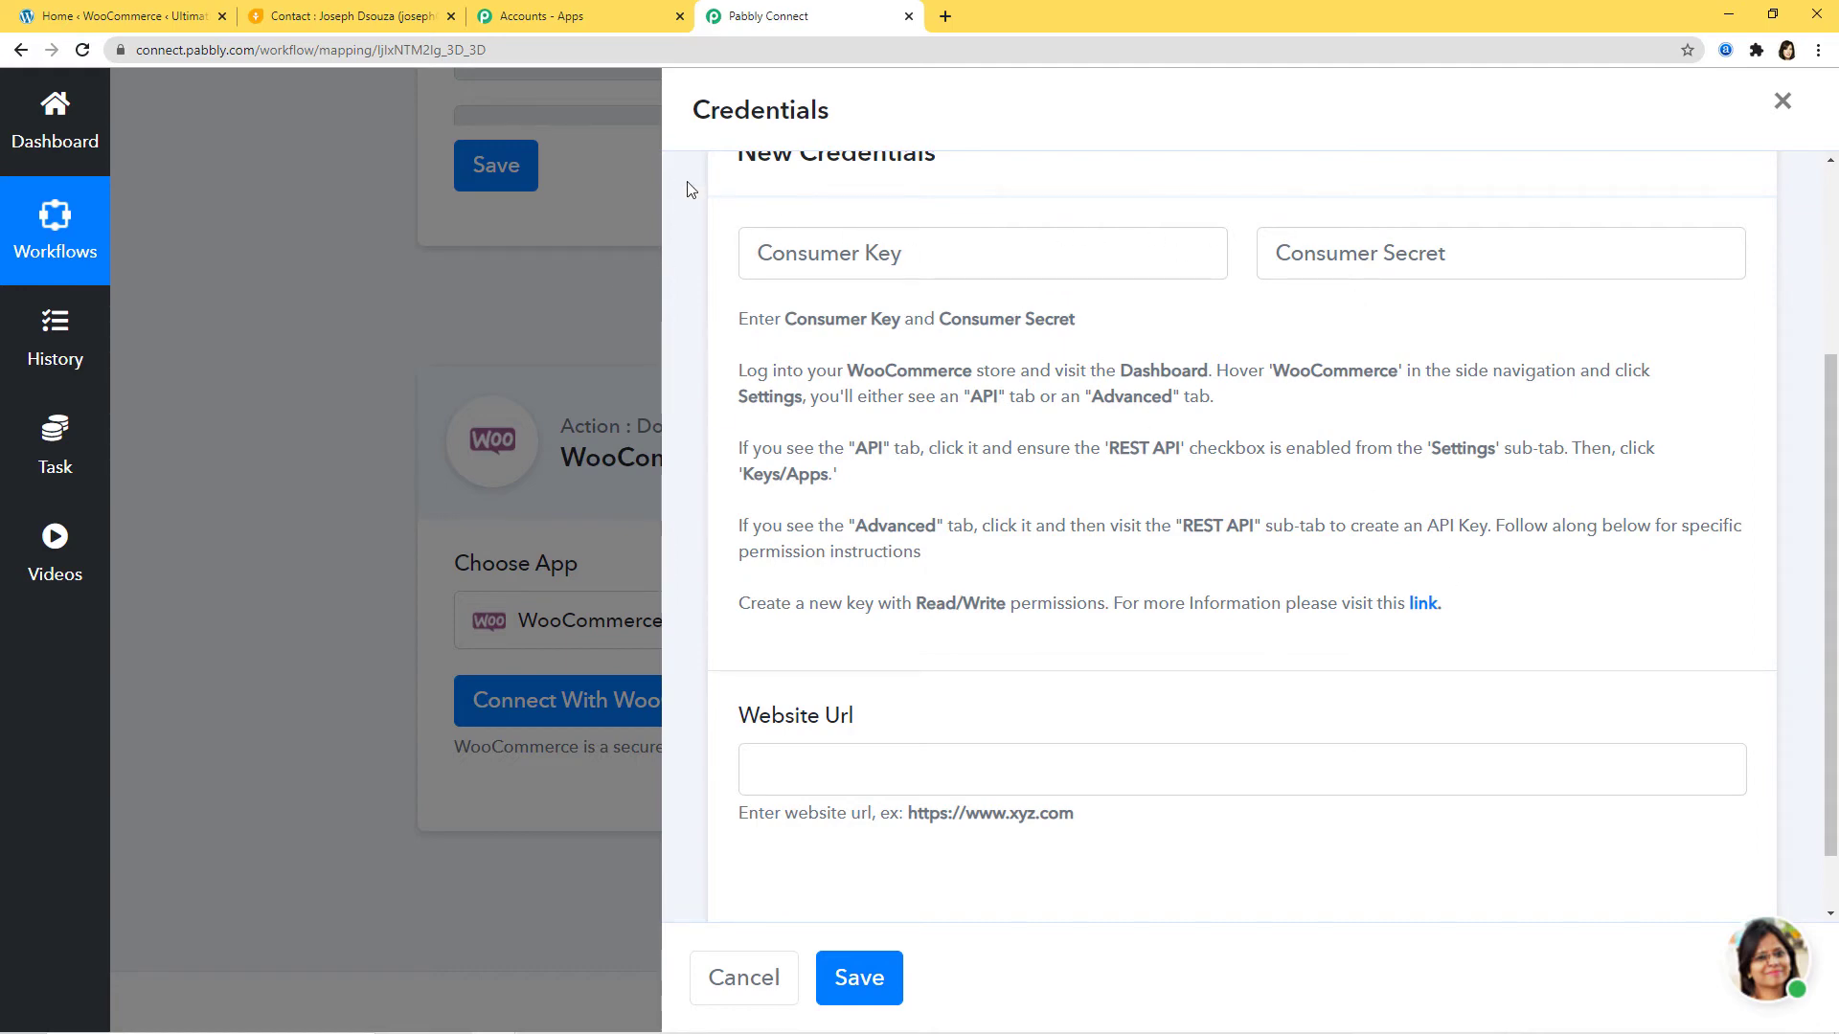
Step: Go to WooCommerce Settings > Advanced > REST API in the store admin
click(124, 22)
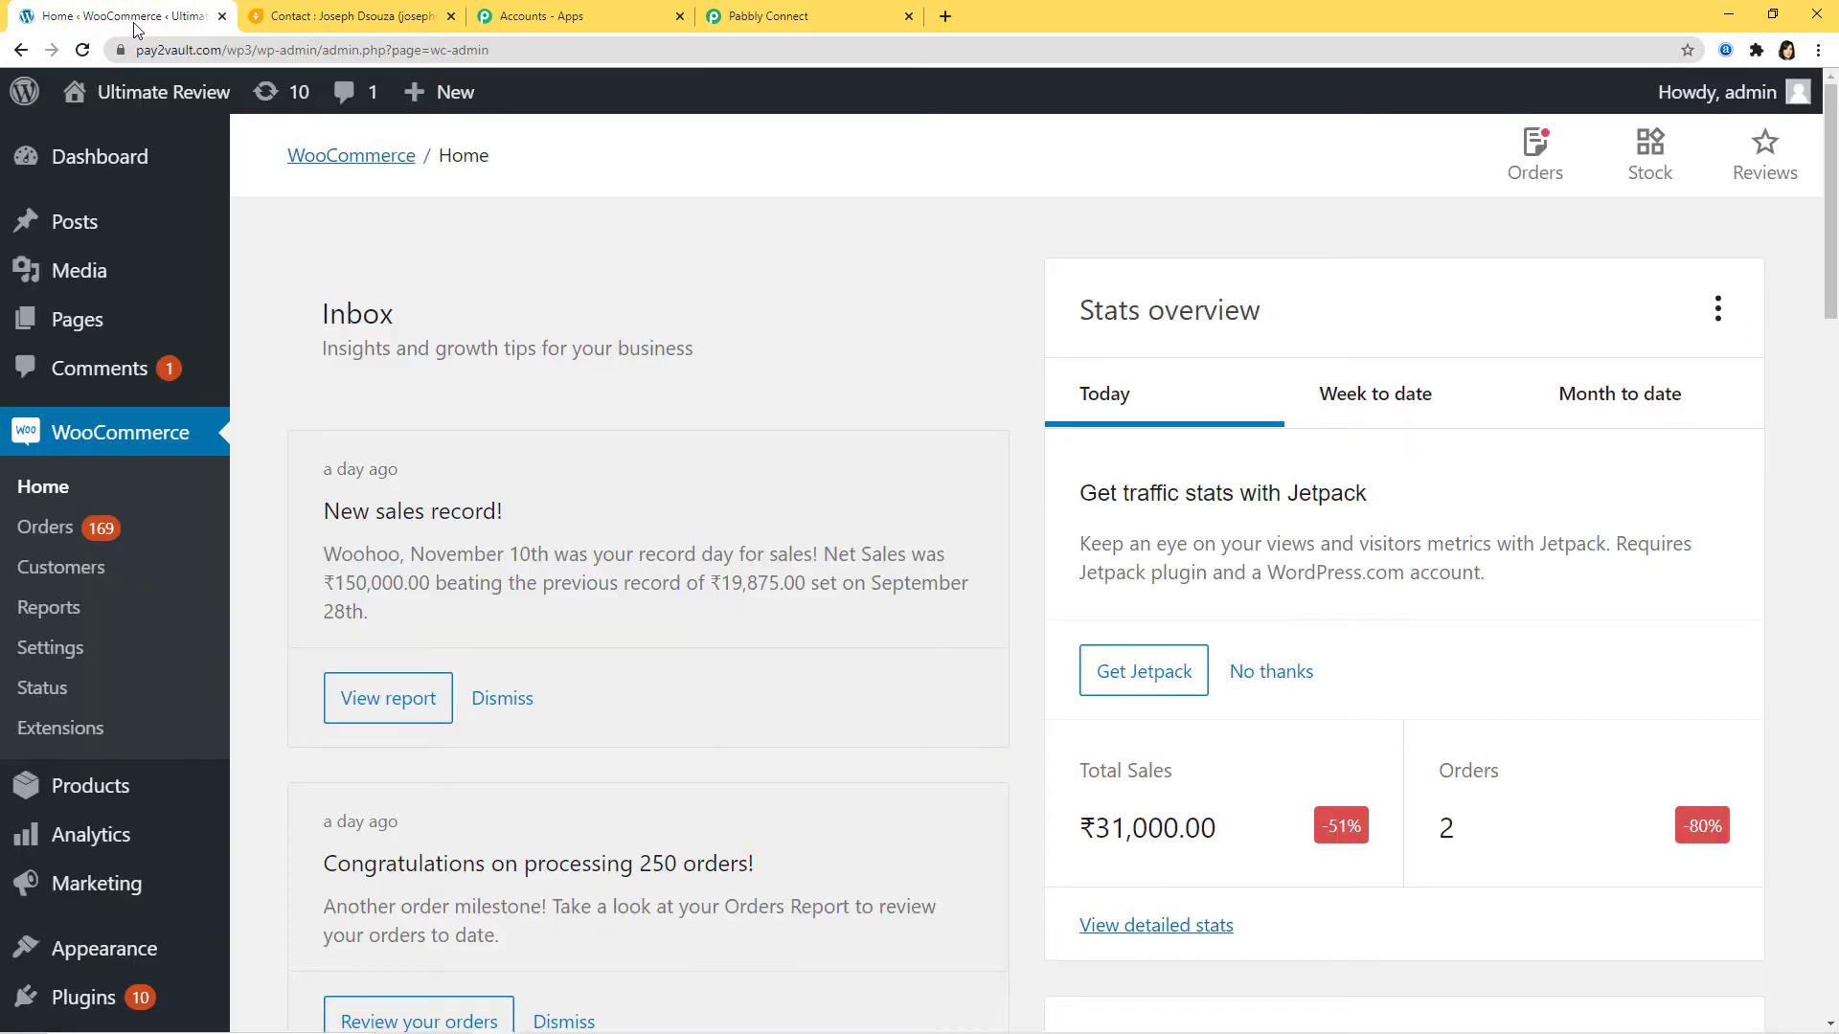
click(51, 649)
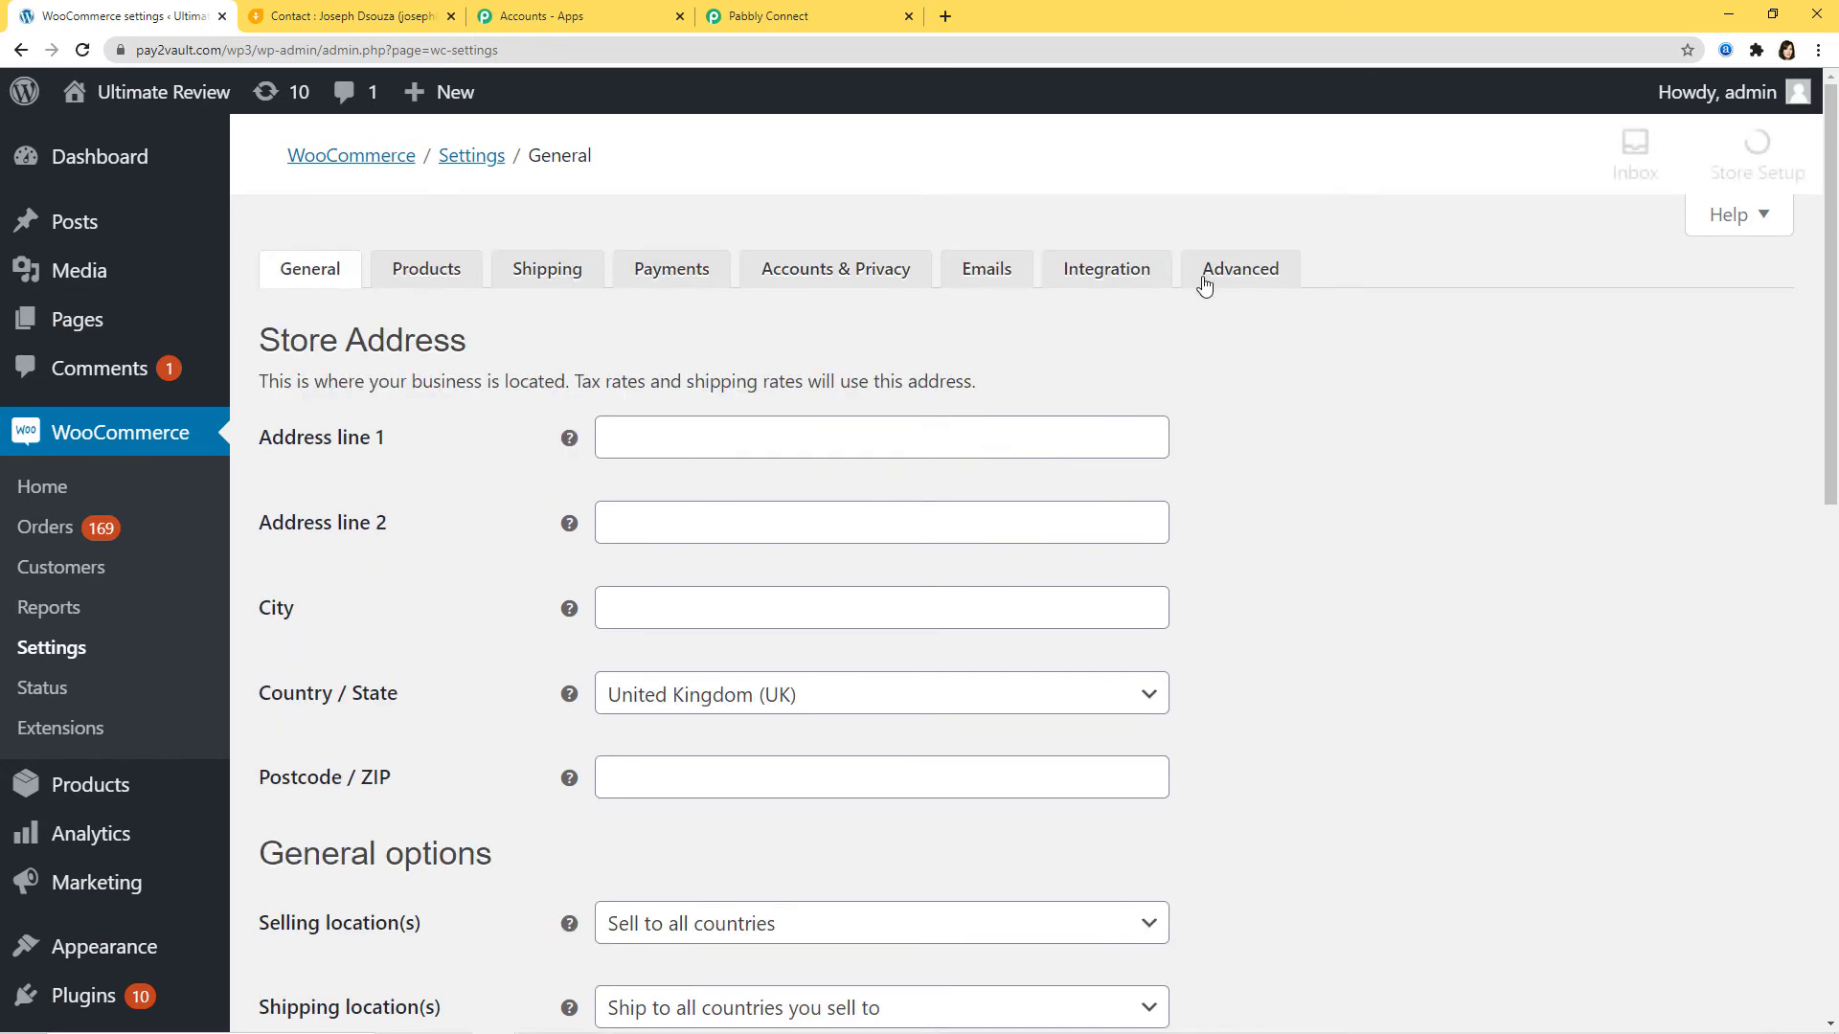
click(1208, 283)
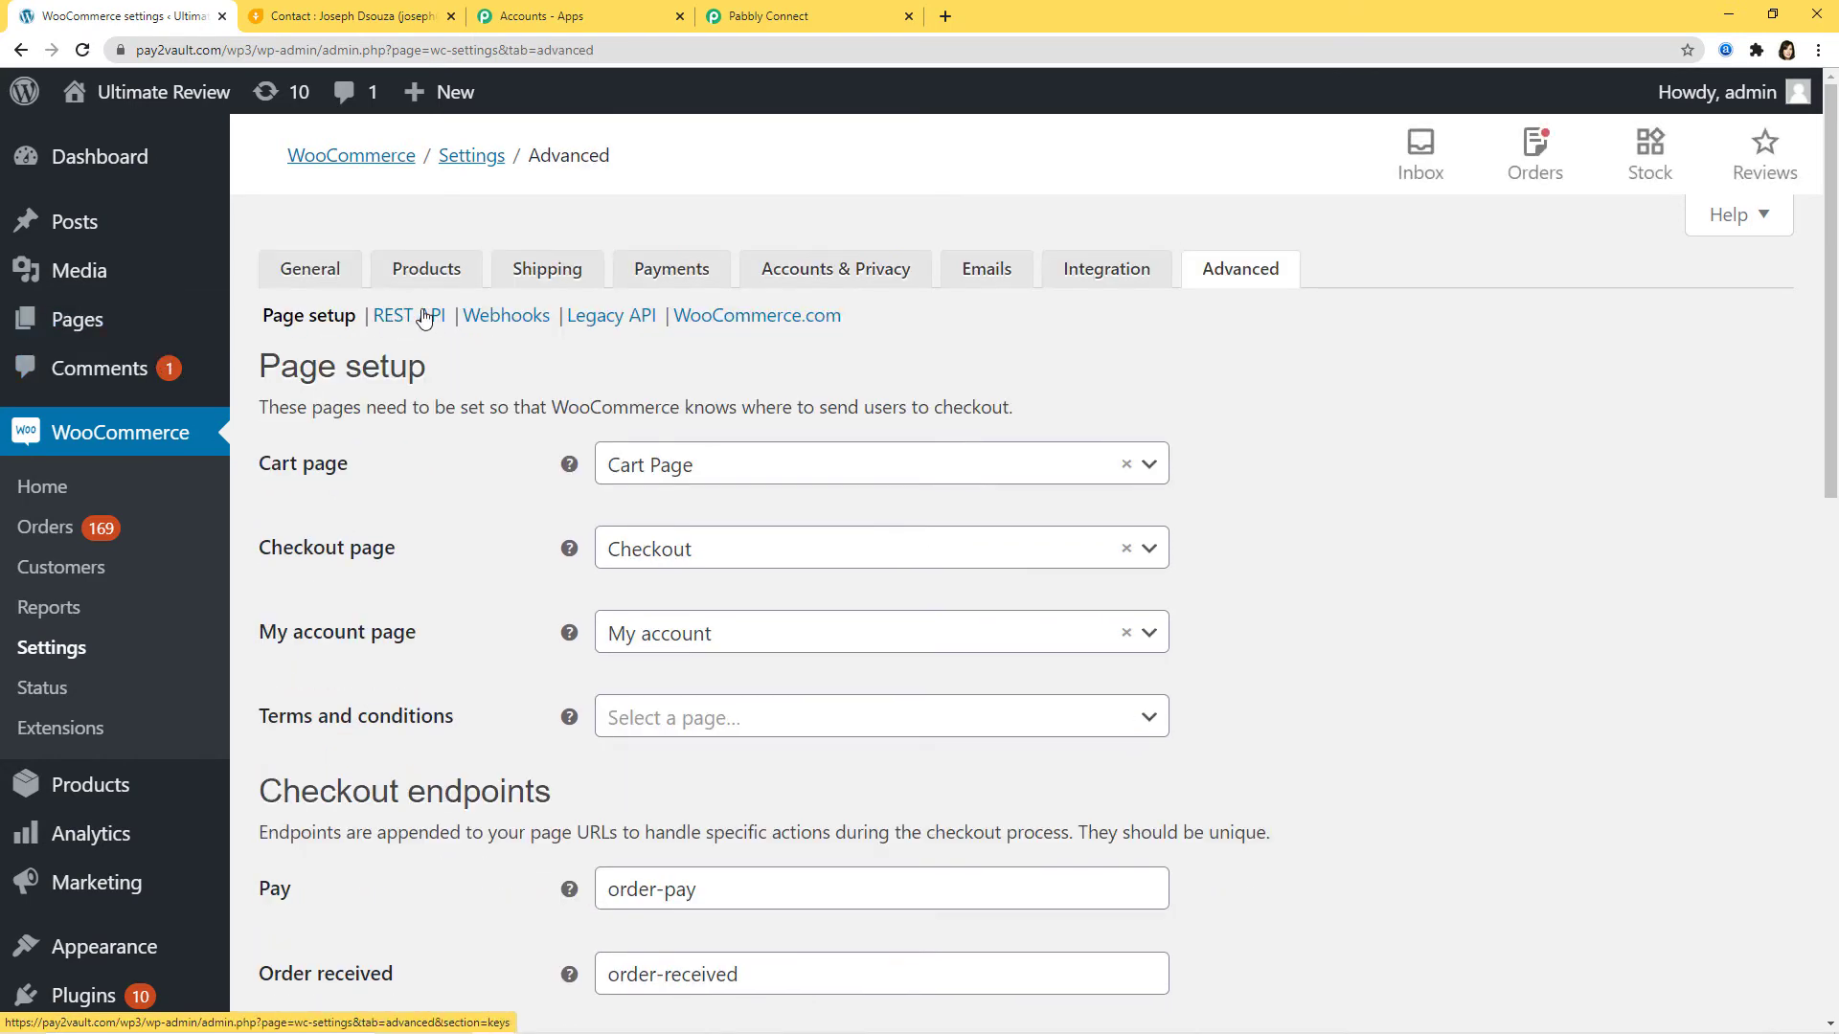
click(404, 322)
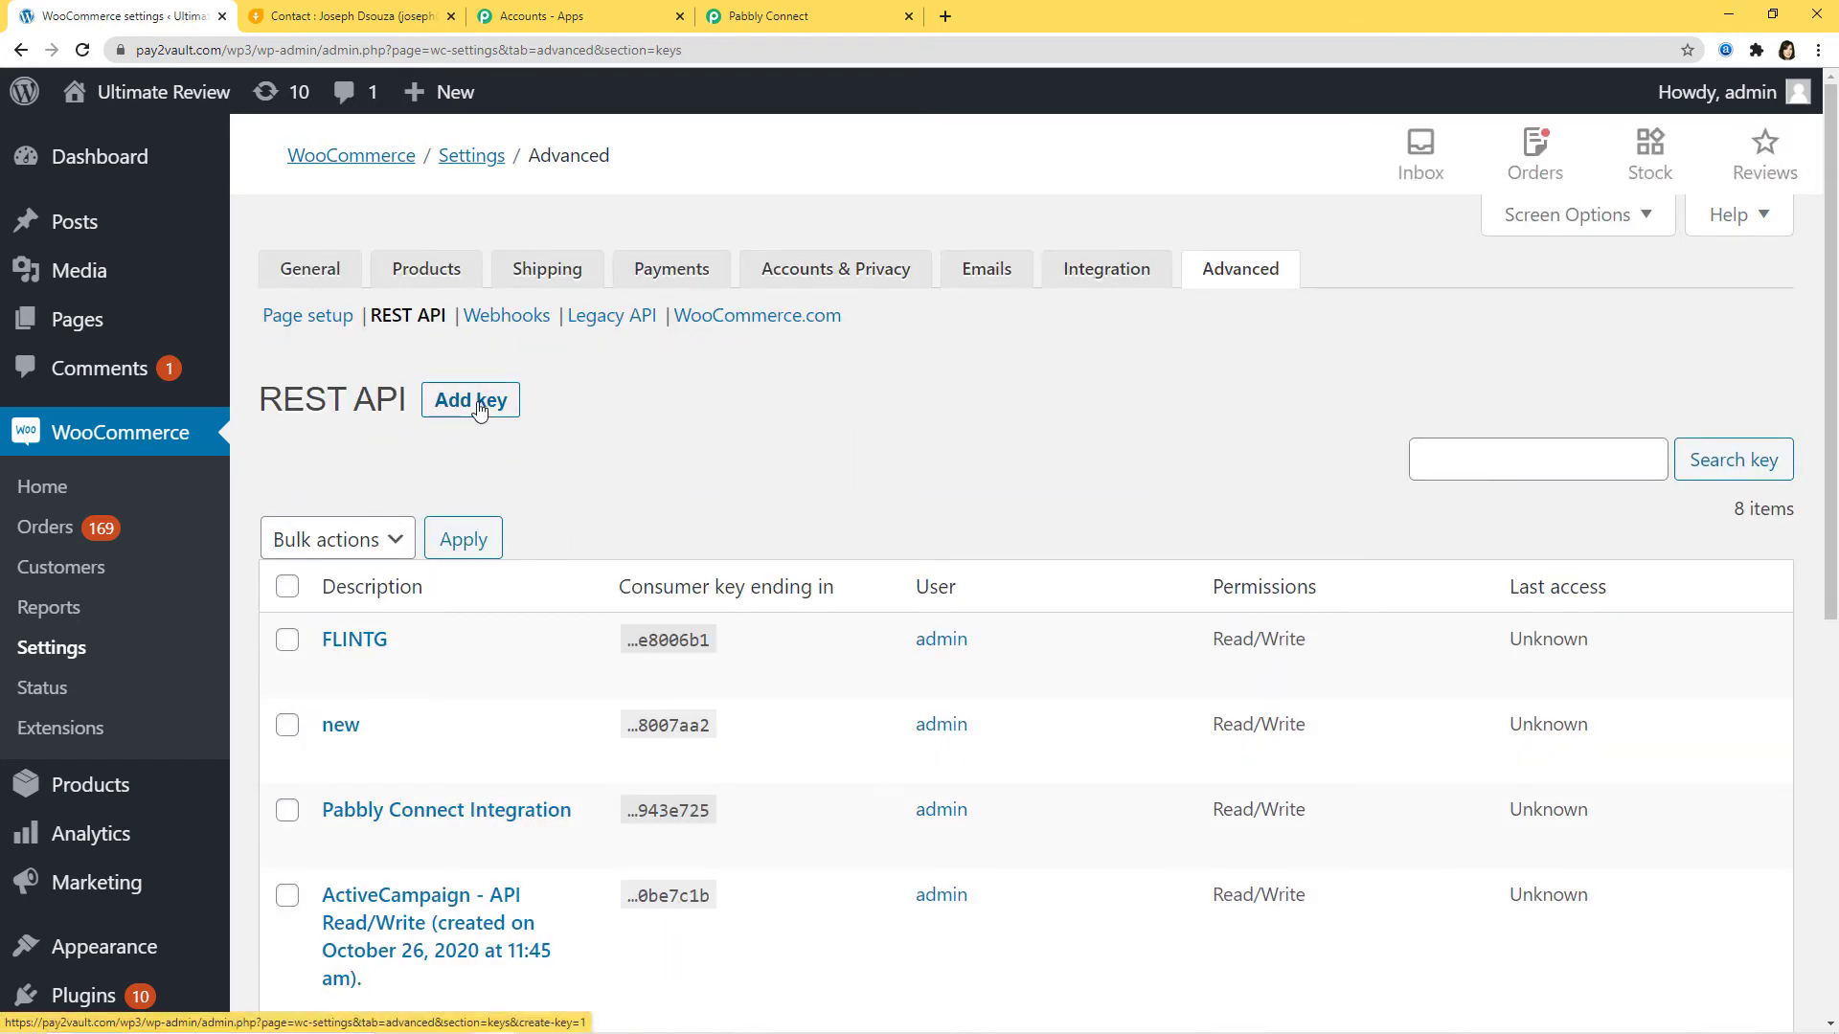
Step: Generate a Read/Write API key described as 'Freshsales to WooCommerce'
click(480, 410)
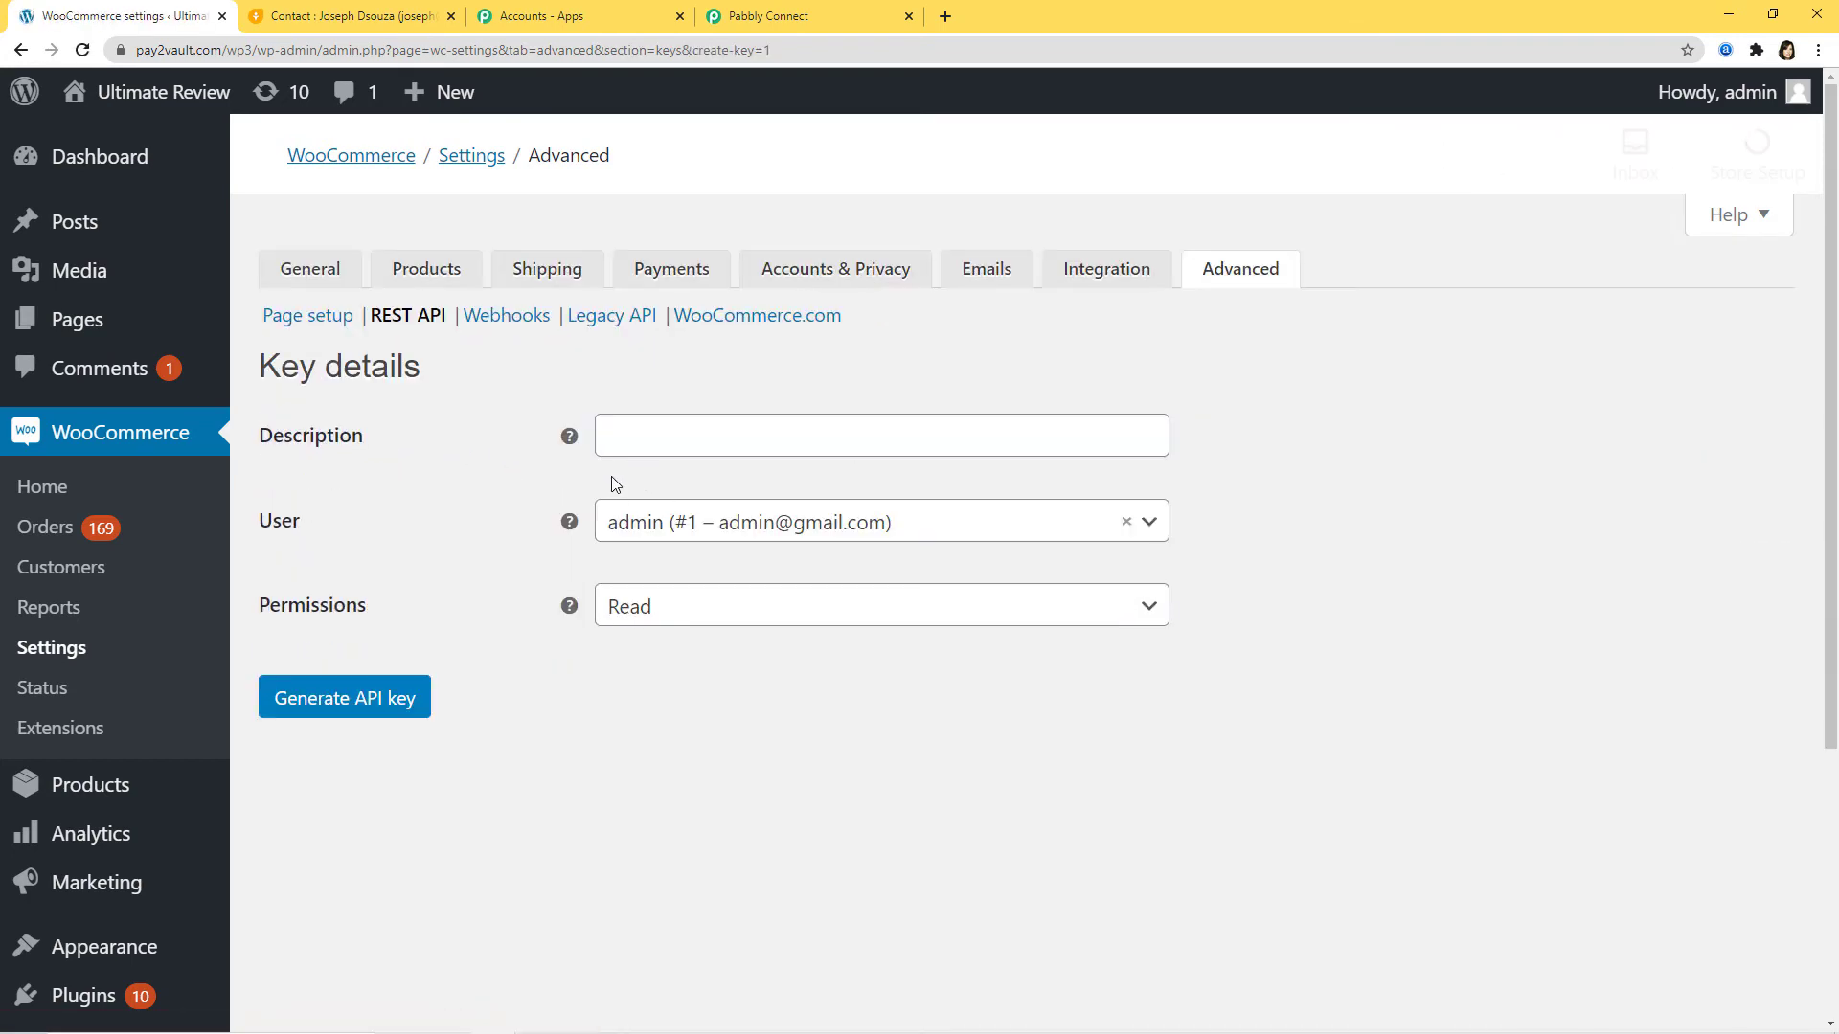
click(618, 441)
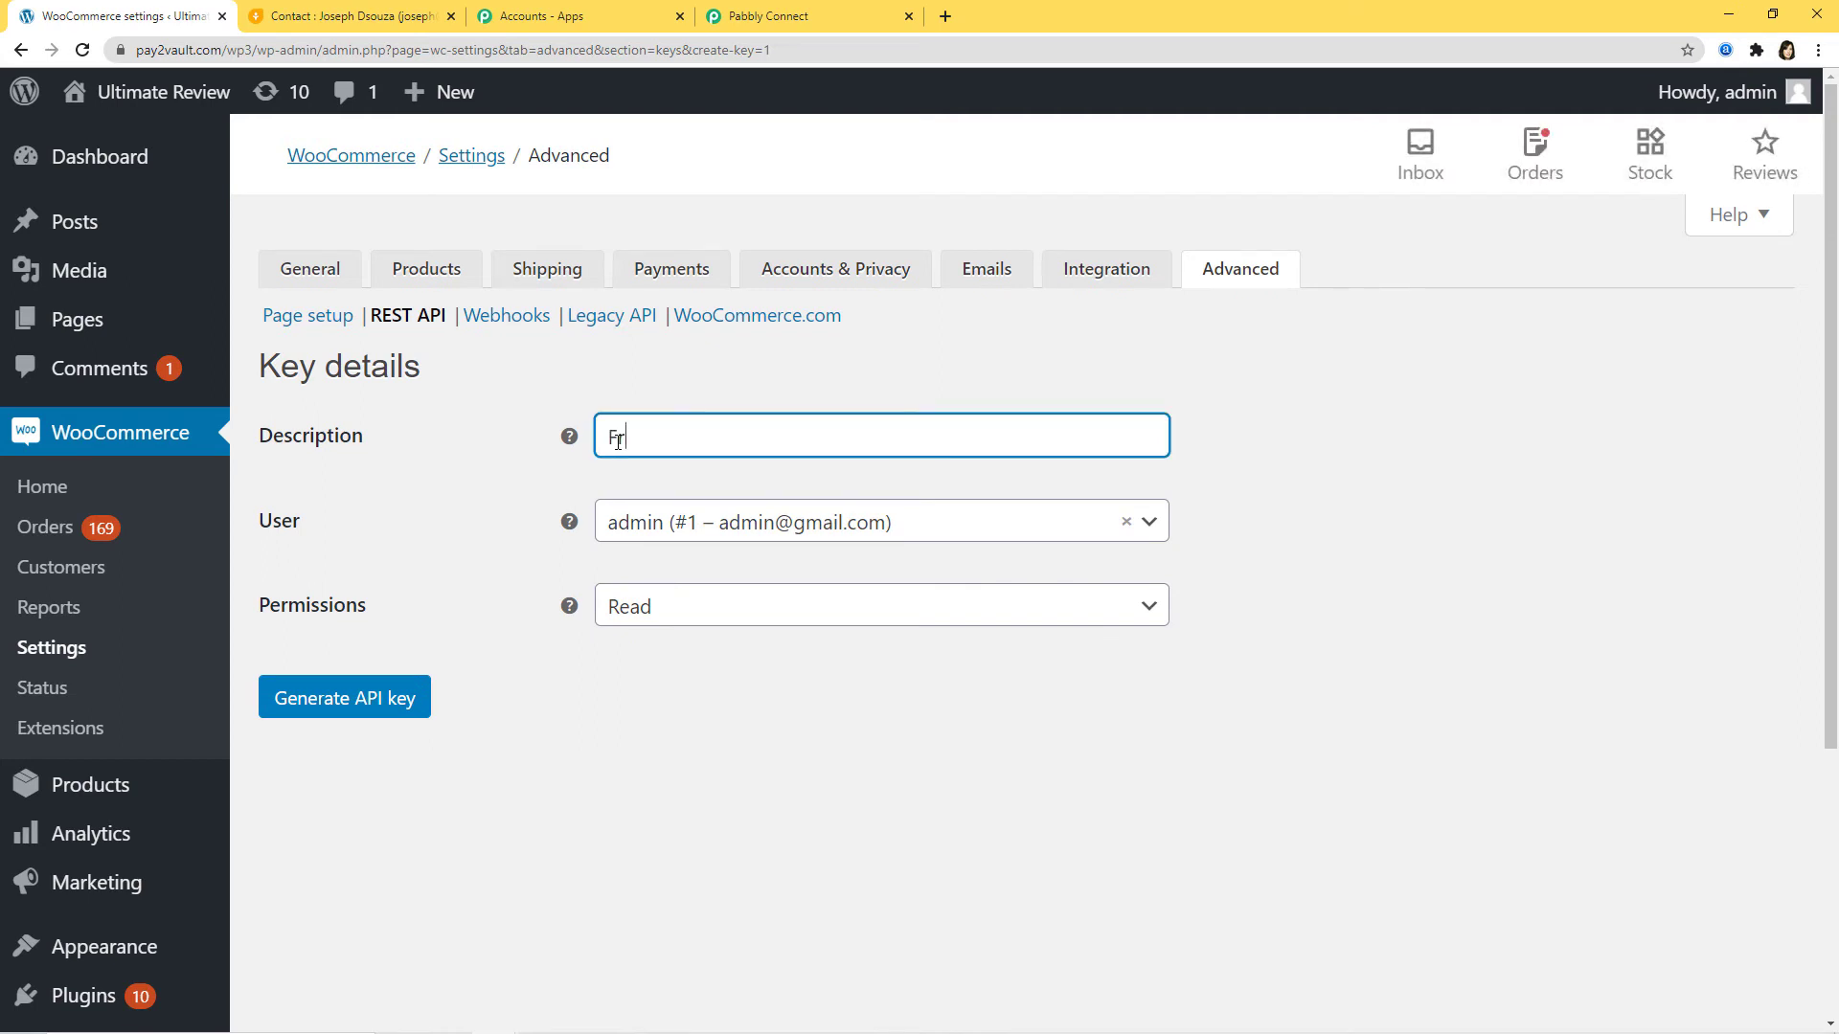
text(Freshsales to WooC)
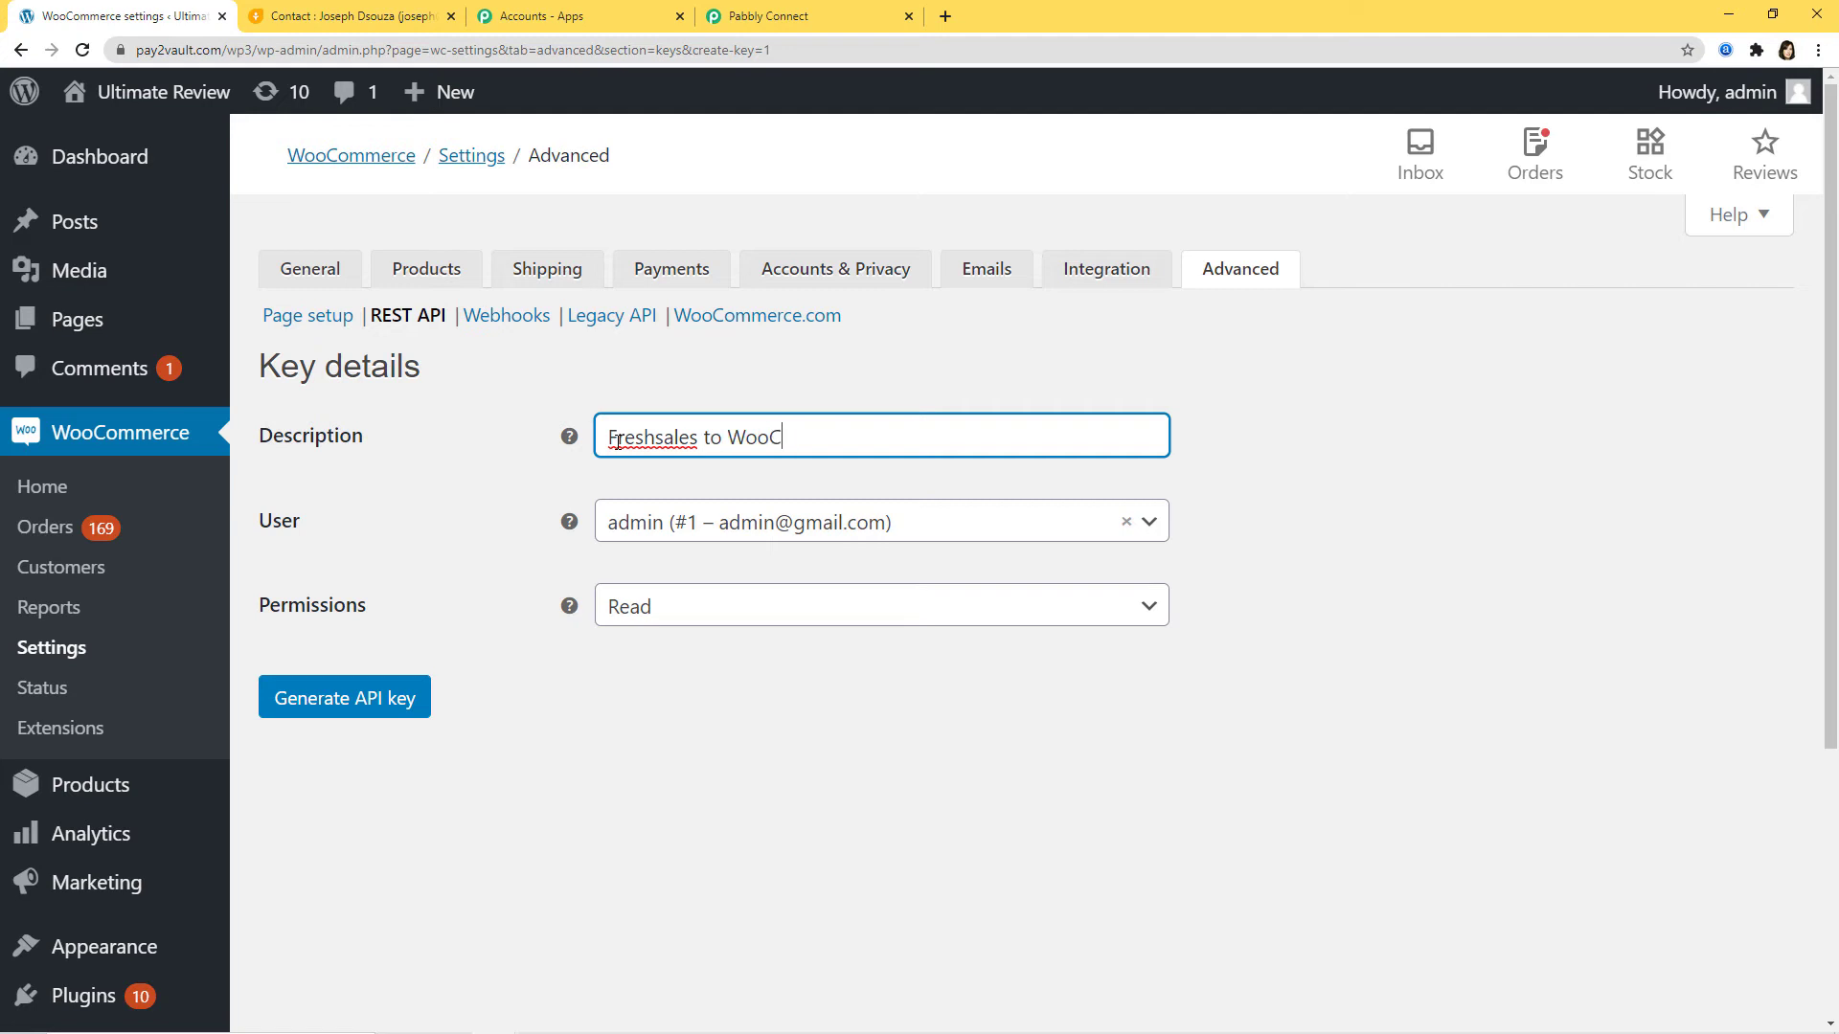
text(ommerce)
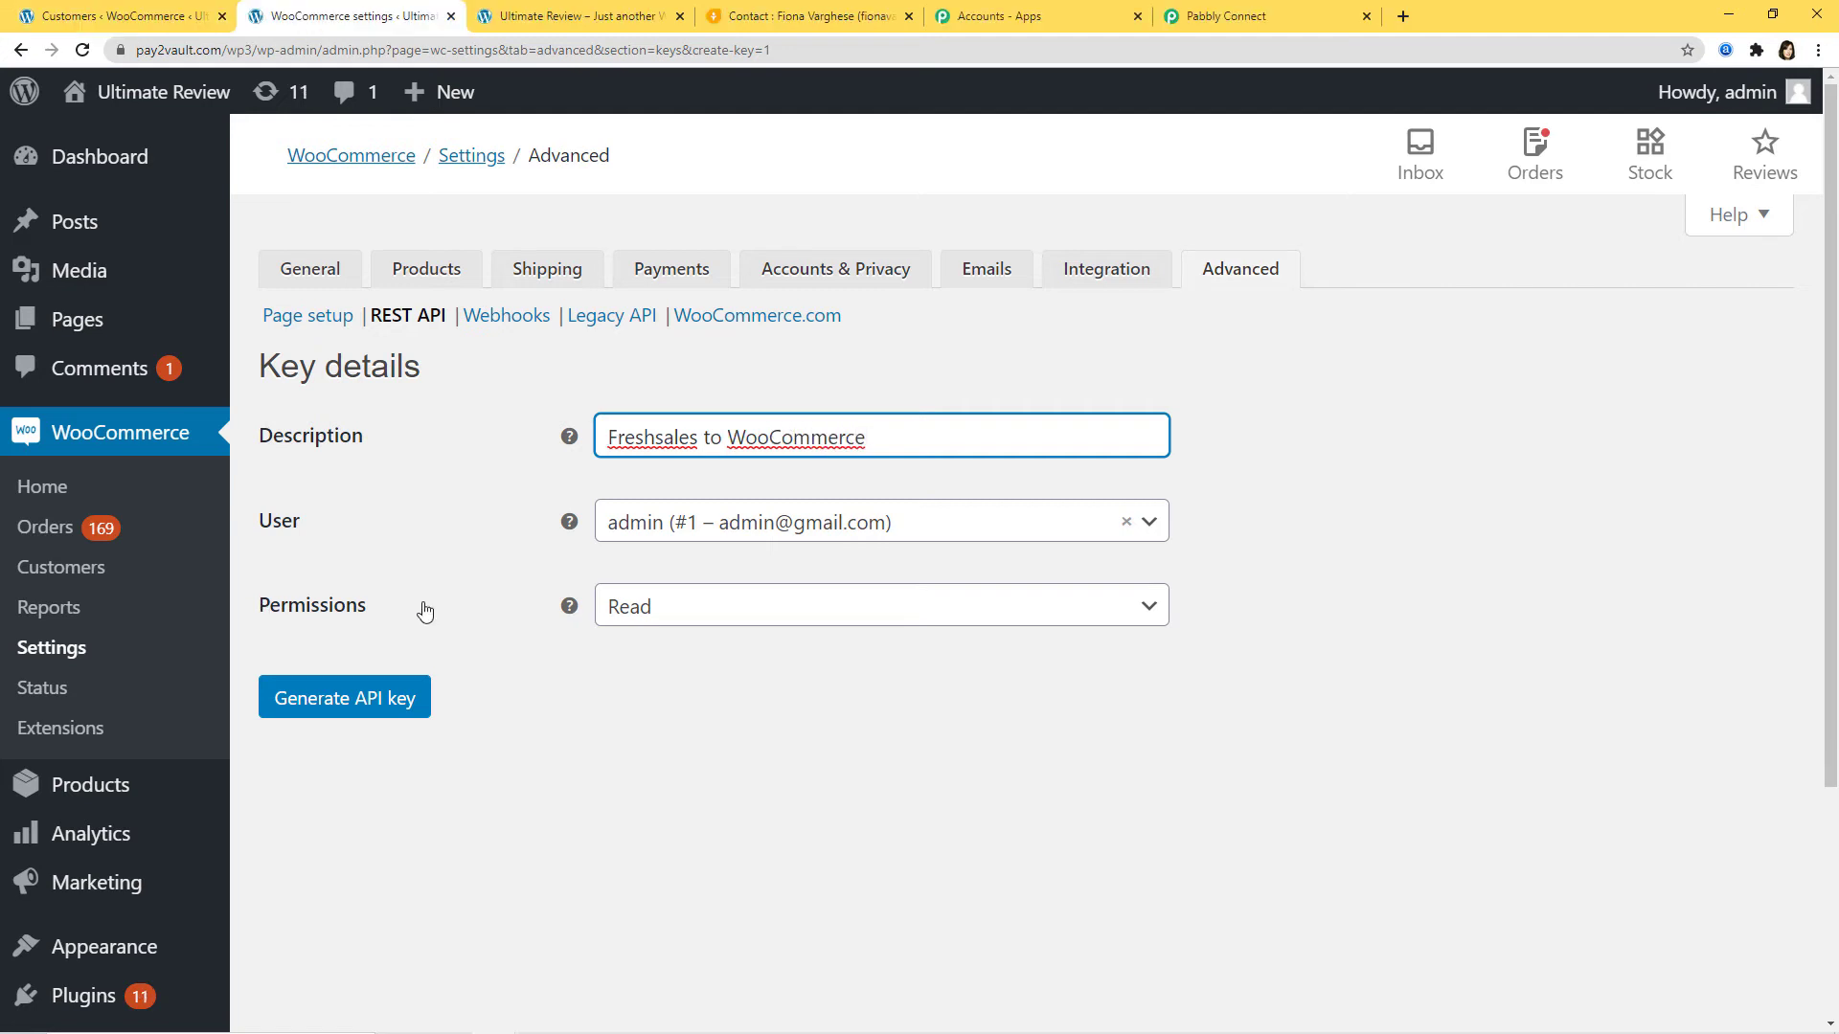
click(751, 613)
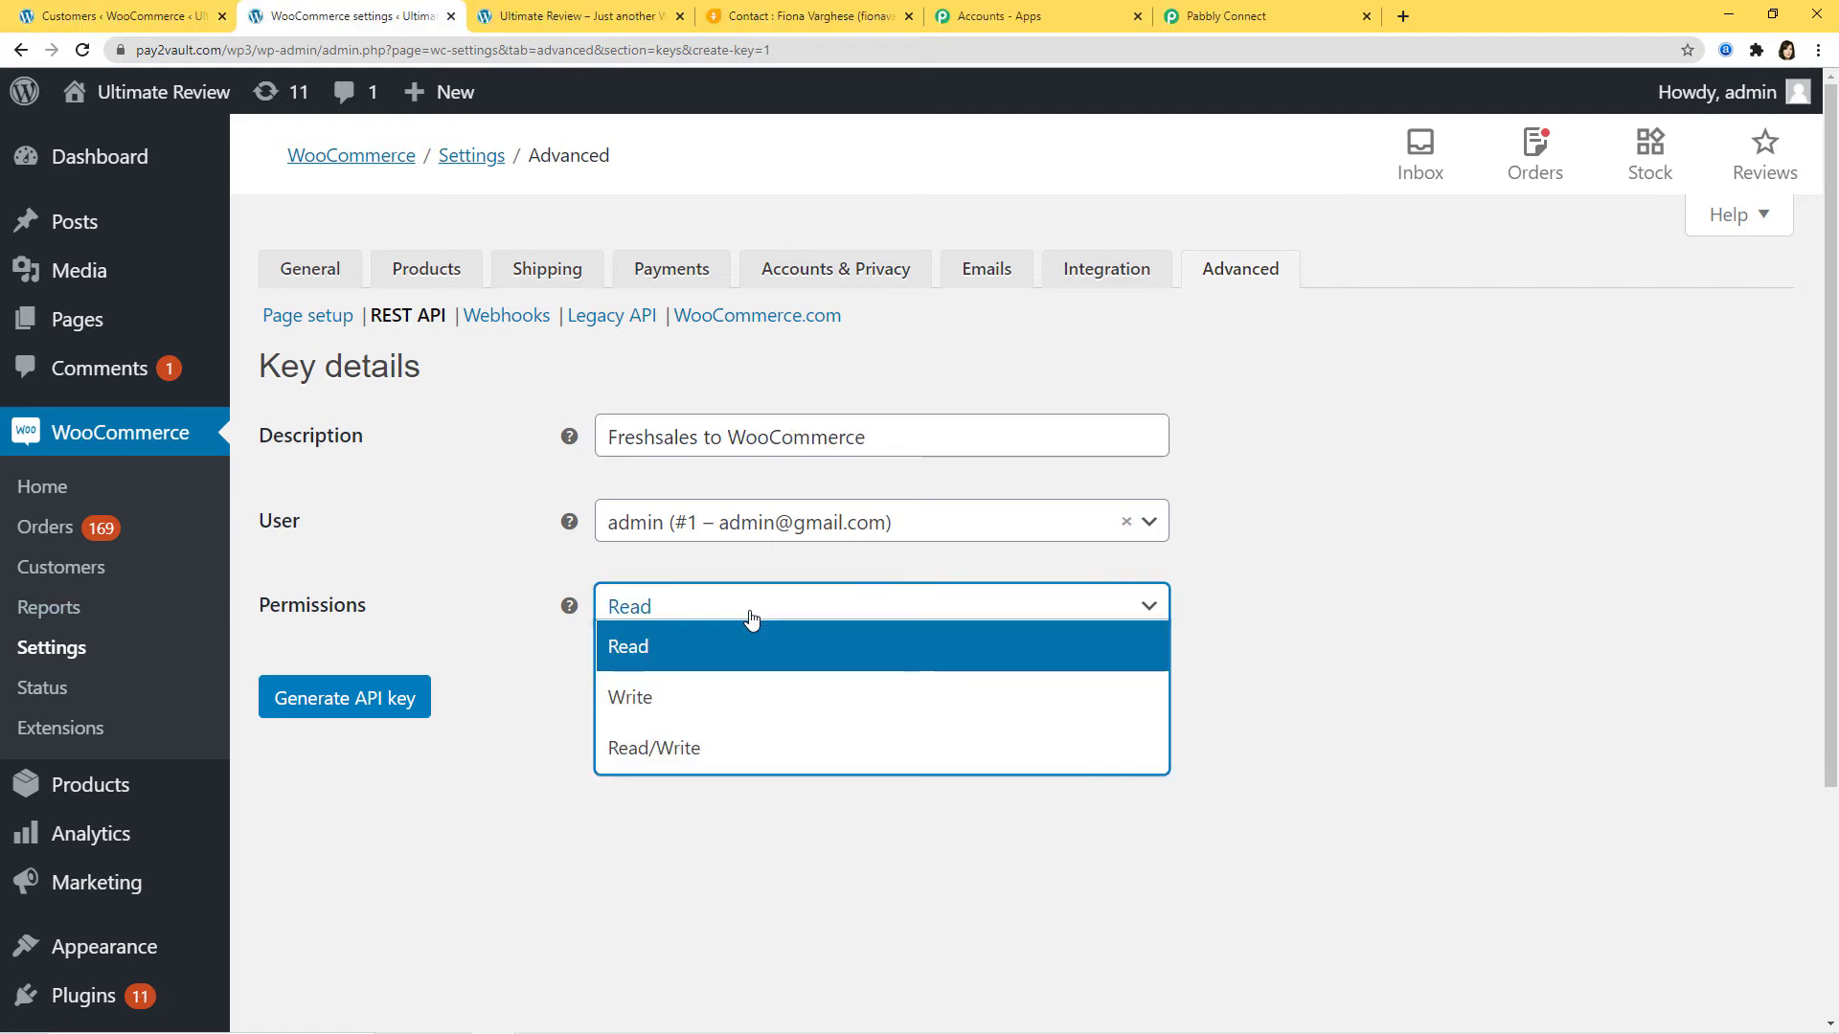
click(670, 757)
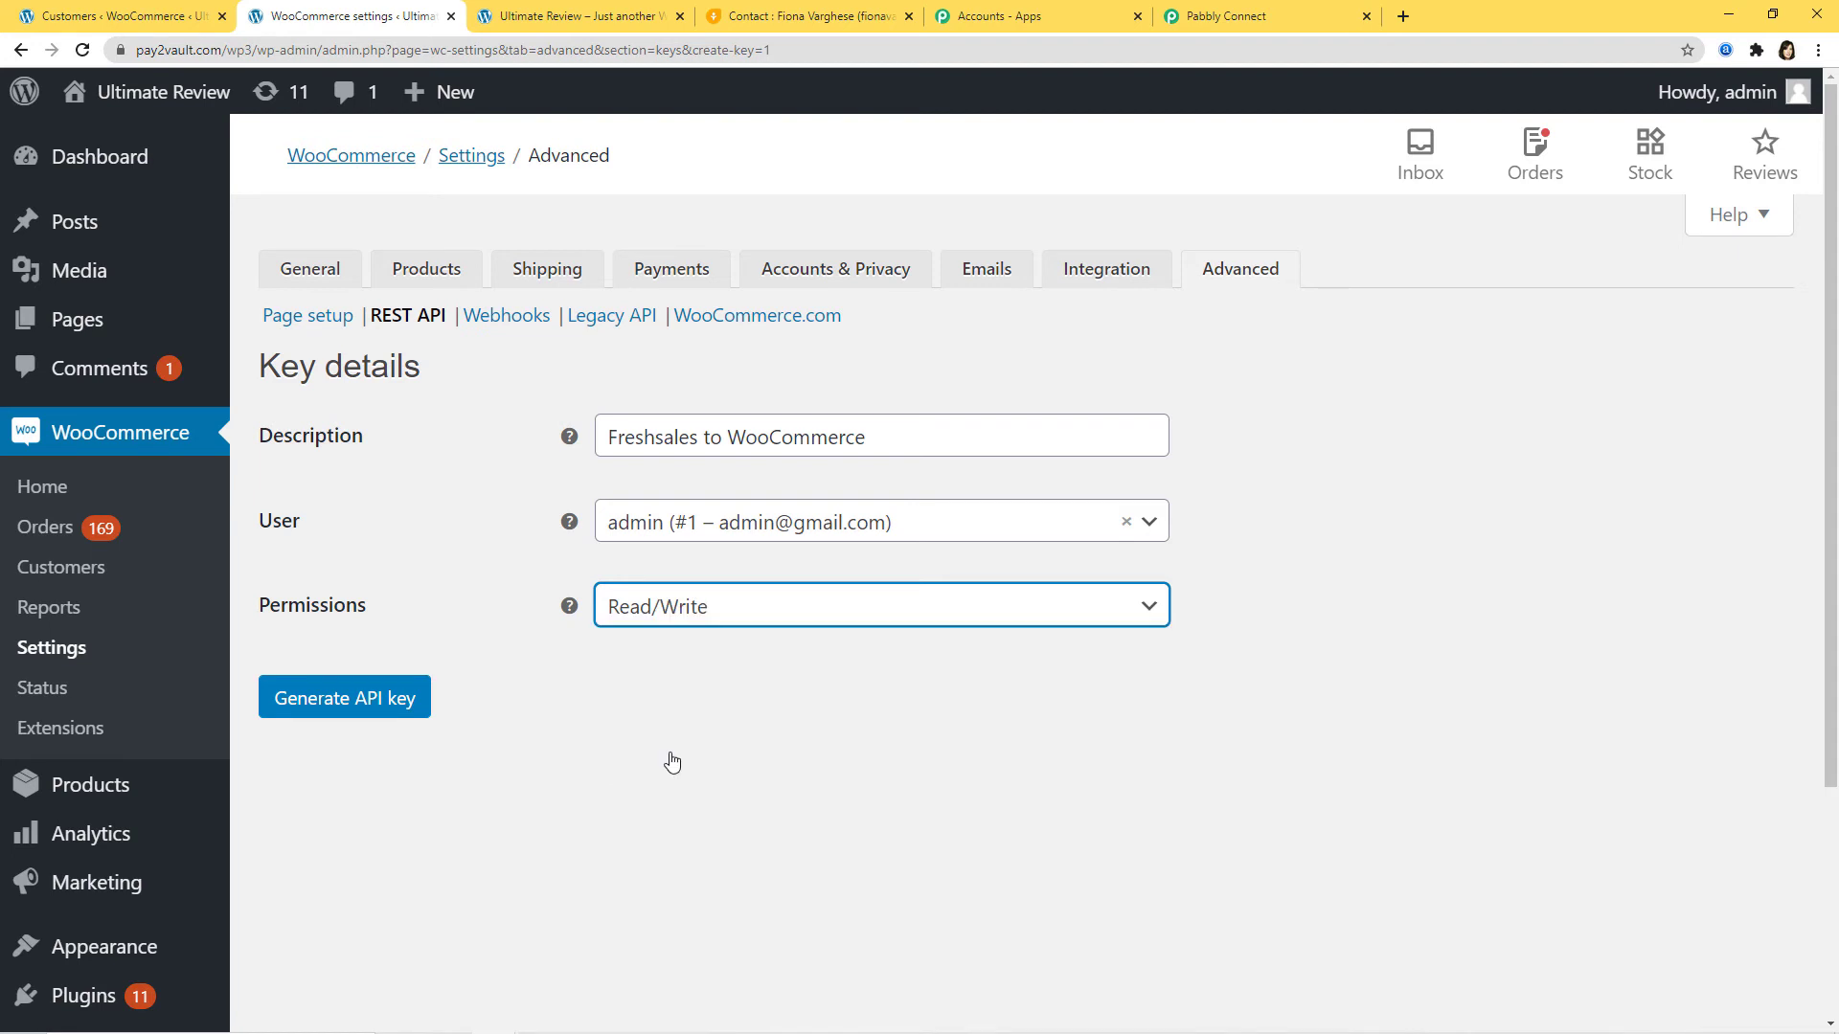
click(325, 707)
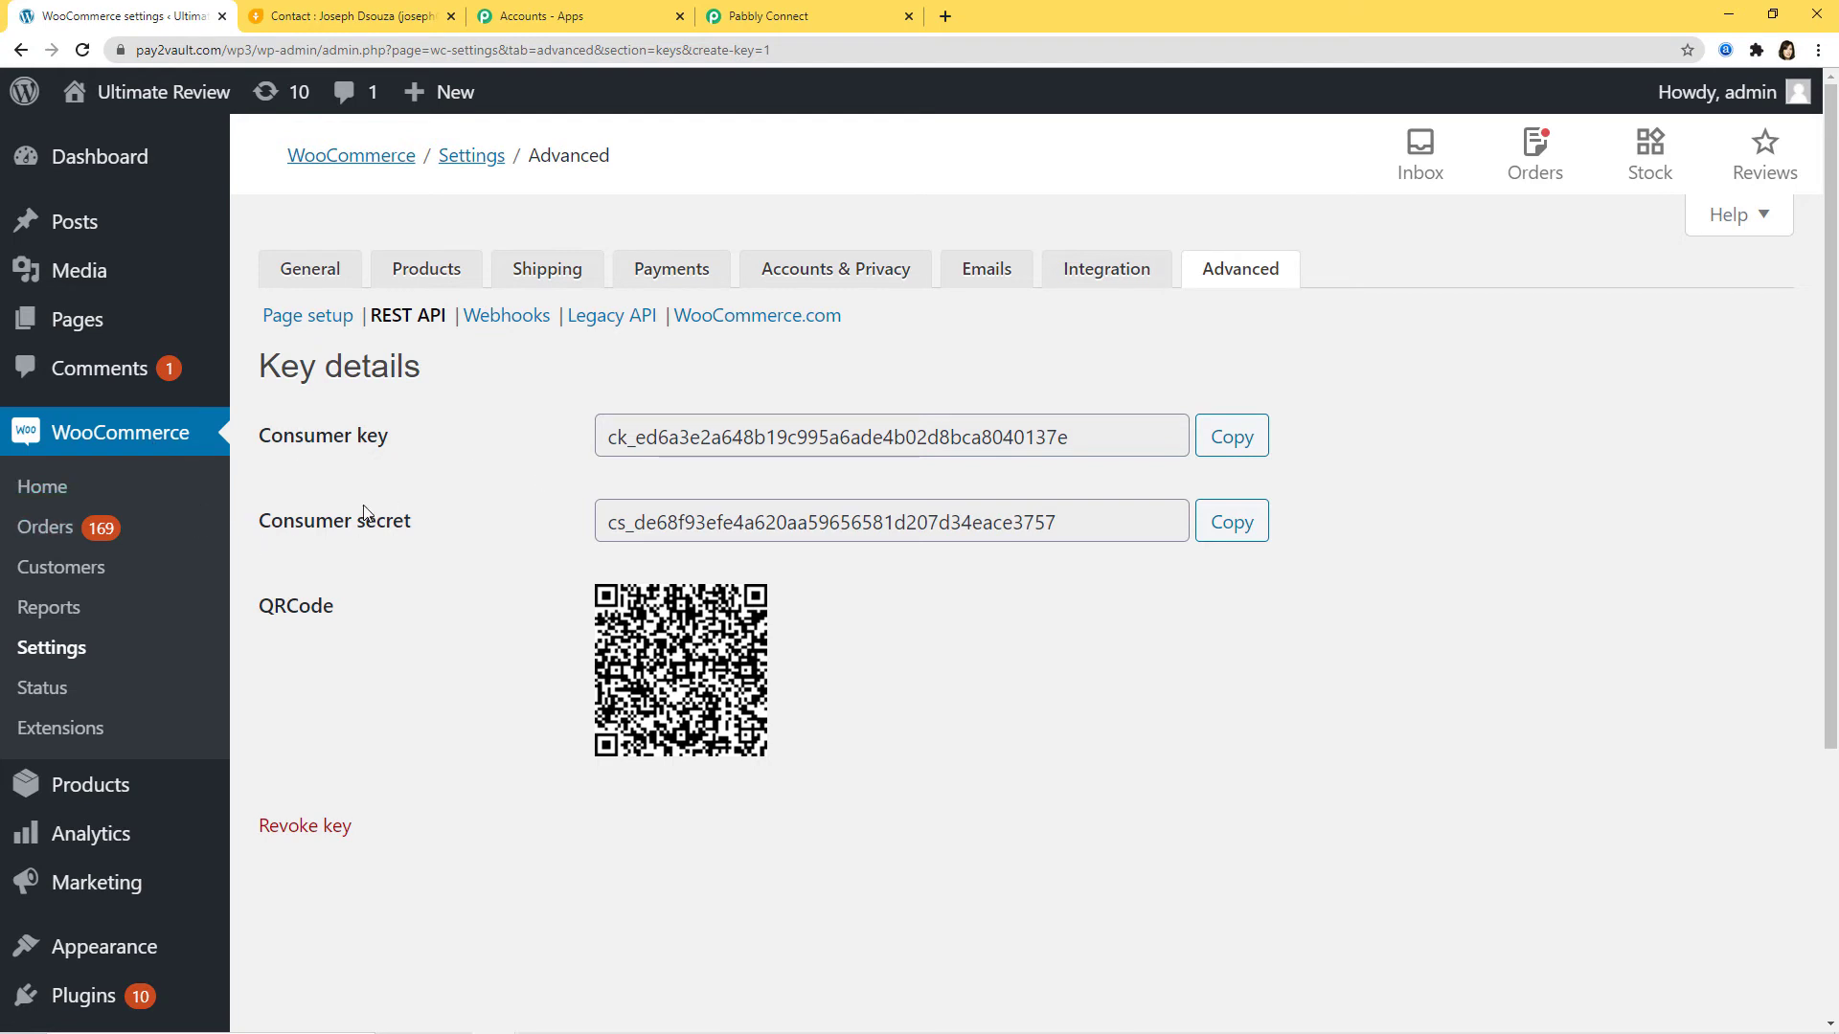
Step: Copy the generated consumer key and secret into Pabbly's WooCommerce credential fields
click(1242, 448)
click(804, 16)
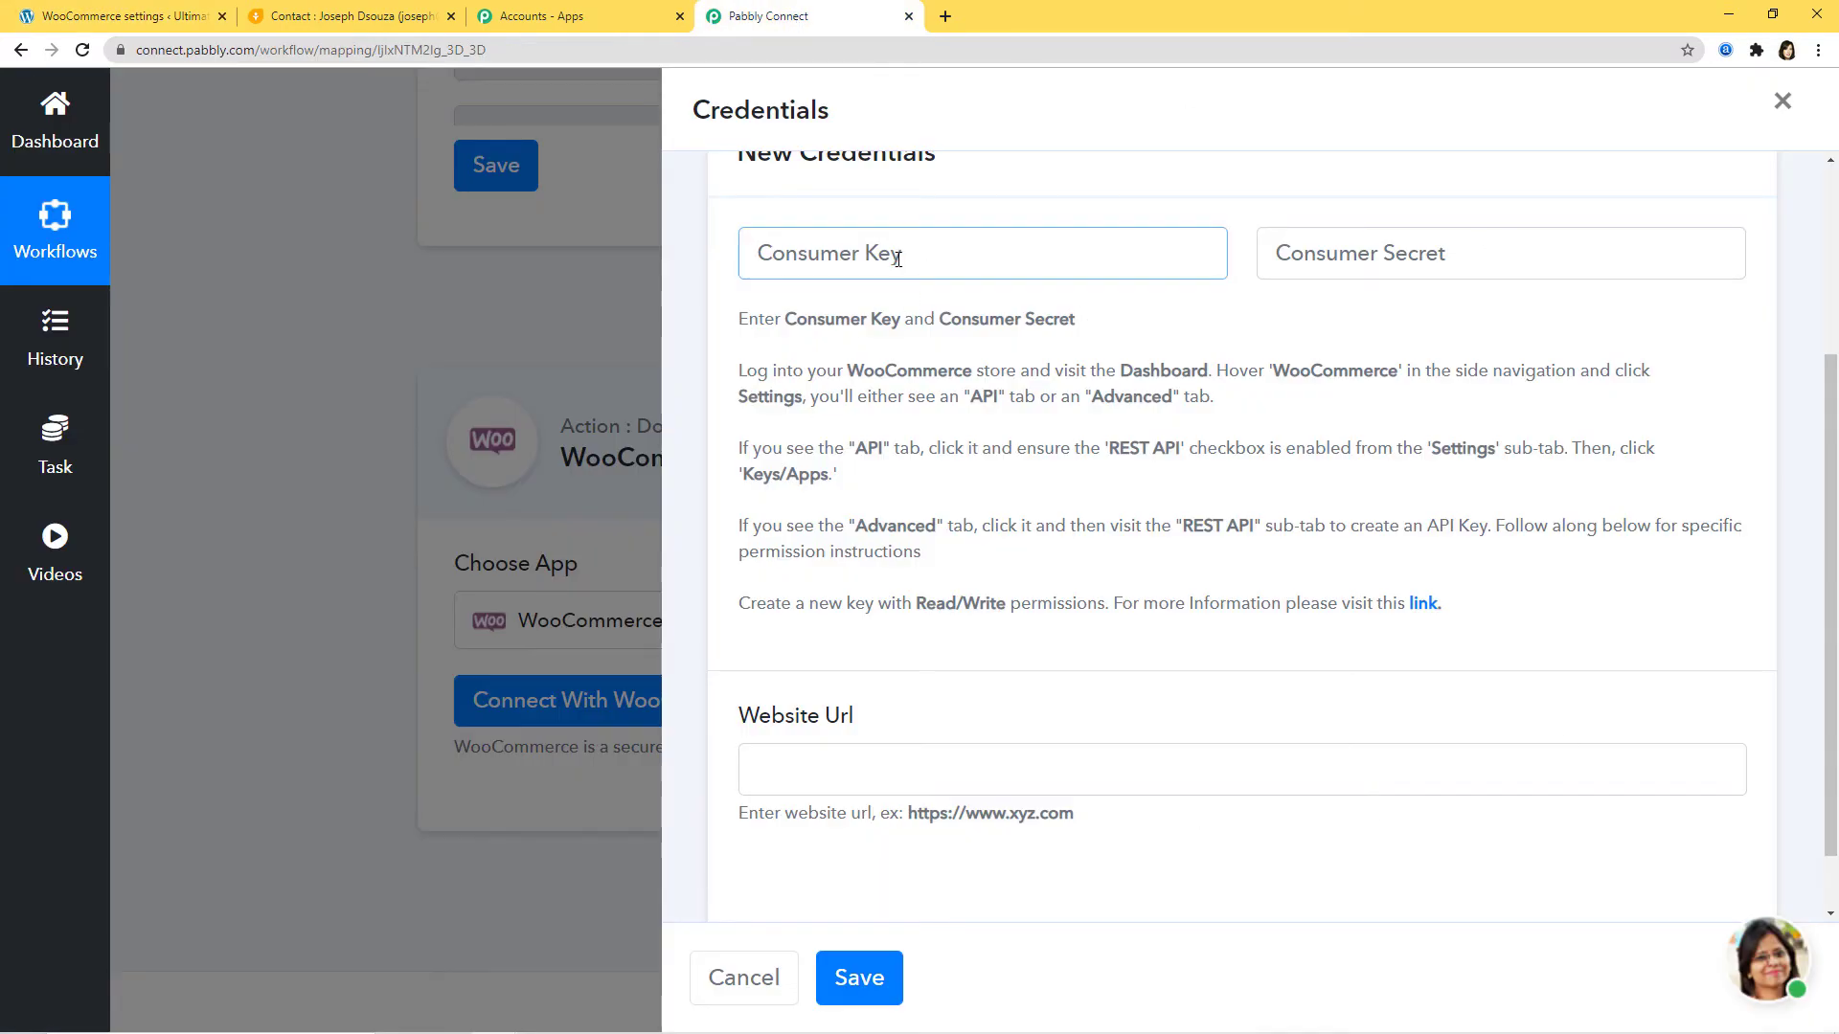
key(ctrl+v)
click(1402, 230)
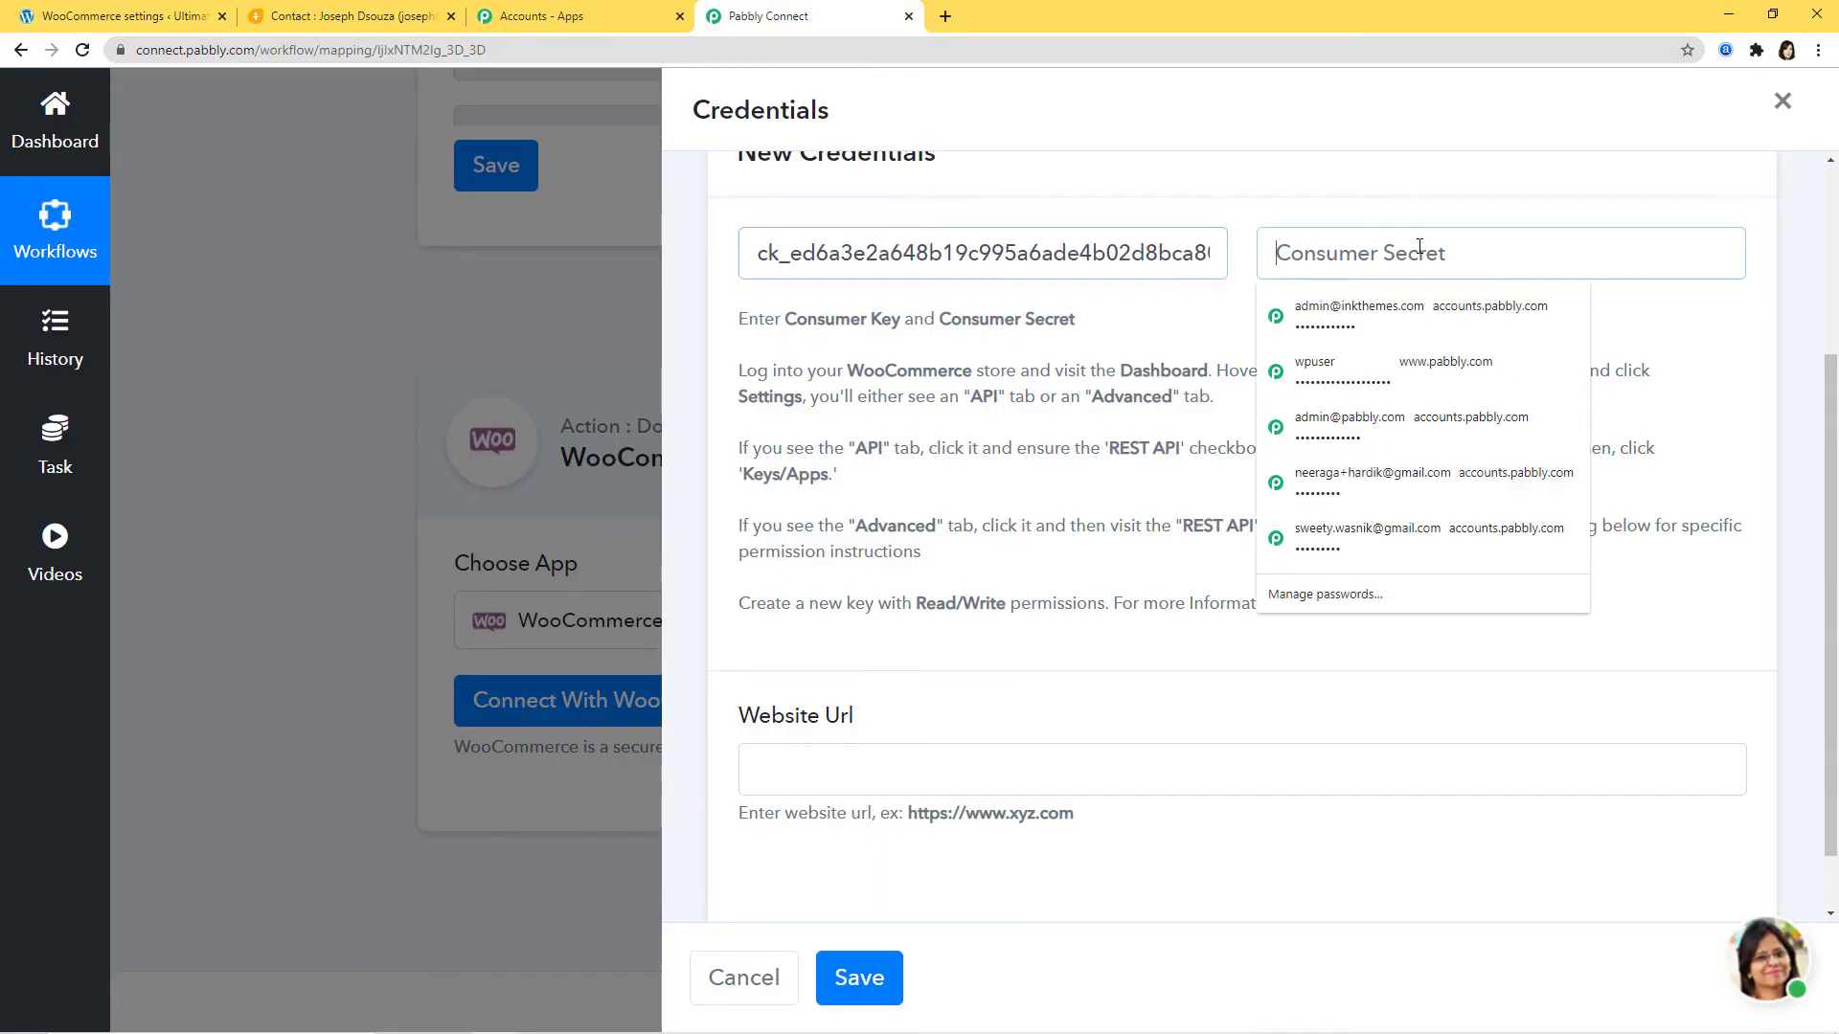
click(122, 17)
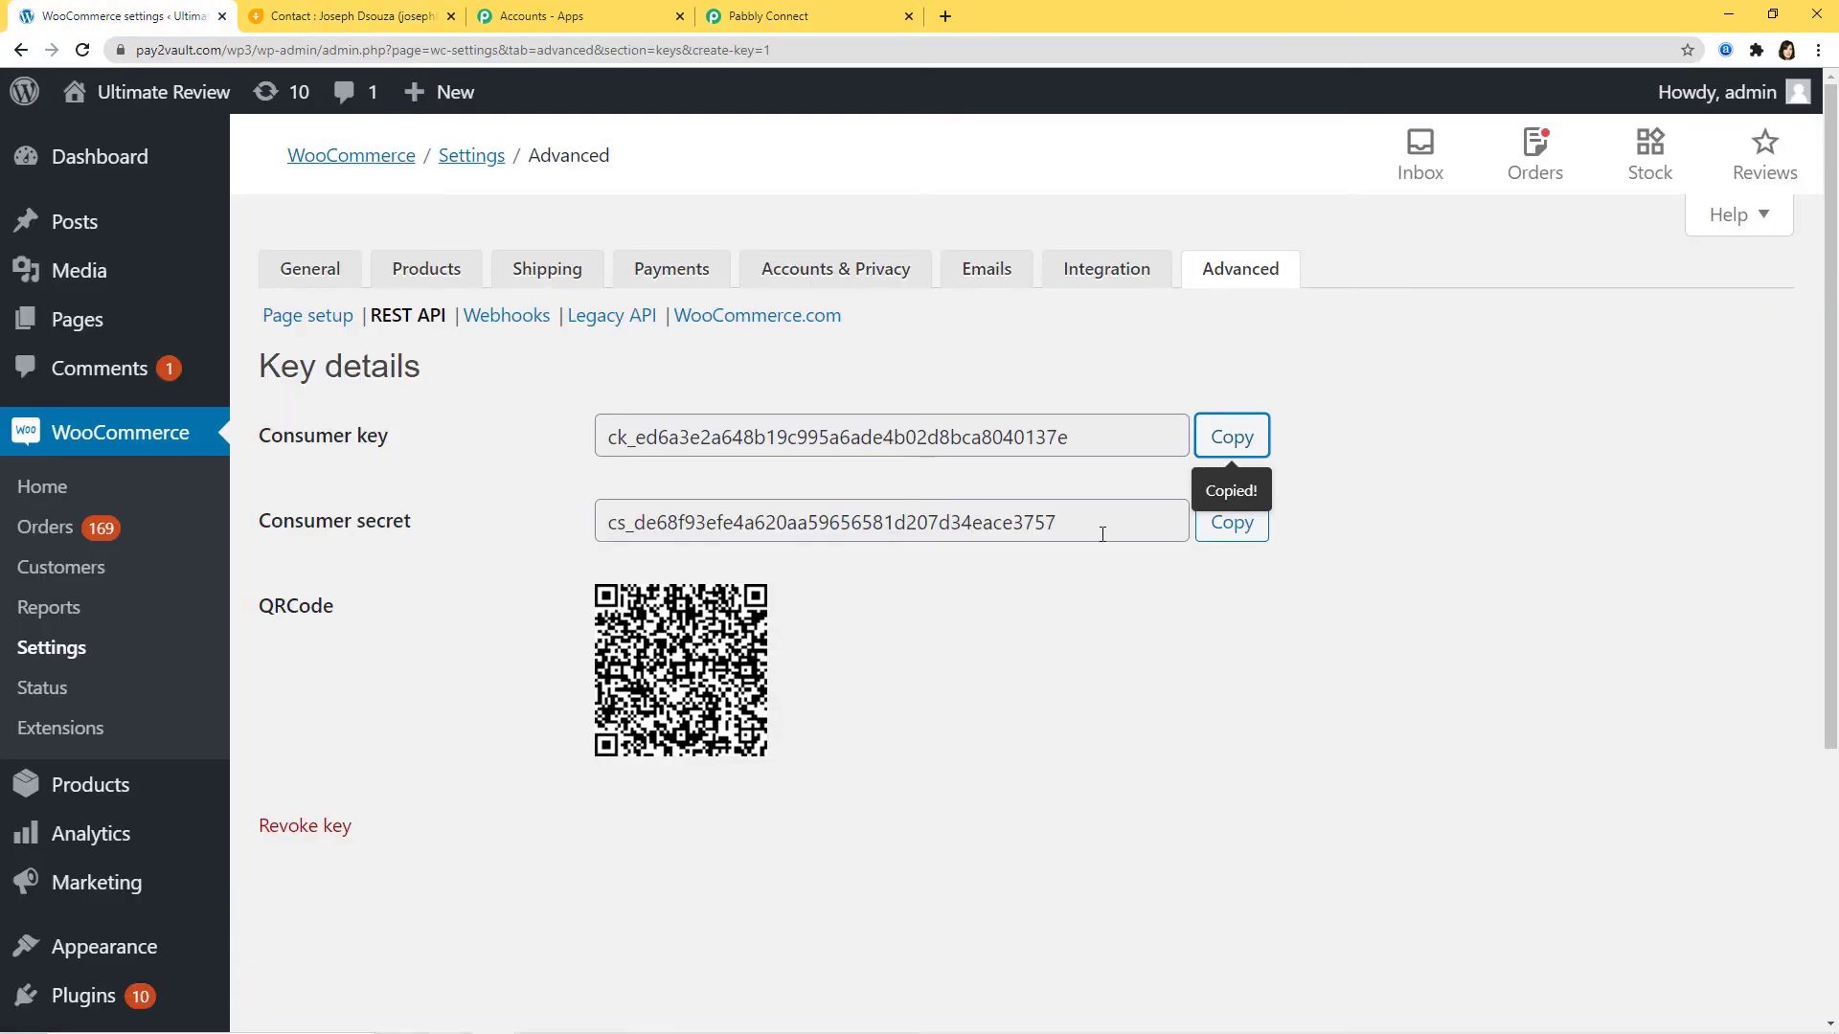
click(1232, 527)
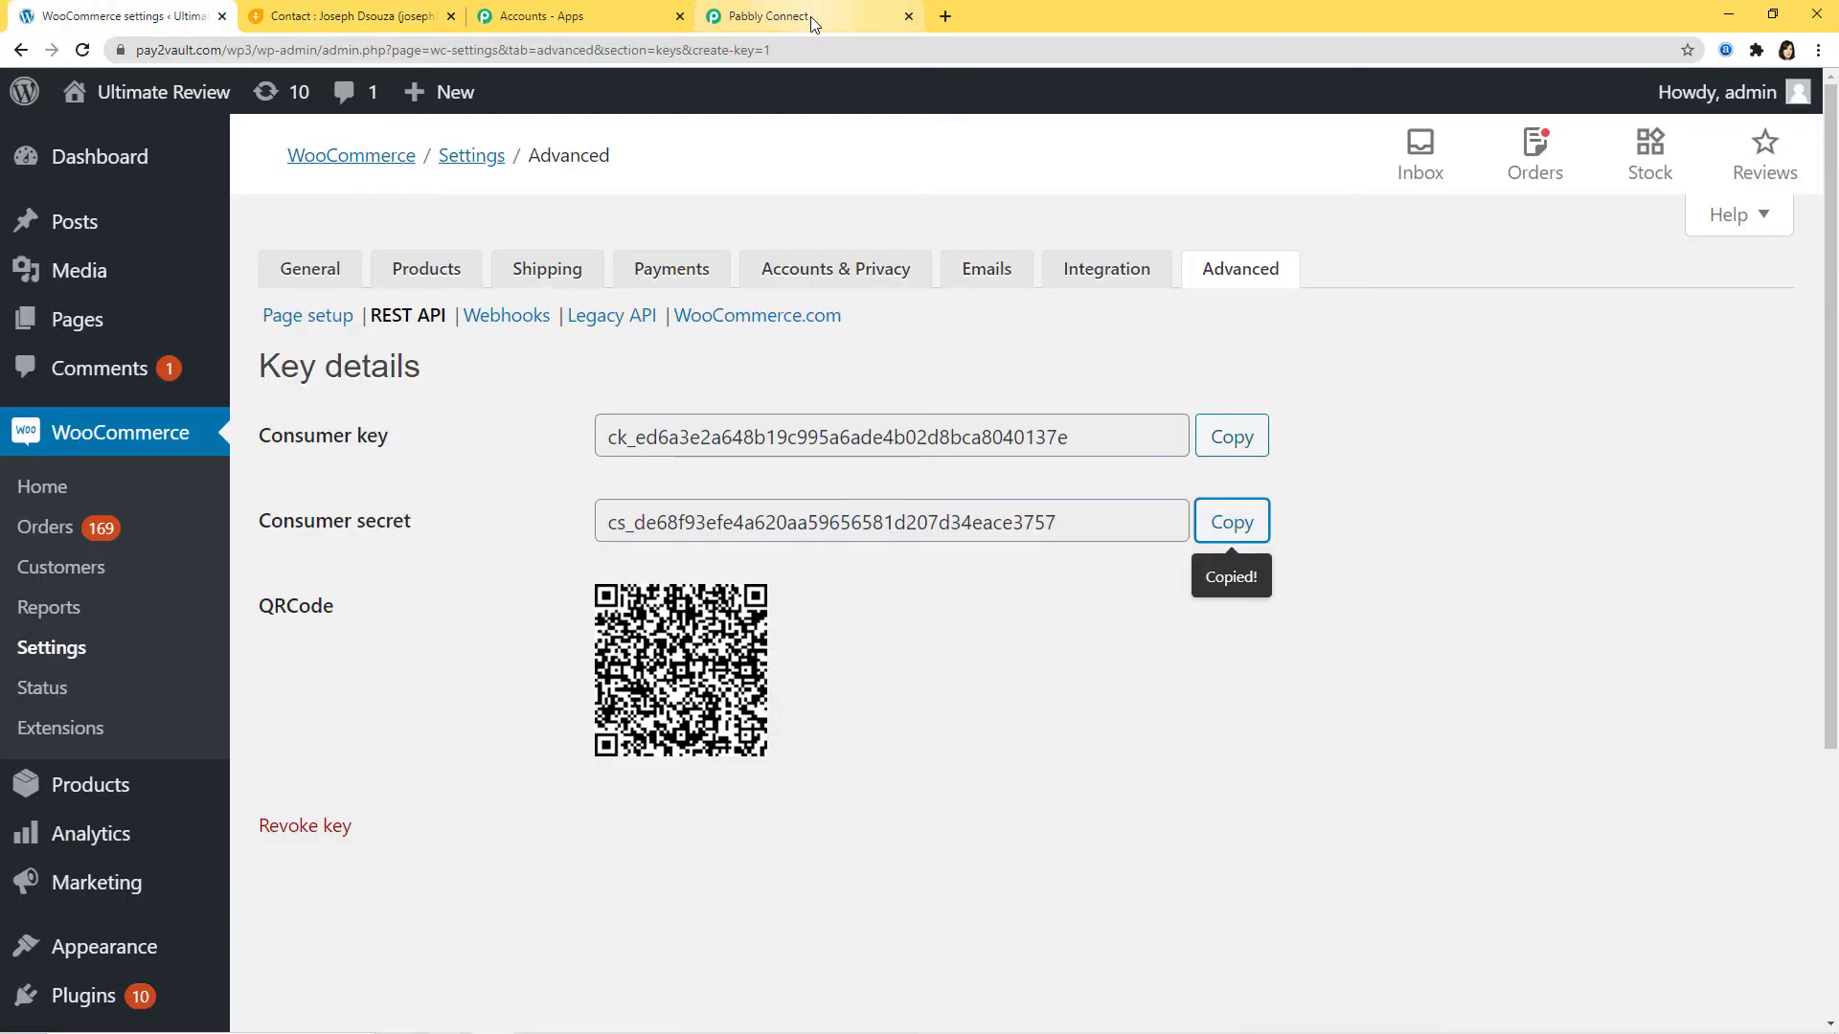
click(812, 16)
click(1360, 252)
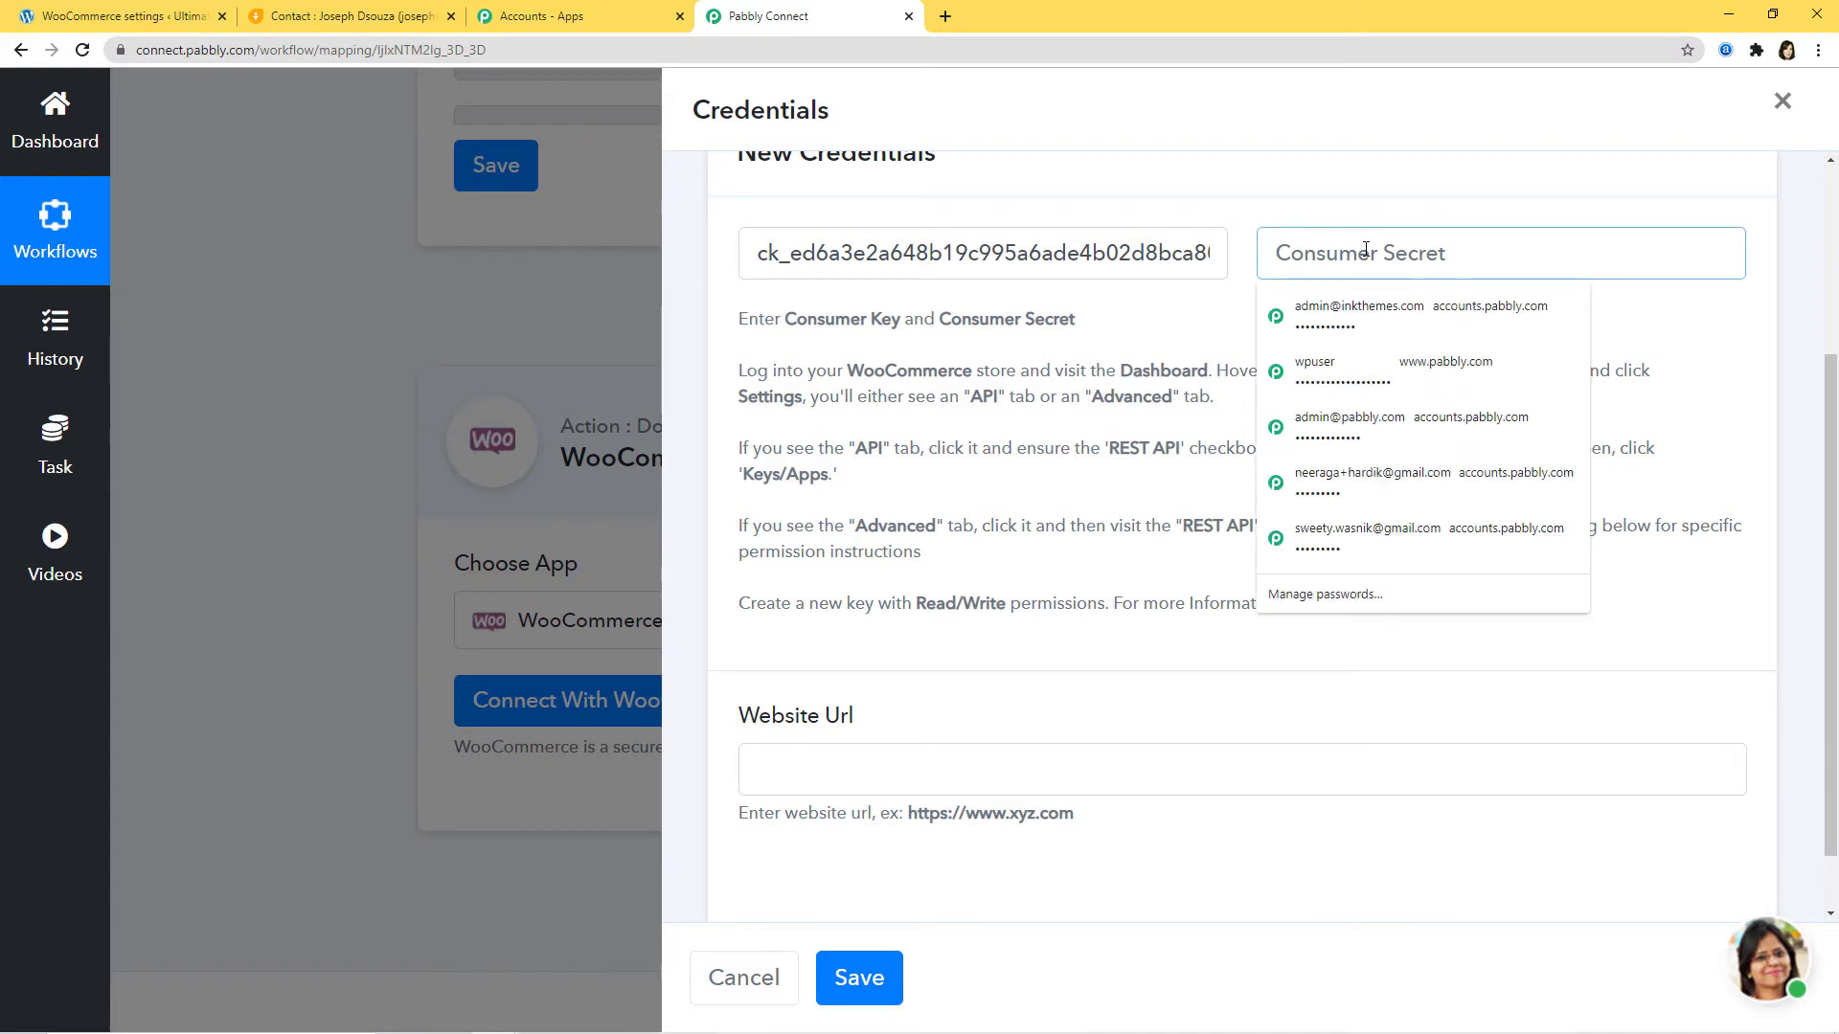
key(ctrl+v)
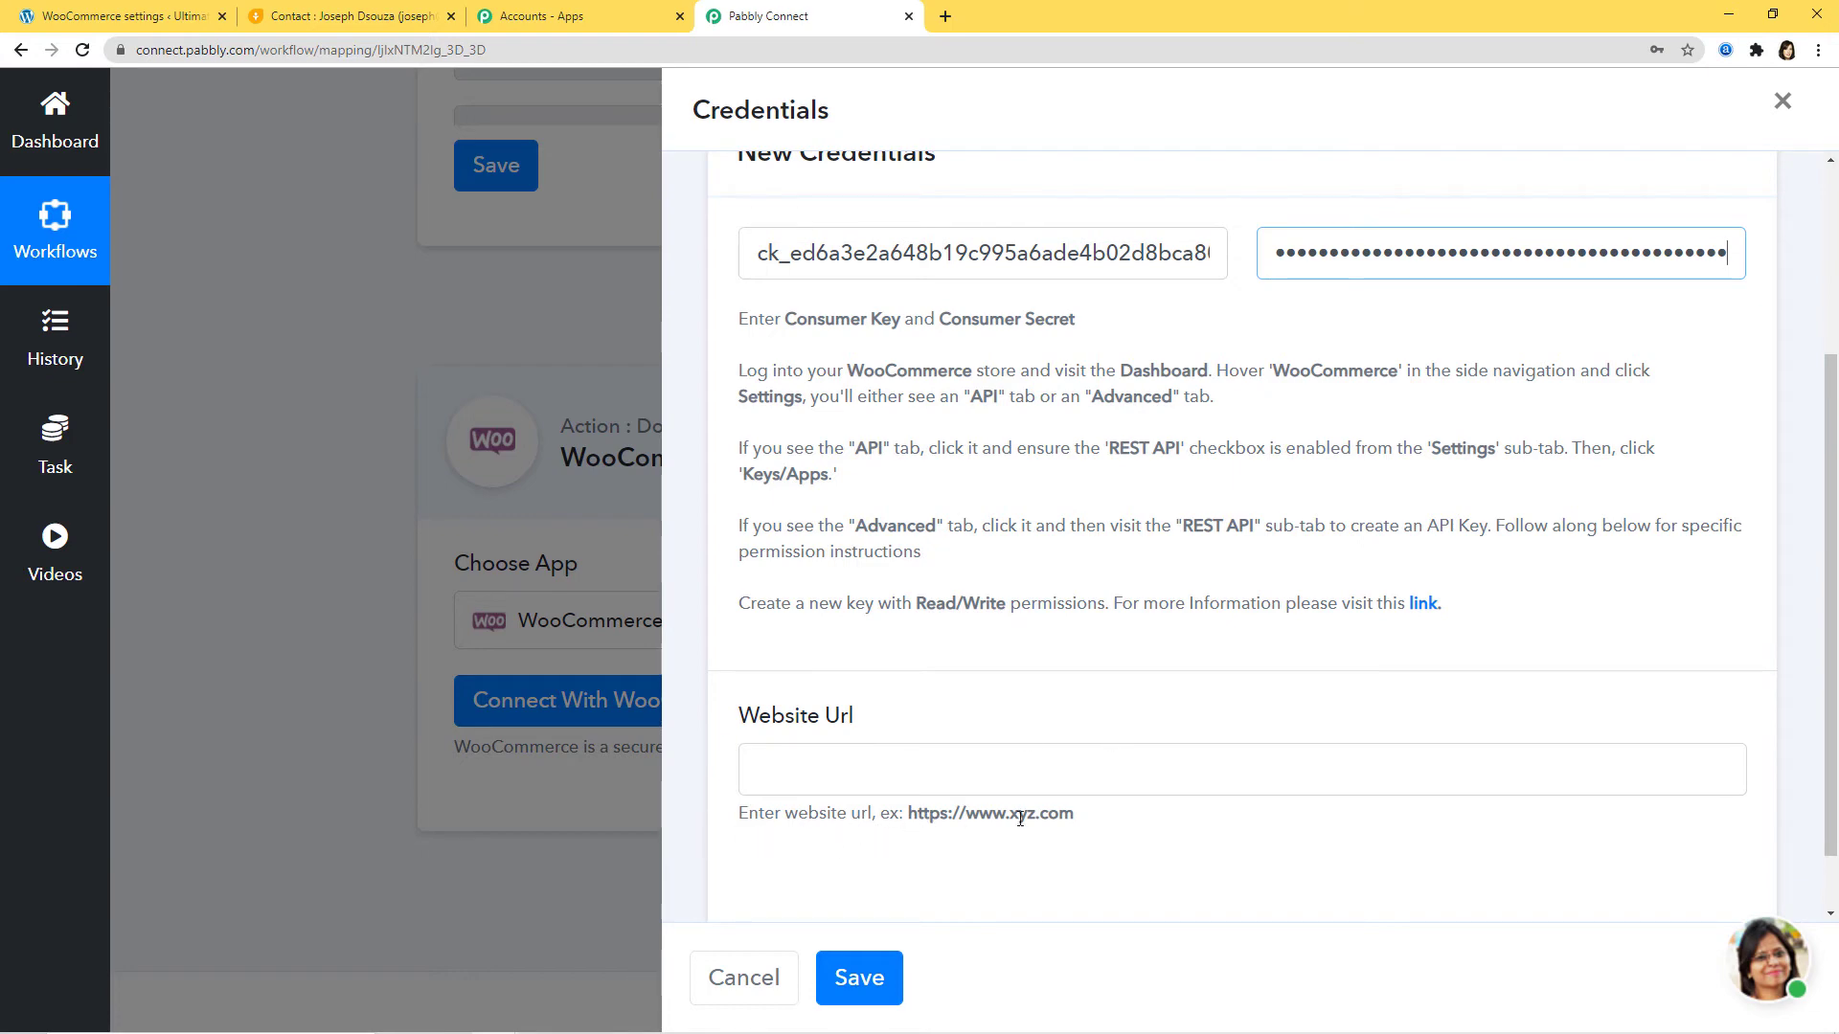
Step: Copy the store's site address, including the /wp3 path, from the WooCommerce tab
click(77, 18)
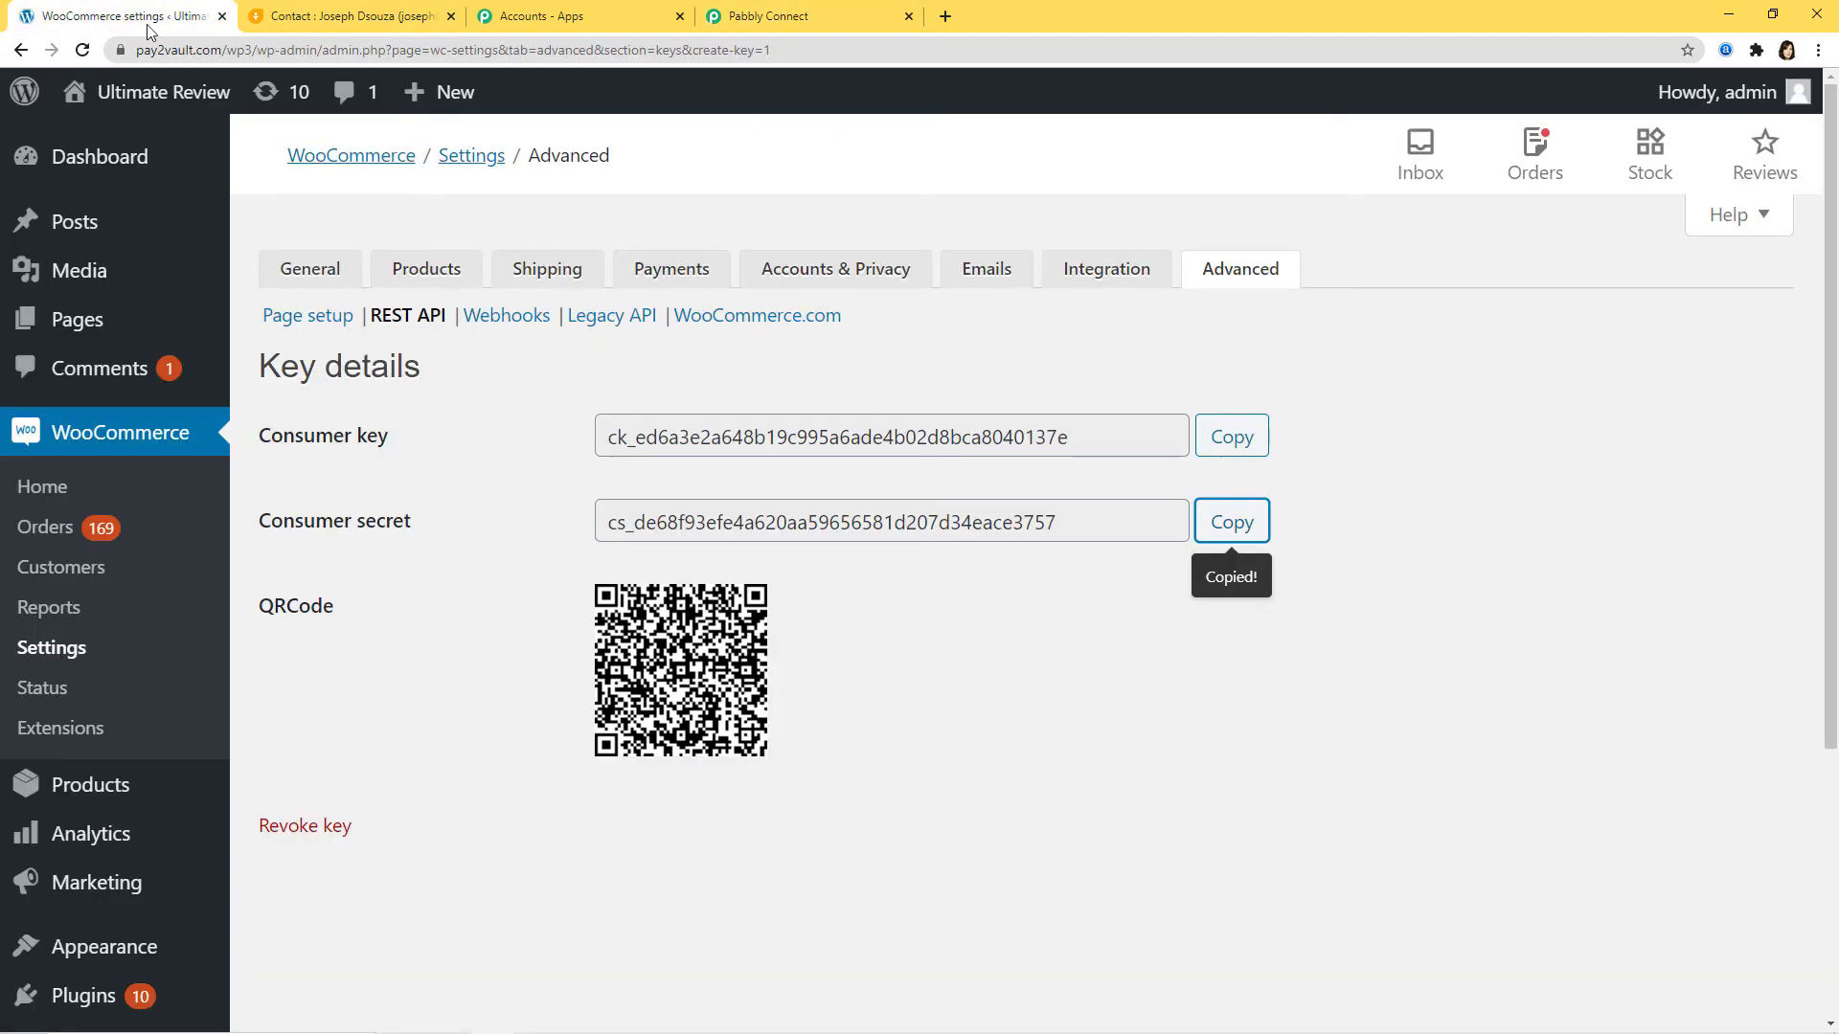
drag(139, 49, 265, 49)
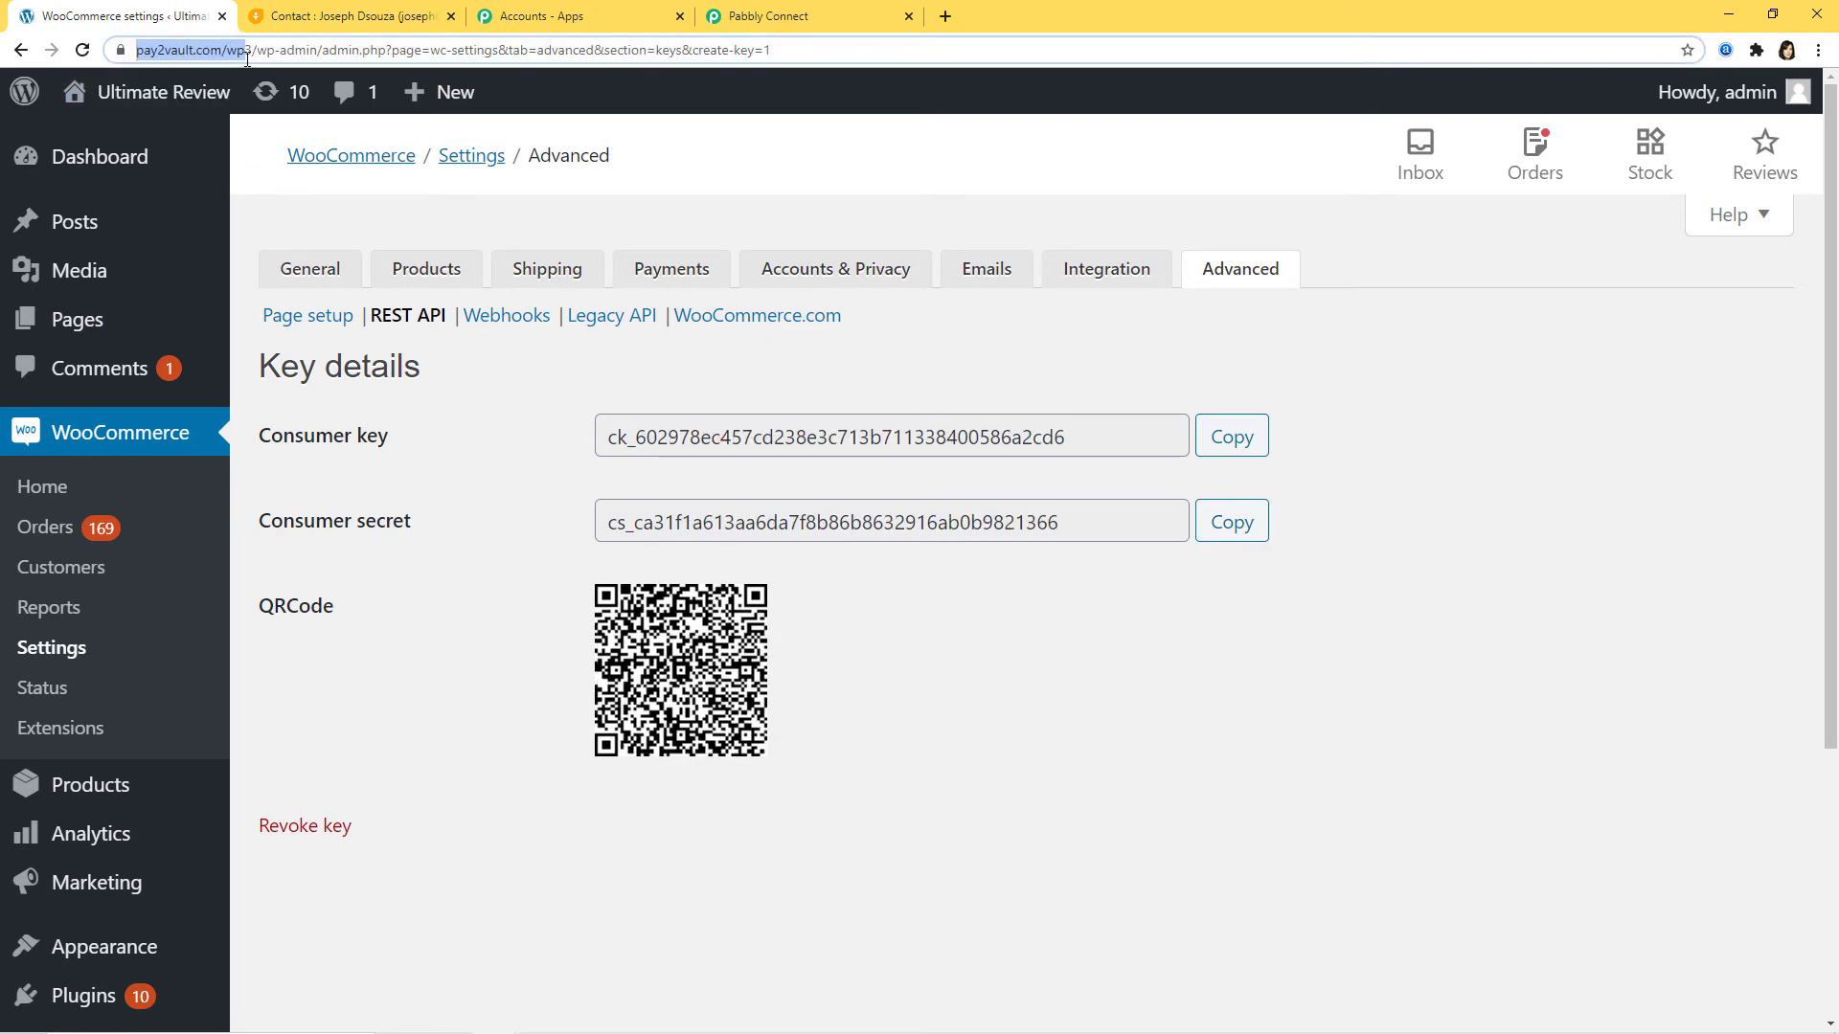
drag(250, 57, 251, 56)
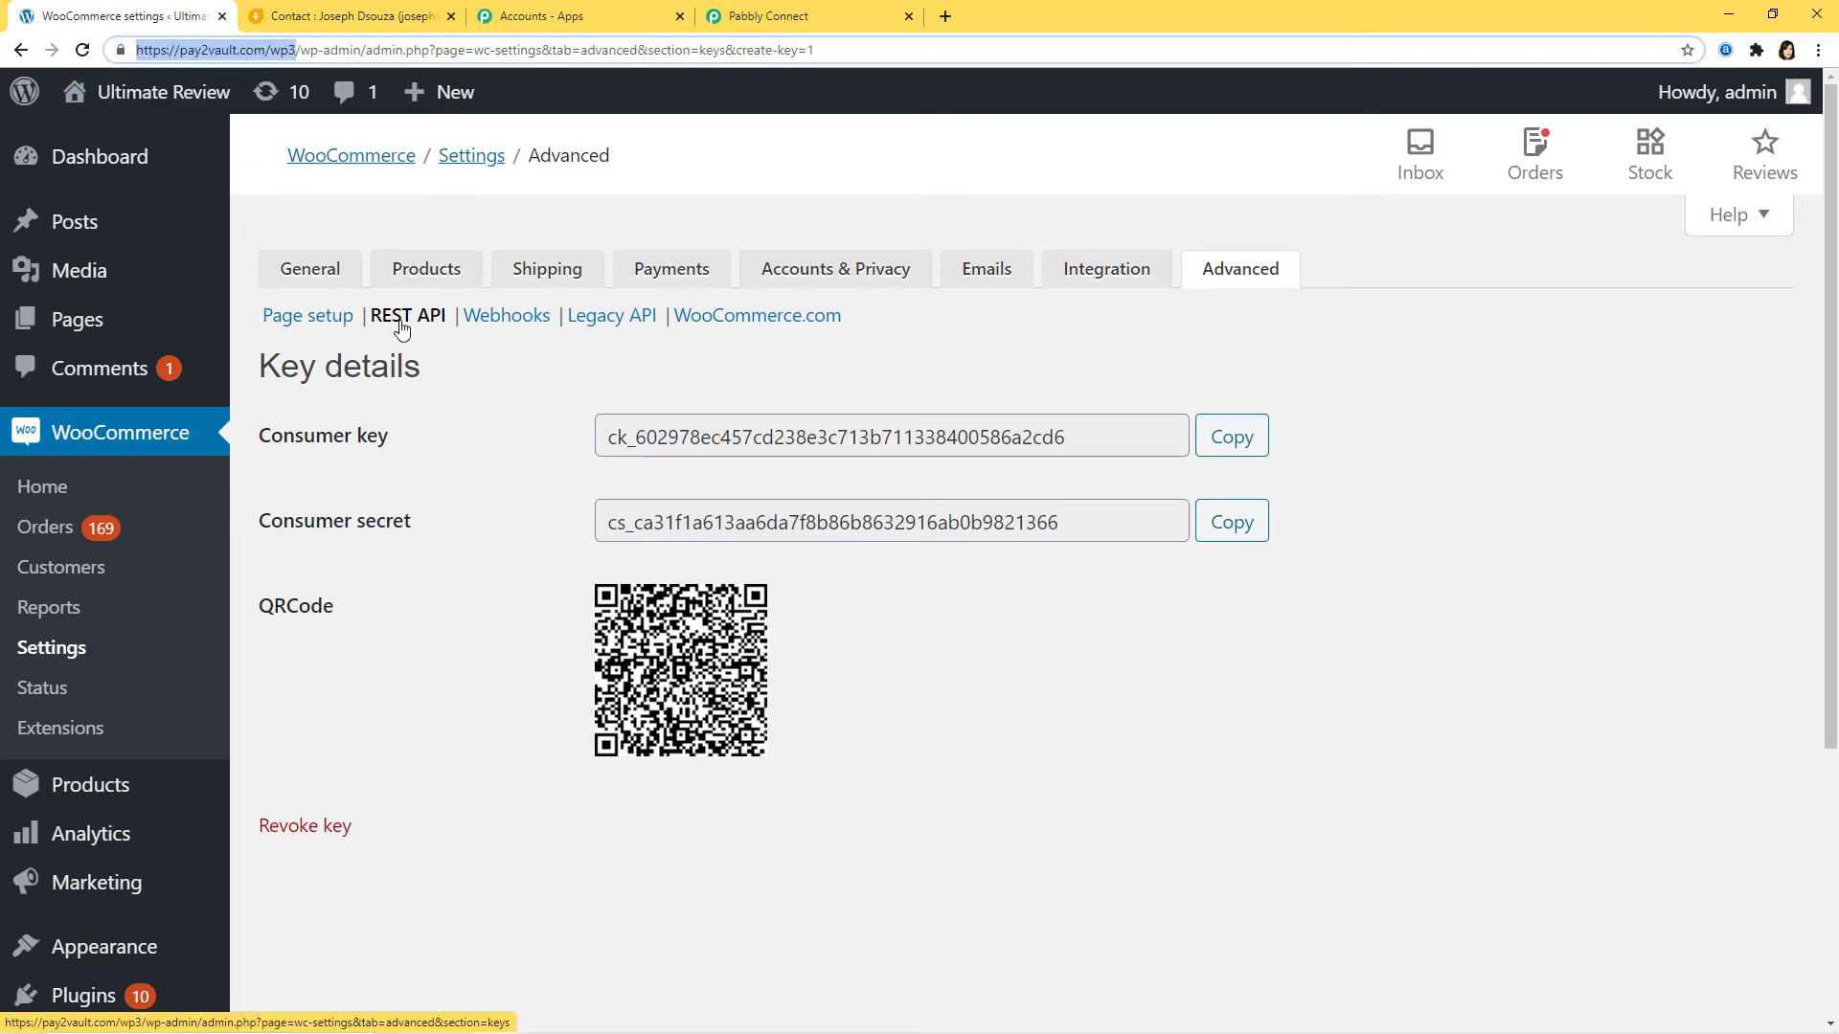
click(805, 19)
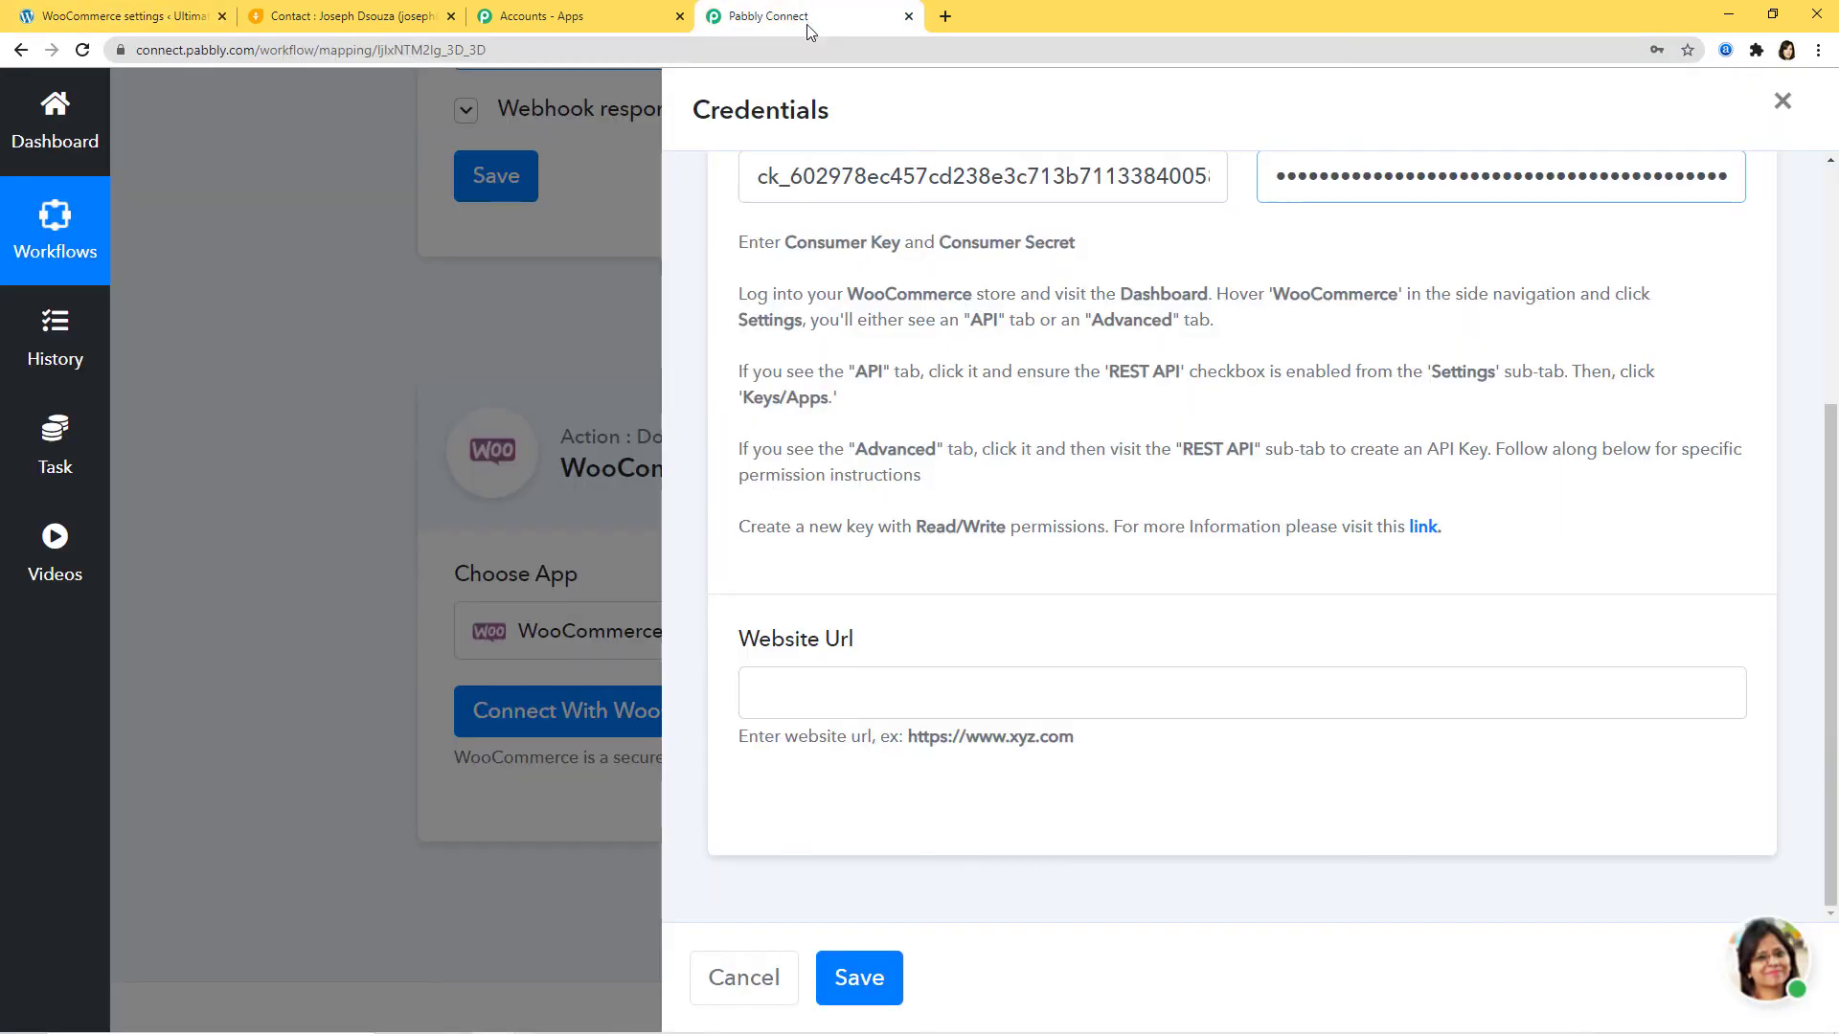
click(763, 691)
key(ctrl+v)
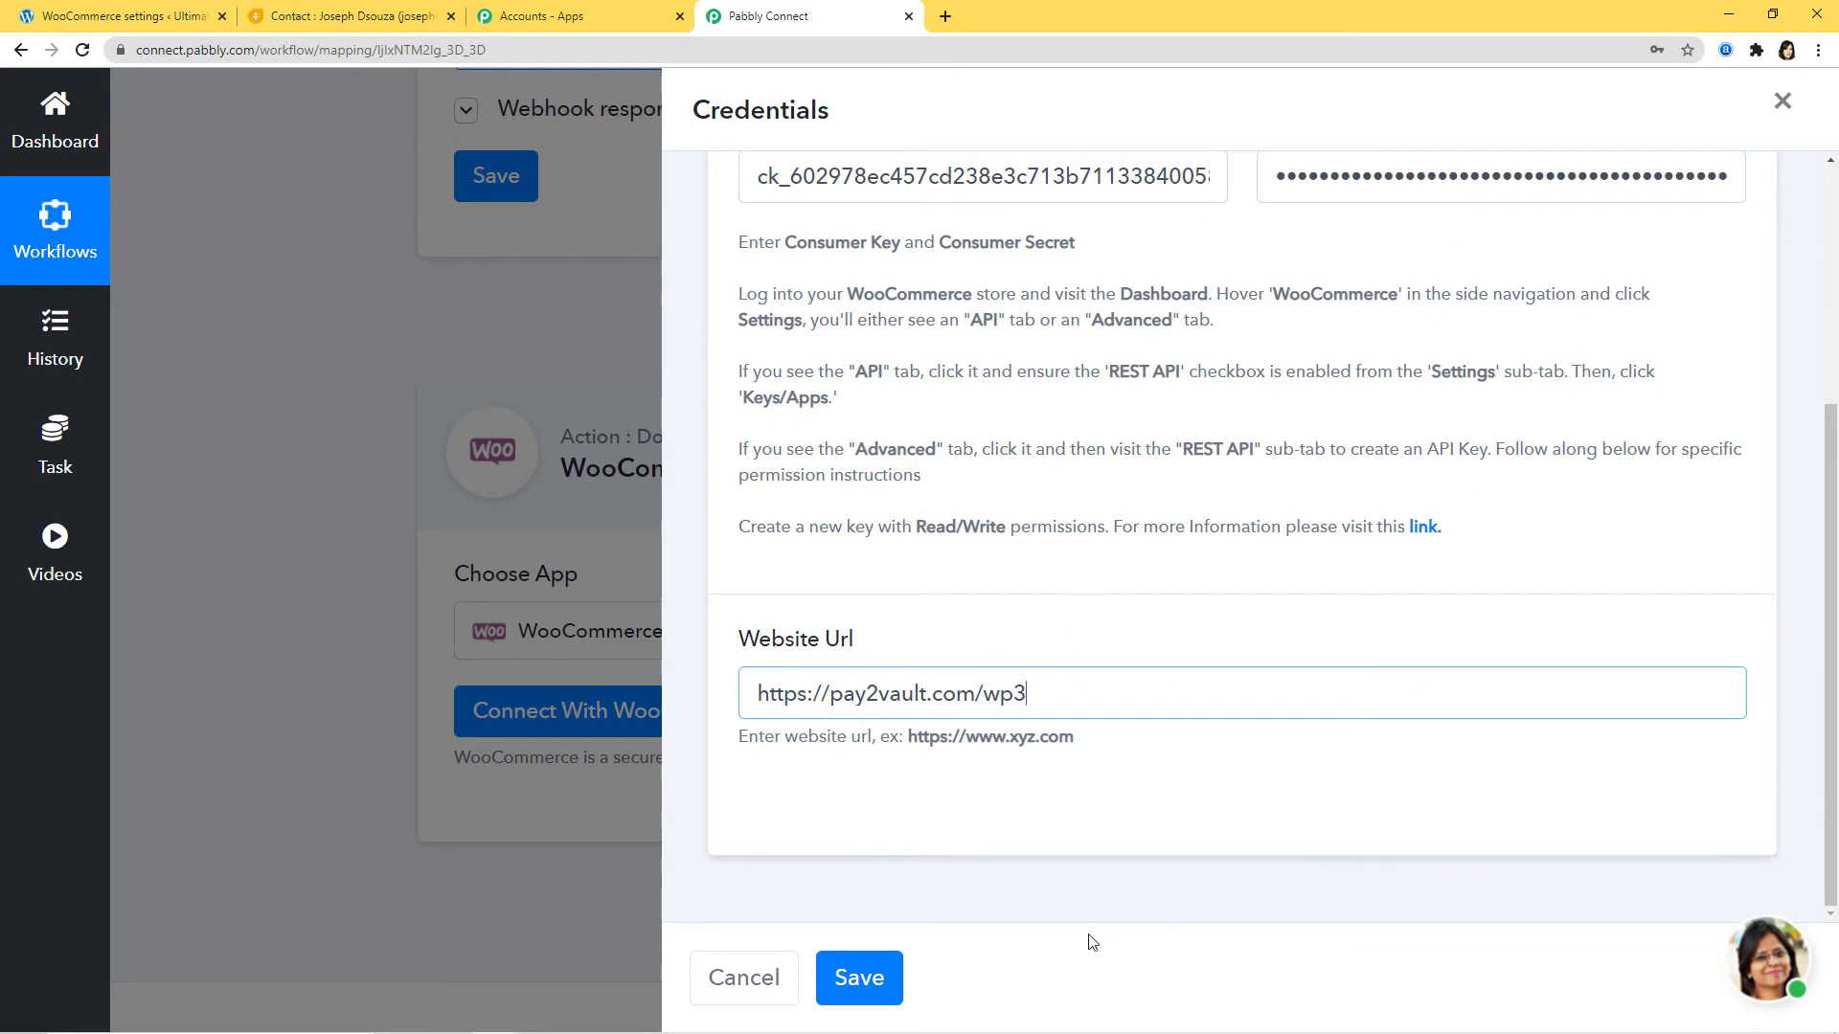
click(868, 996)
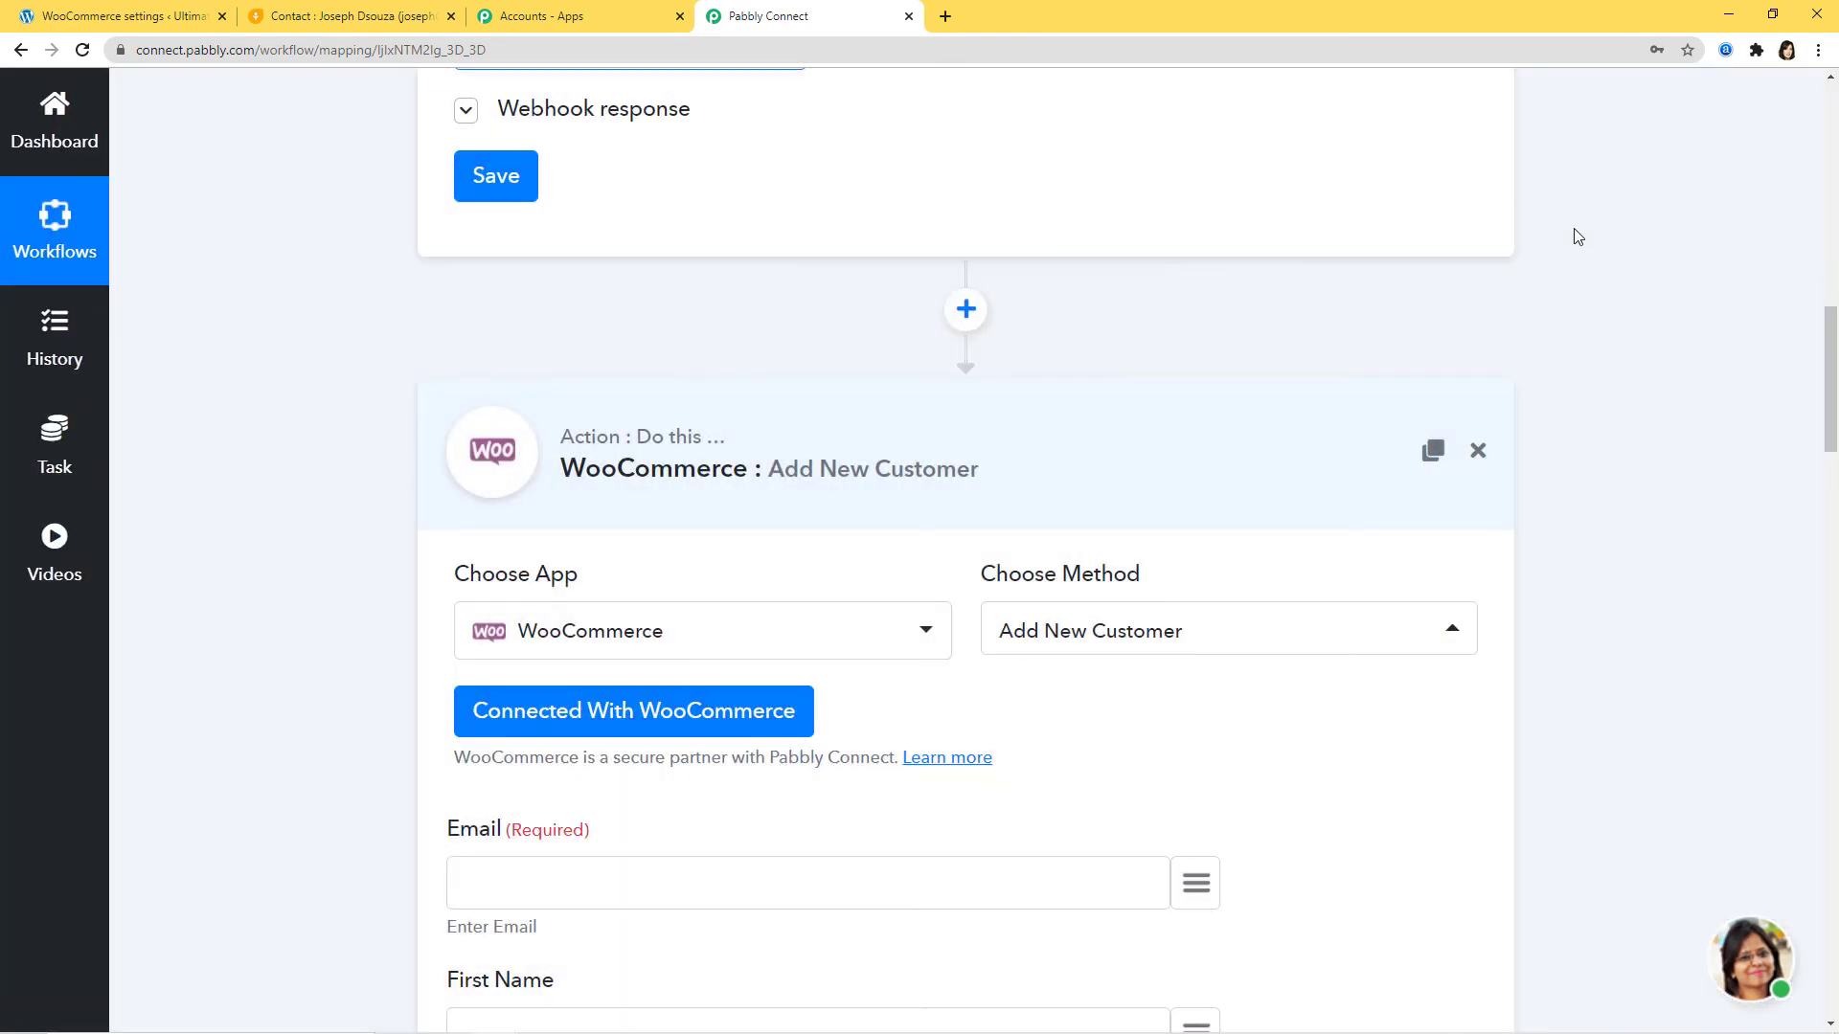
Step: Expand the Freshsales webhook response, then scroll down to the Add New Customer fields
scroll(1663, 484, down, 6)
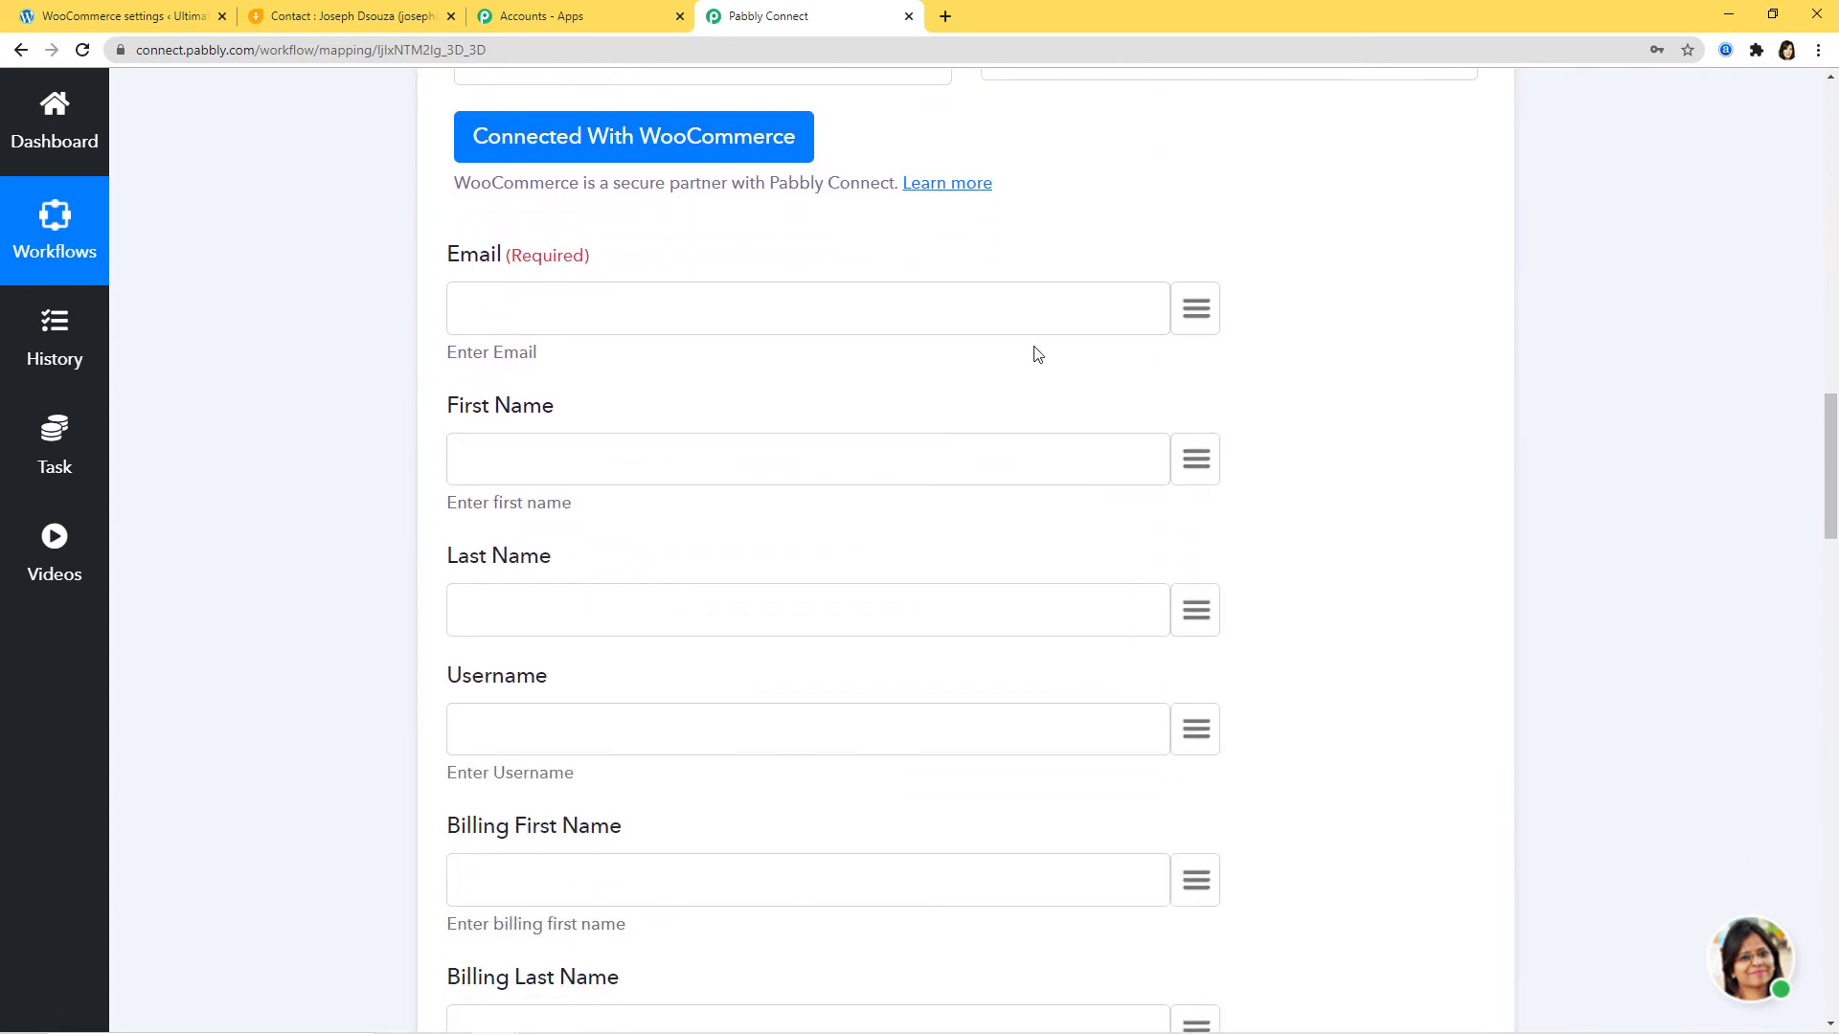
scroll(1649, 481, up, 15)
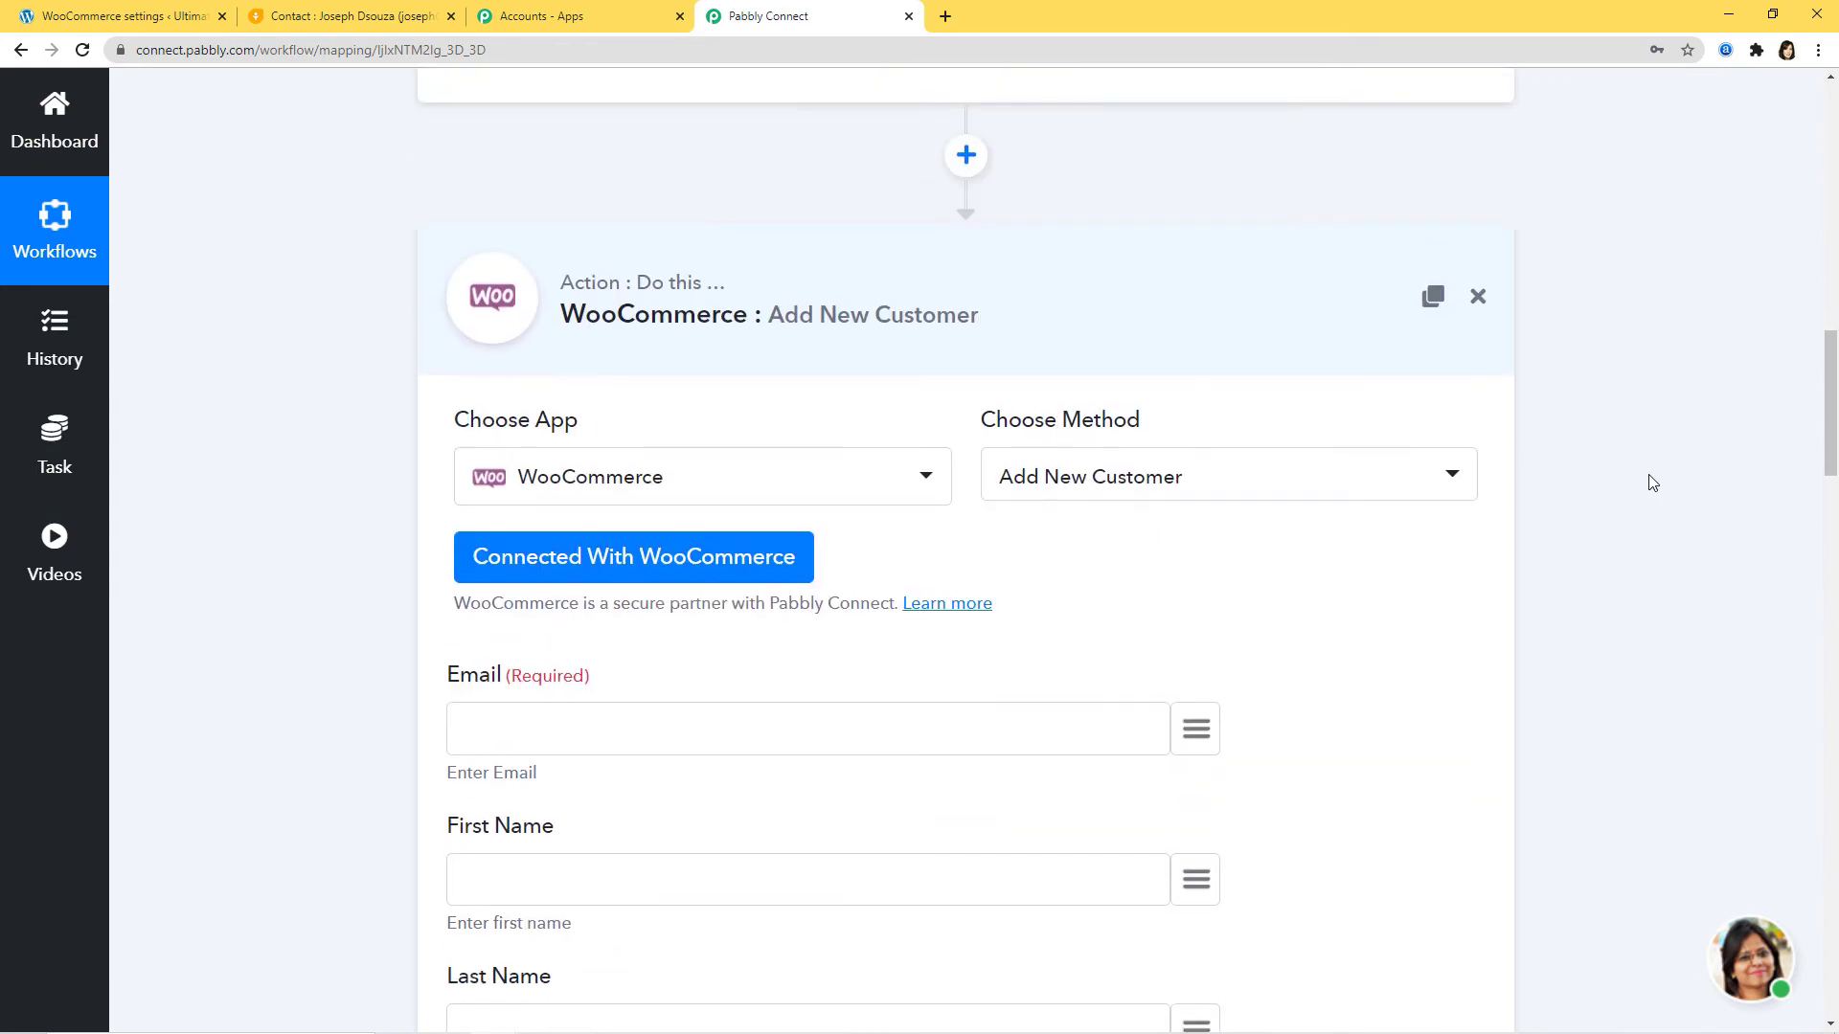
scroll(1584, 558, down, 4)
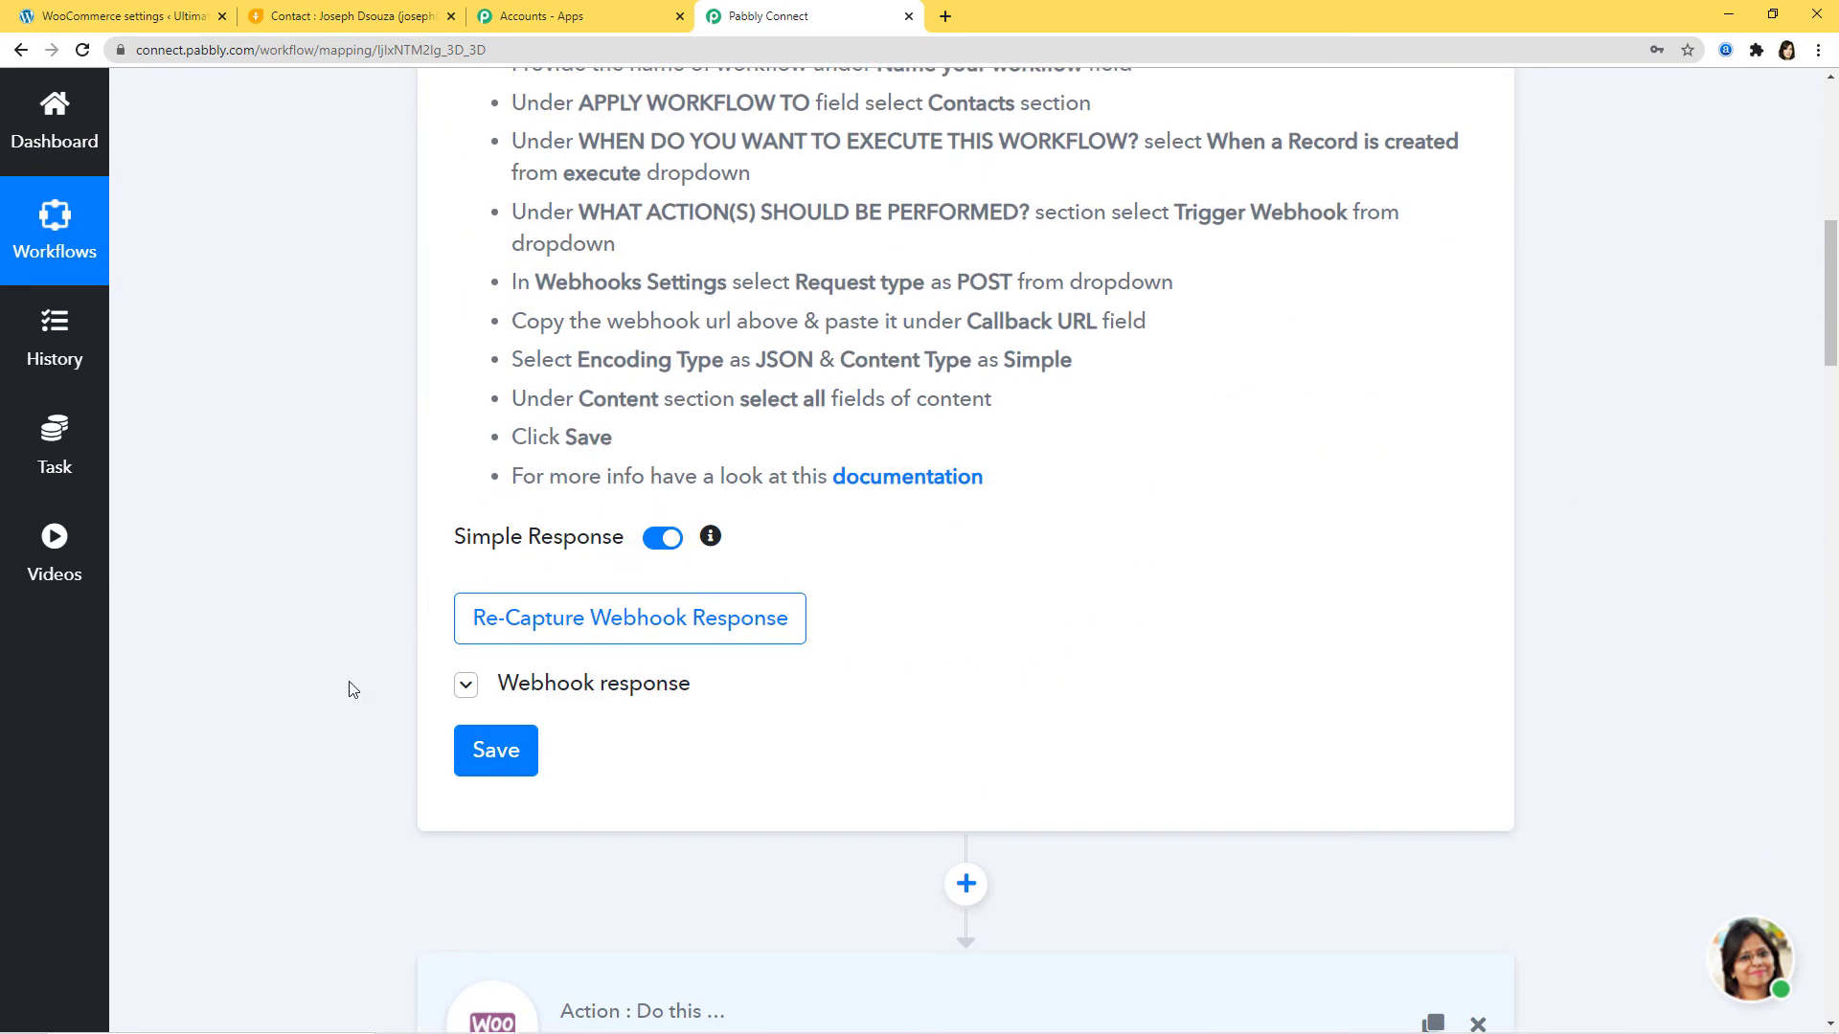
click(466, 682)
scroll(1245, 642, down, 1)
scroll(1535, 628, down, 15)
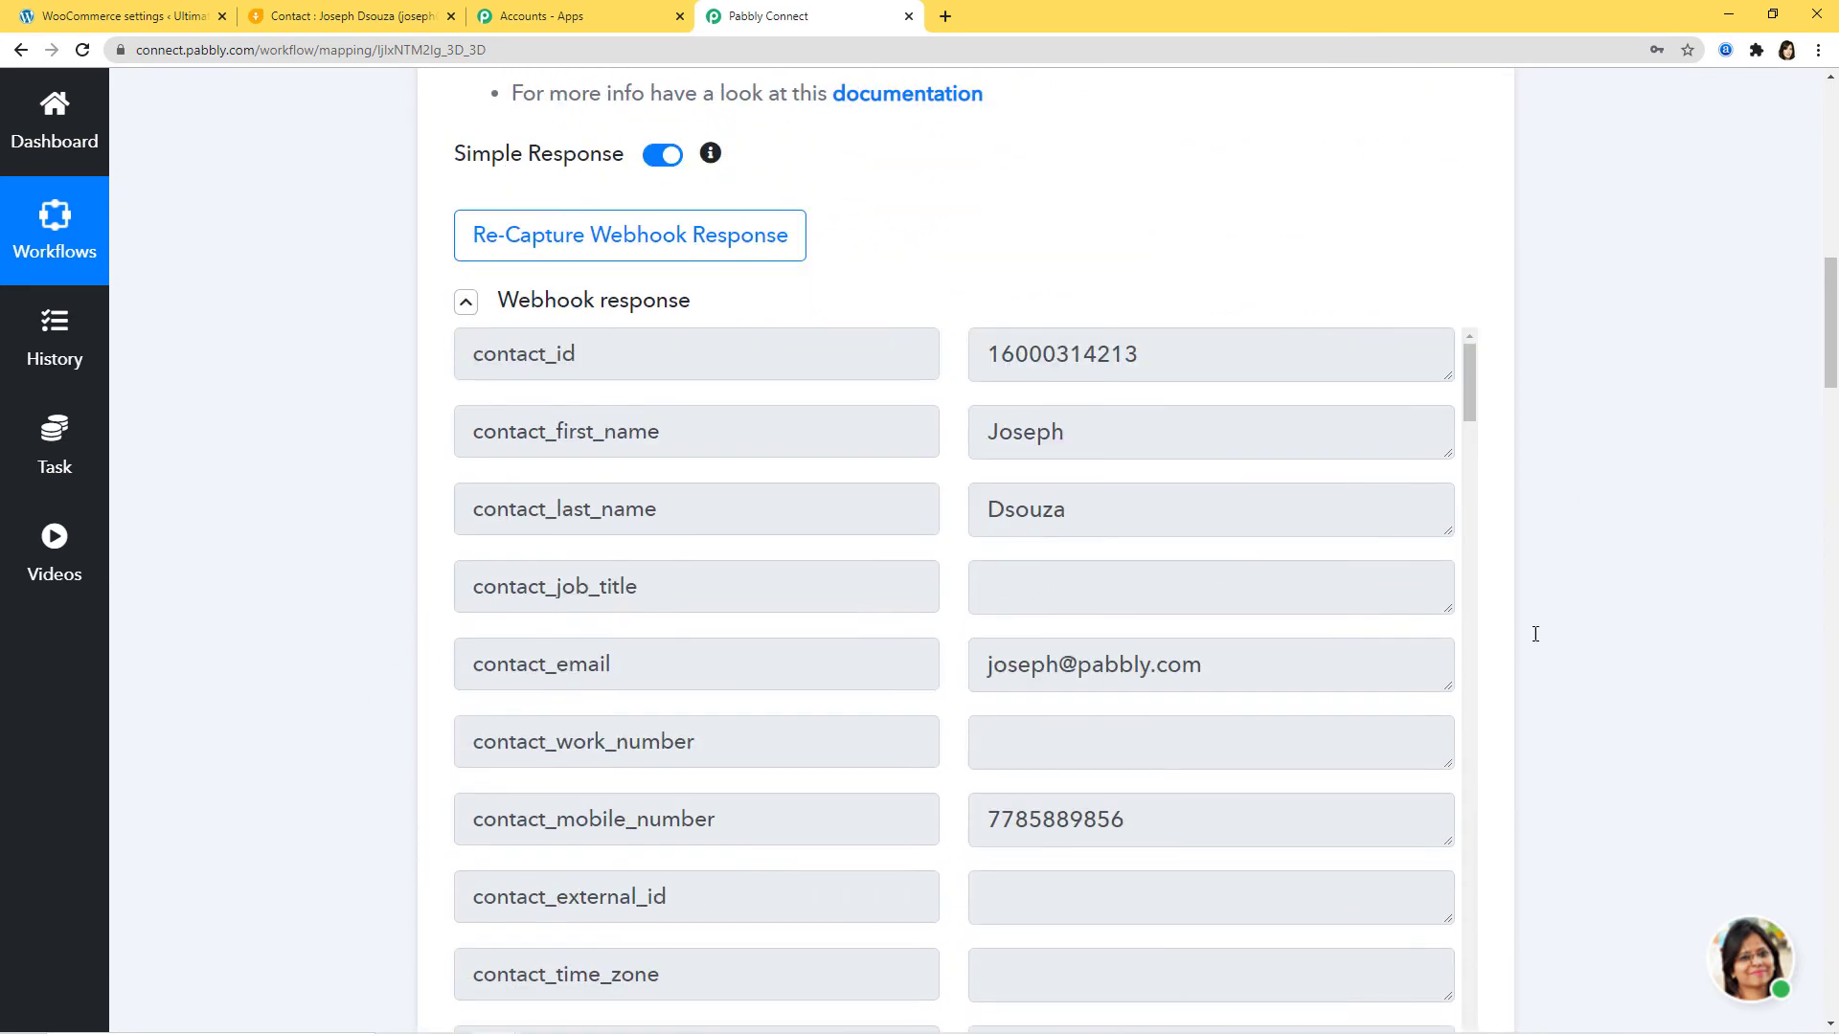
scroll(1628, 613, down, 2)
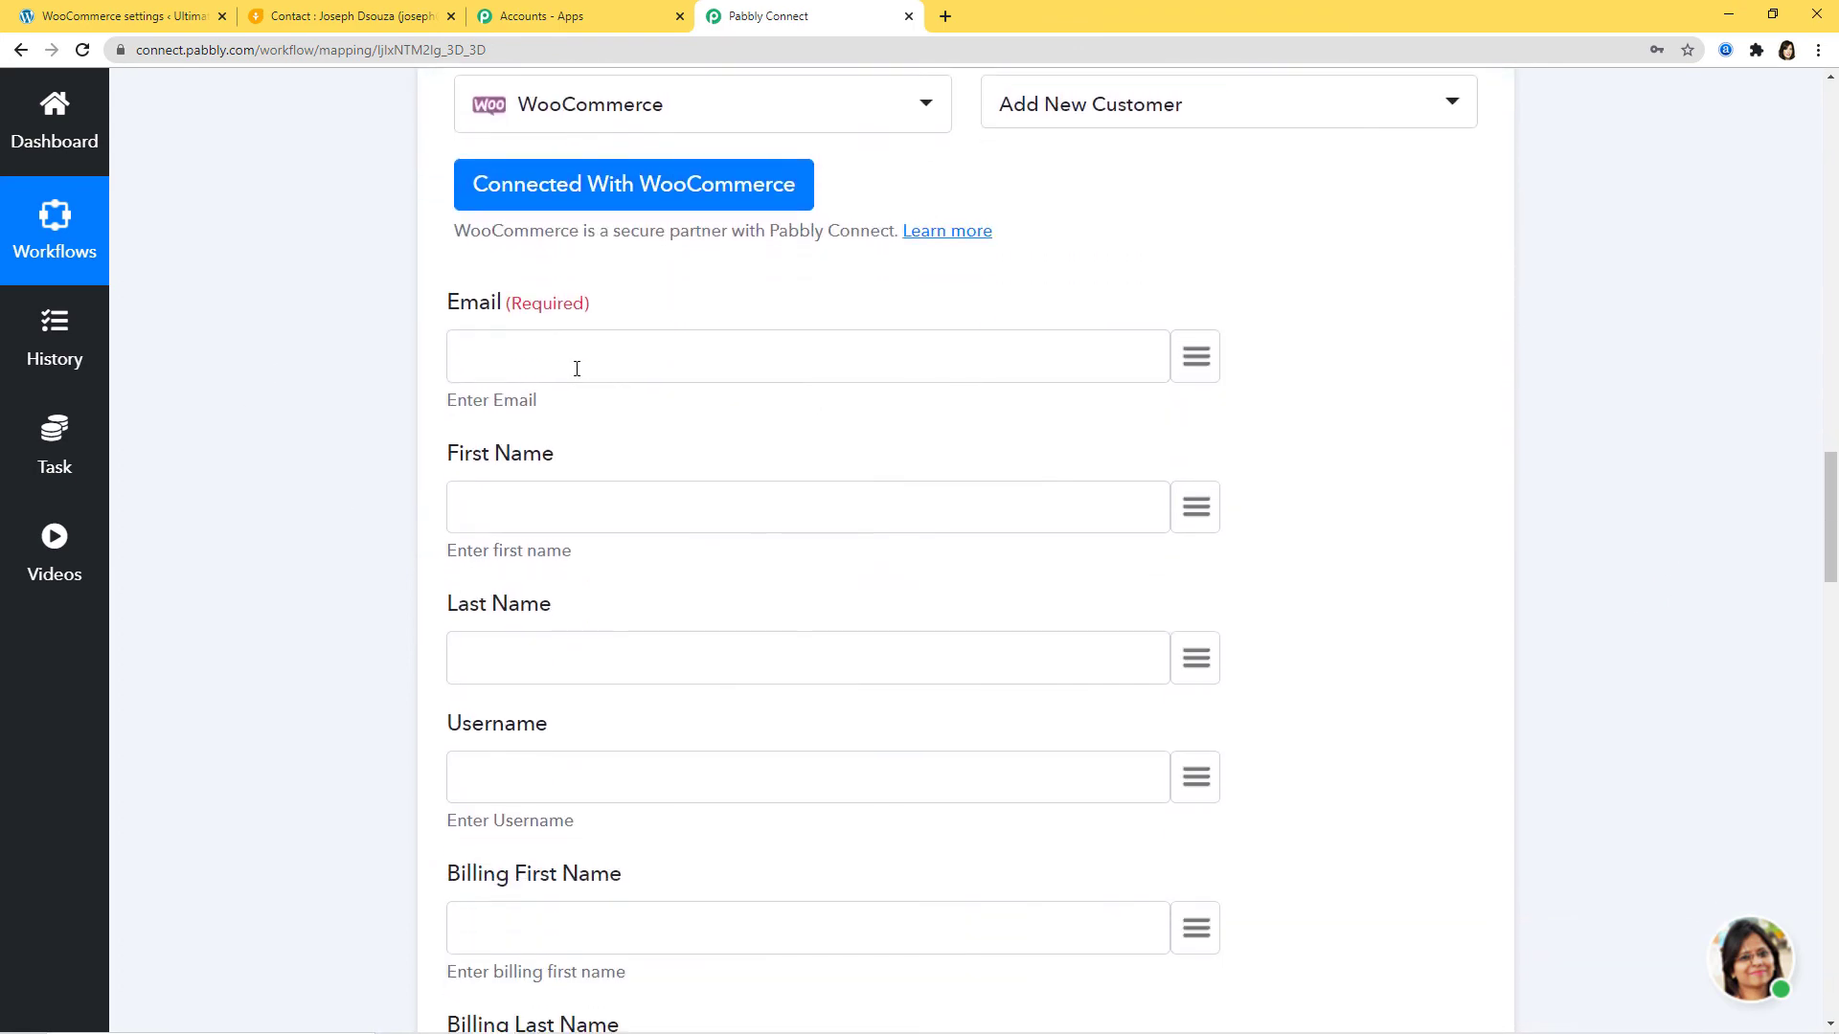
Step: Map contact_email, contact_first_name and contact_last_name into Email, First Name and Last Name
click(1196, 357)
text(ema)
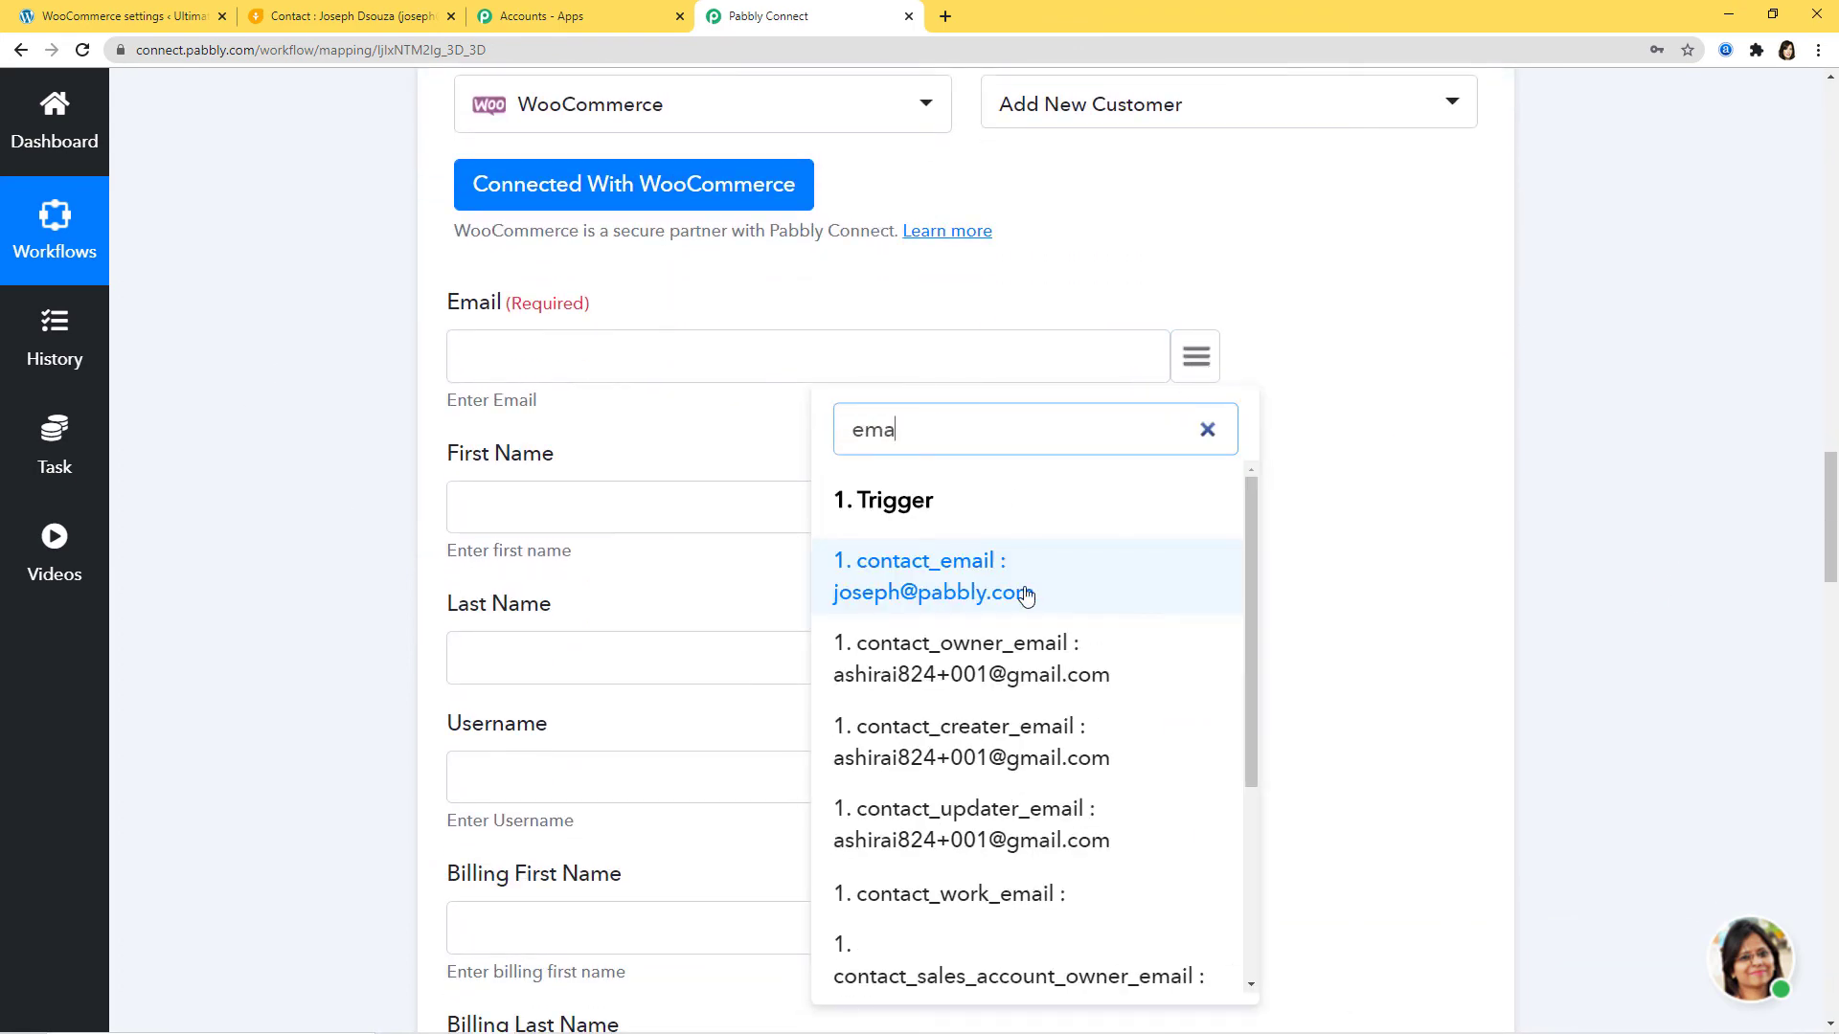
click(1025, 595)
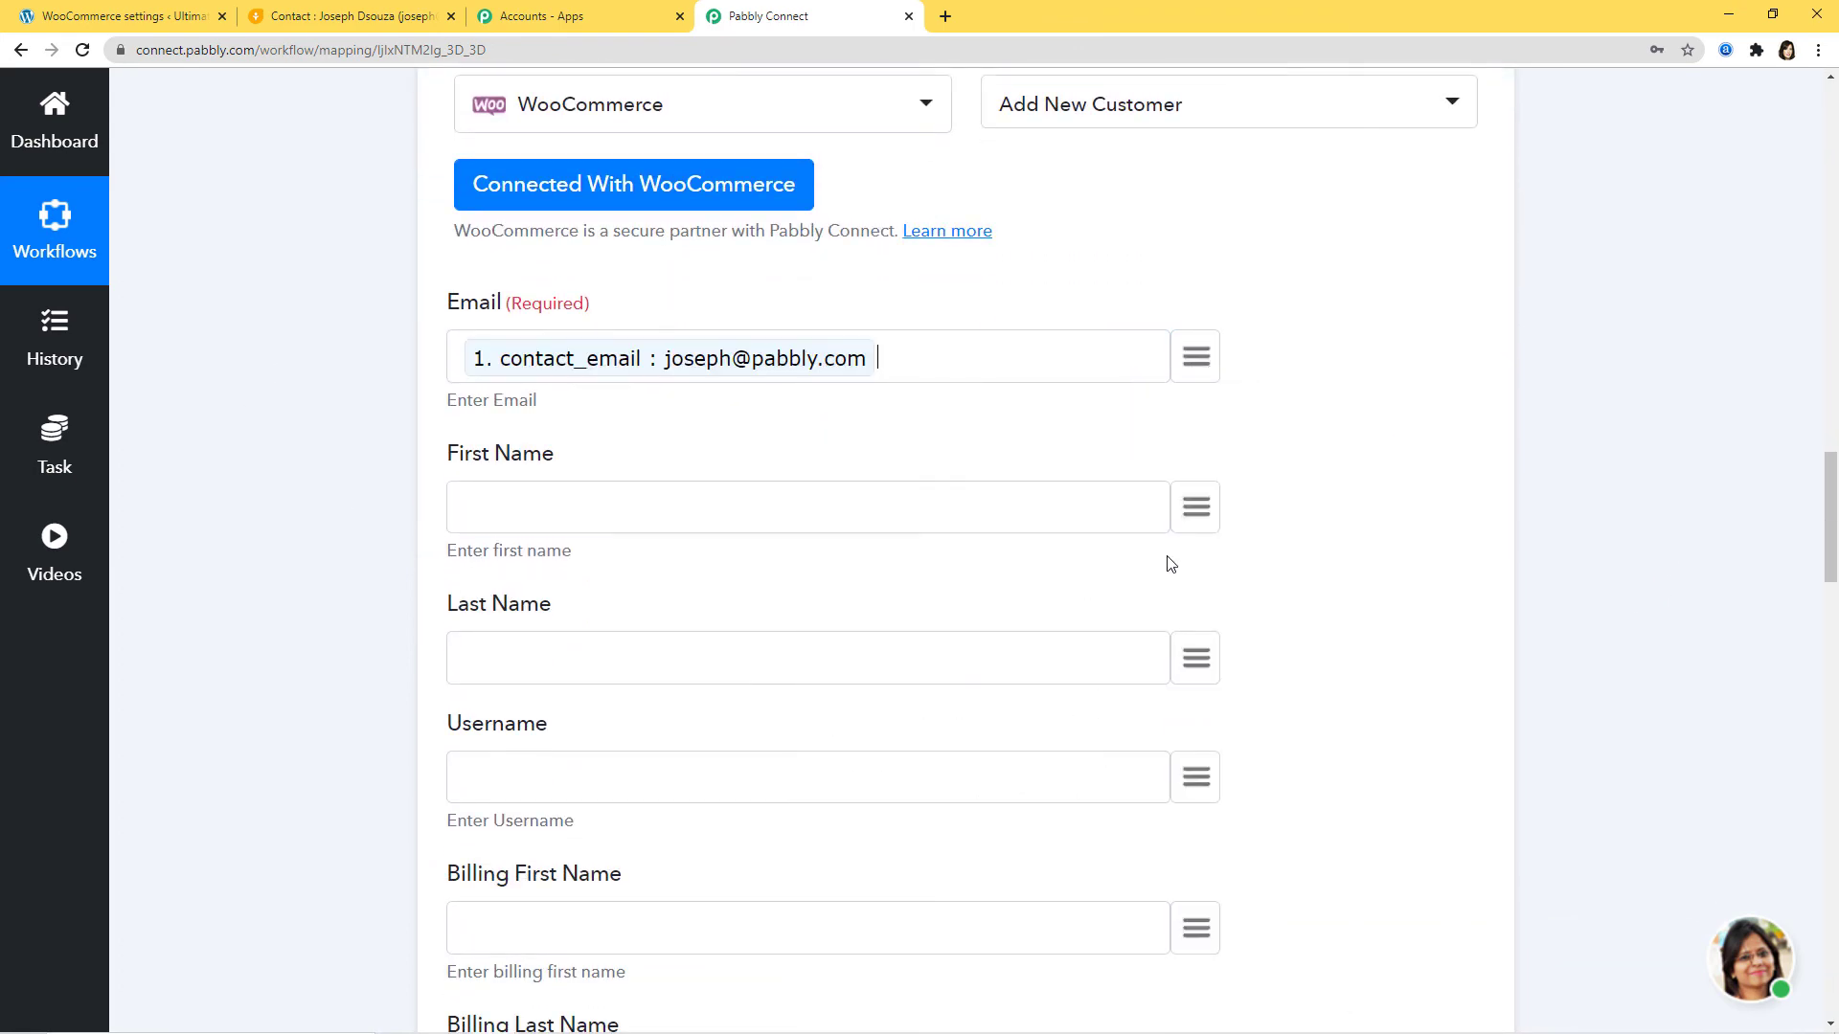
click(1191, 511)
text(fir)
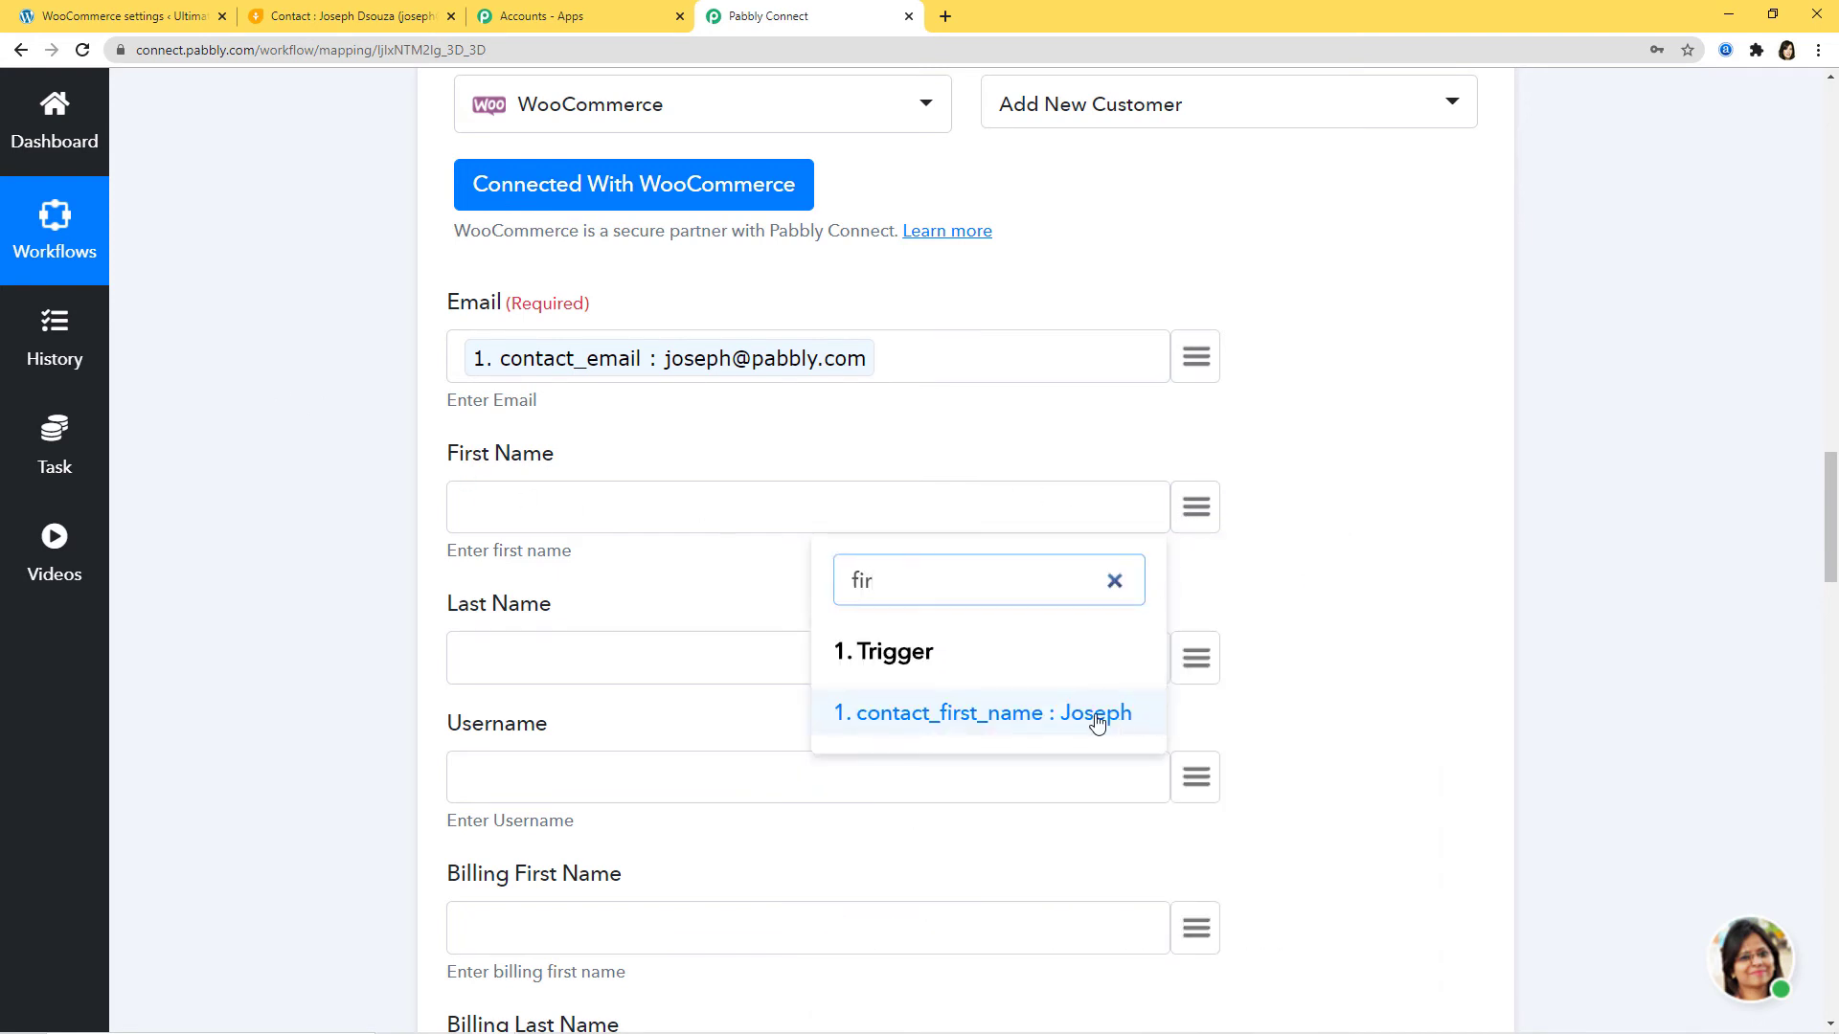
click(1097, 720)
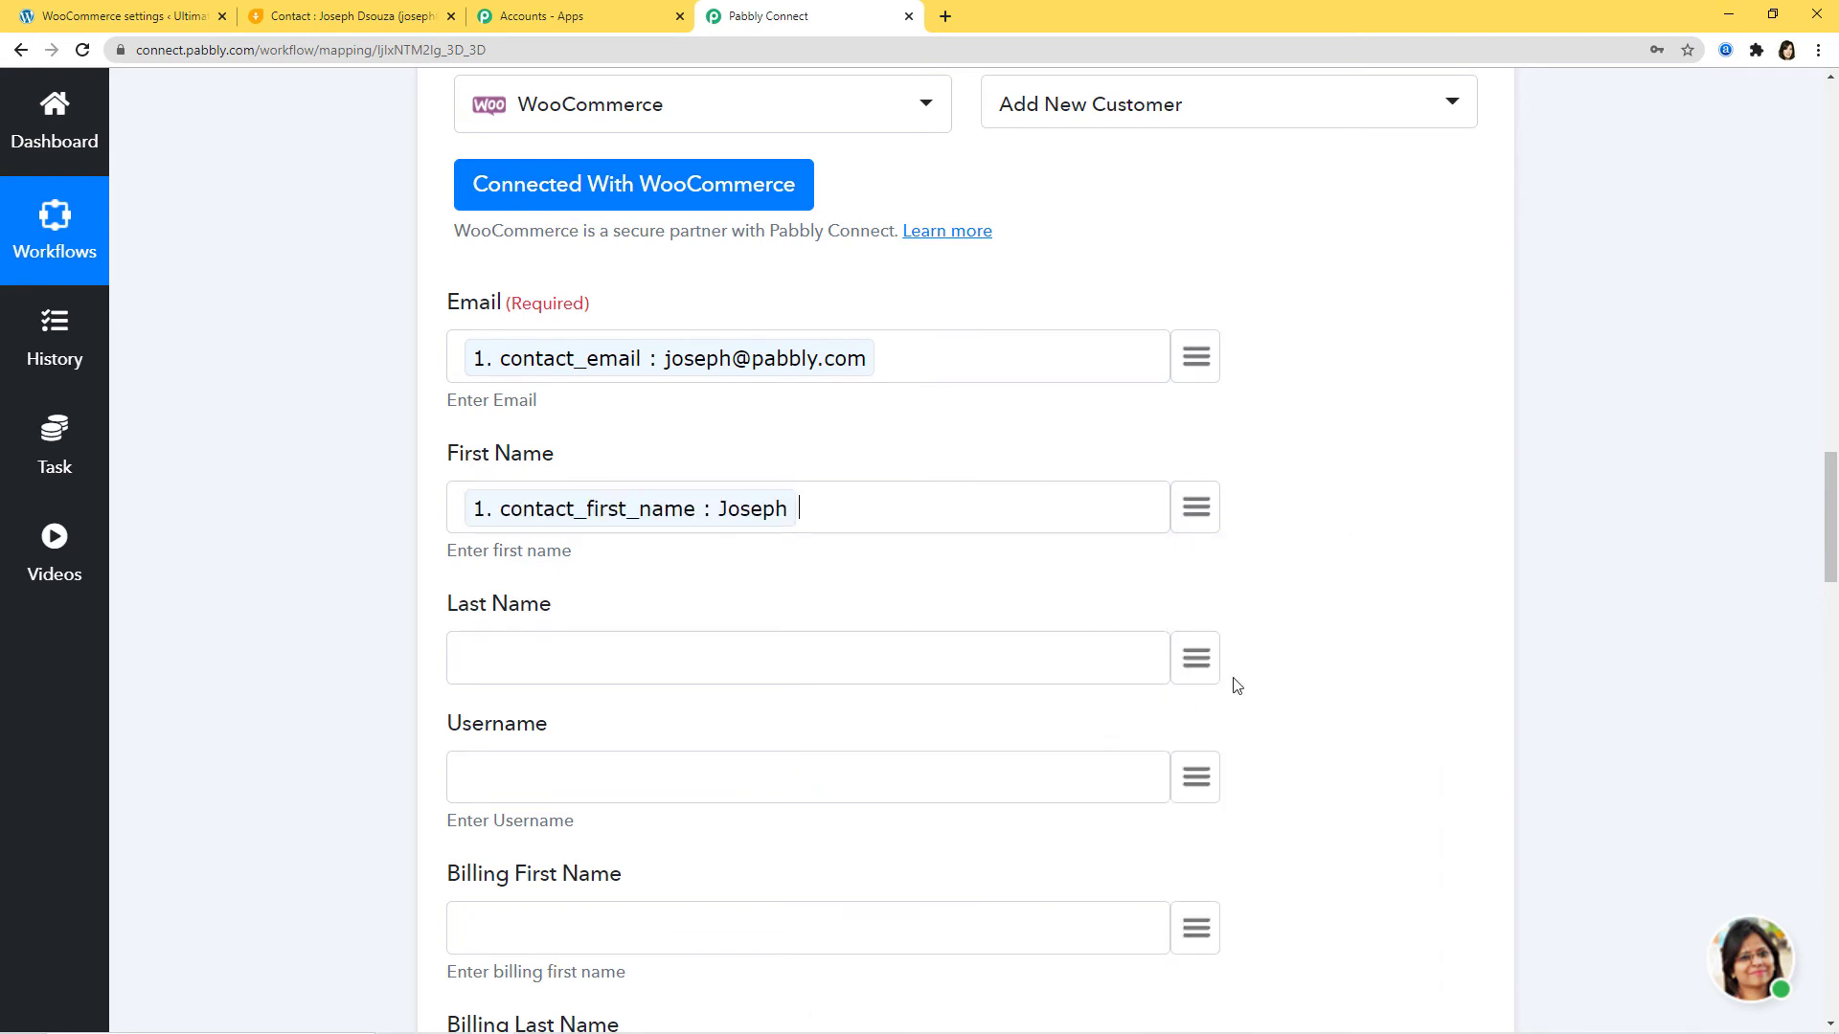
click(1186, 663)
text(last)
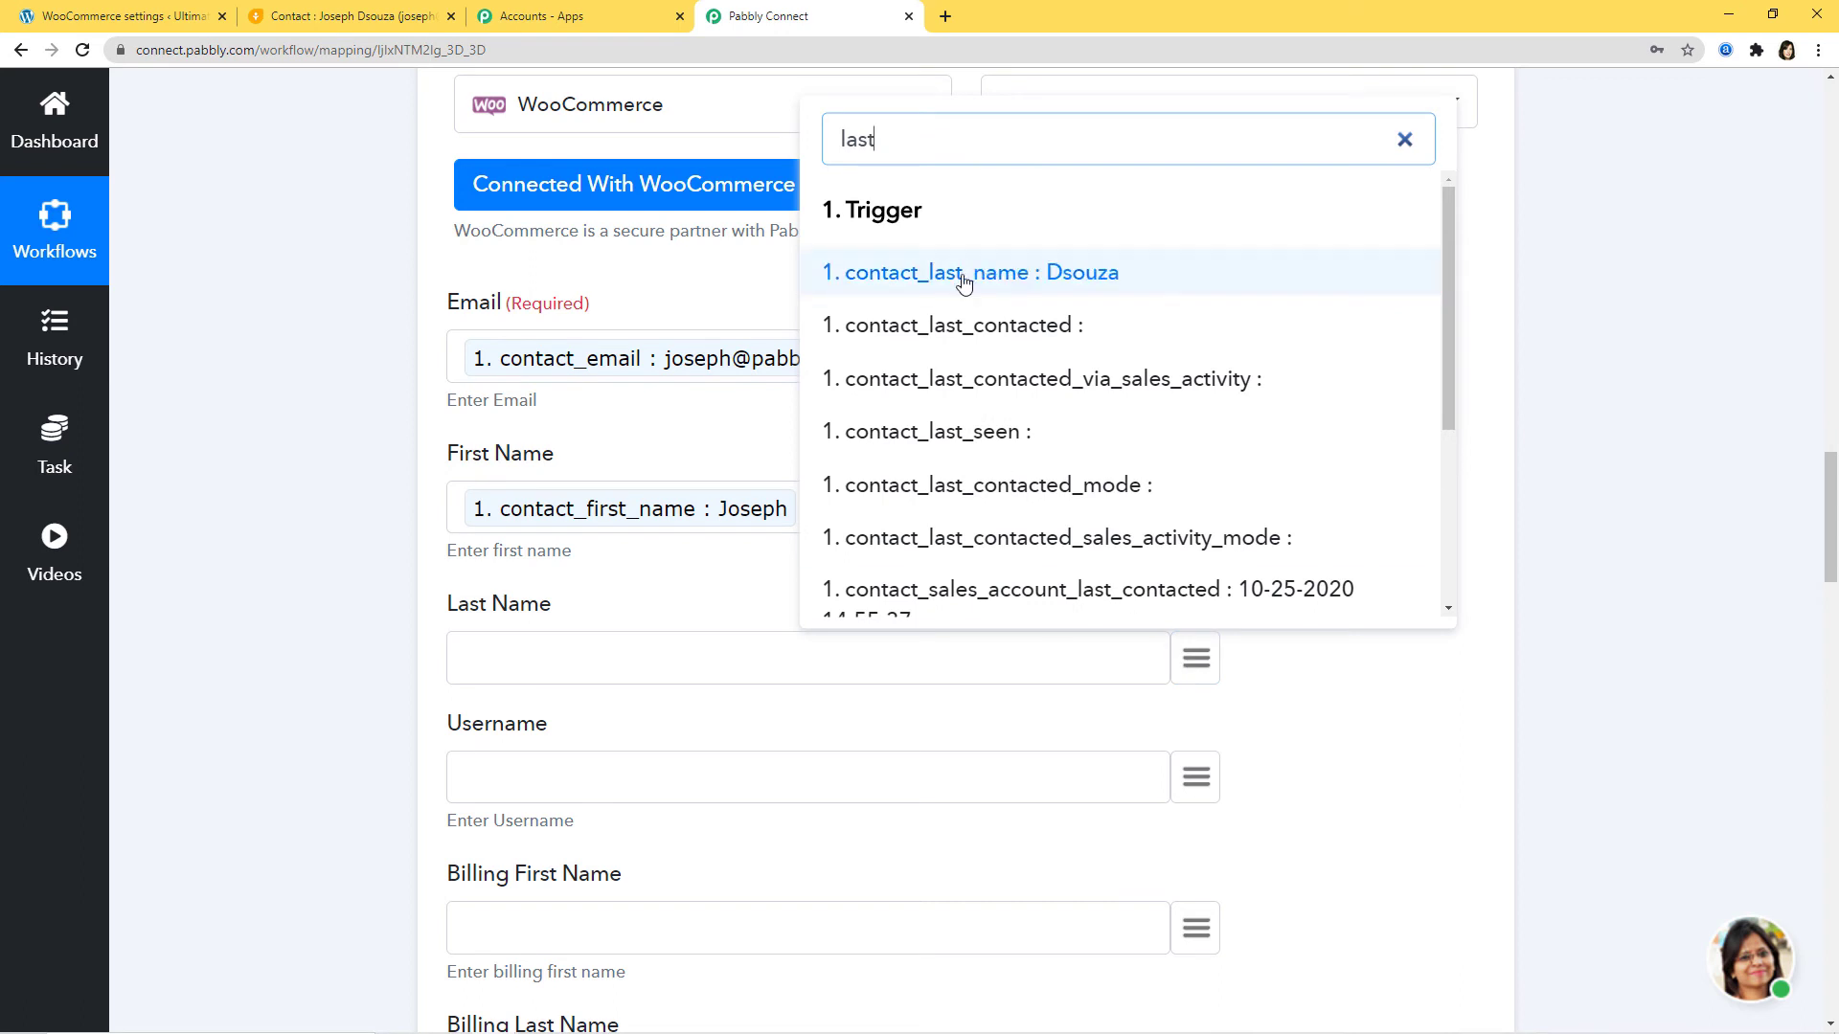
click(1021, 276)
Step: Map contact_email into Billing Email and contact_sales_account_phone into Billing Phone
scroll(1302, 800, down, 5)
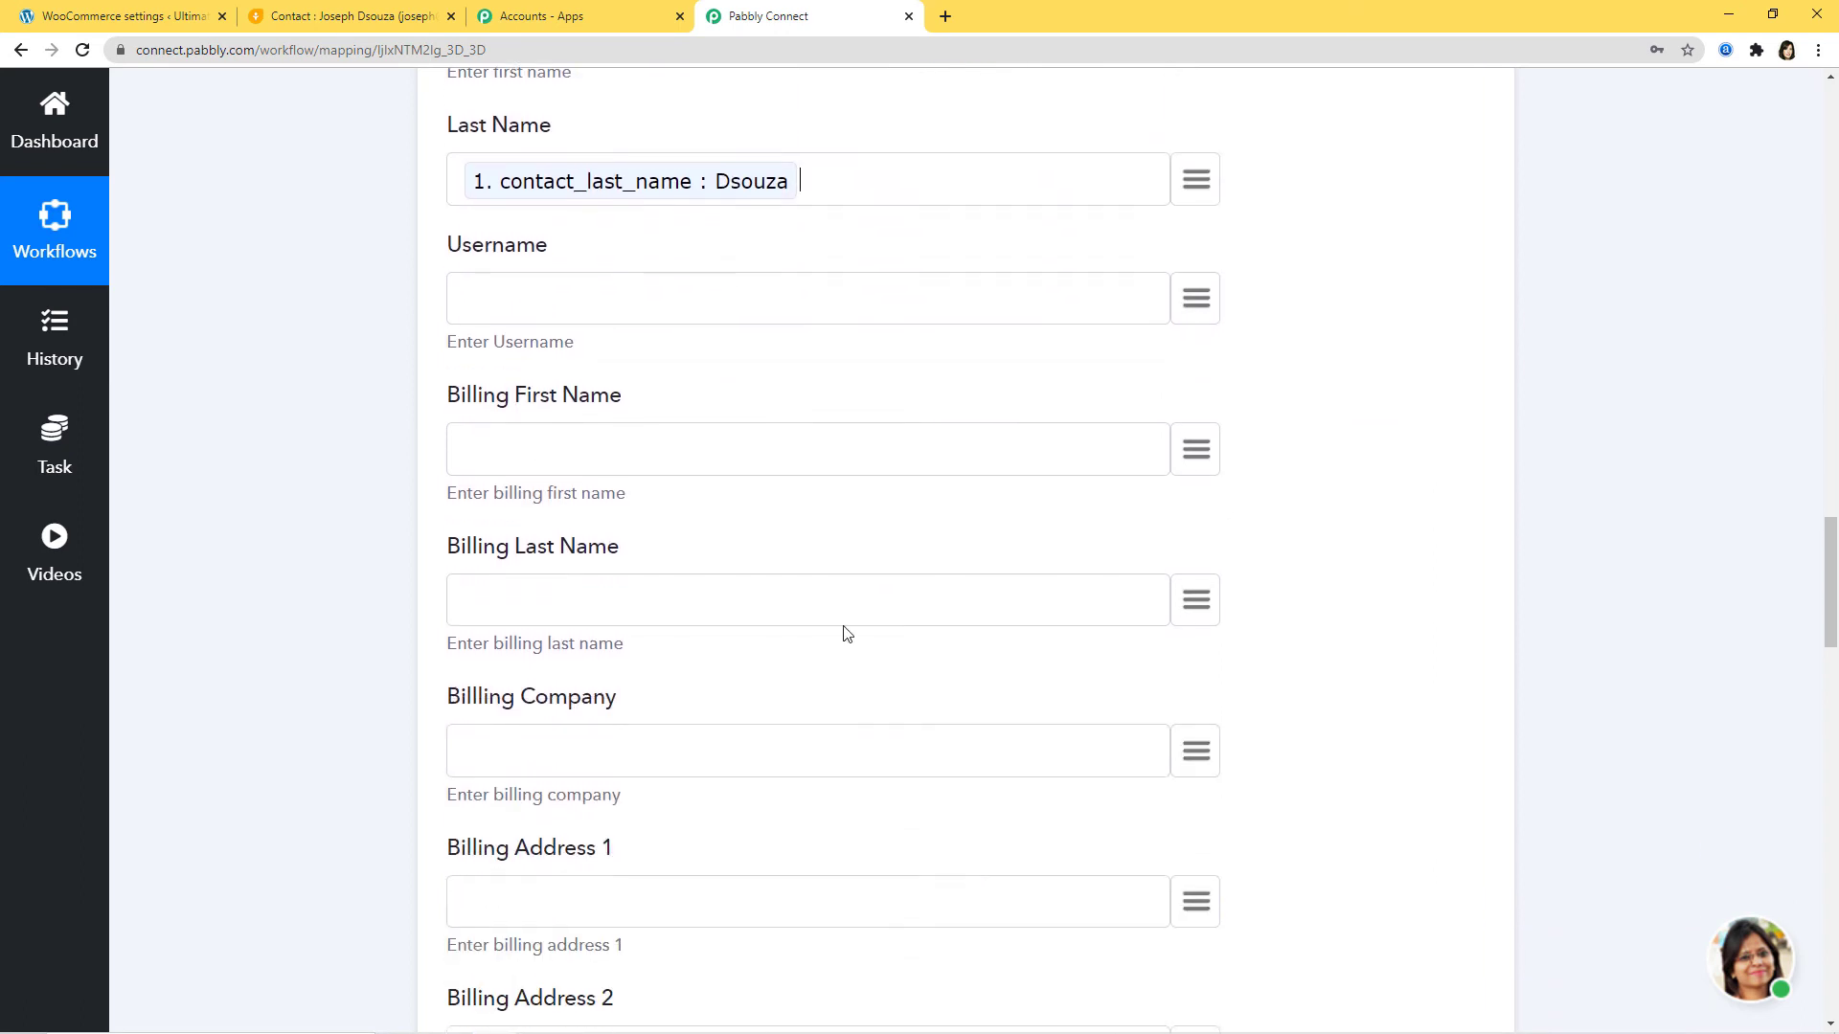
scroll(1174, 476, down, 7)
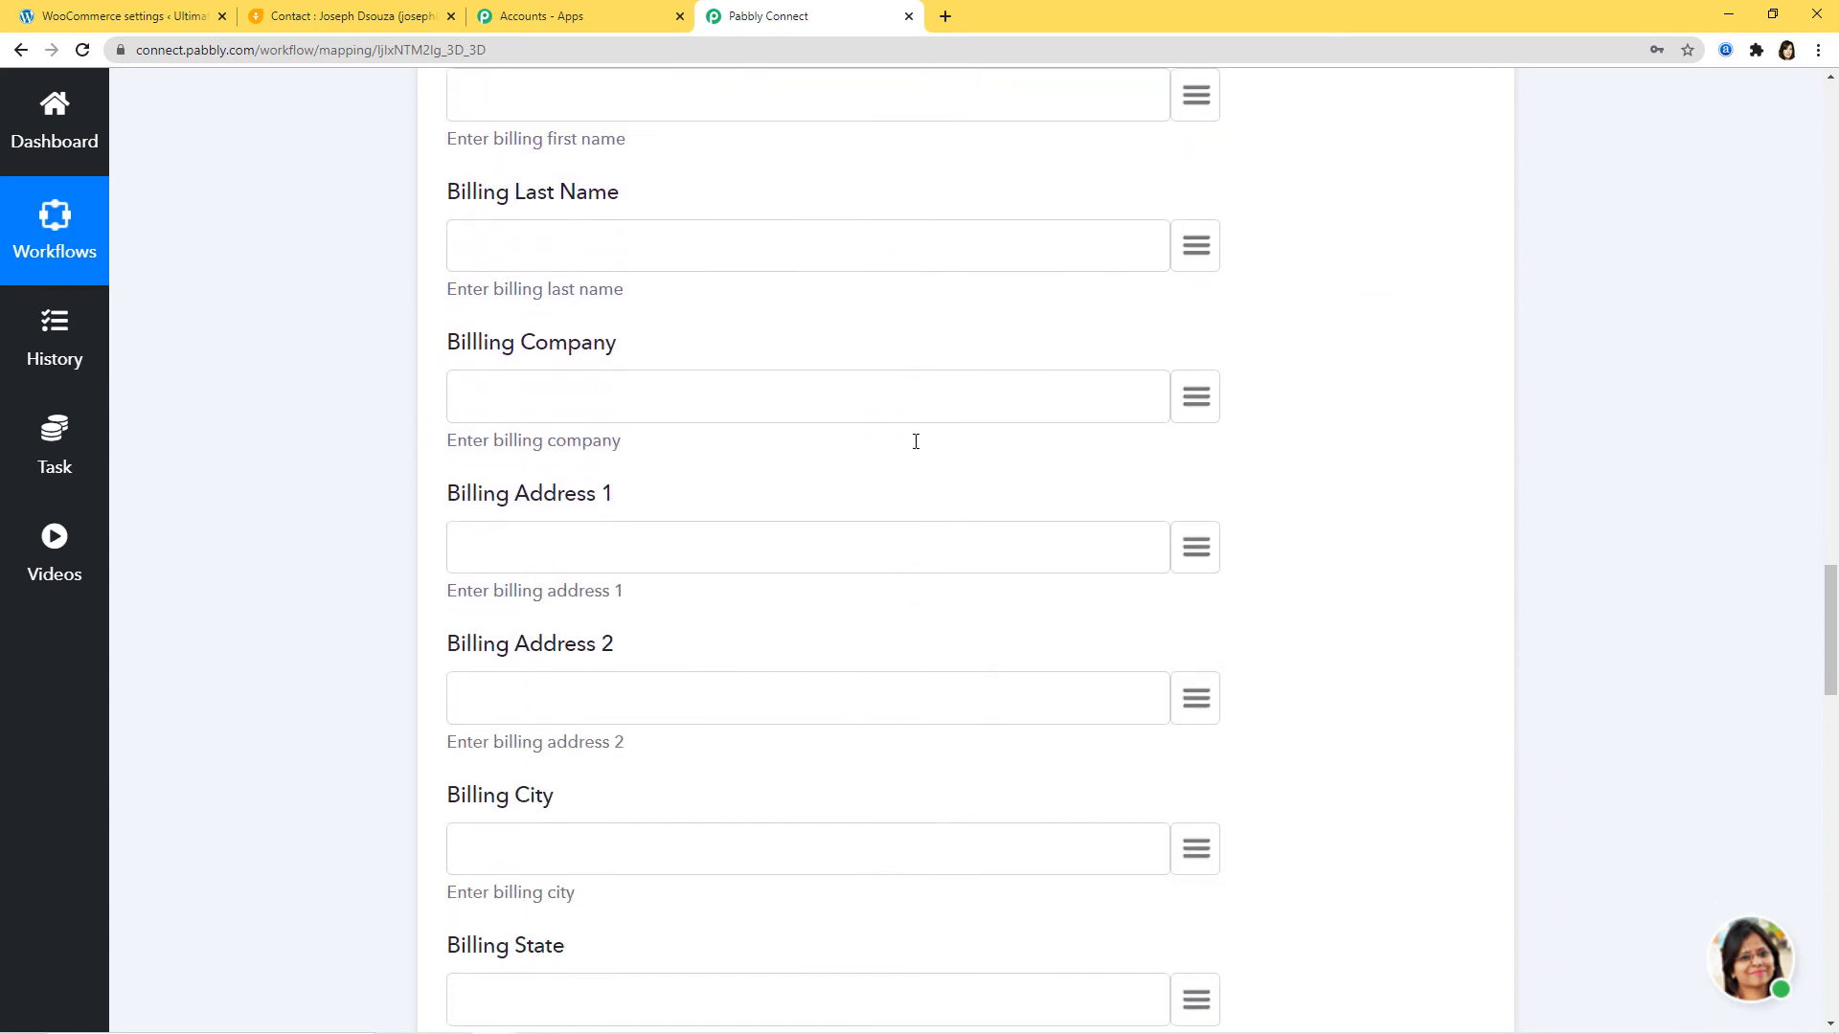
scroll(1123, 595, down, 6)
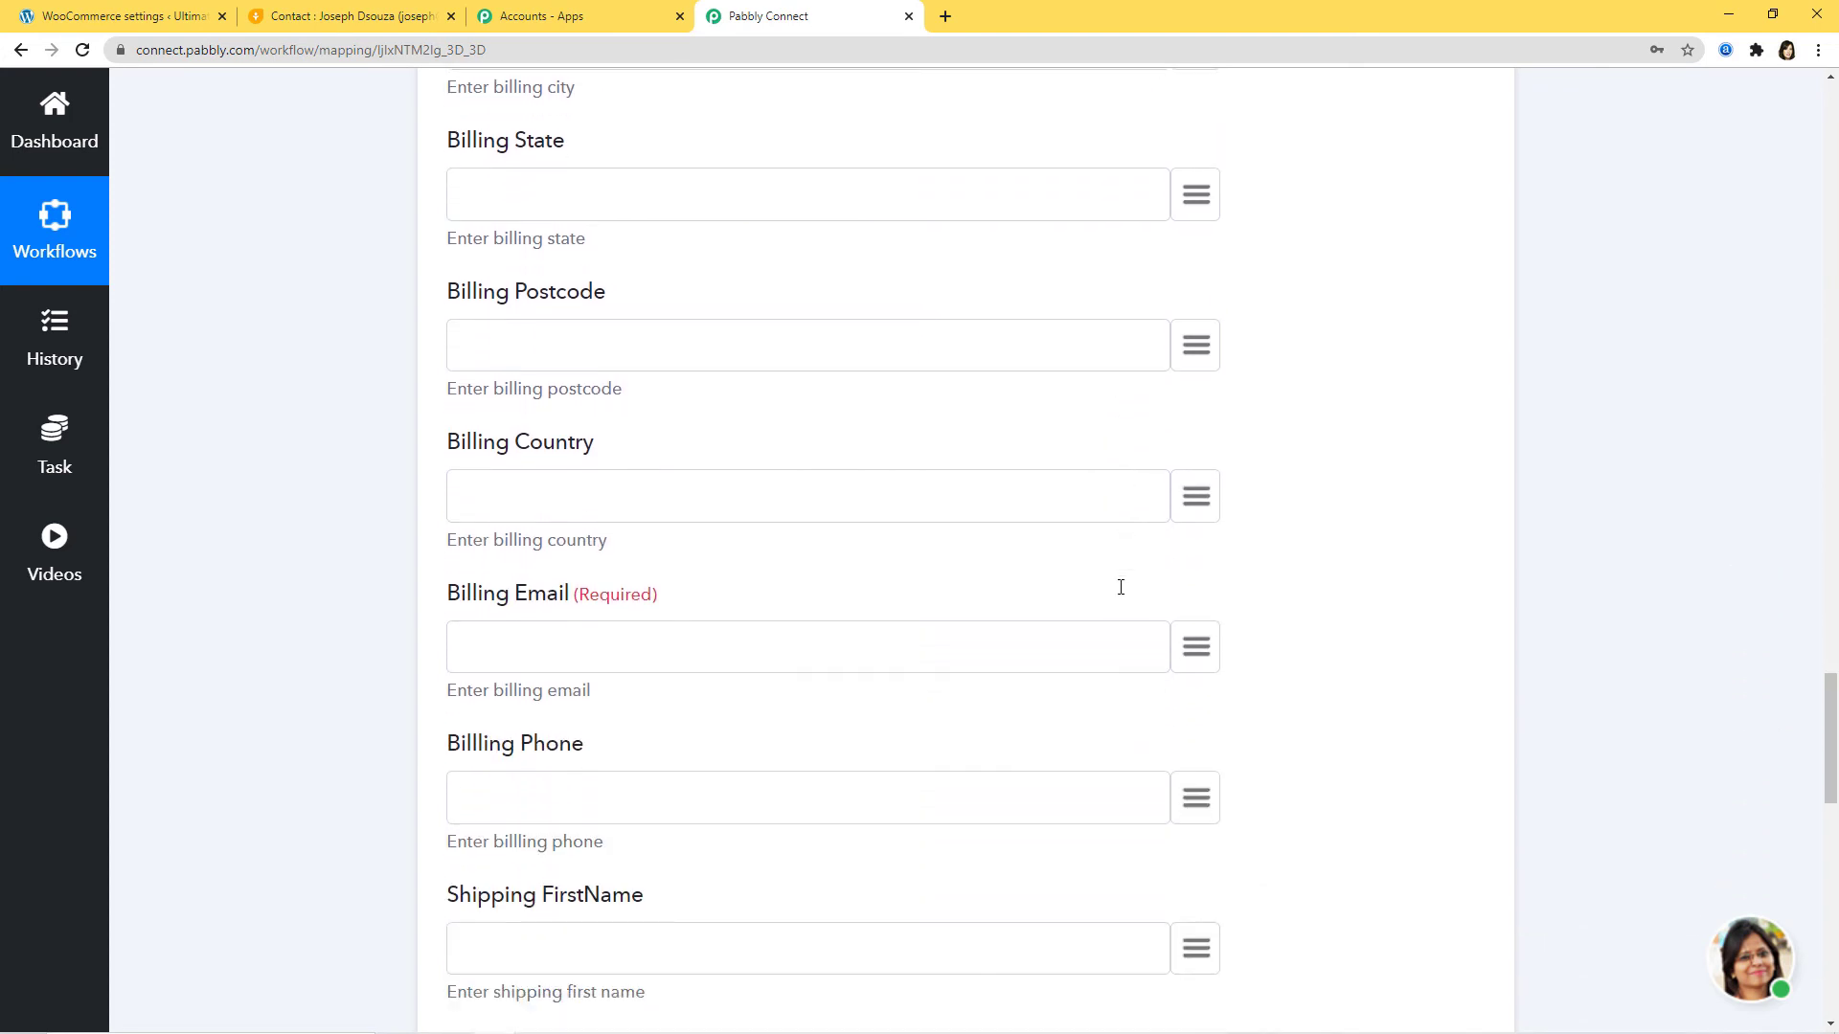
click(1194, 469)
text(ema)
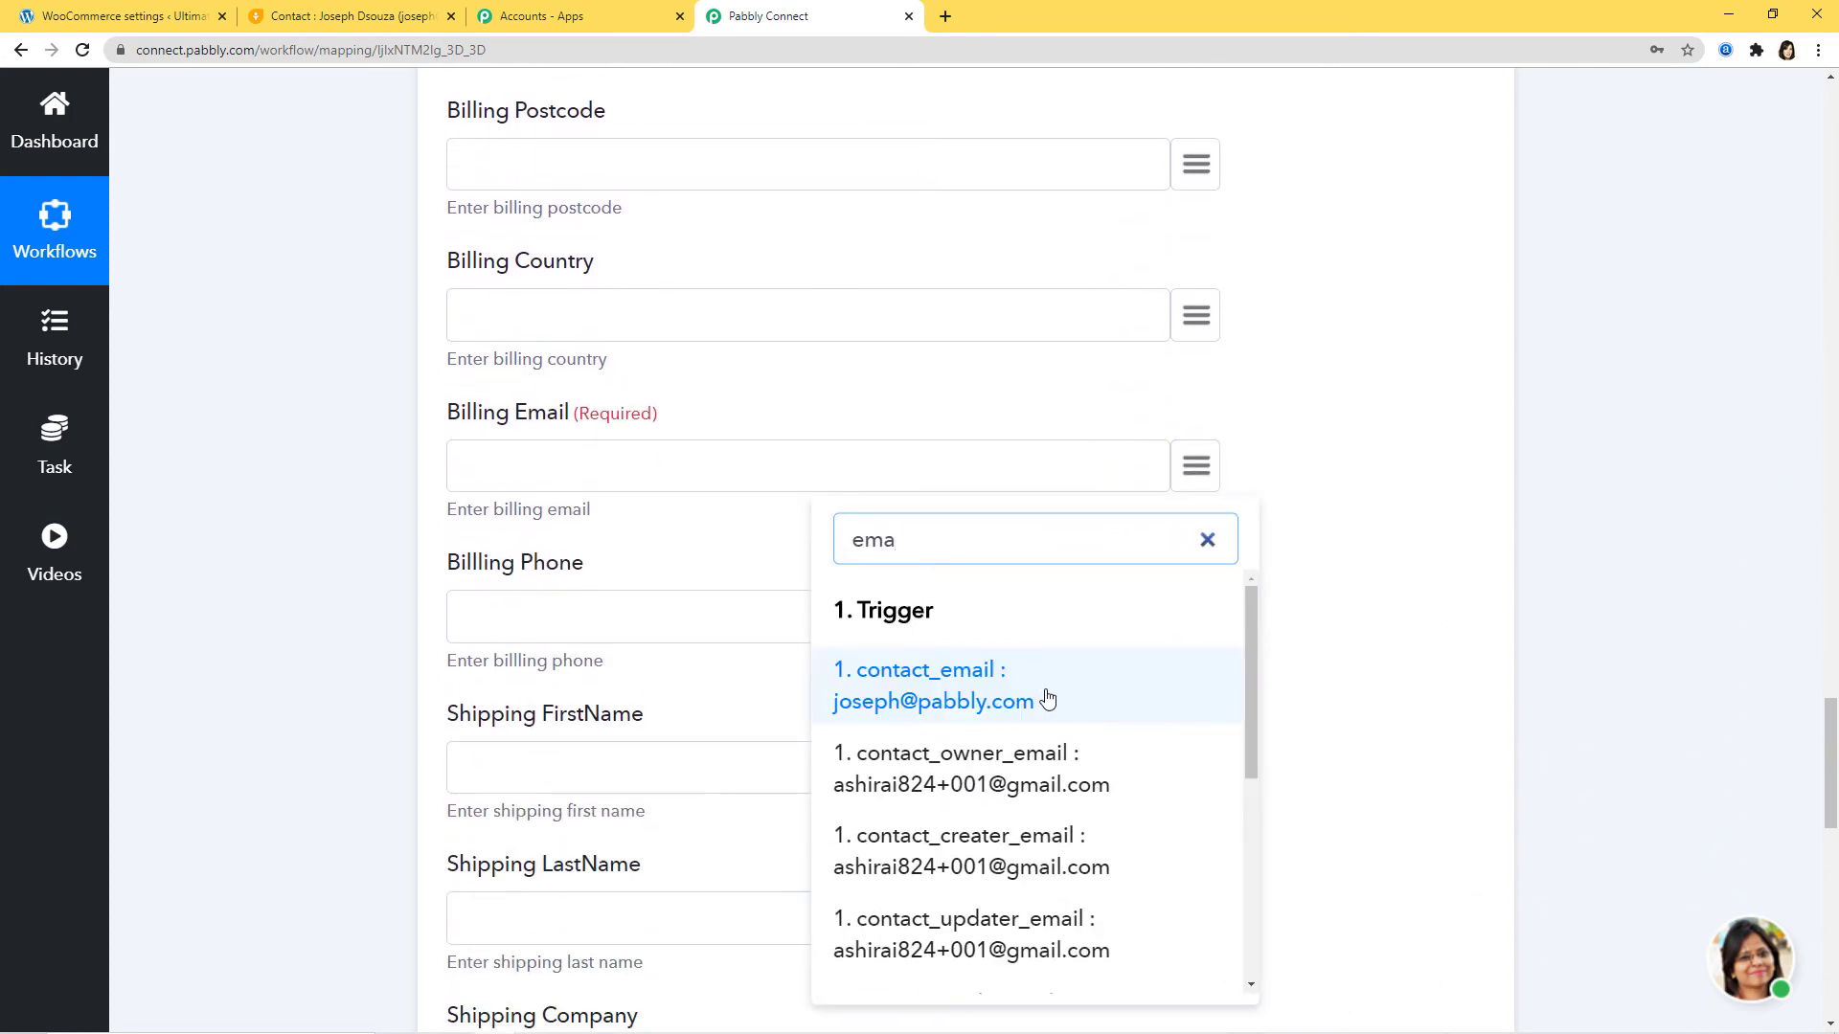
click(1050, 697)
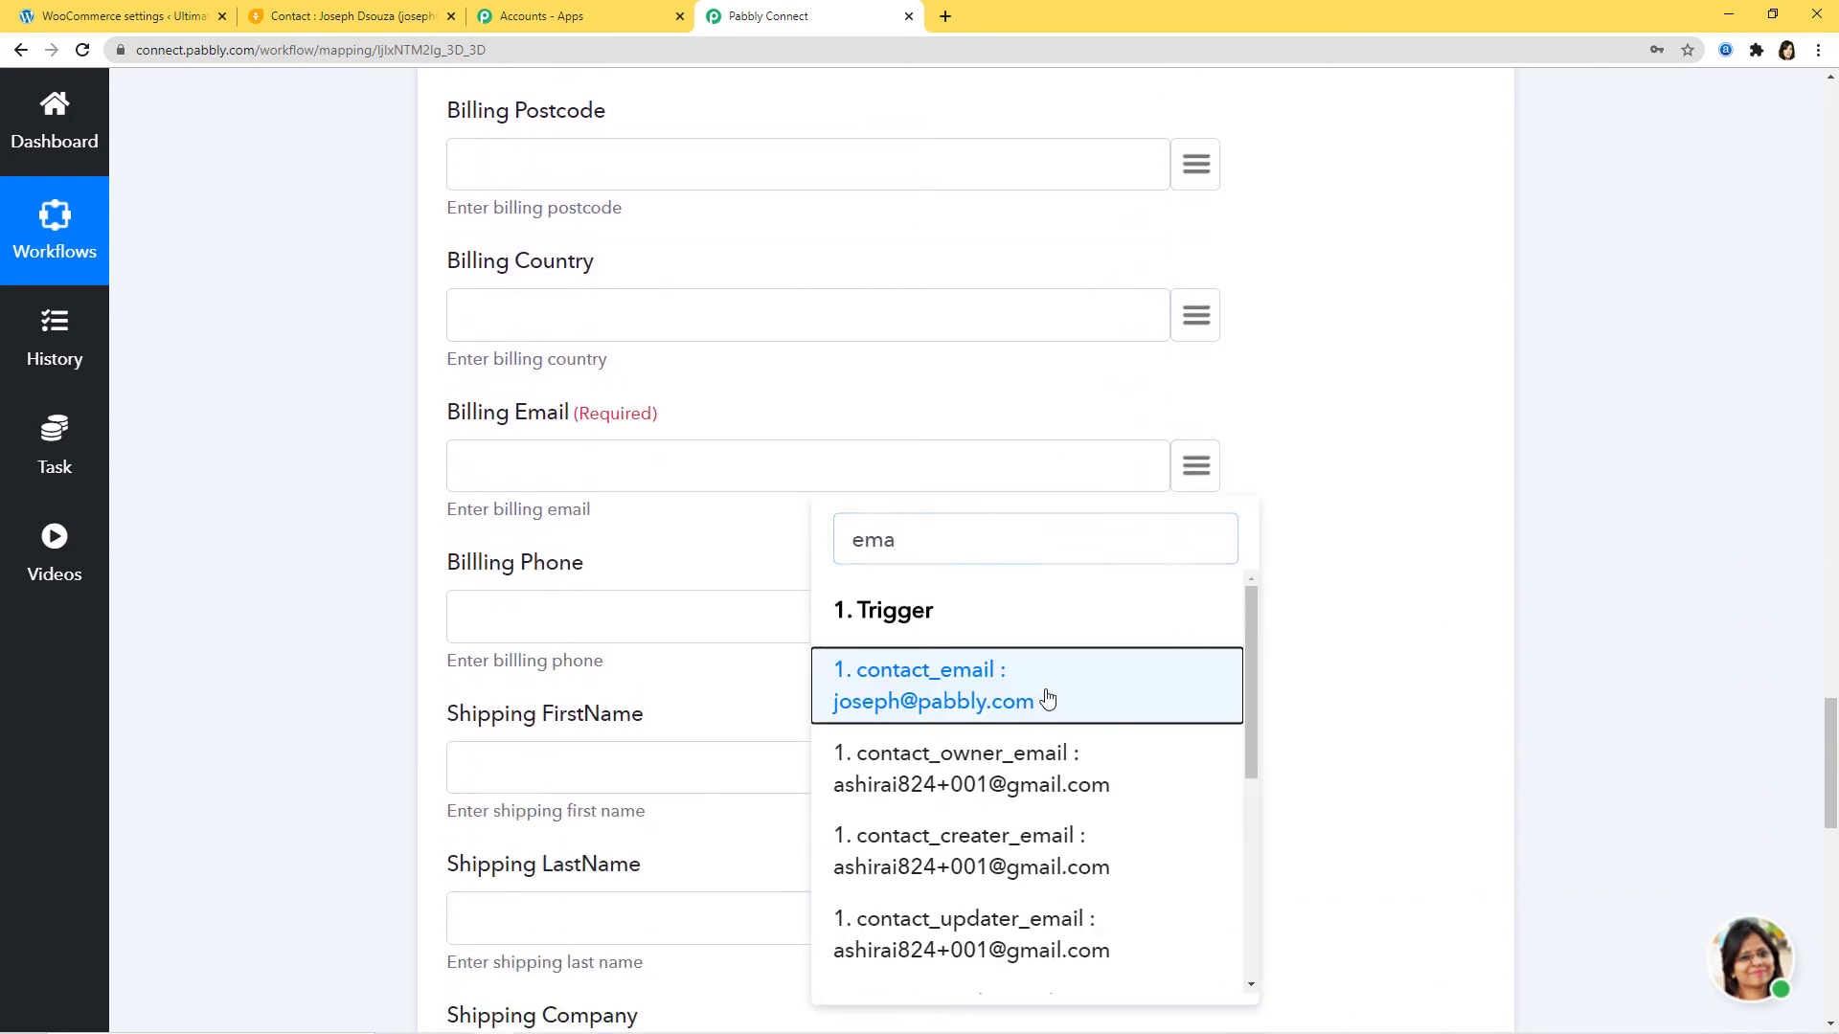
scroll(1388, 561, down, 1)
scroll(1387, 561, down, 1)
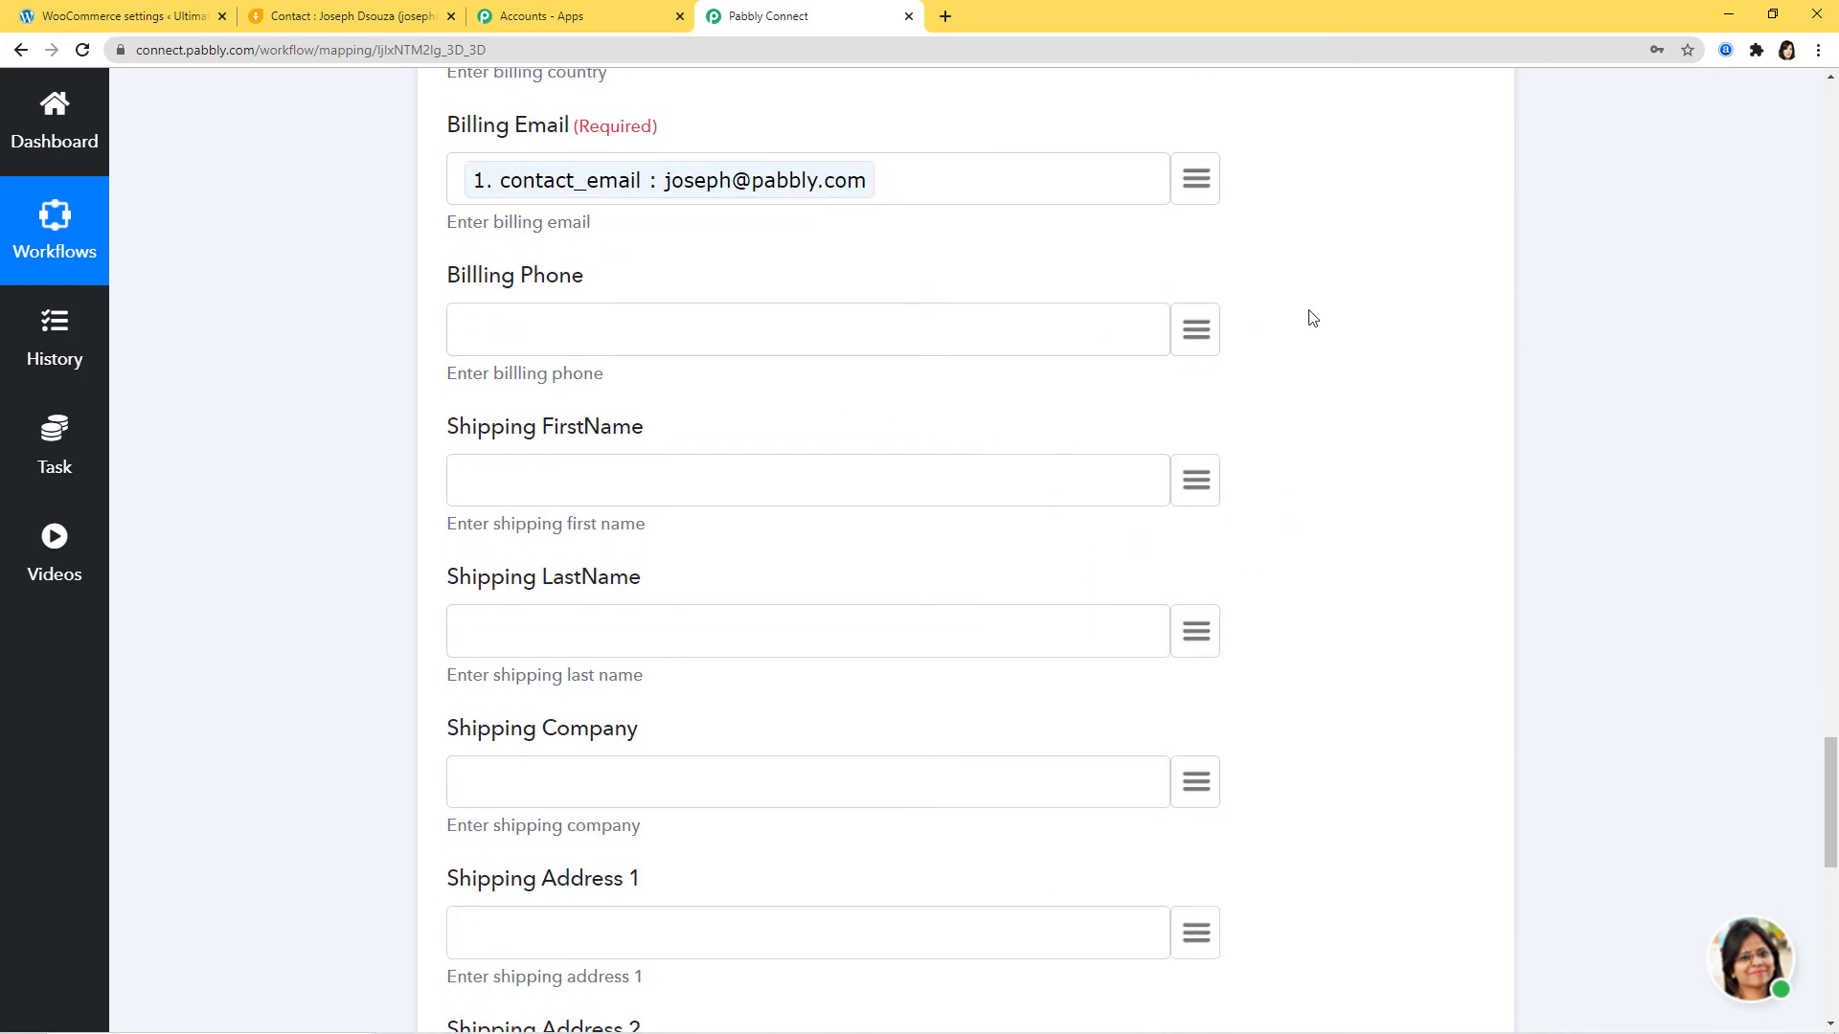
click(1195, 335)
text(pho)
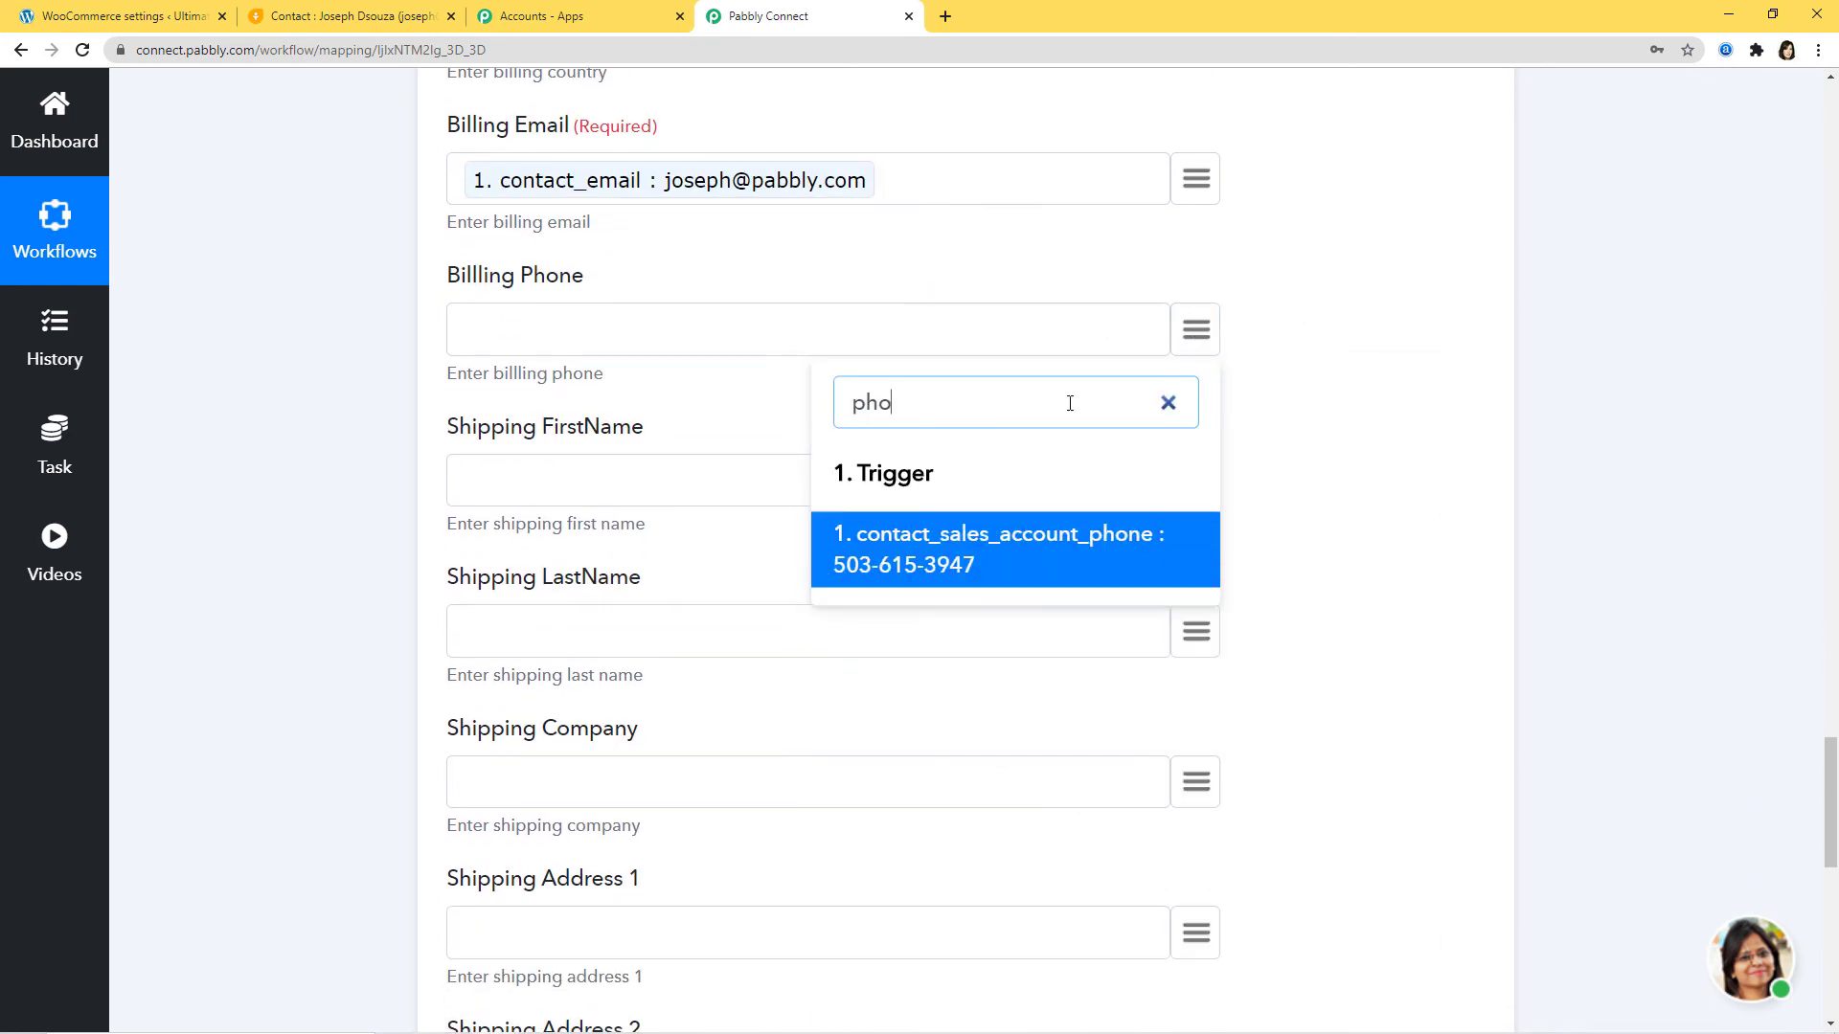
click(1048, 551)
scroll(1525, 446, down, 8)
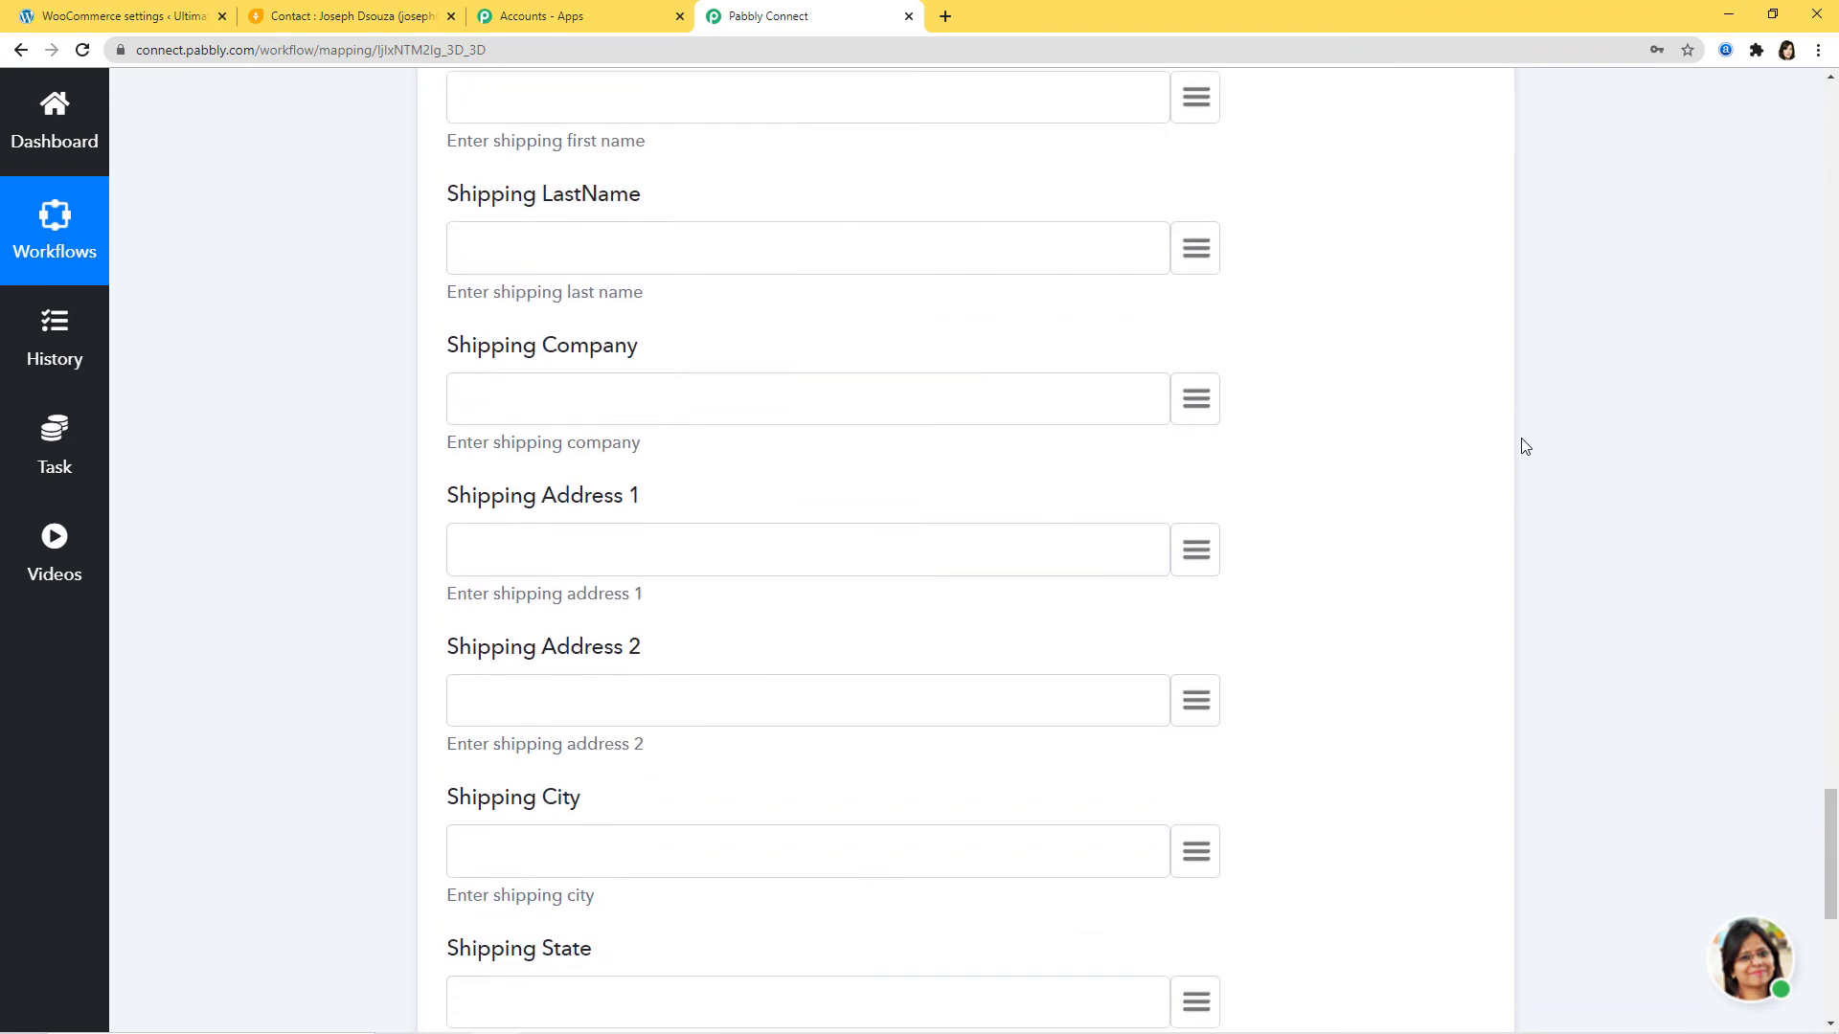
scroll(1525, 446, down, 1)
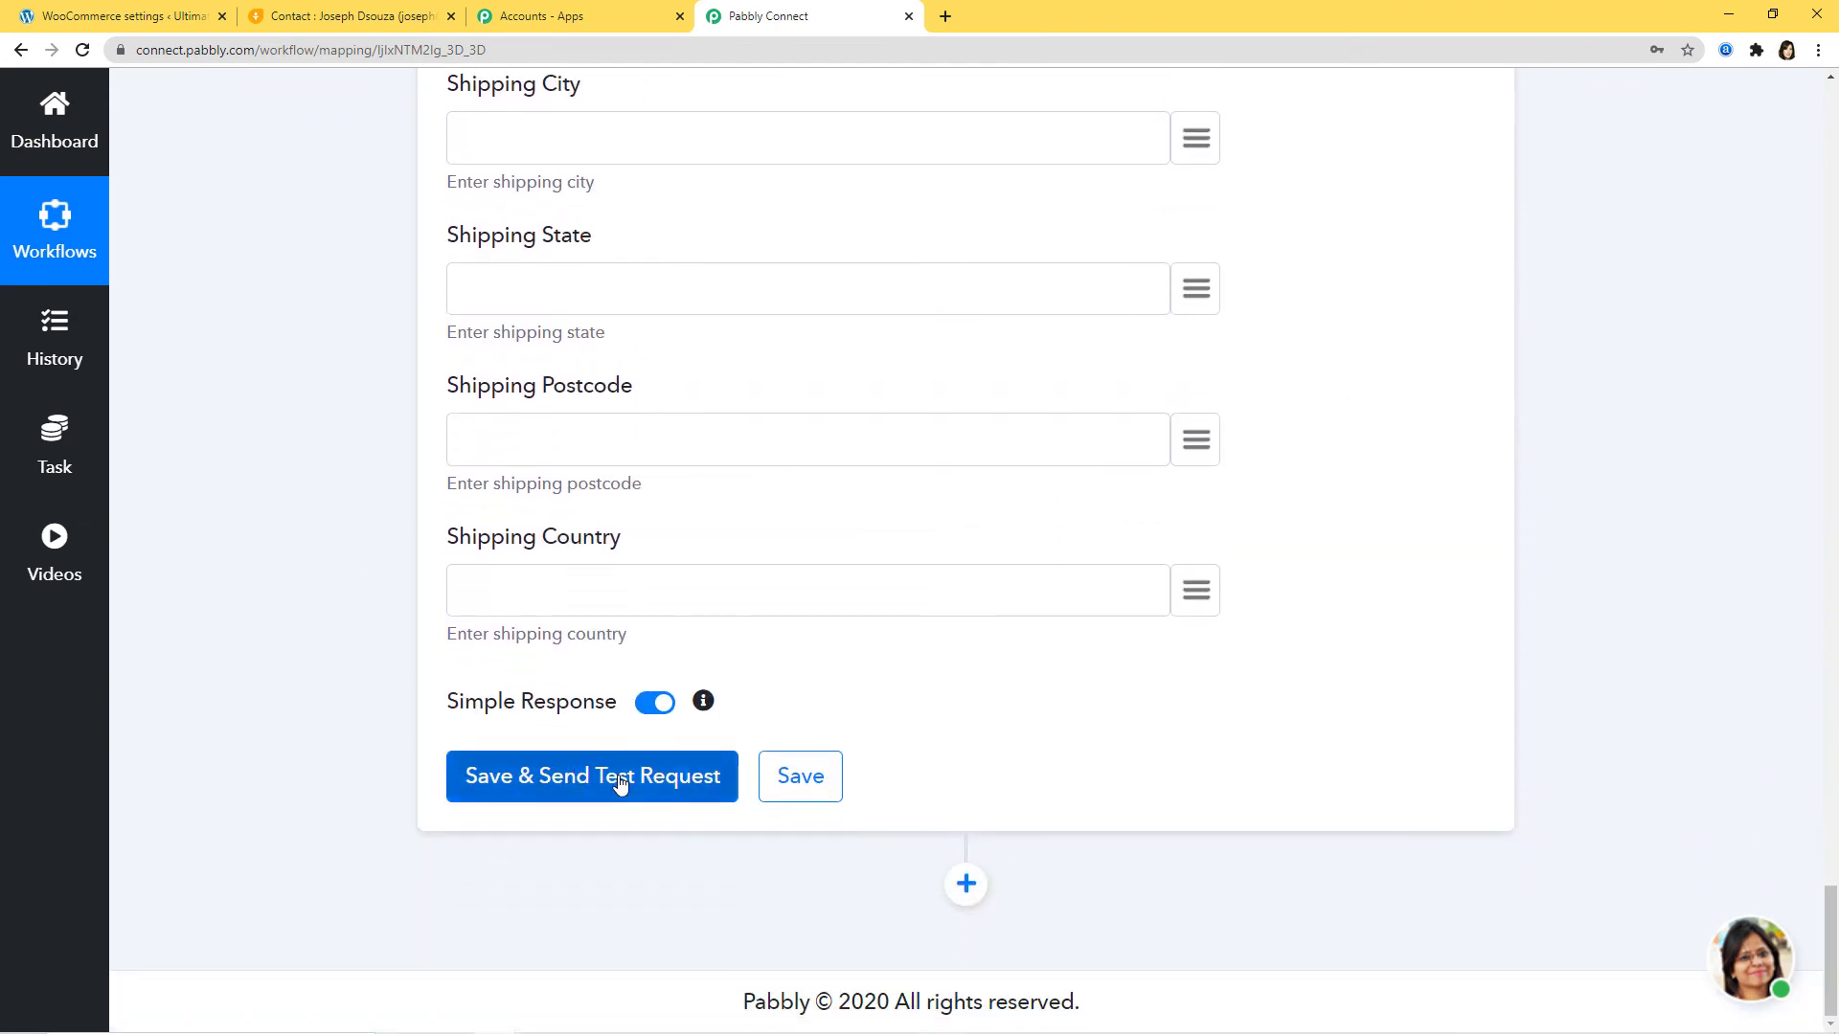
Step: Save and test the action, confirming customer id 233 with role customer in the response
click(619, 781)
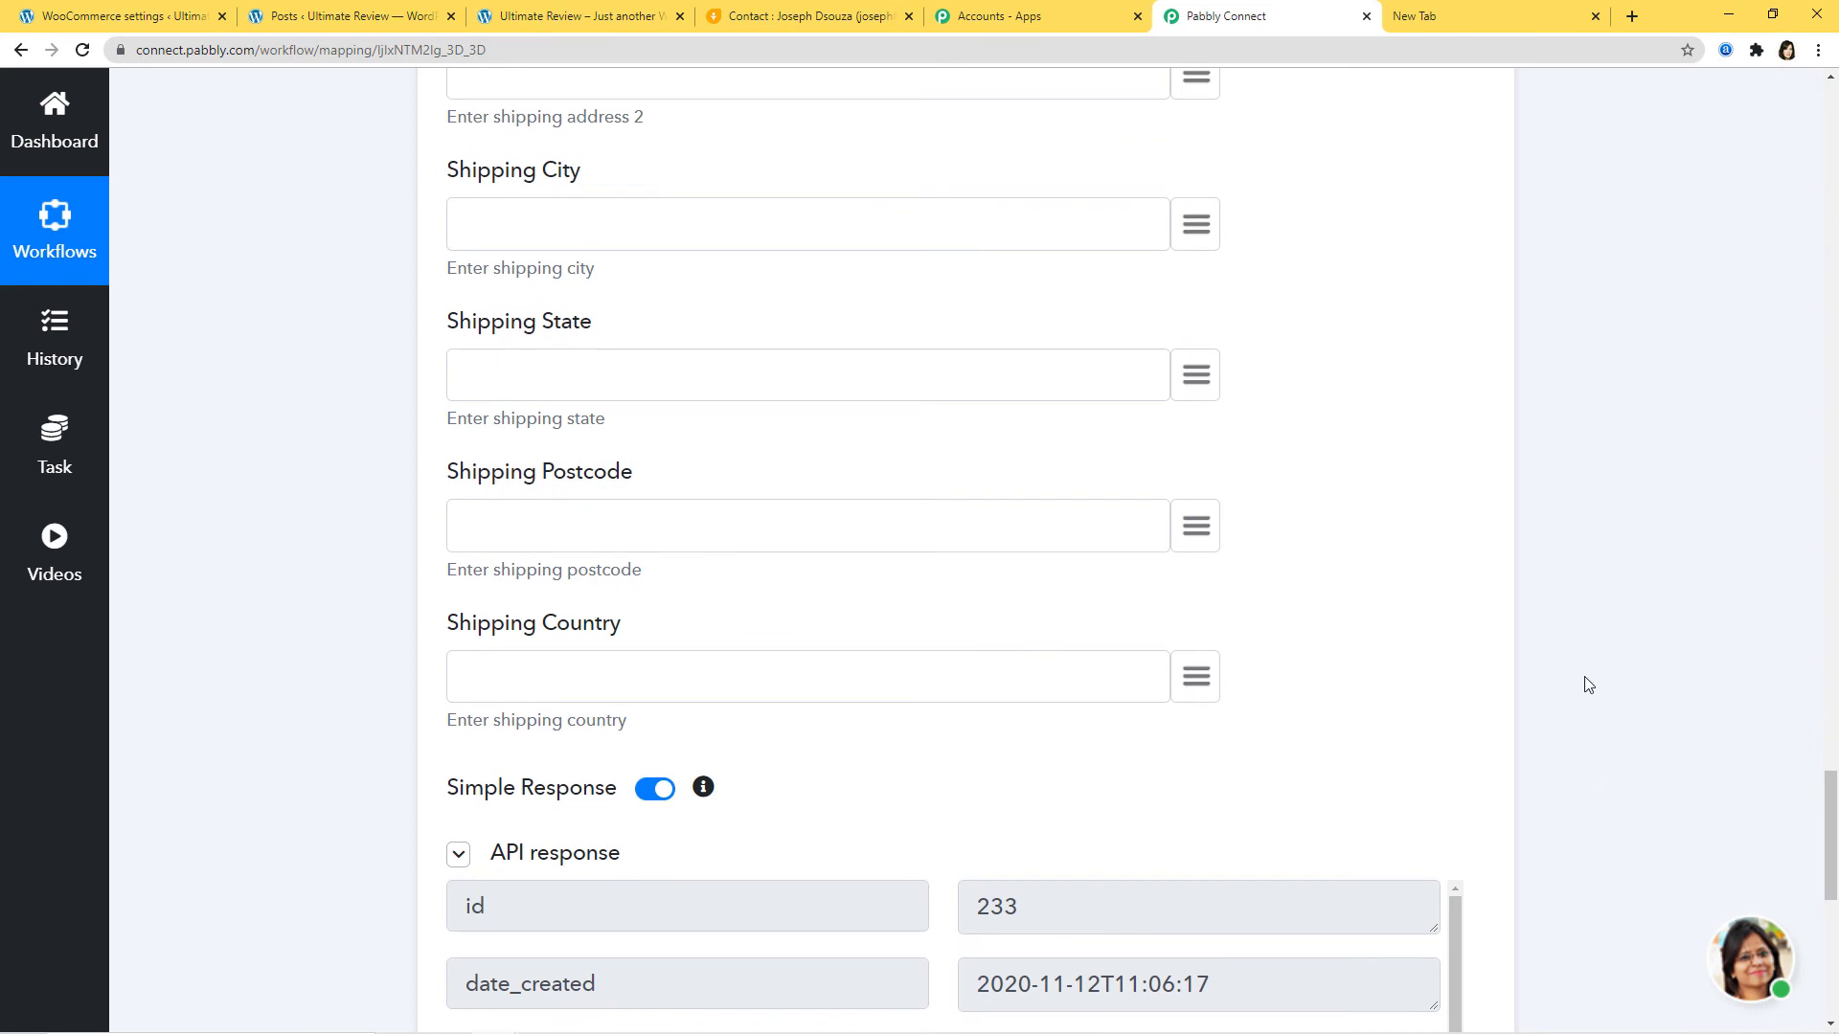
scroll(1587, 684, down, 3)
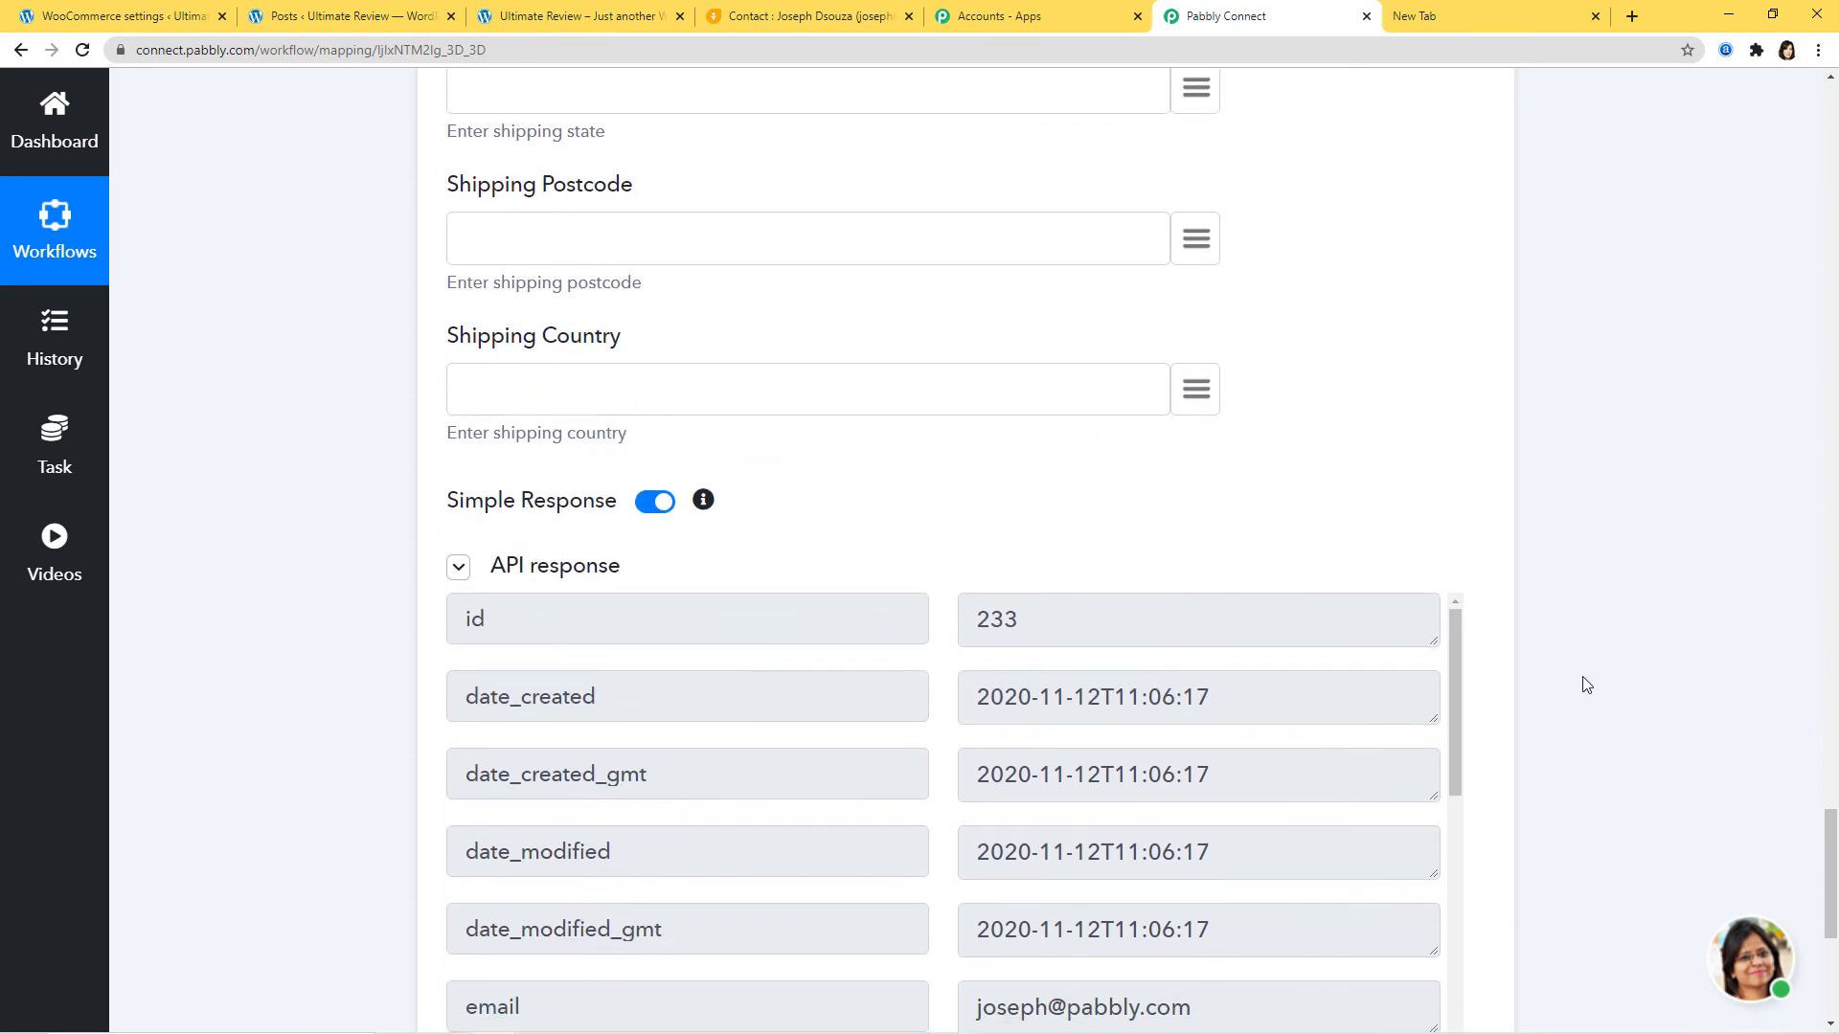
scroll(1587, 684, down, 2)
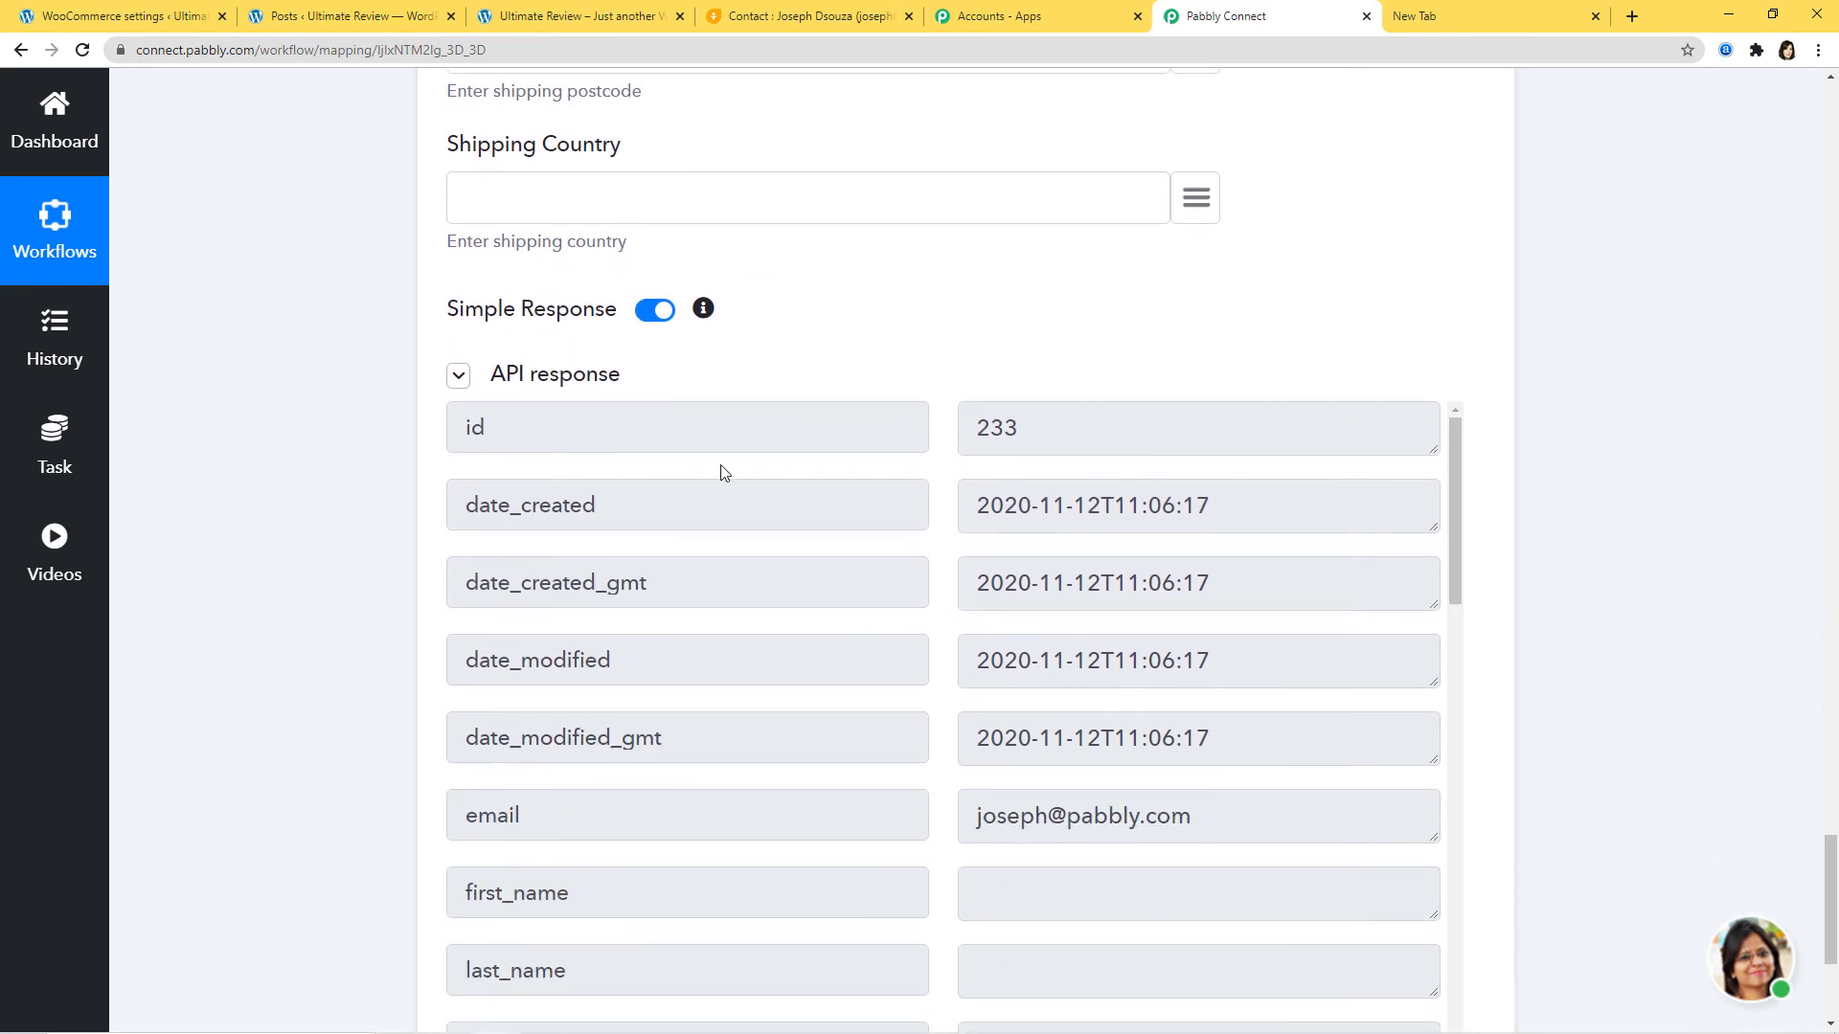
scroll(1654, 563, down, 3)
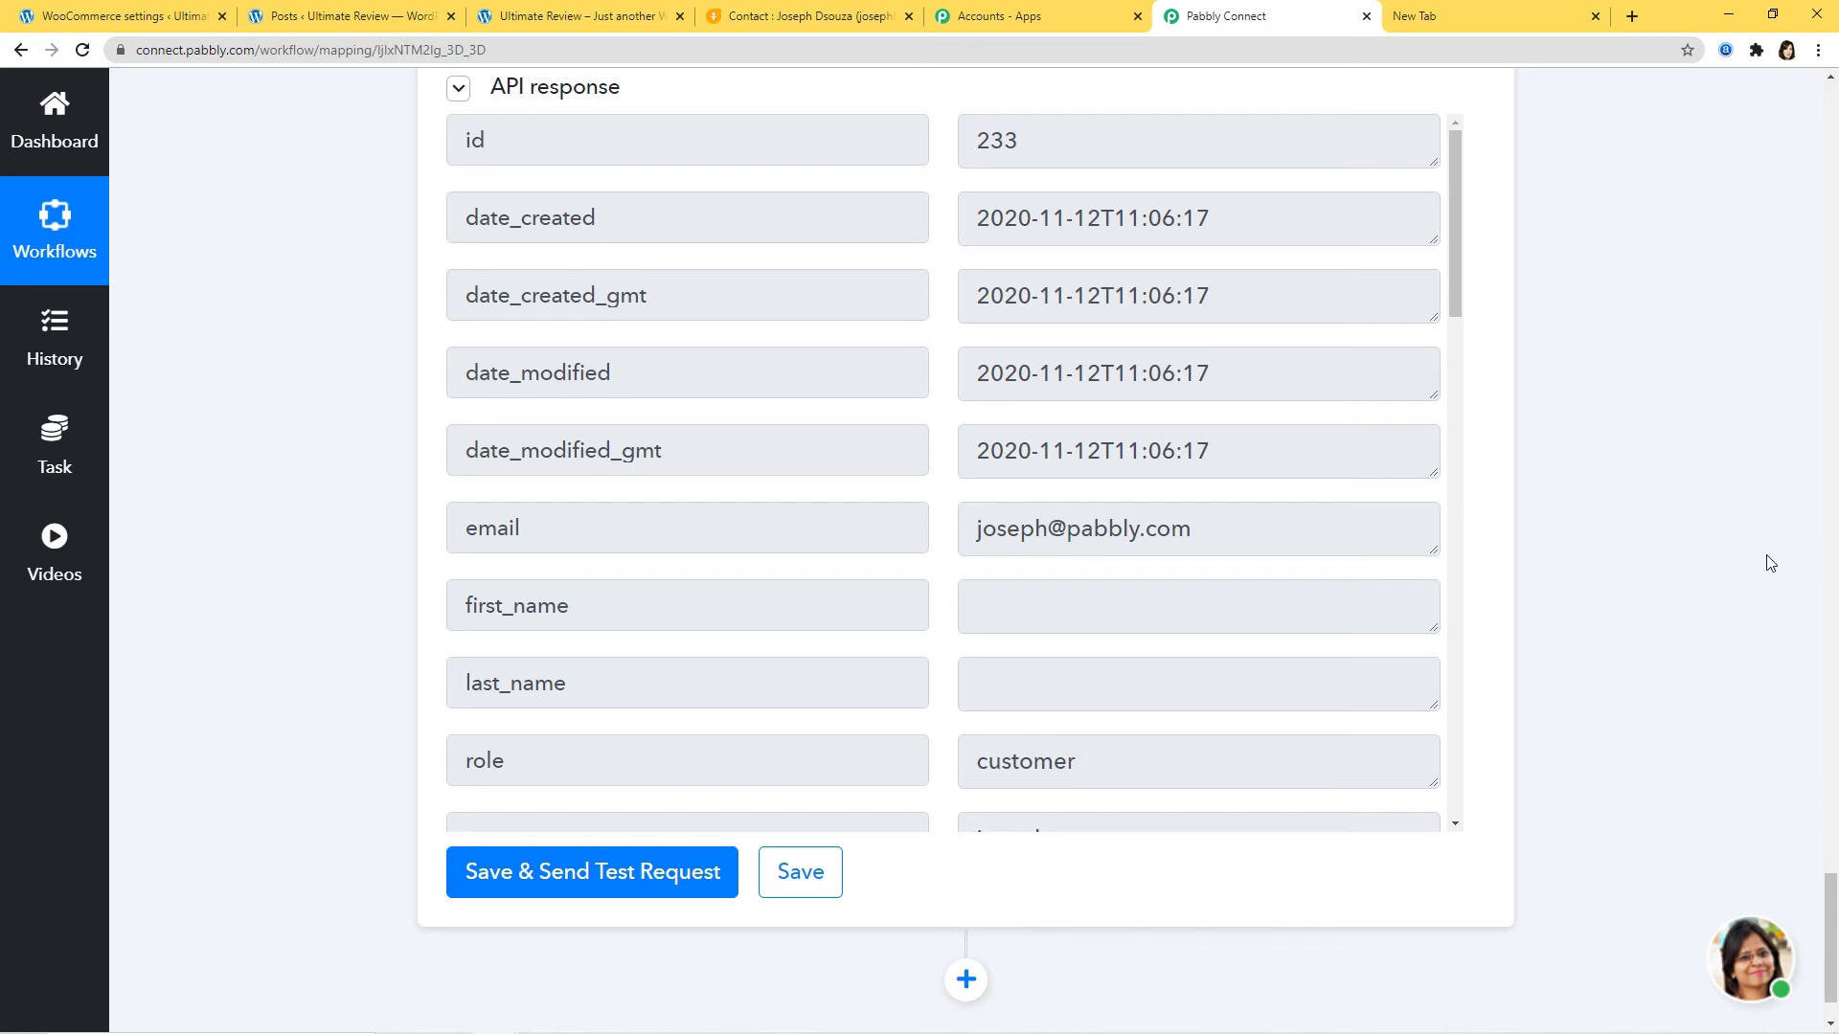
Step: Search WooCommerce Customers for the test contact's name to confirm it, then return to Freshsales
click(105, 15)
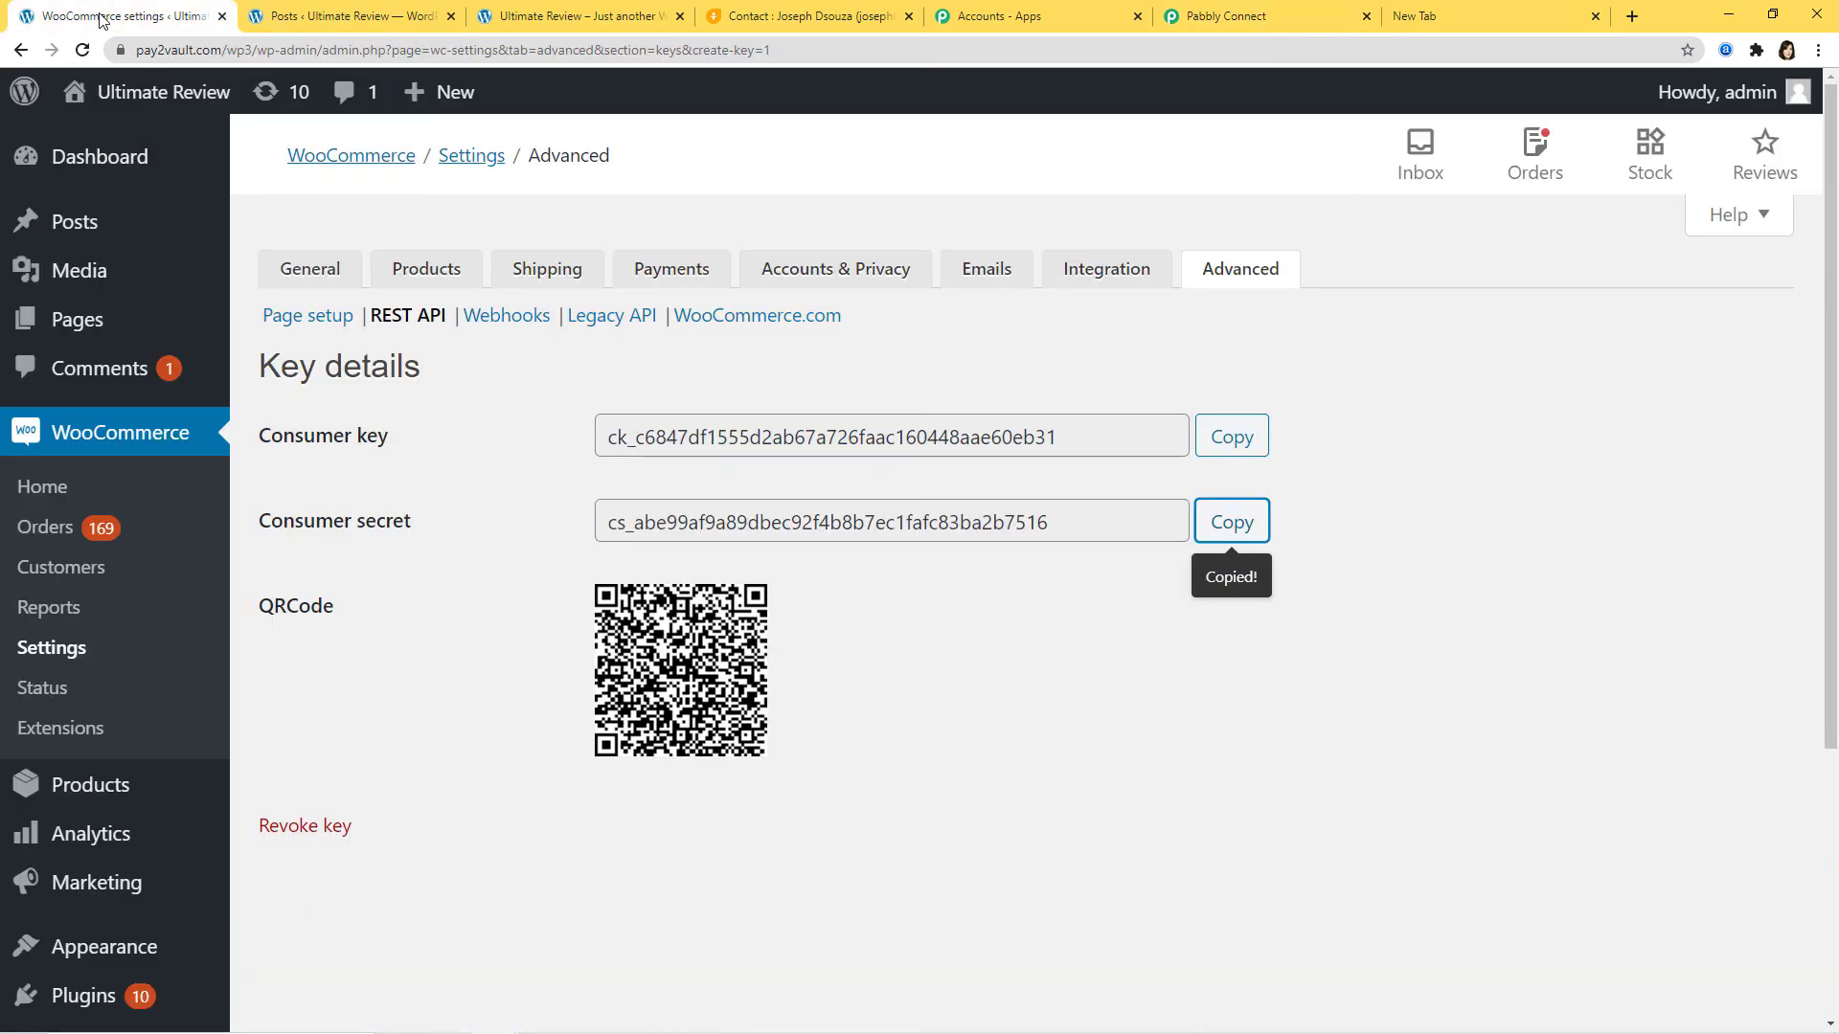
click(67, 571)
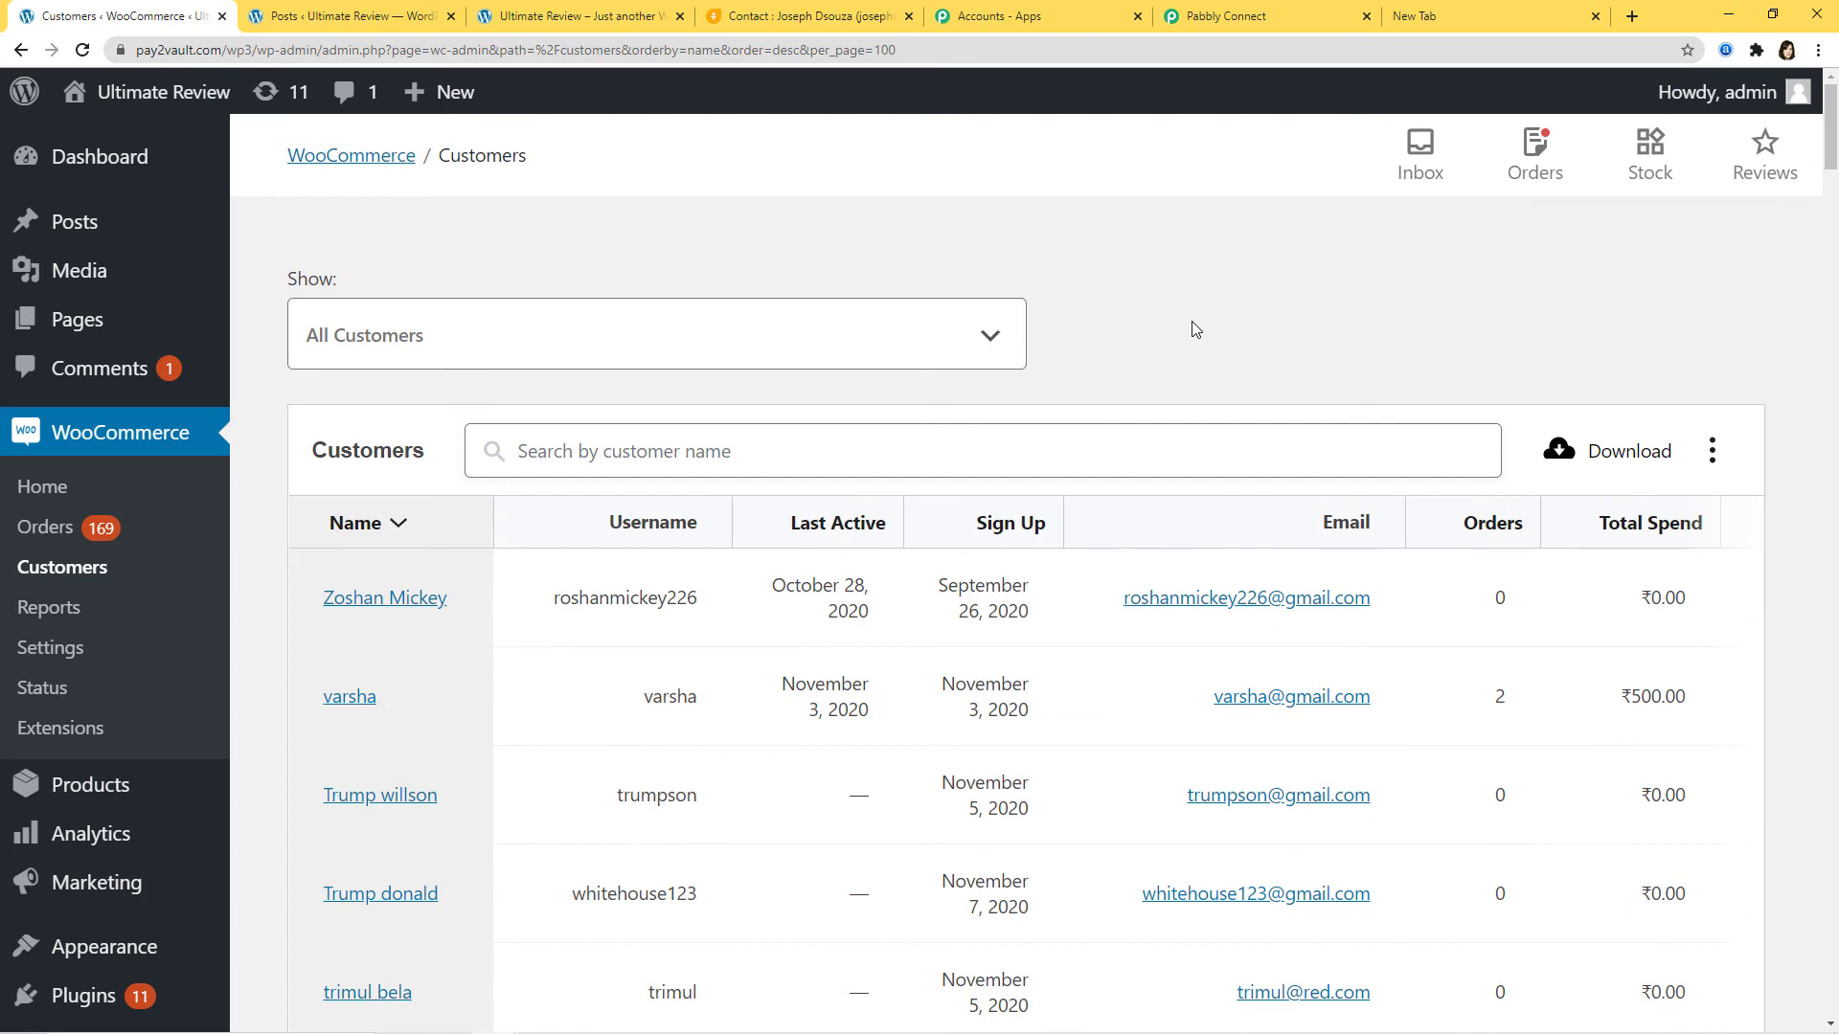
key(ctrl+f)
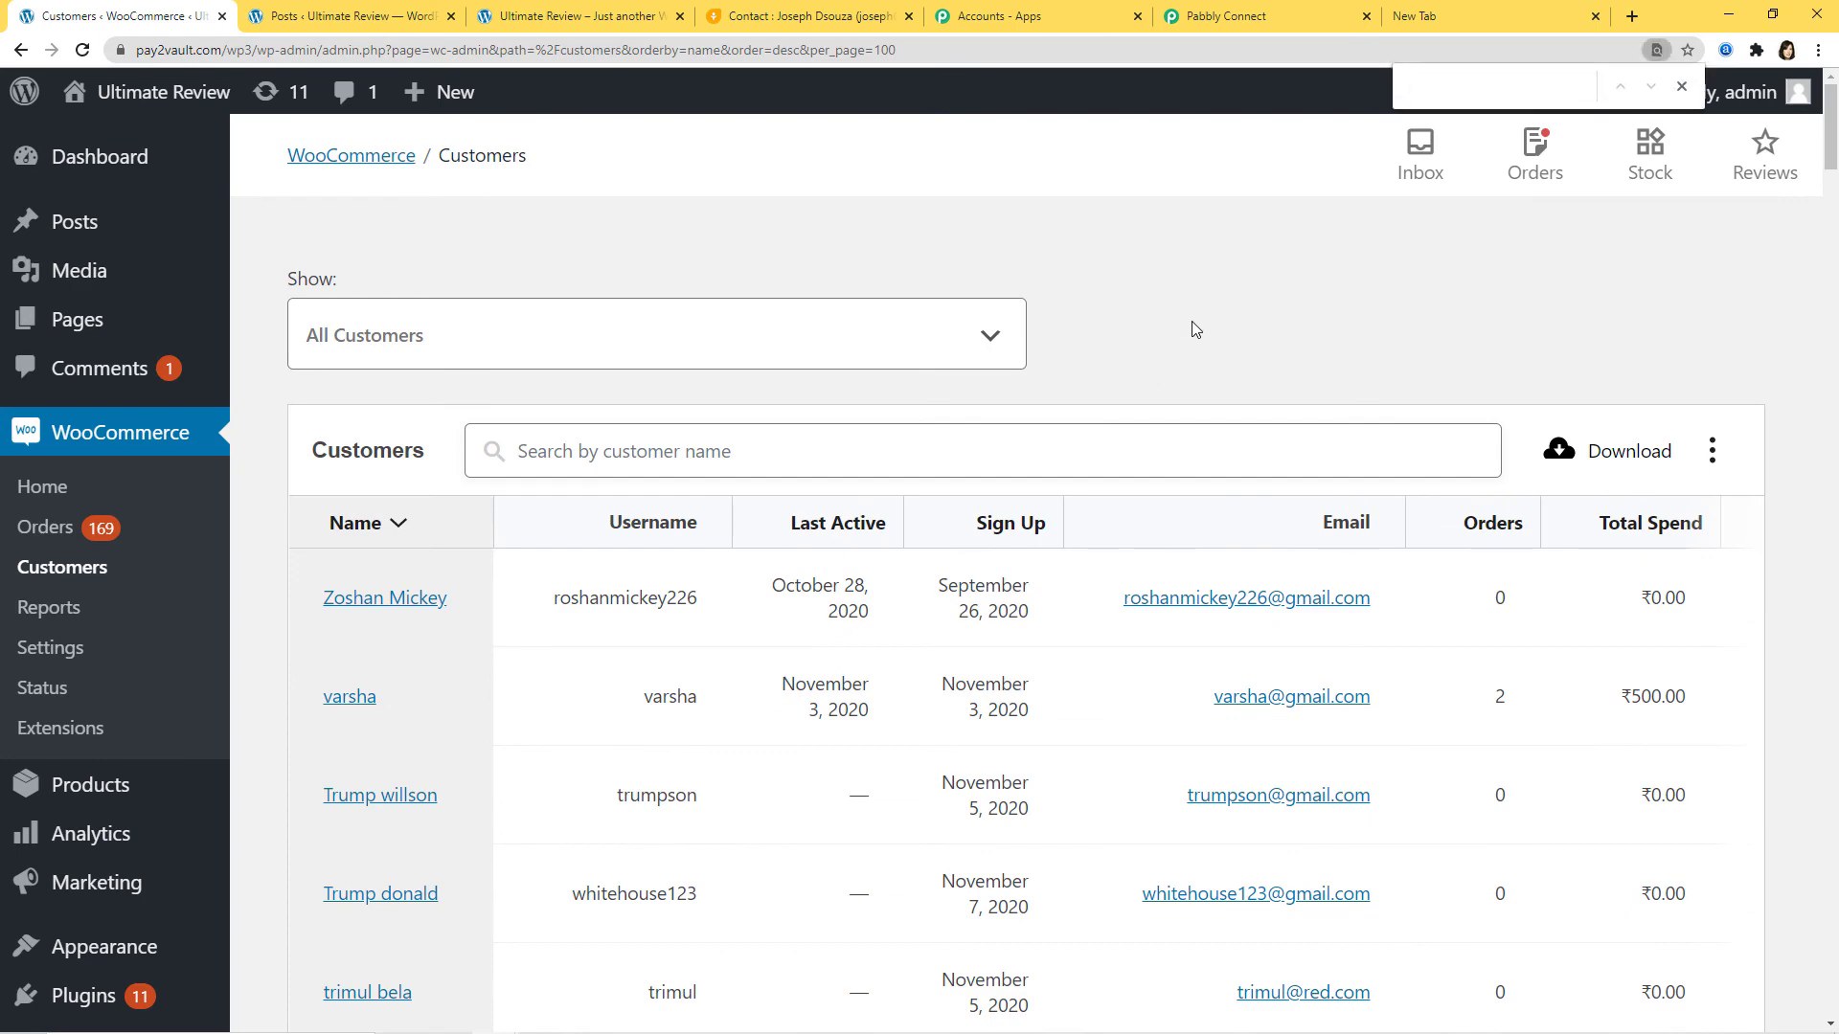
text(Joseph)
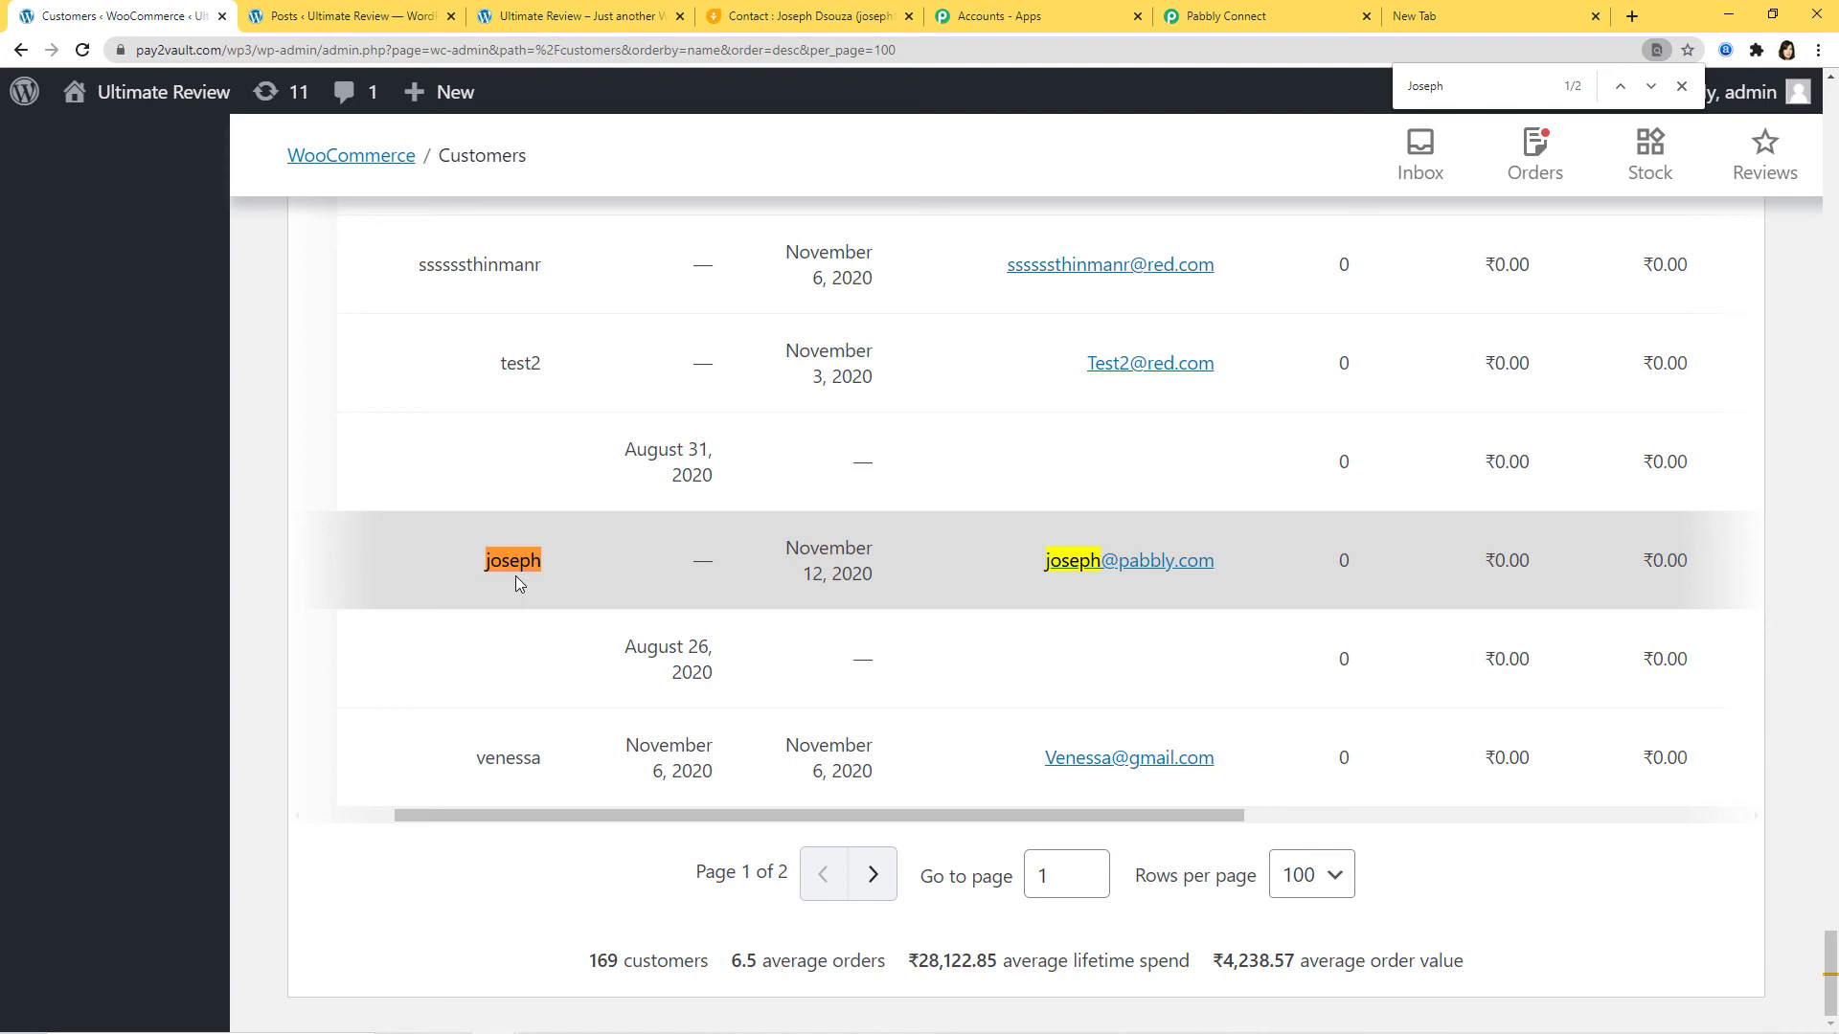
click(1681, 86)
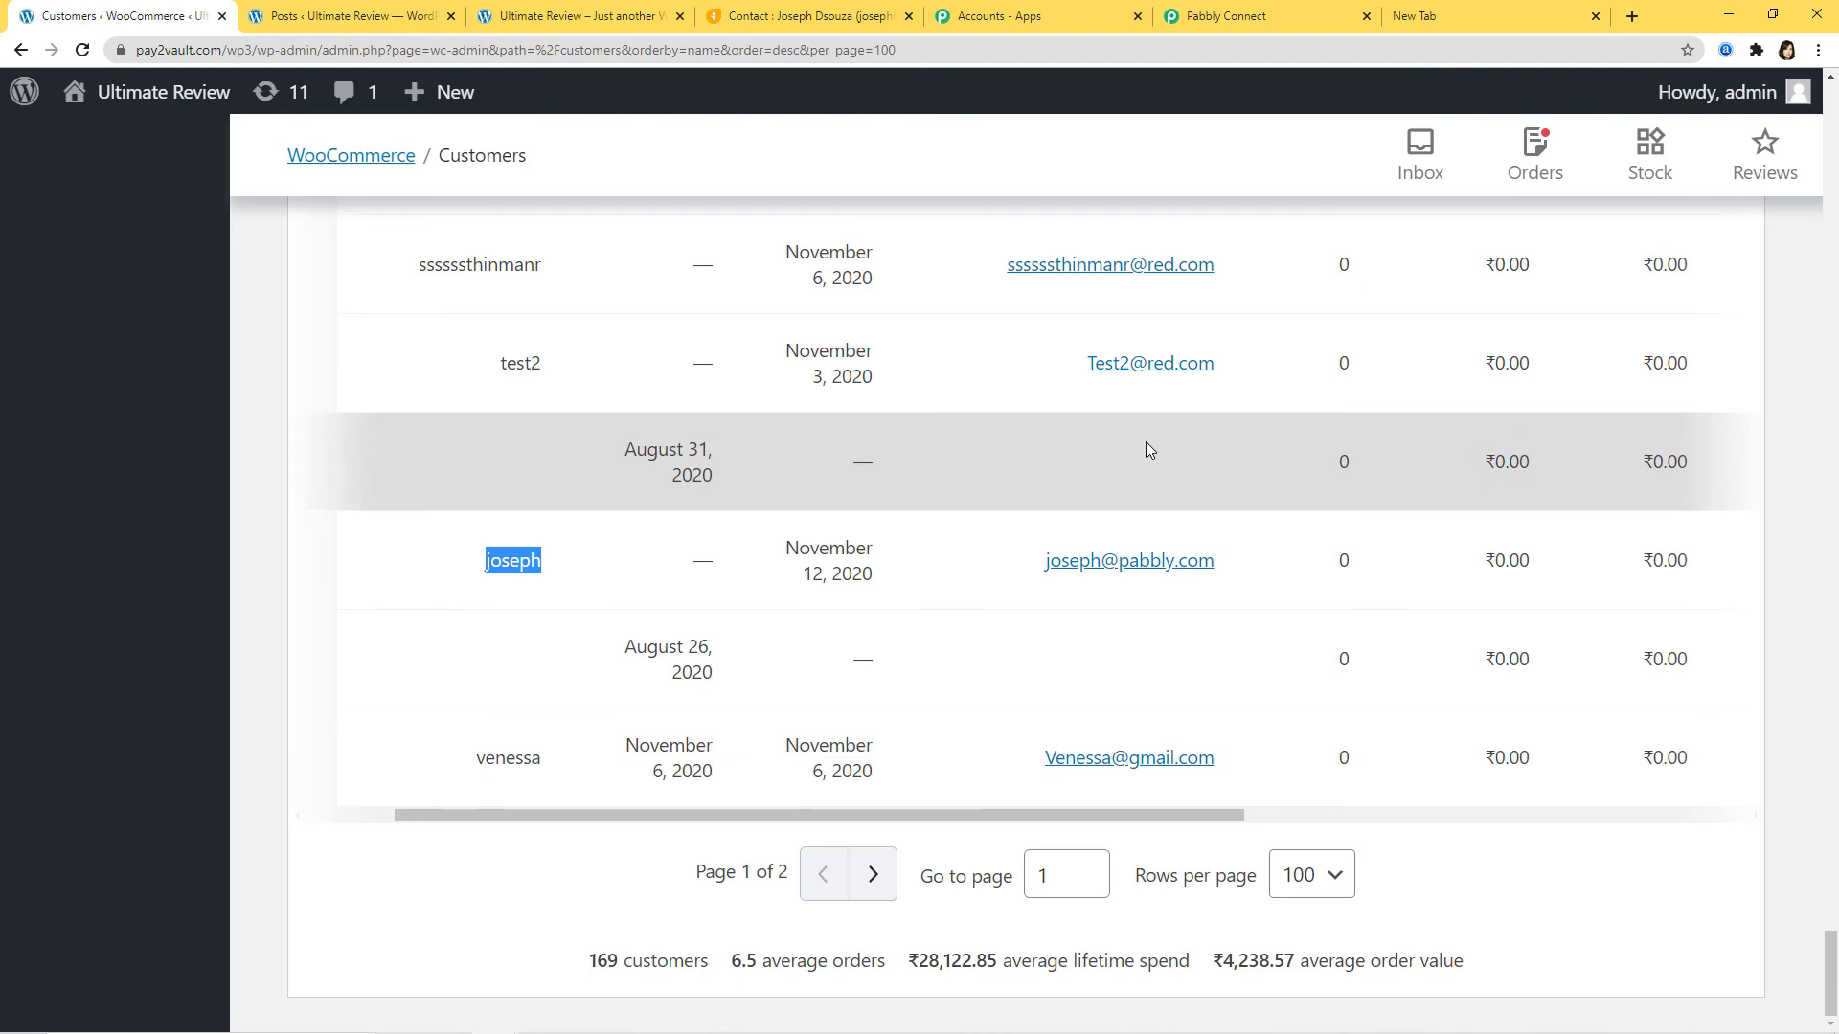
click(800, 17)
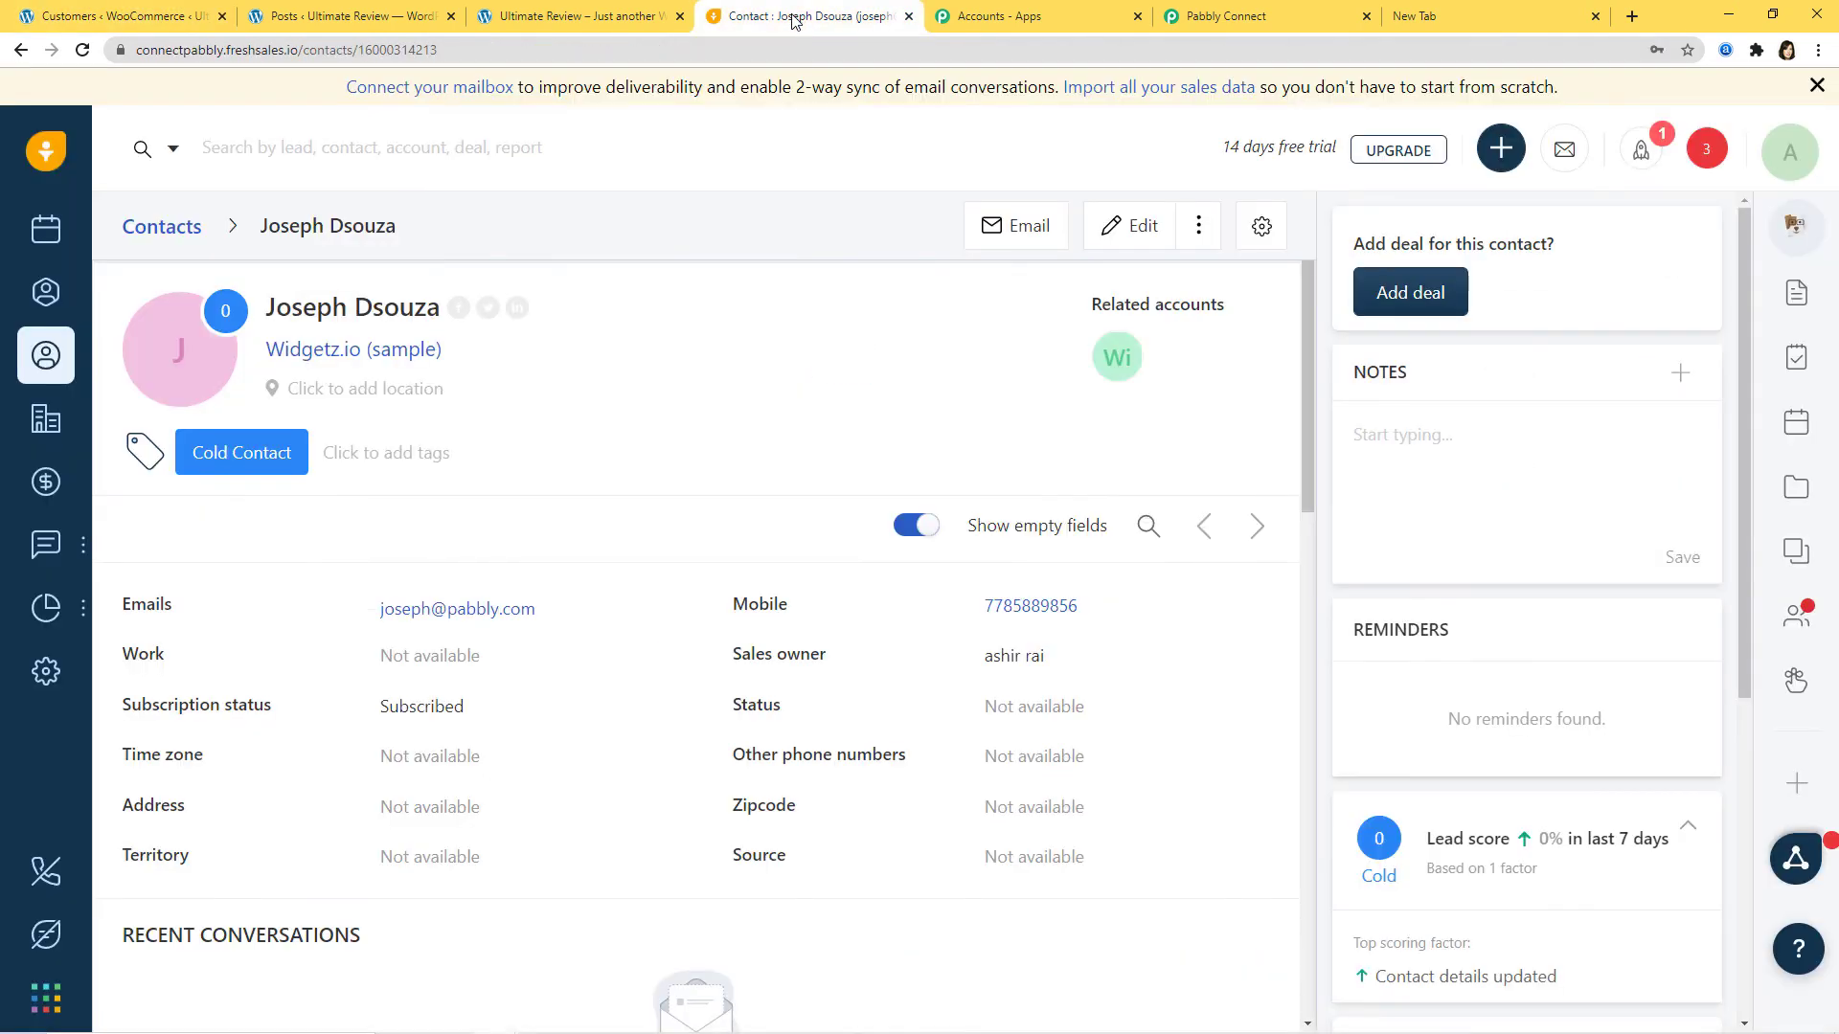
Step: Start a new Freshsales contact with the test first and last name, linked to Widgetz.io (sample)
click(1496, 158)
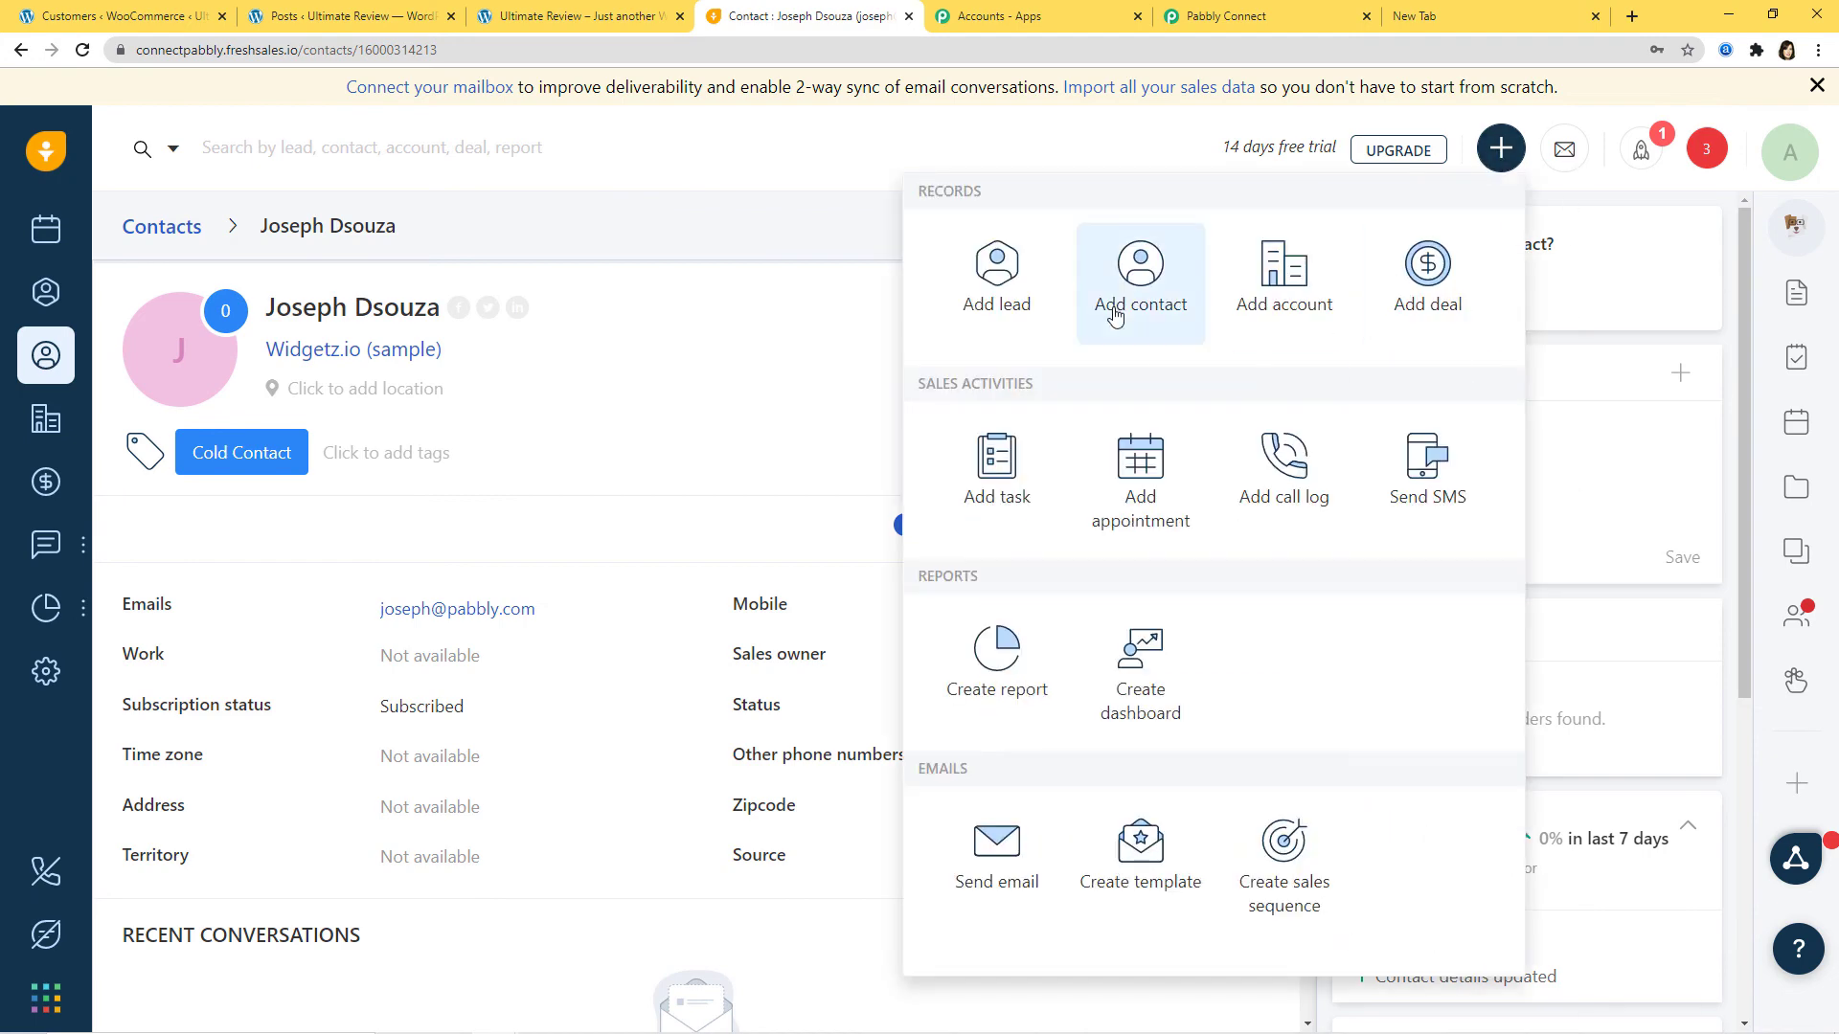
click(1139, 290)
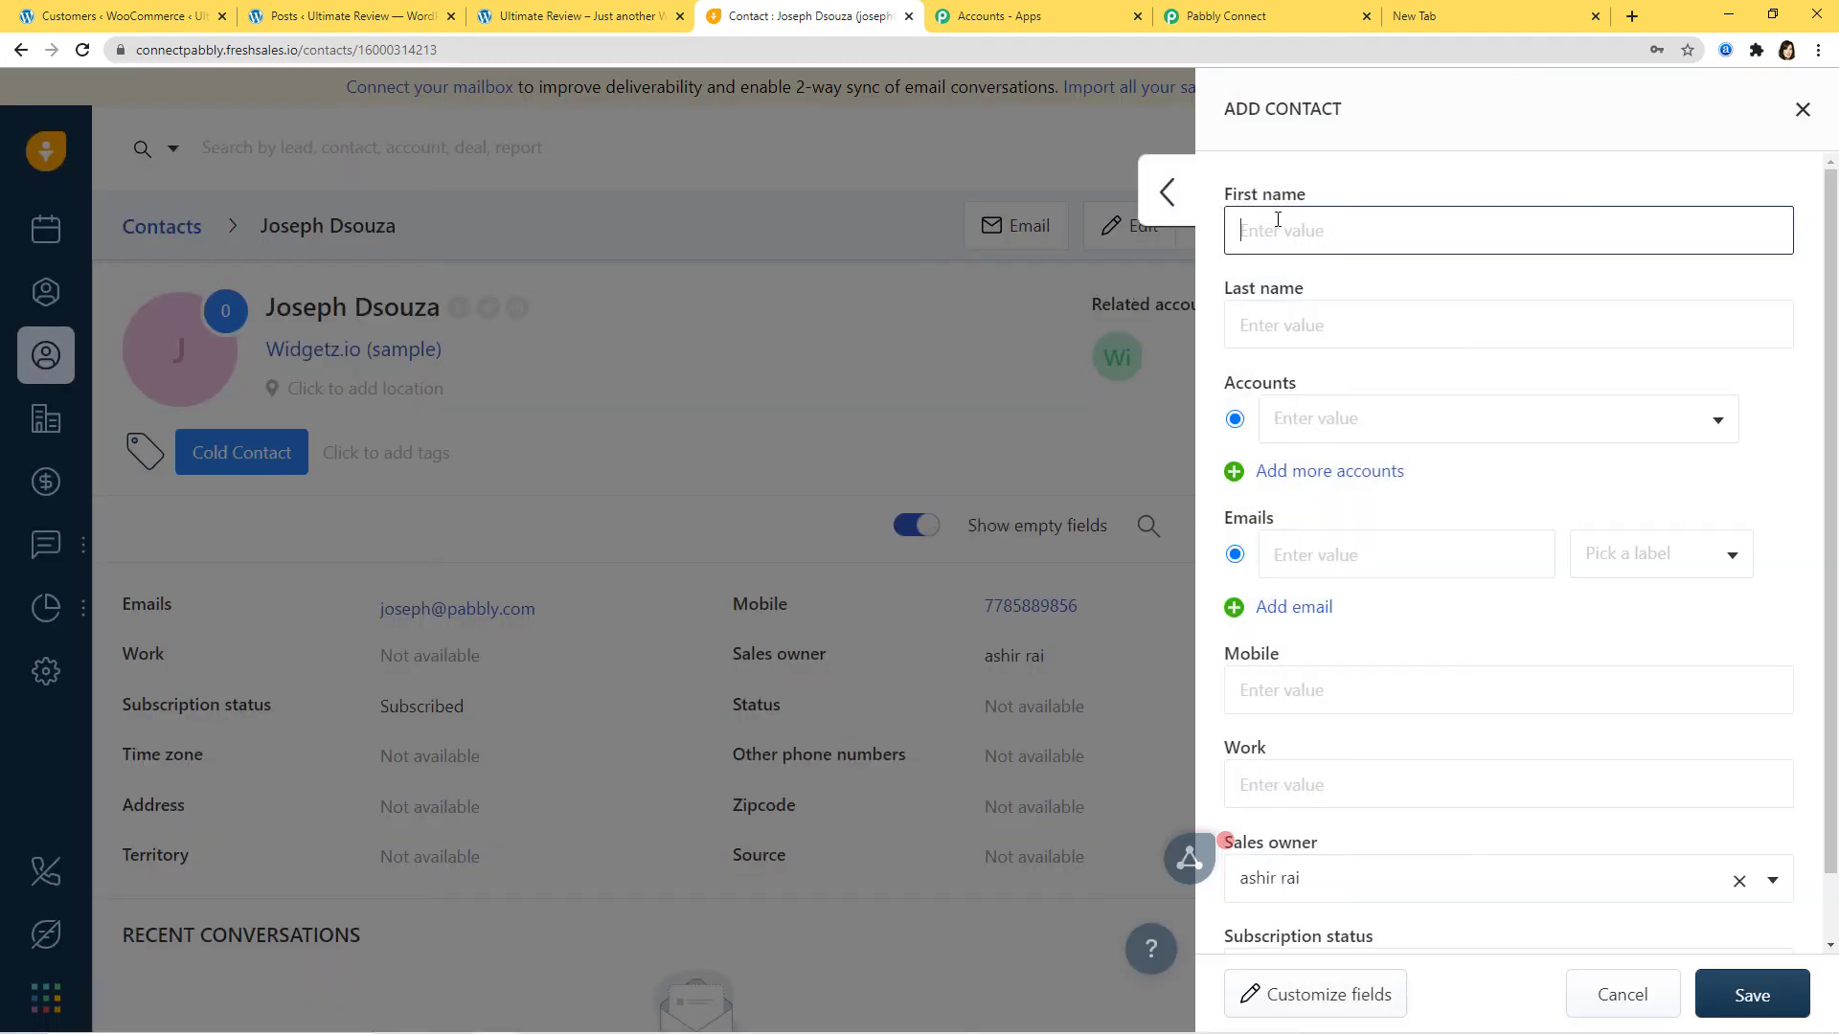
click(1277, 225)
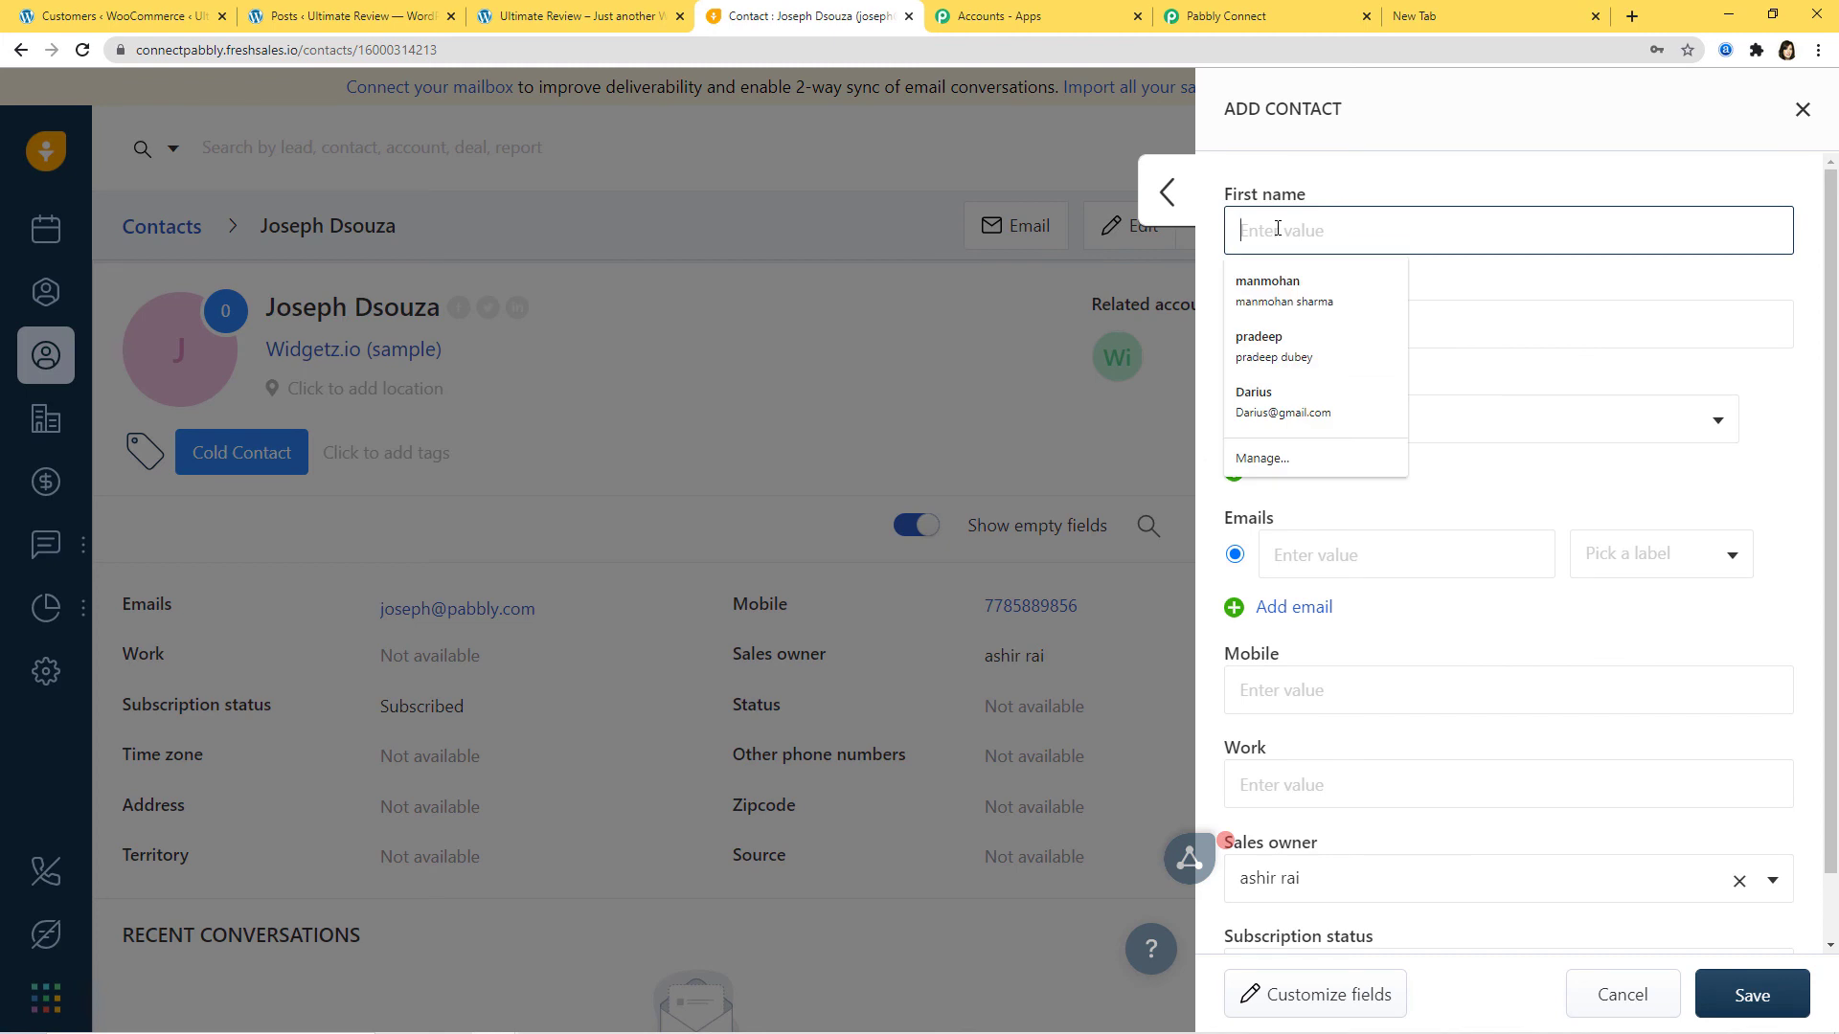
click(1336, 329)
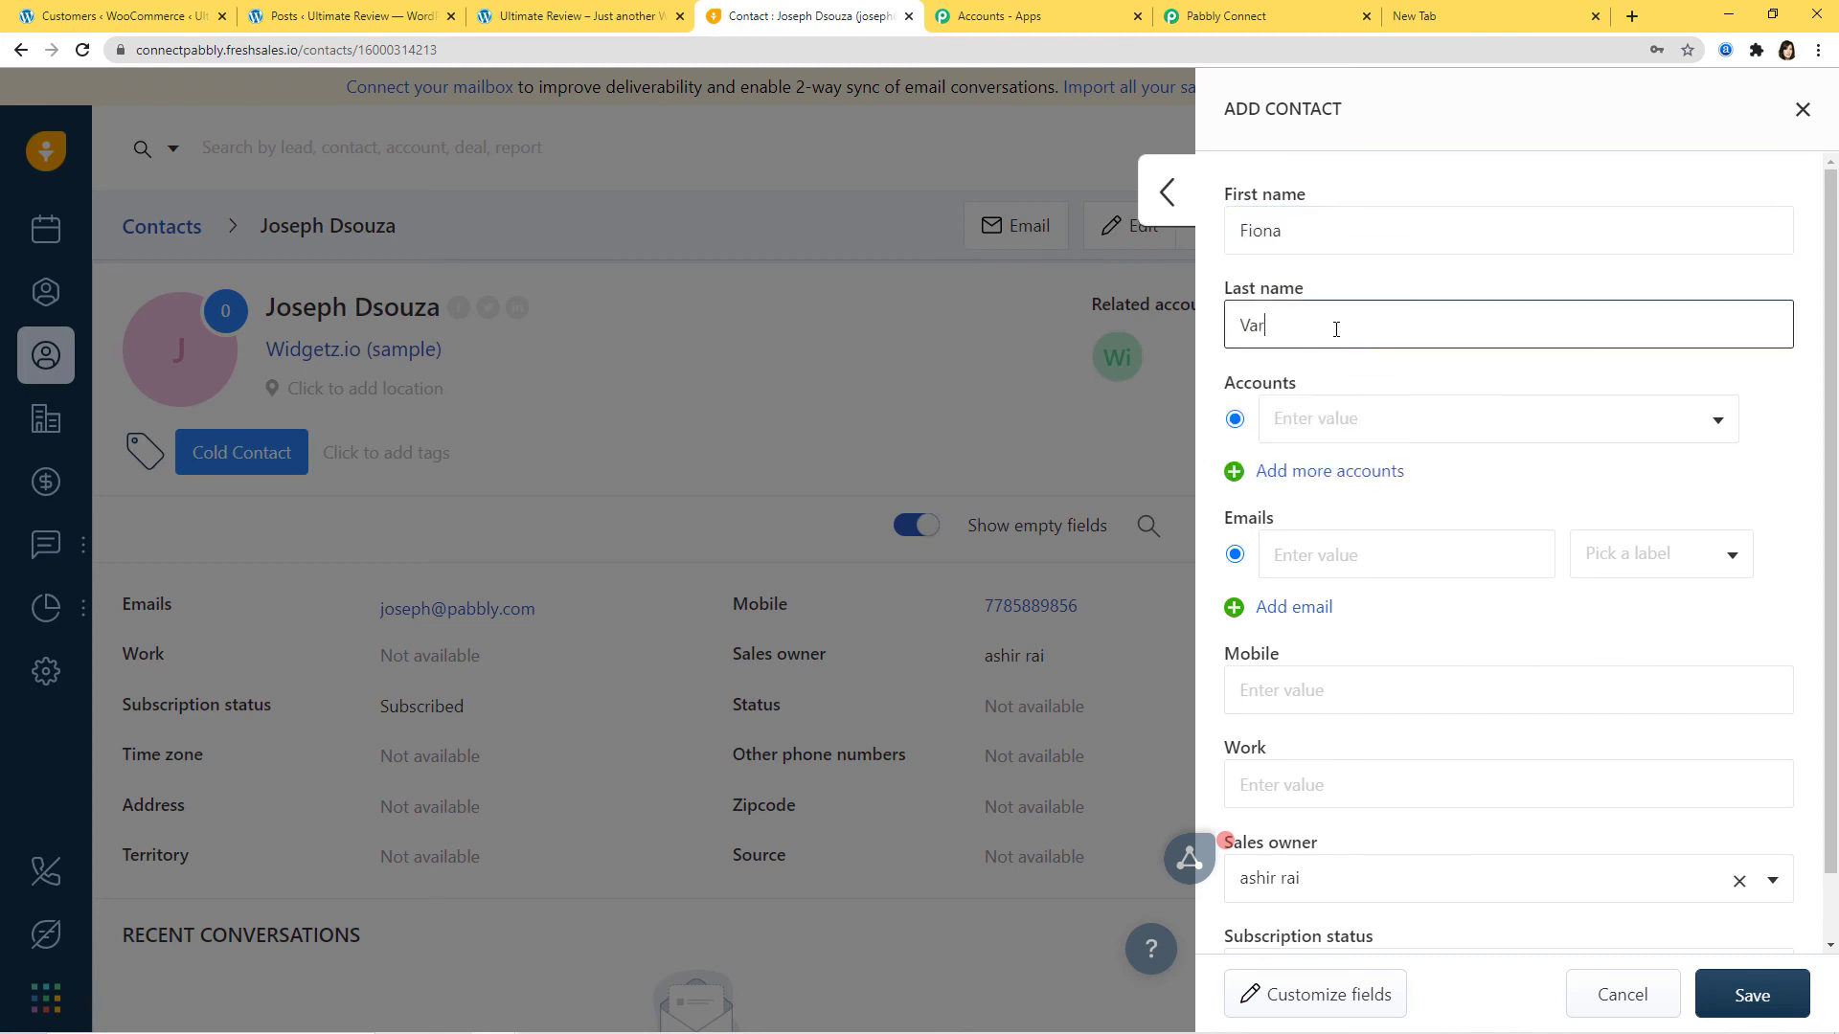
click(1306, 419)
text(wi)
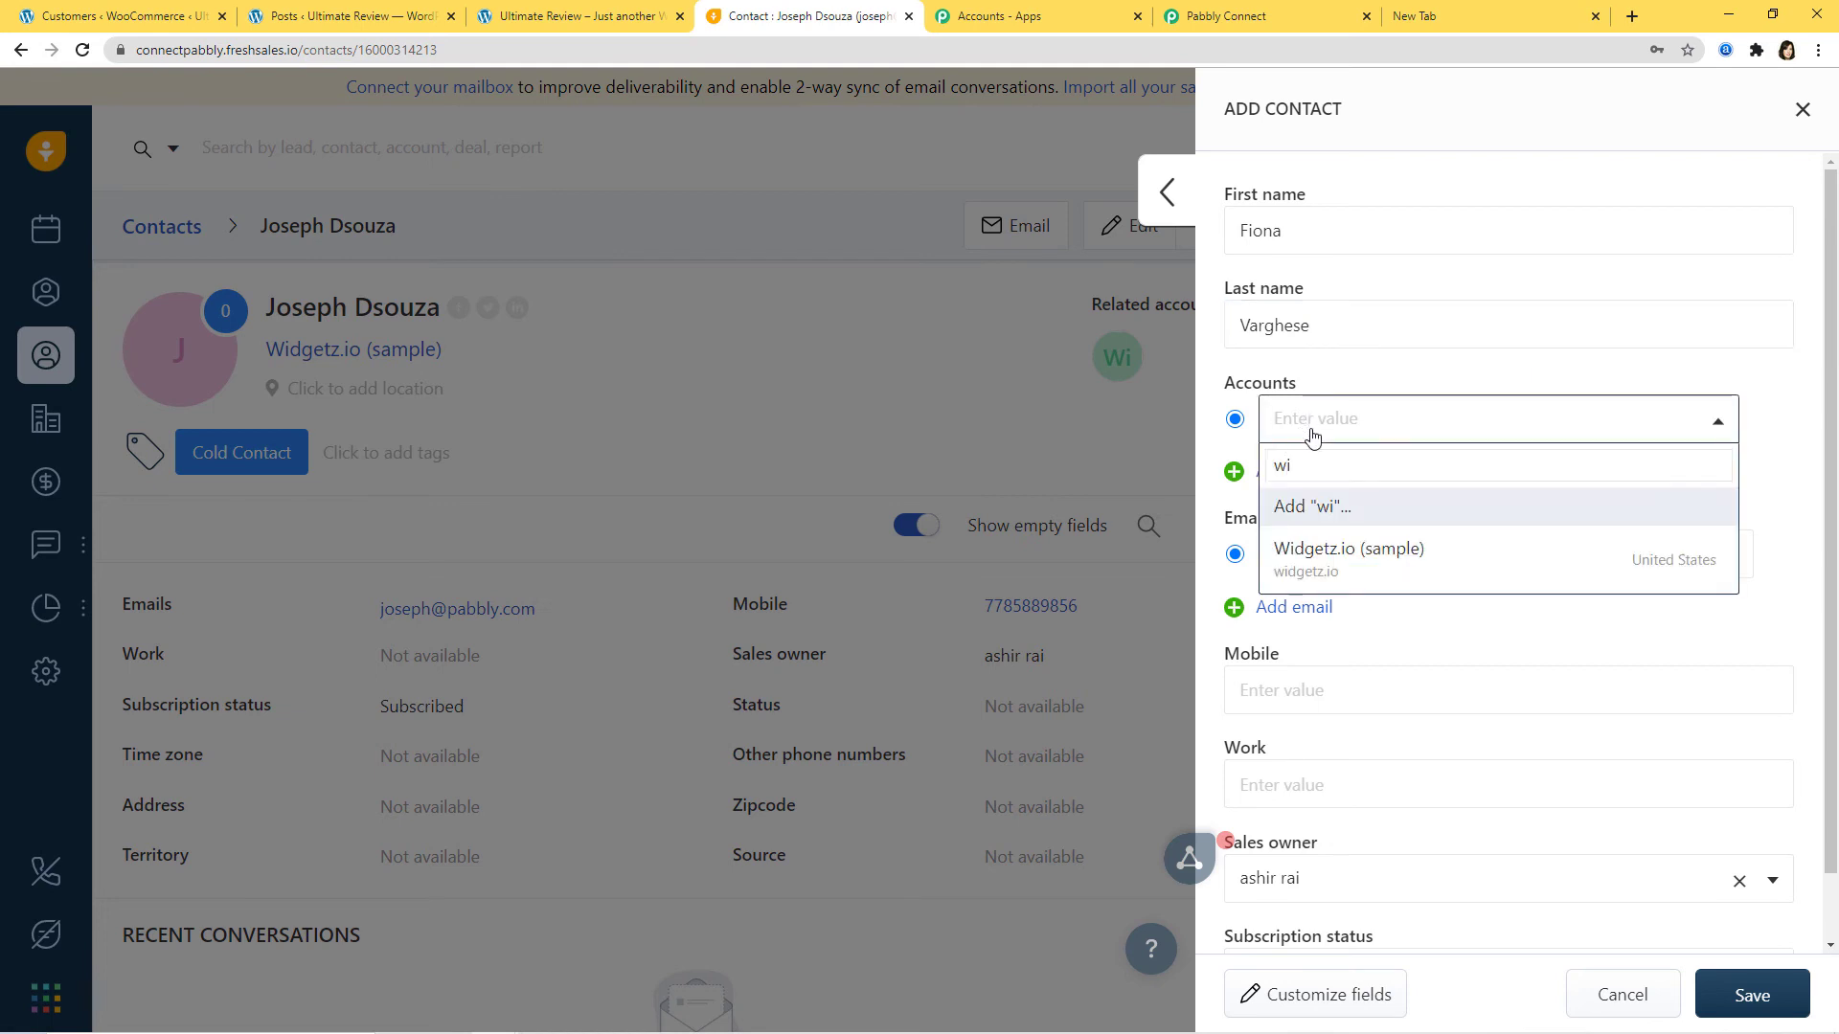
click(1326, 565)
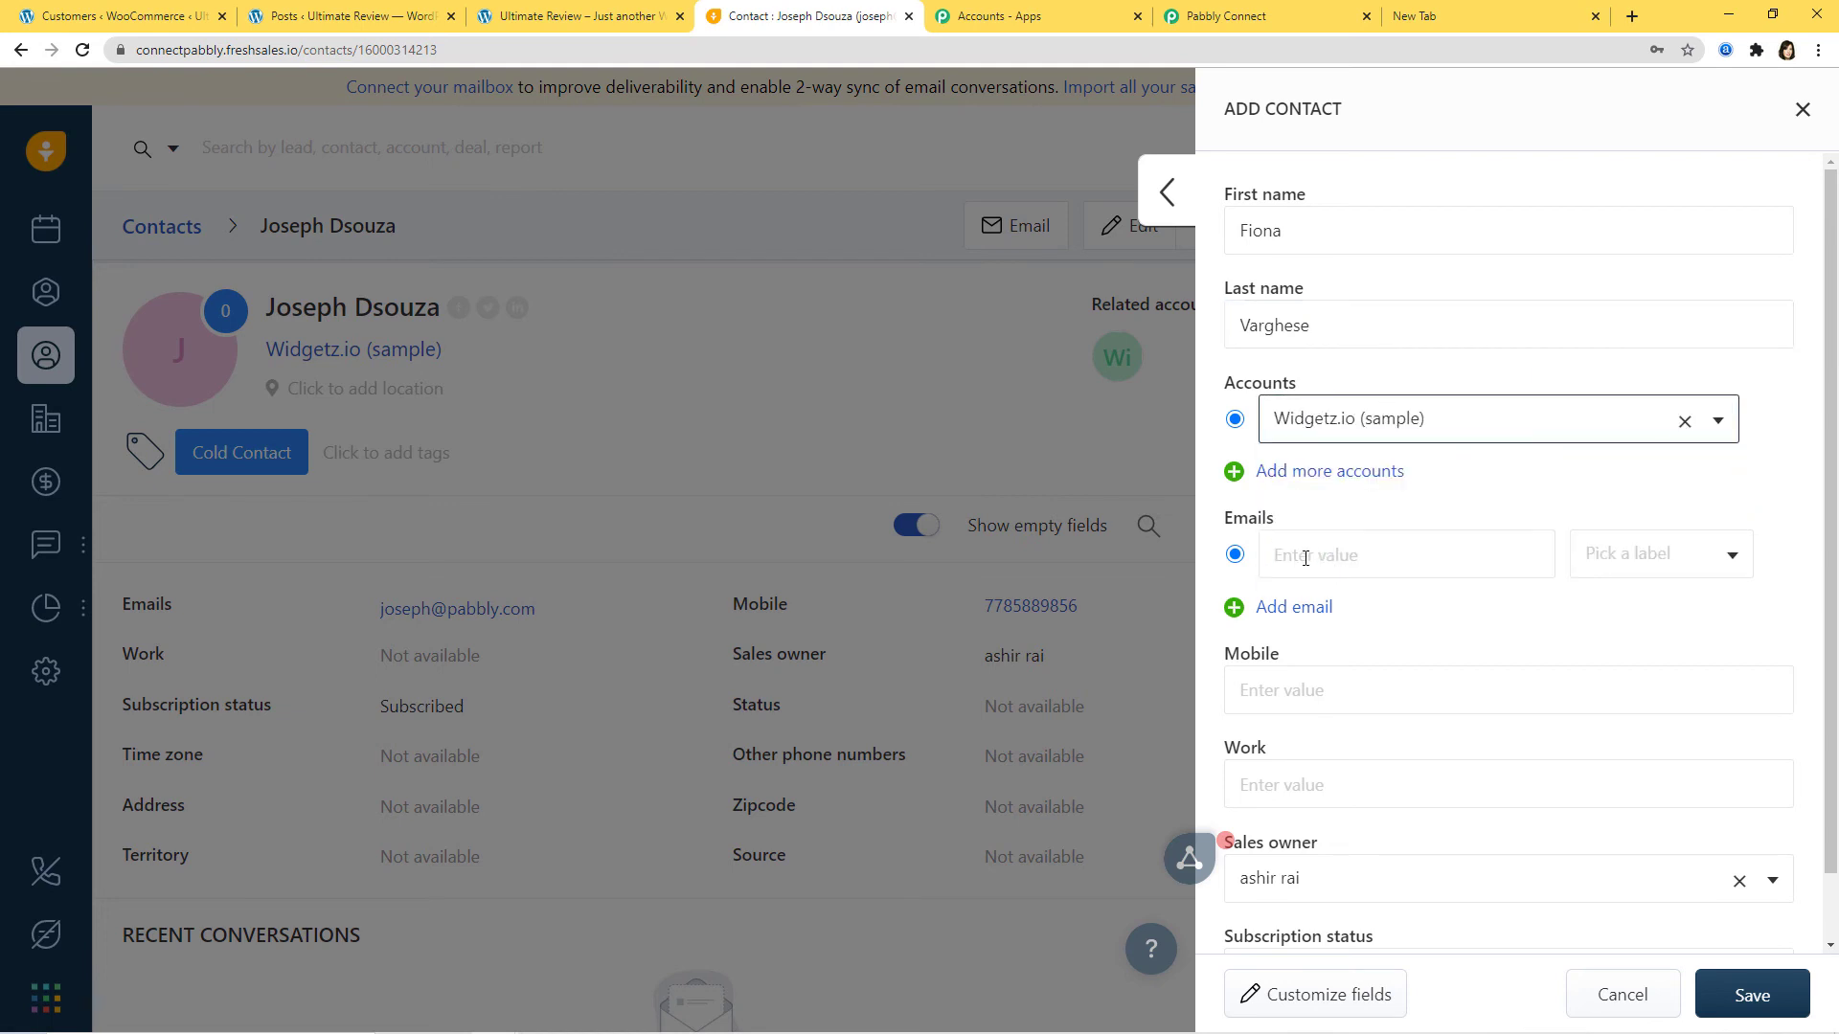
Step: Fill in the contact's e-mail address and mobile number
click(1305, 558)
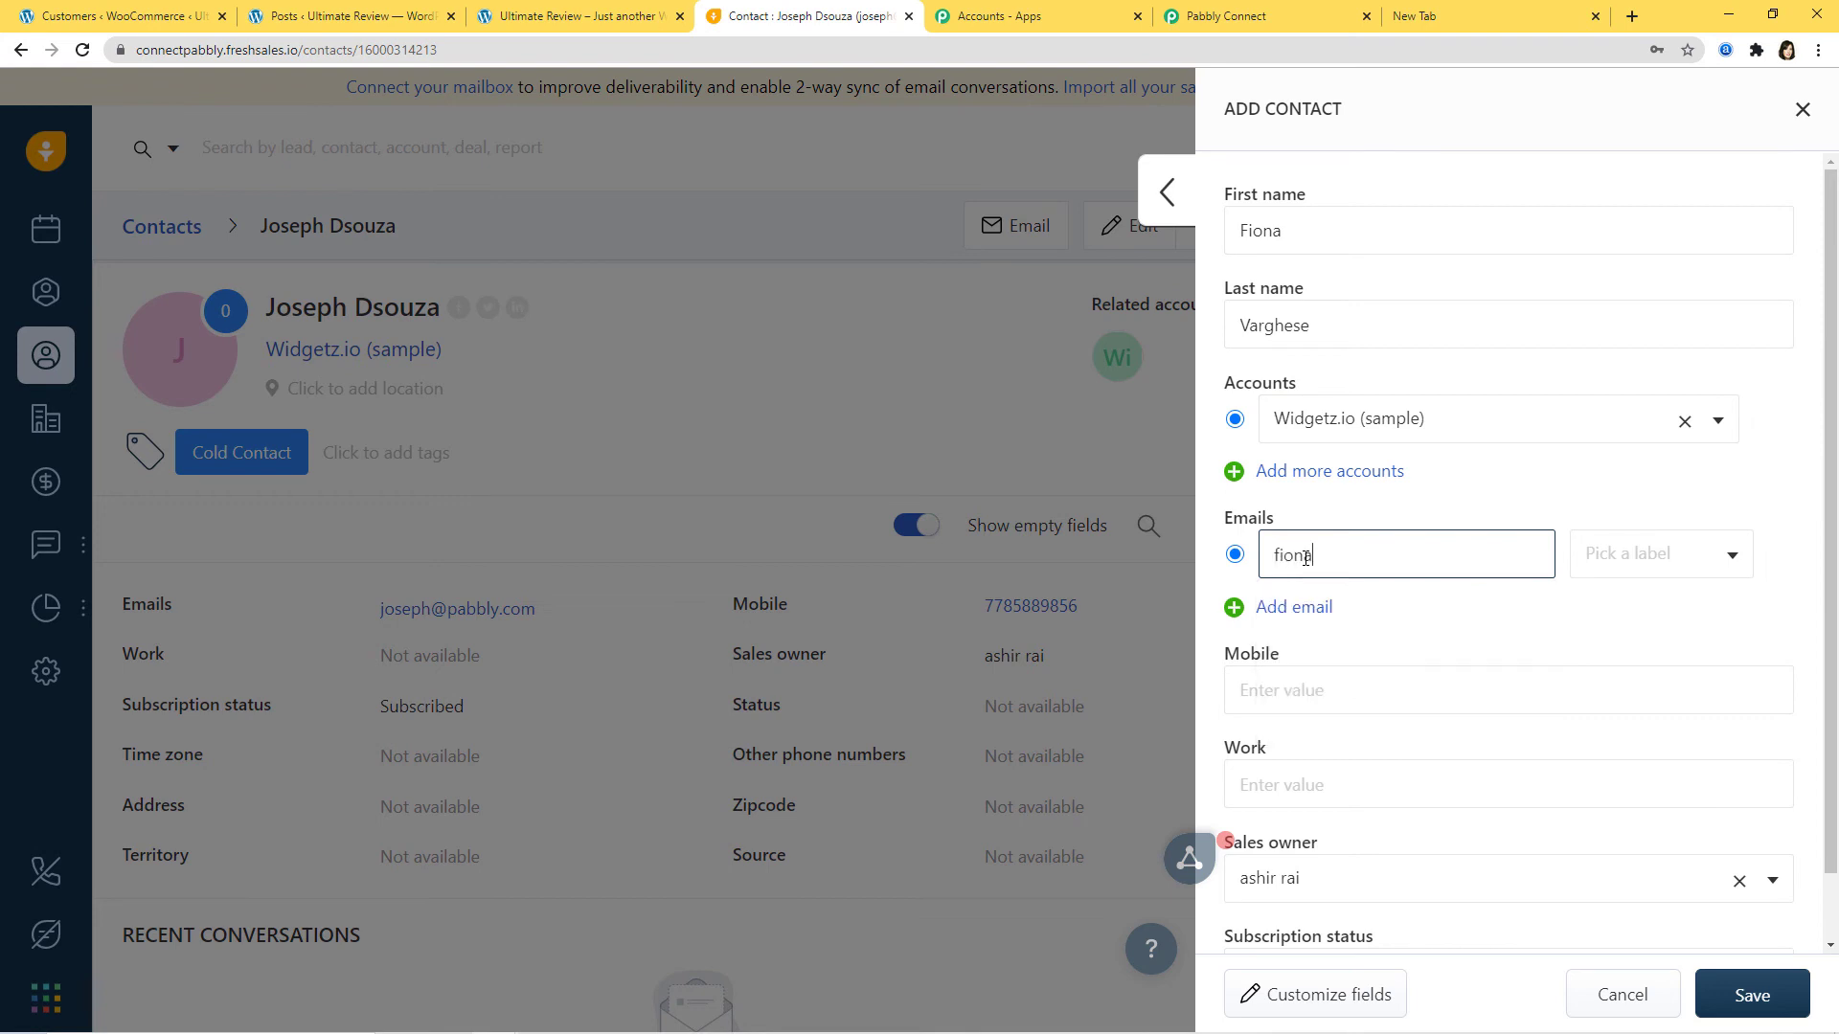
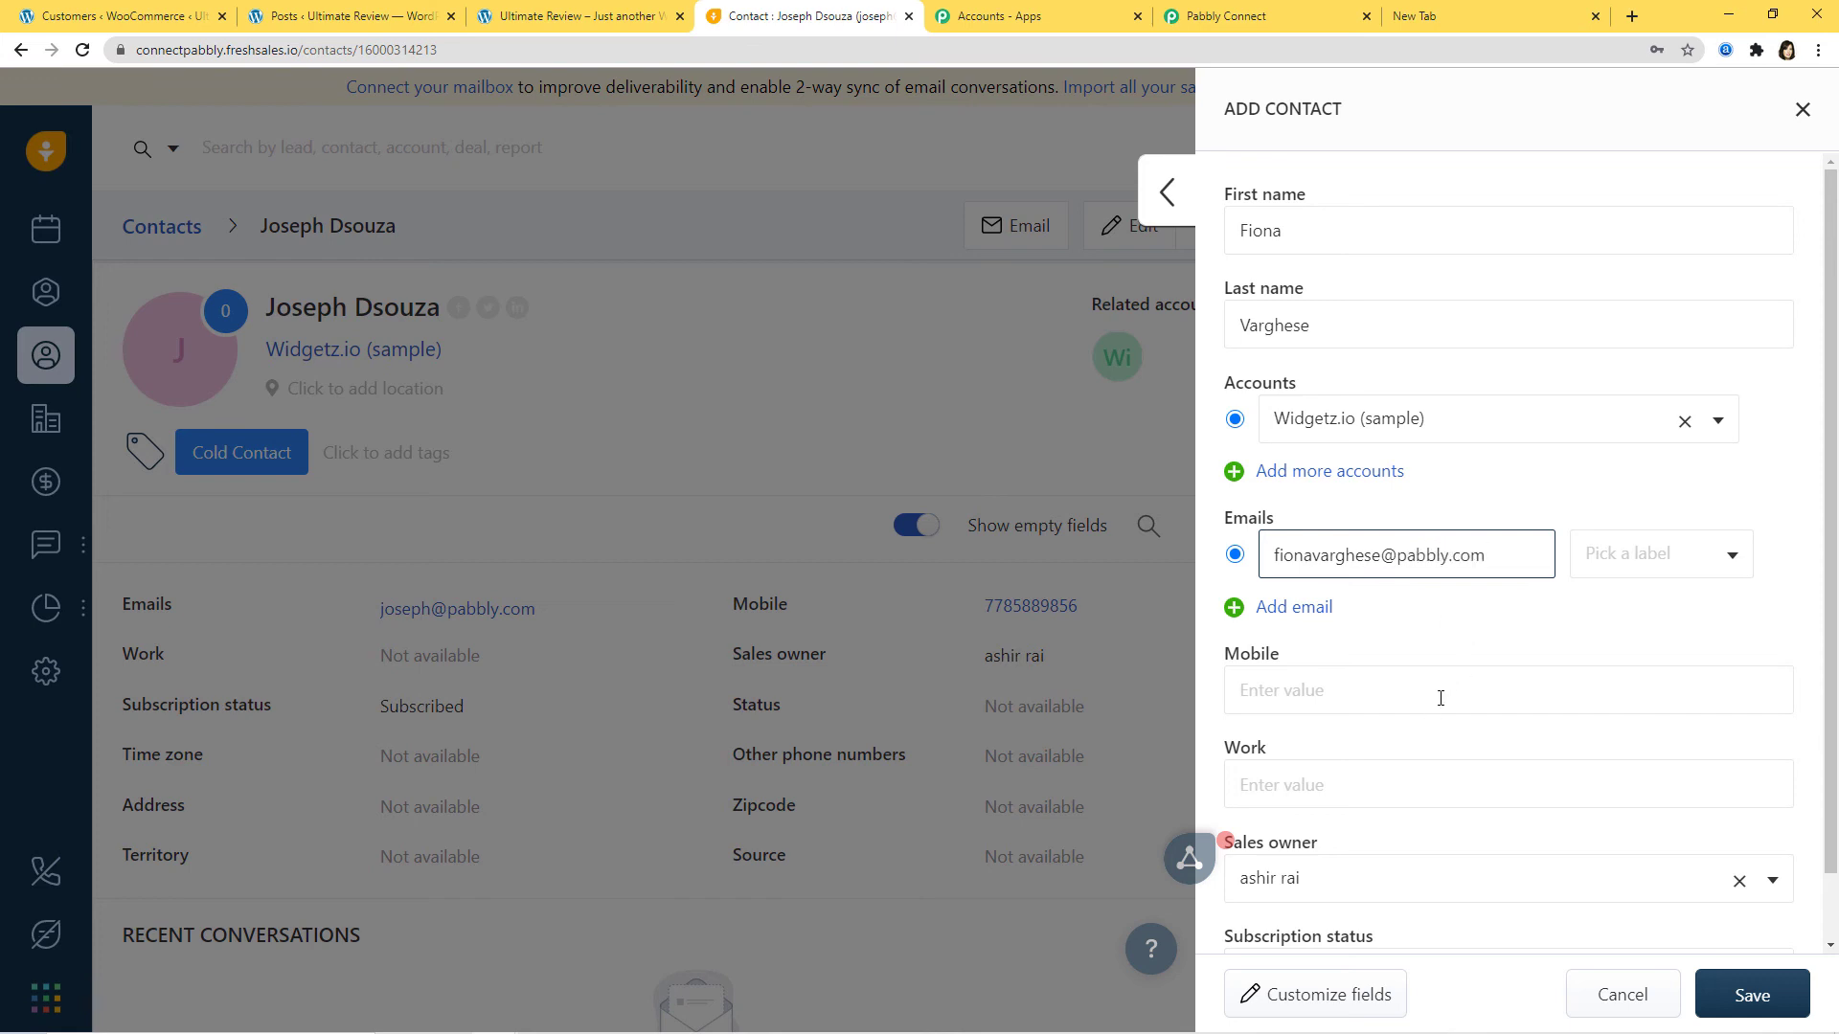
scroll(1441, 698, down, 1)
click(1330, 624)
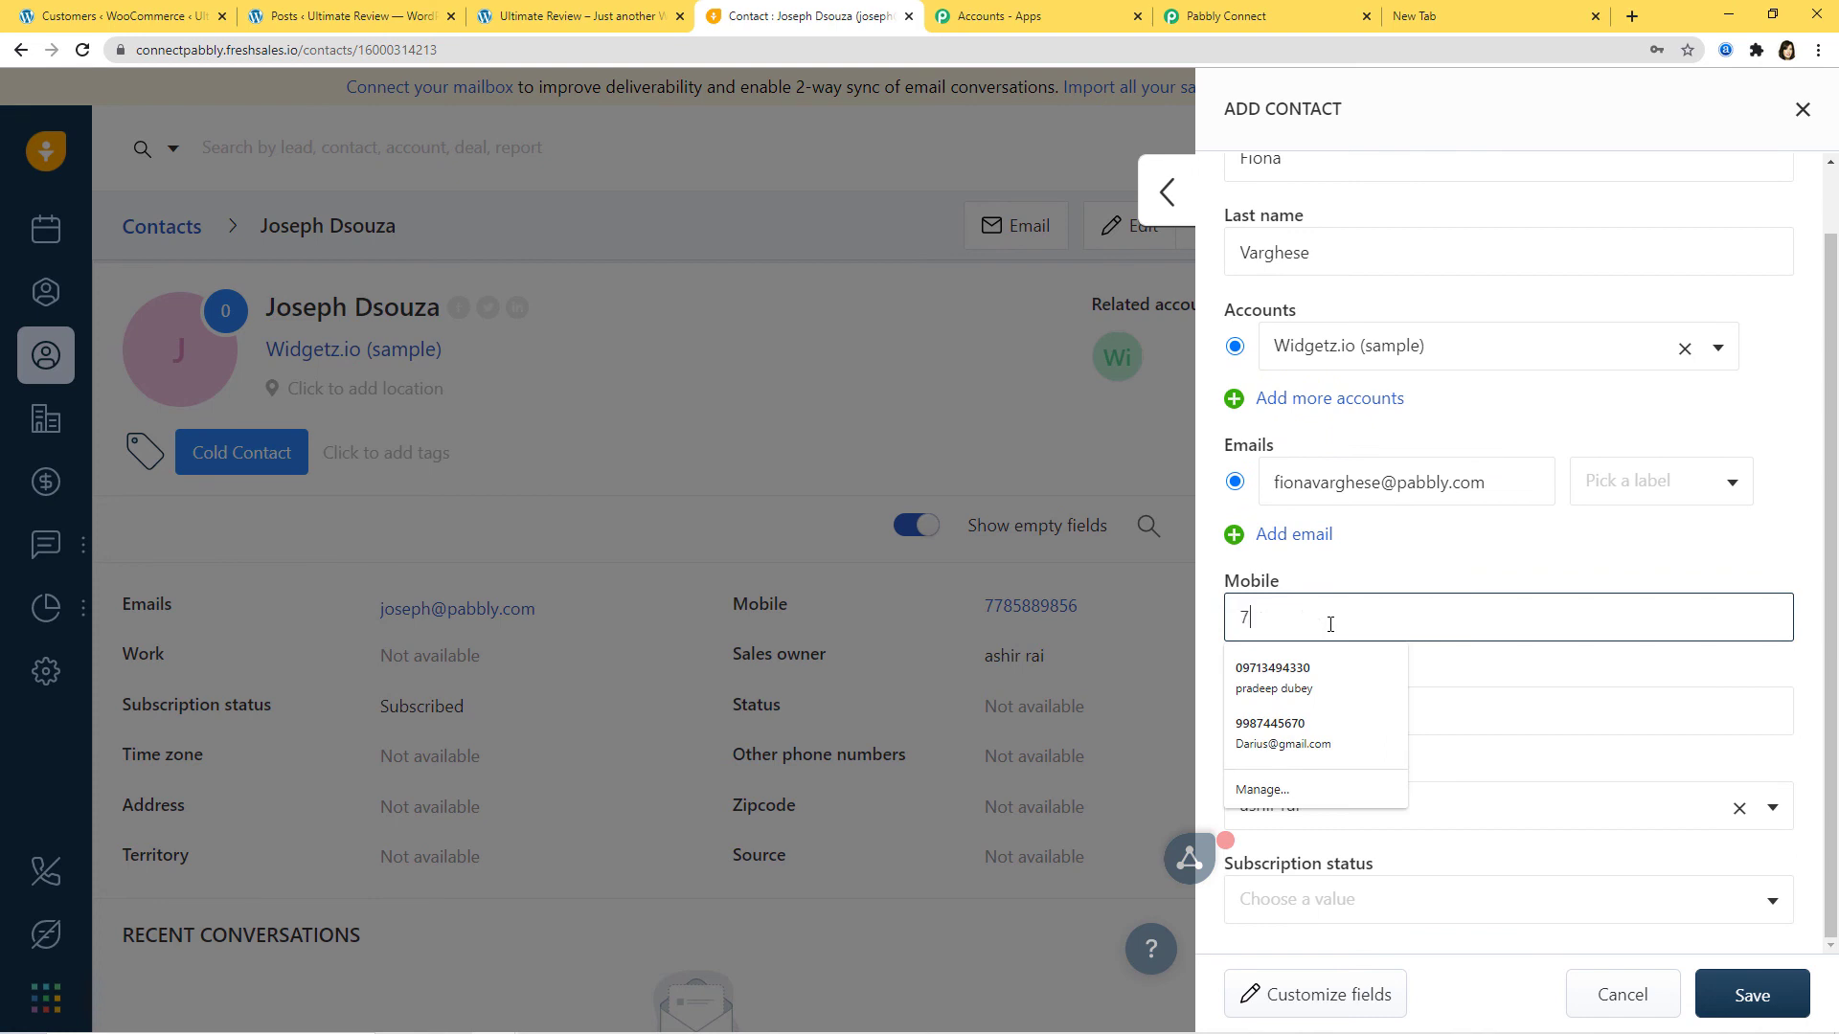
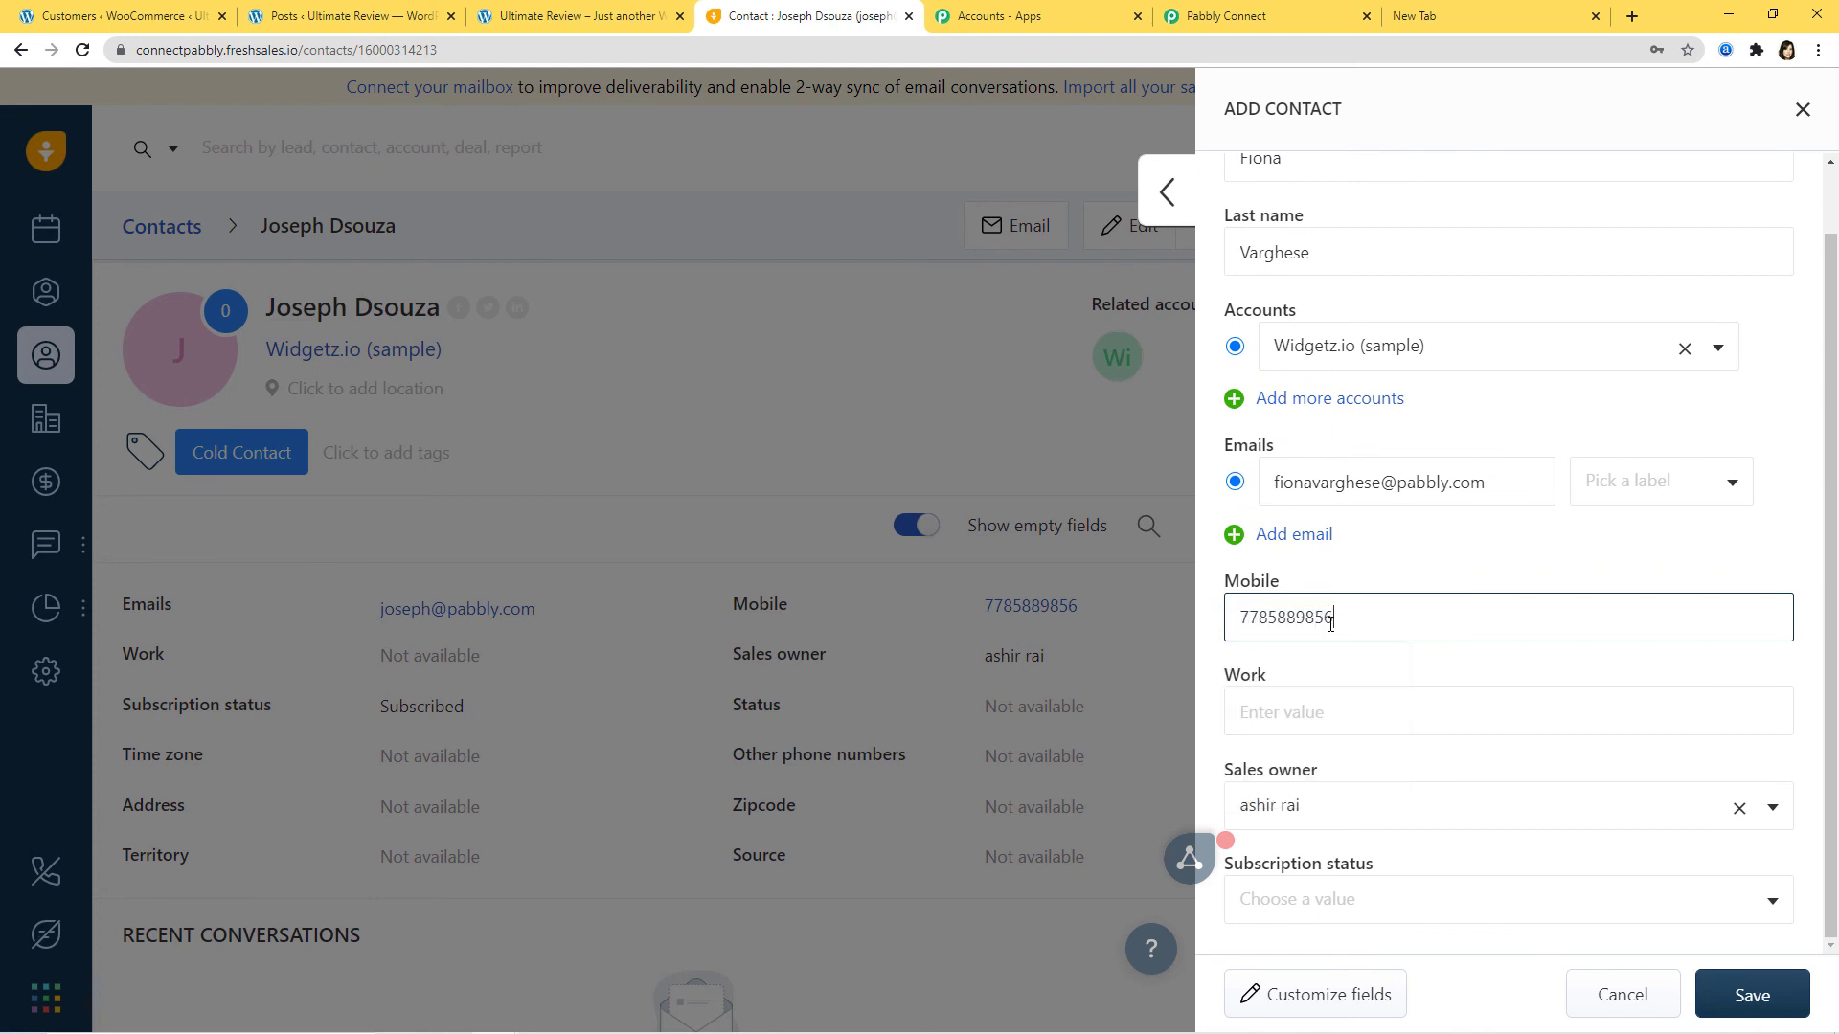
Step: Set the subscription status to Subscribed, save the contact, and return to WooCommerce
click(1457, 899)
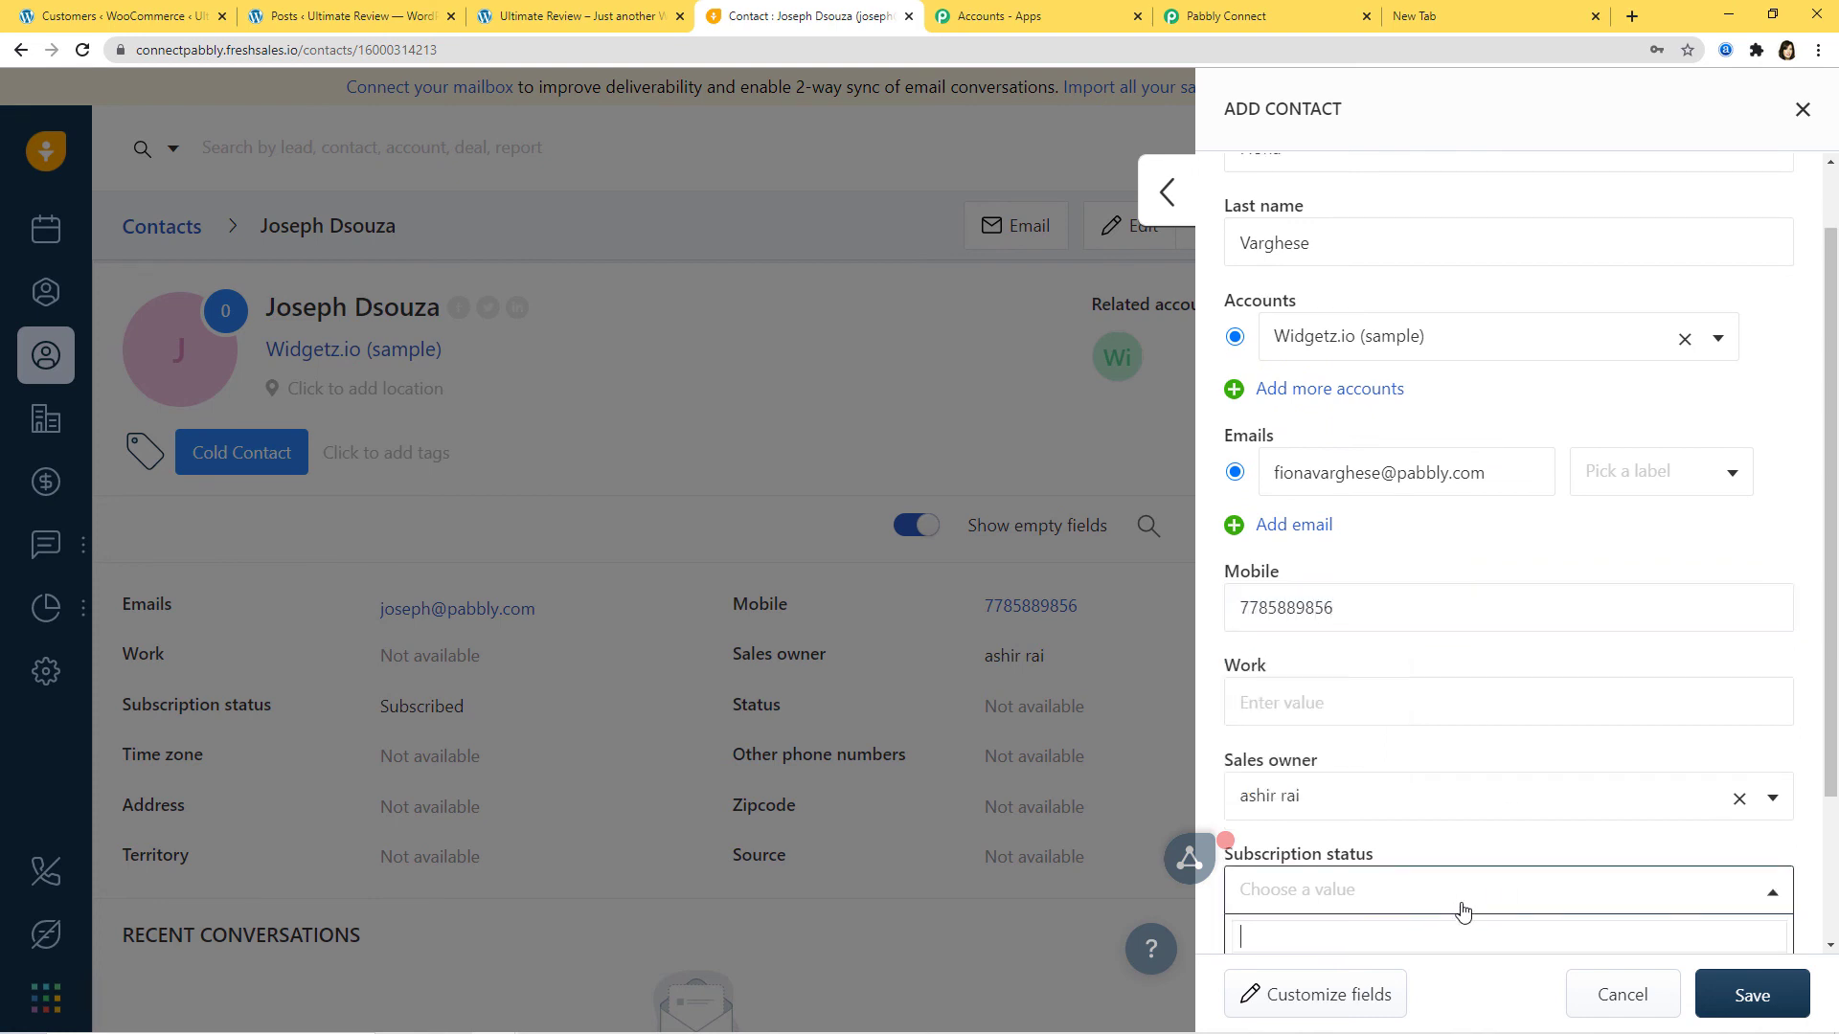
click(1379, 822)
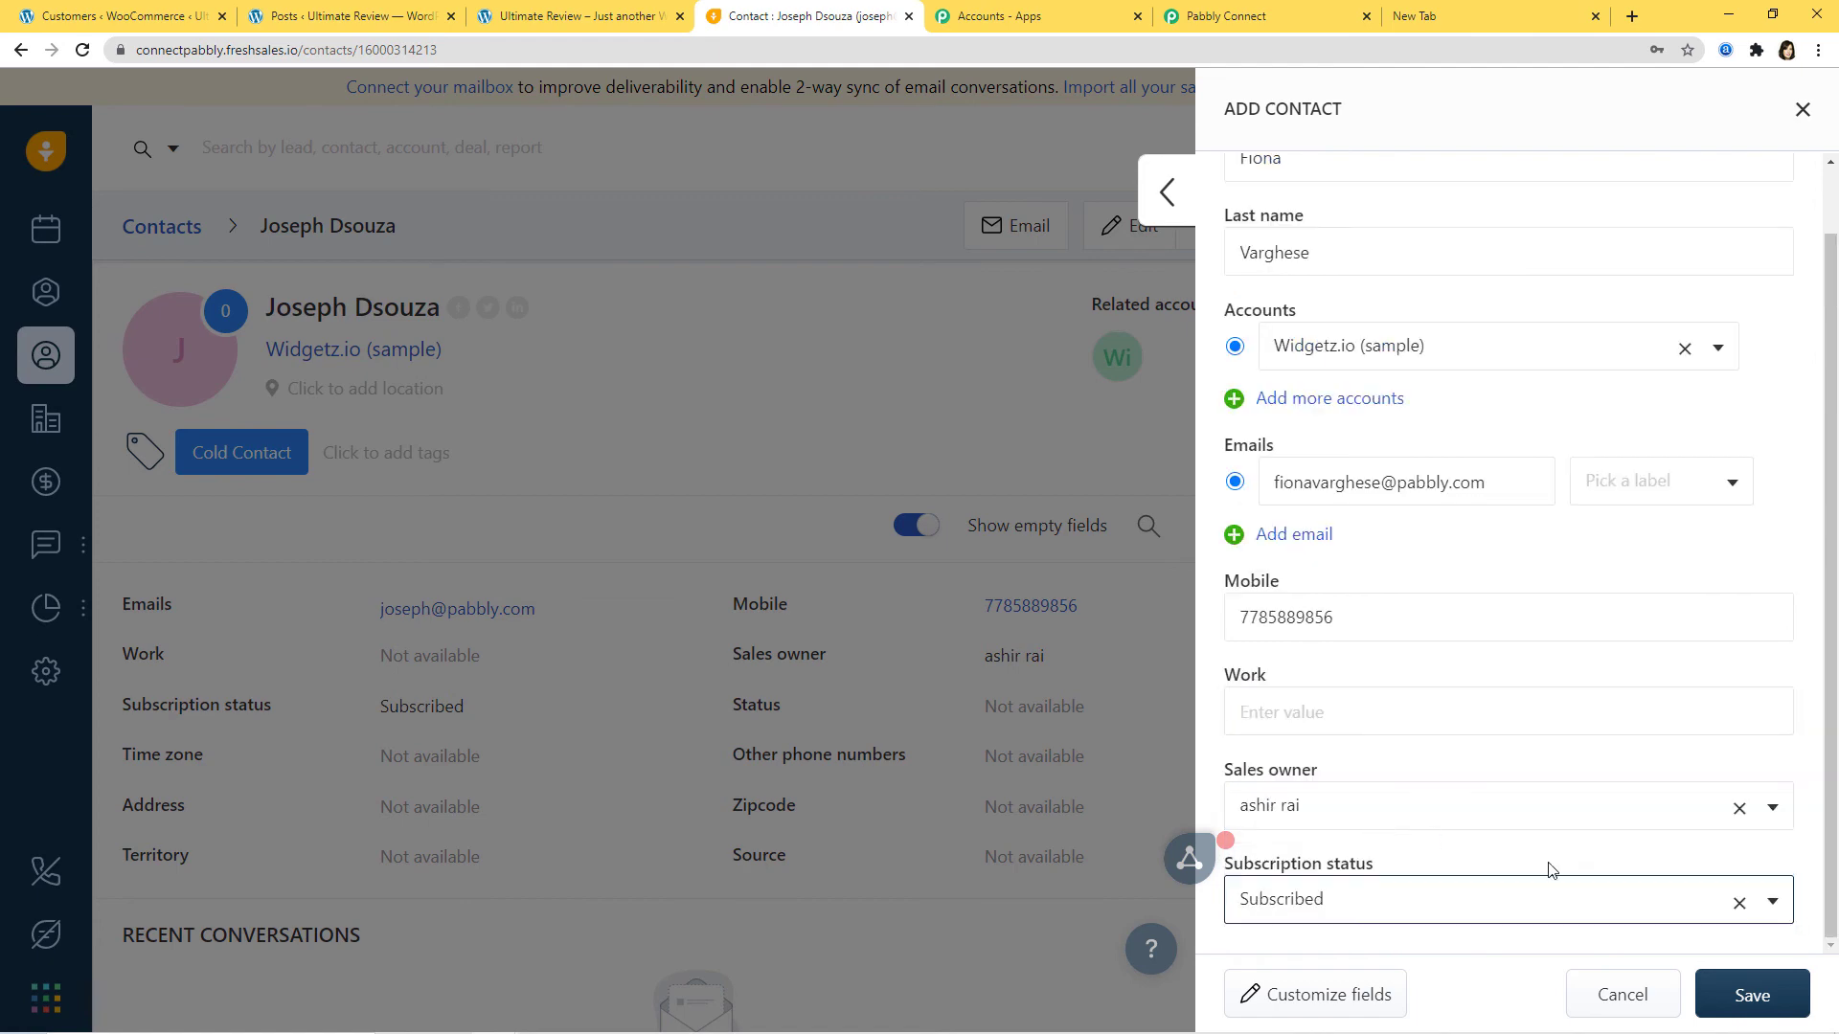
click(1749, 1007)
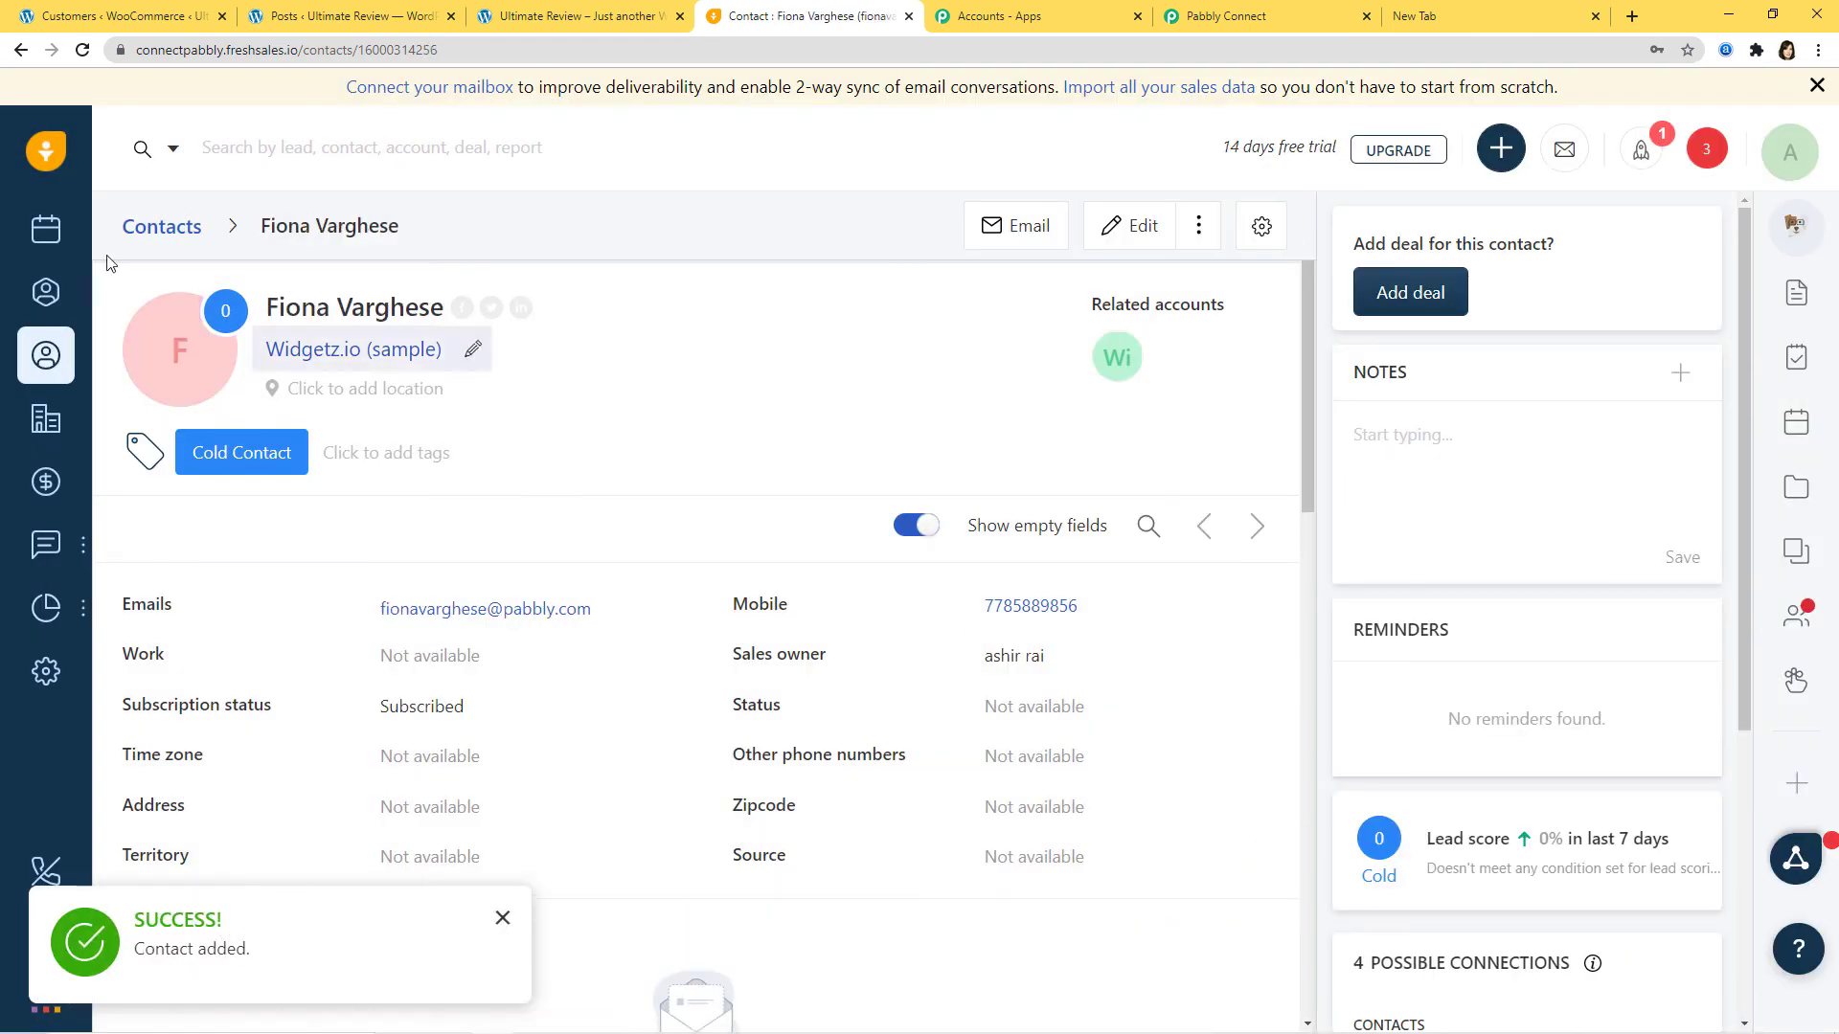
click(501, 920)
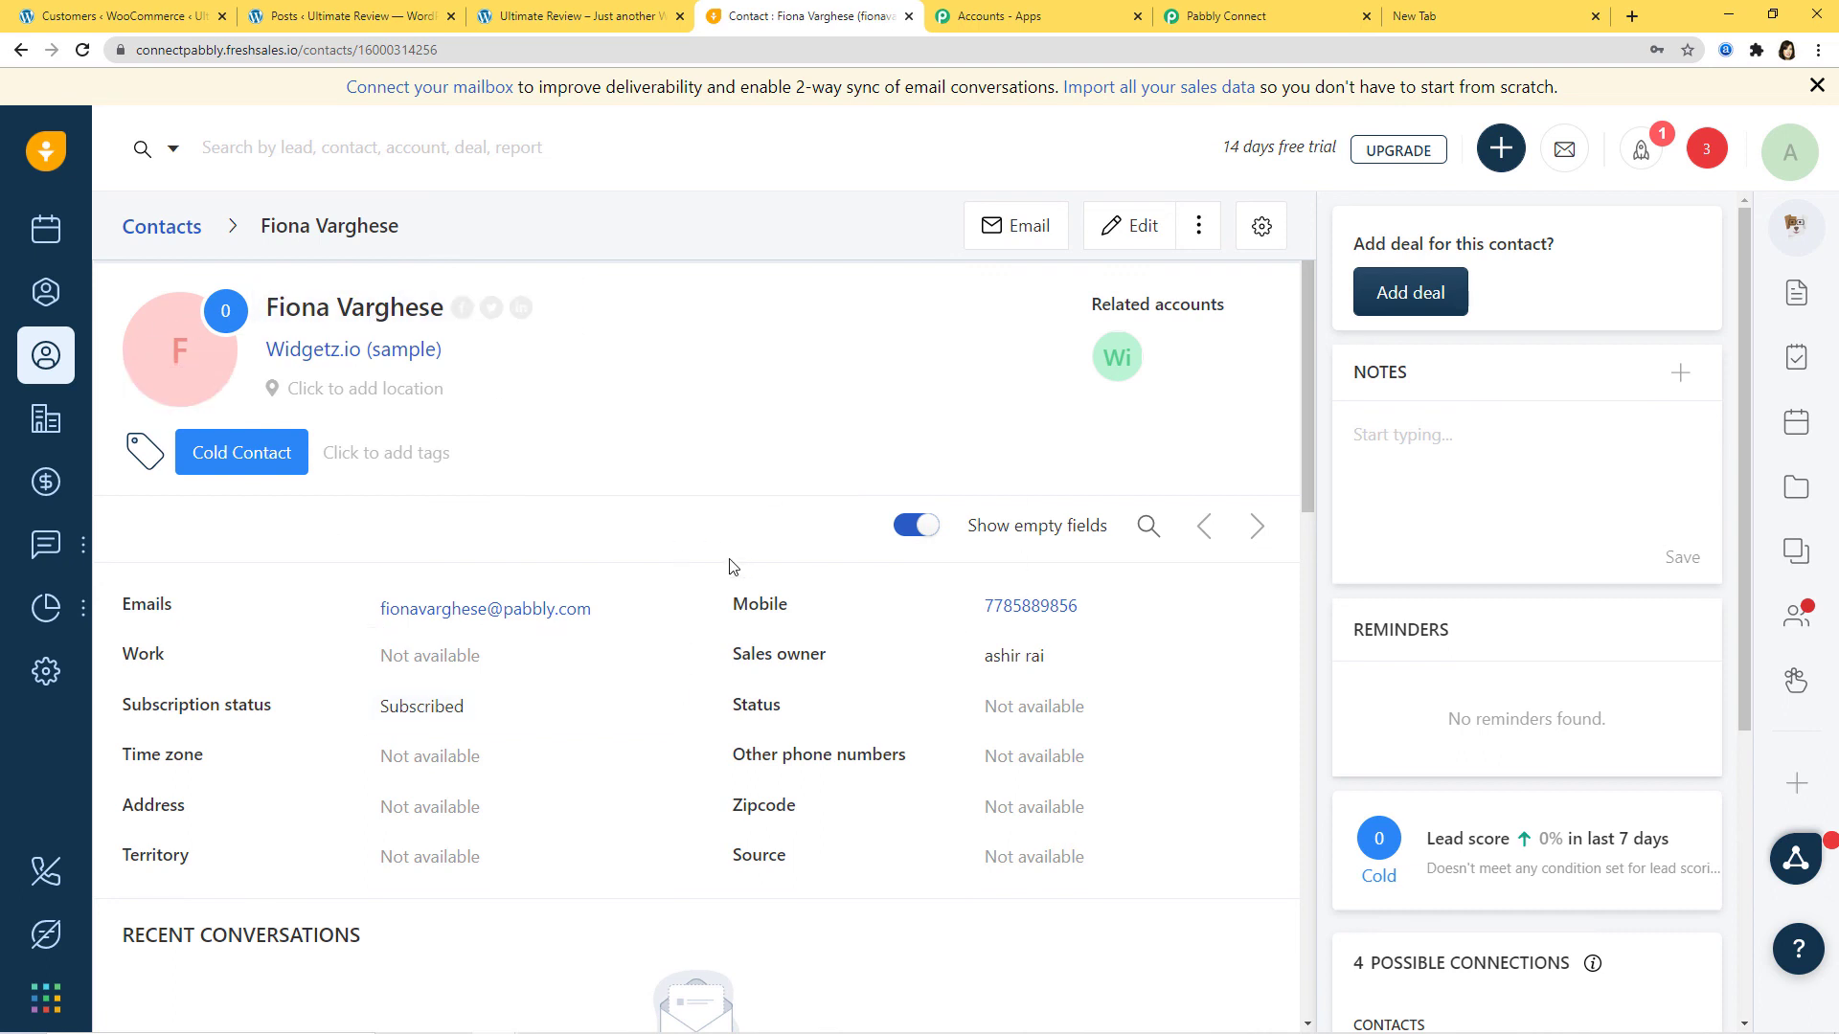
click(69, 19)
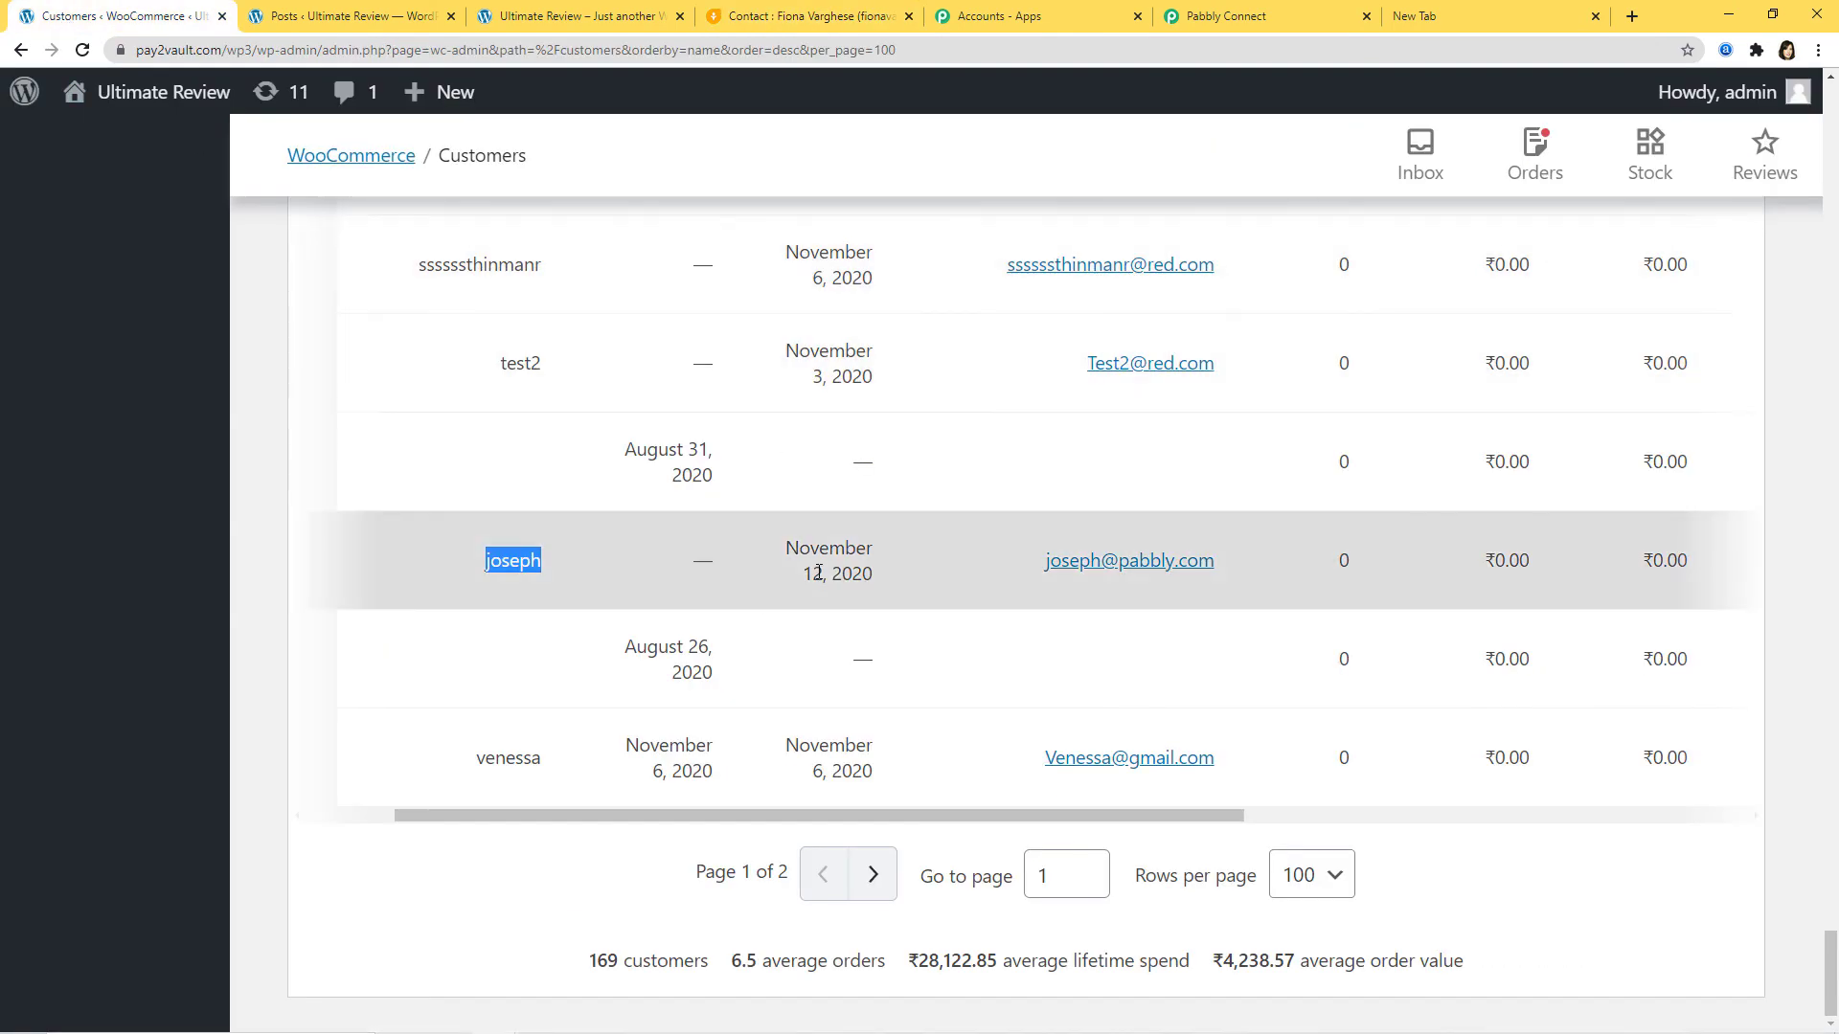
Step: Reload the WooCommerce Customers page and search it for the new contact's name
scroll(192, 134, up, 4)
click(83, 50)
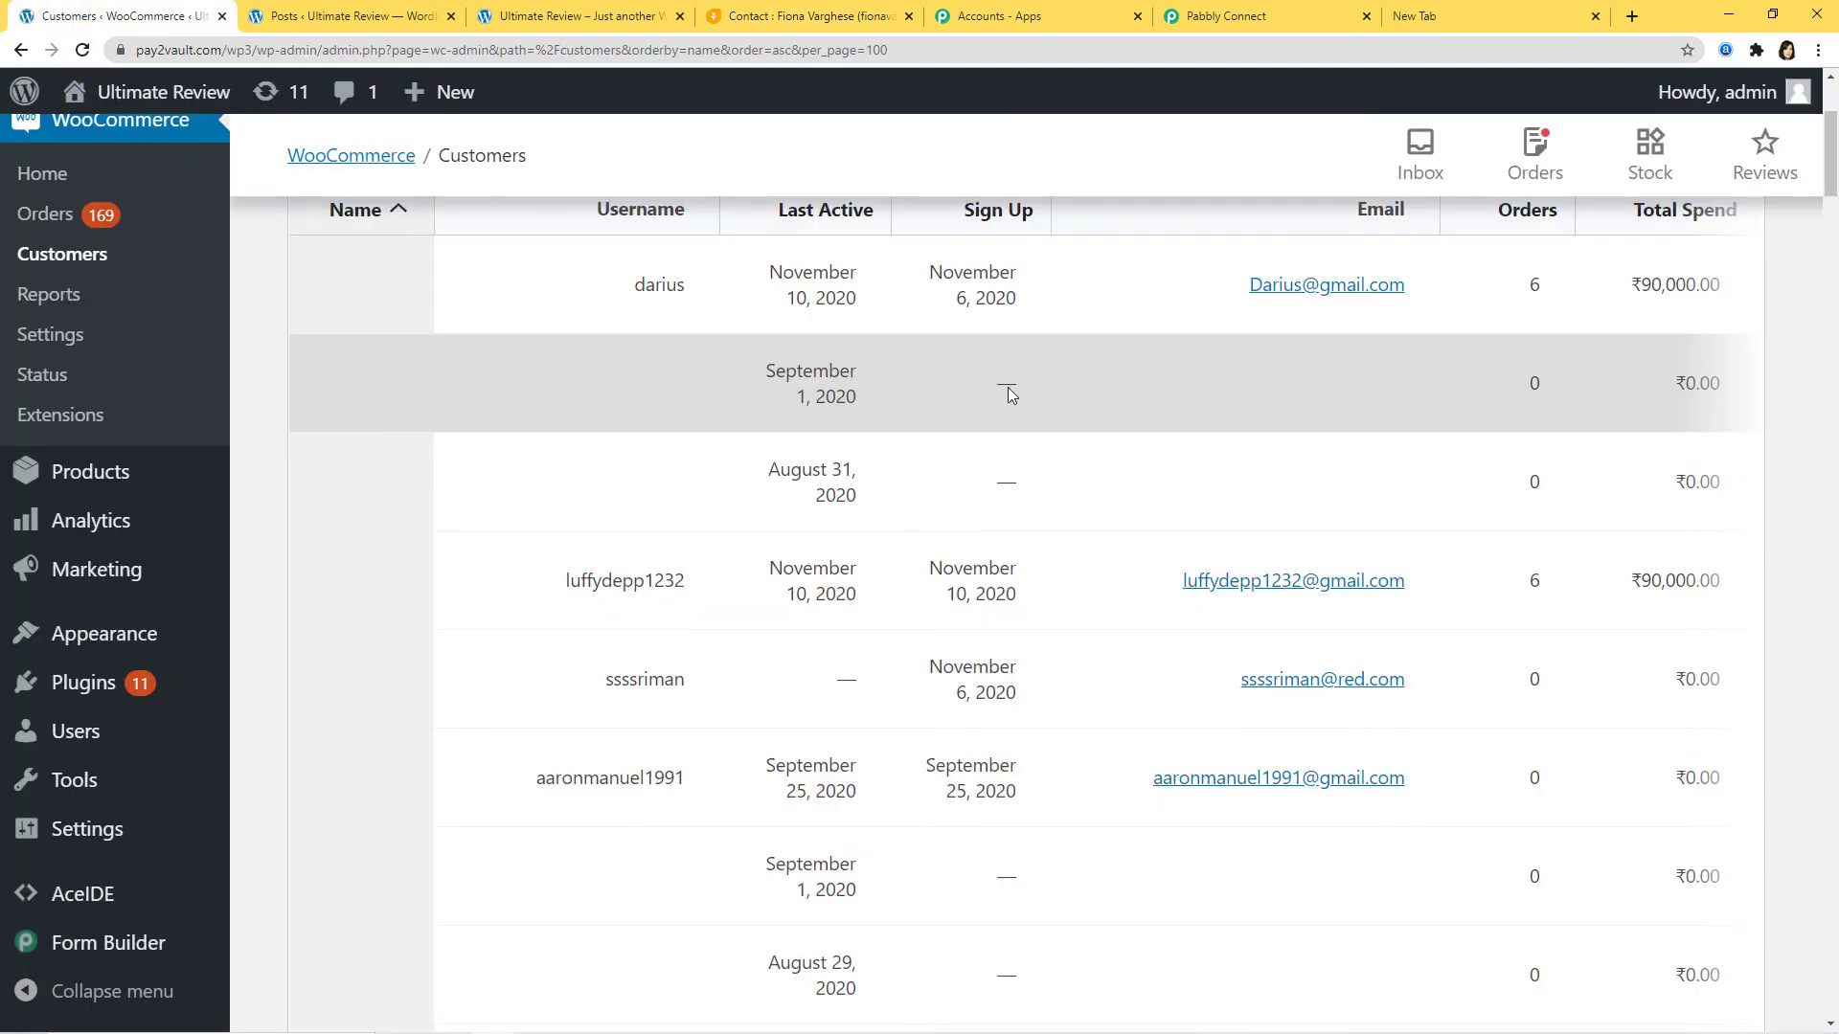
key(ctrl+f)
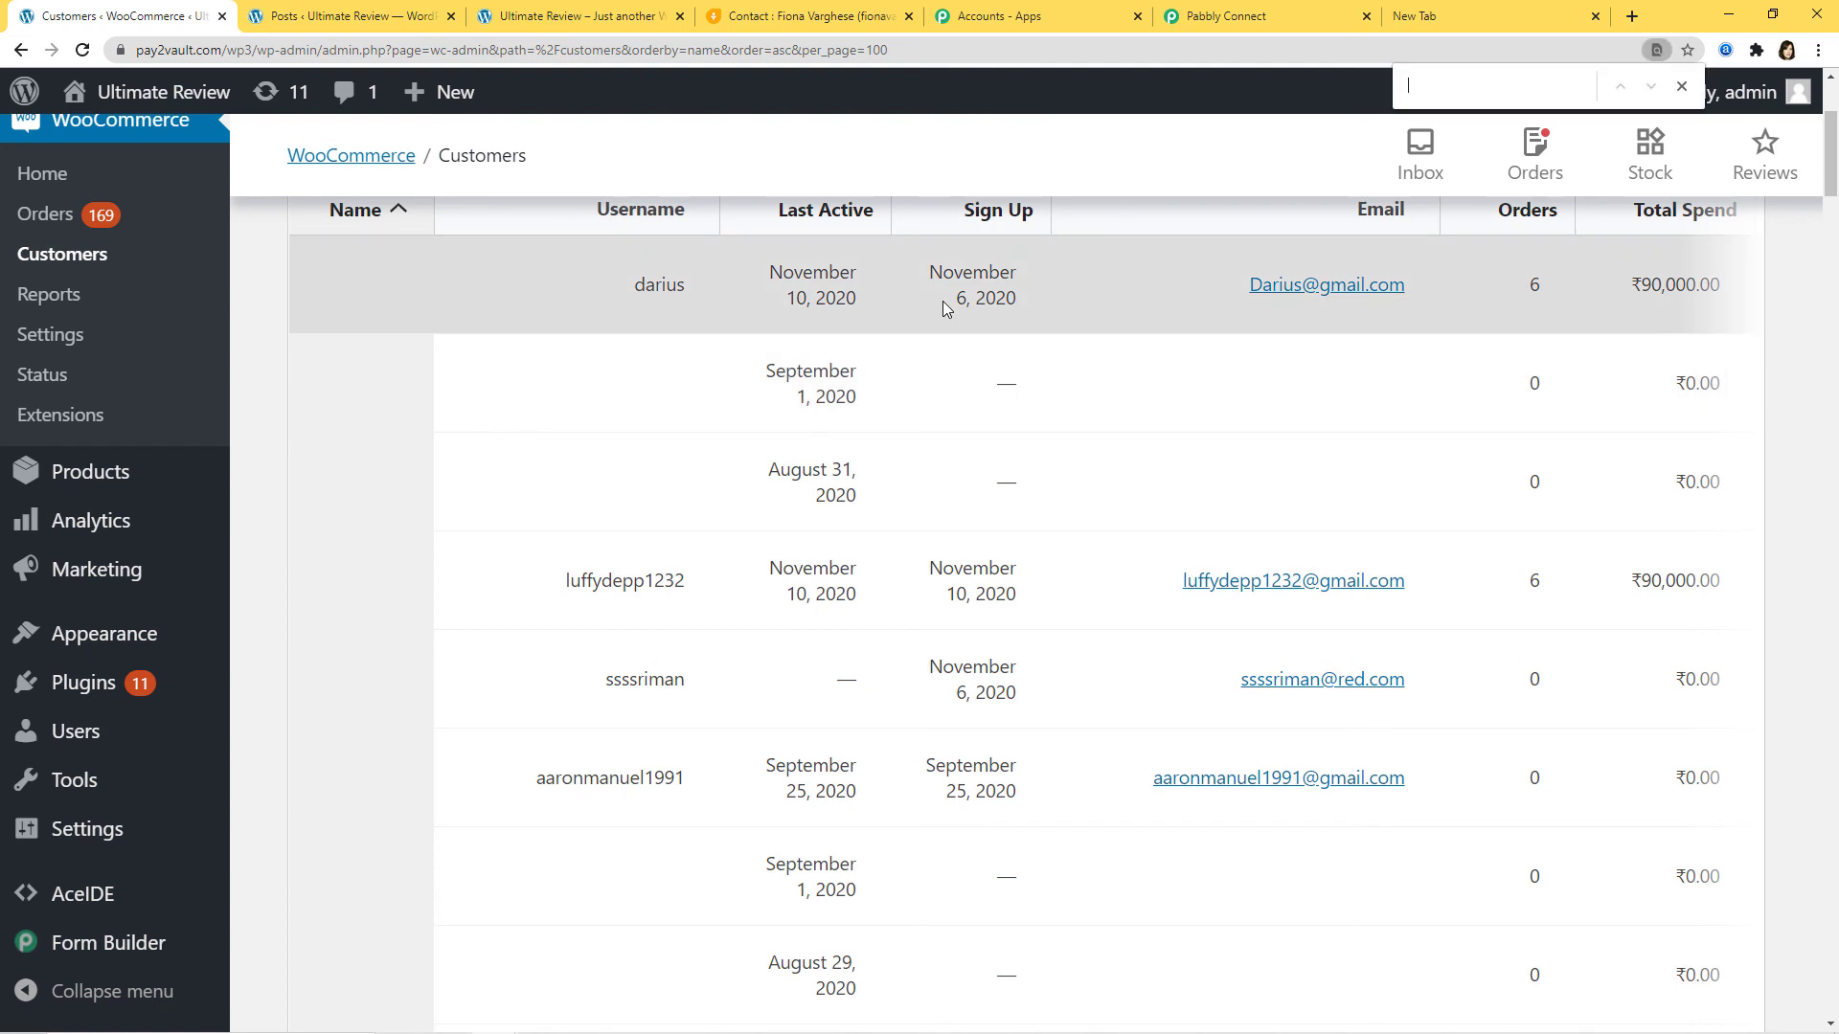
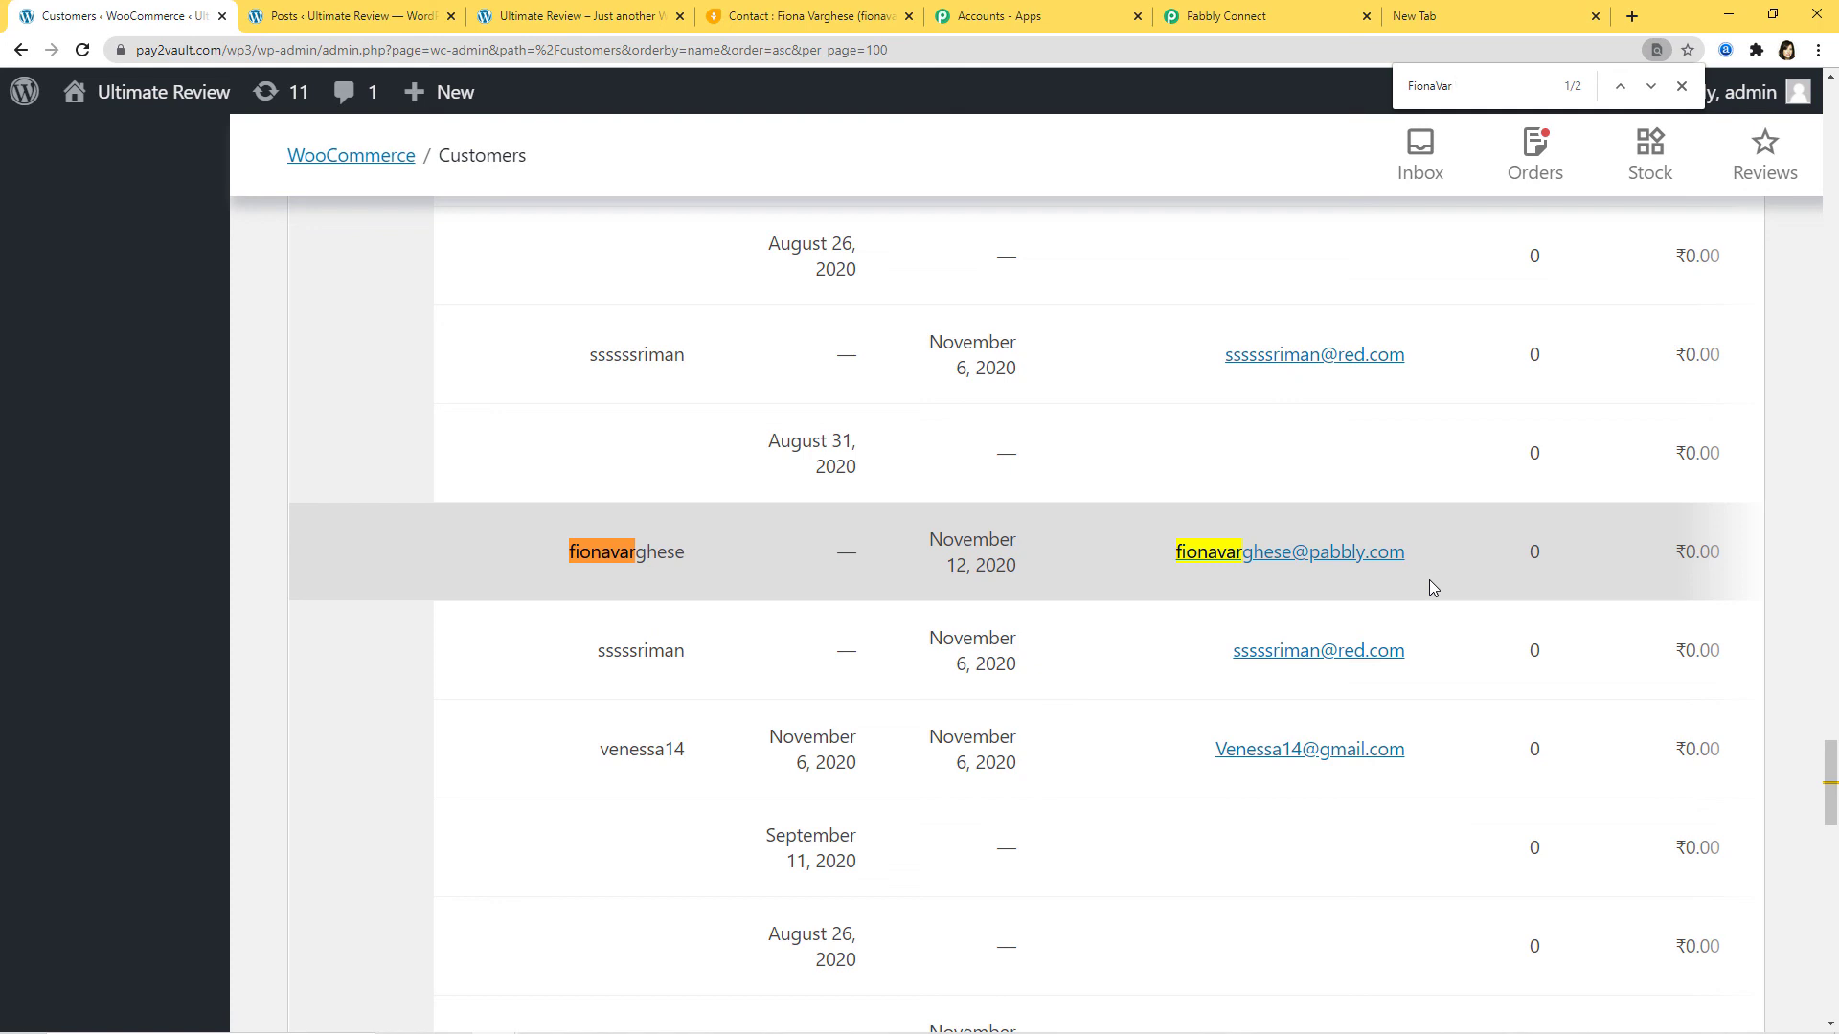
click(1268, 21)
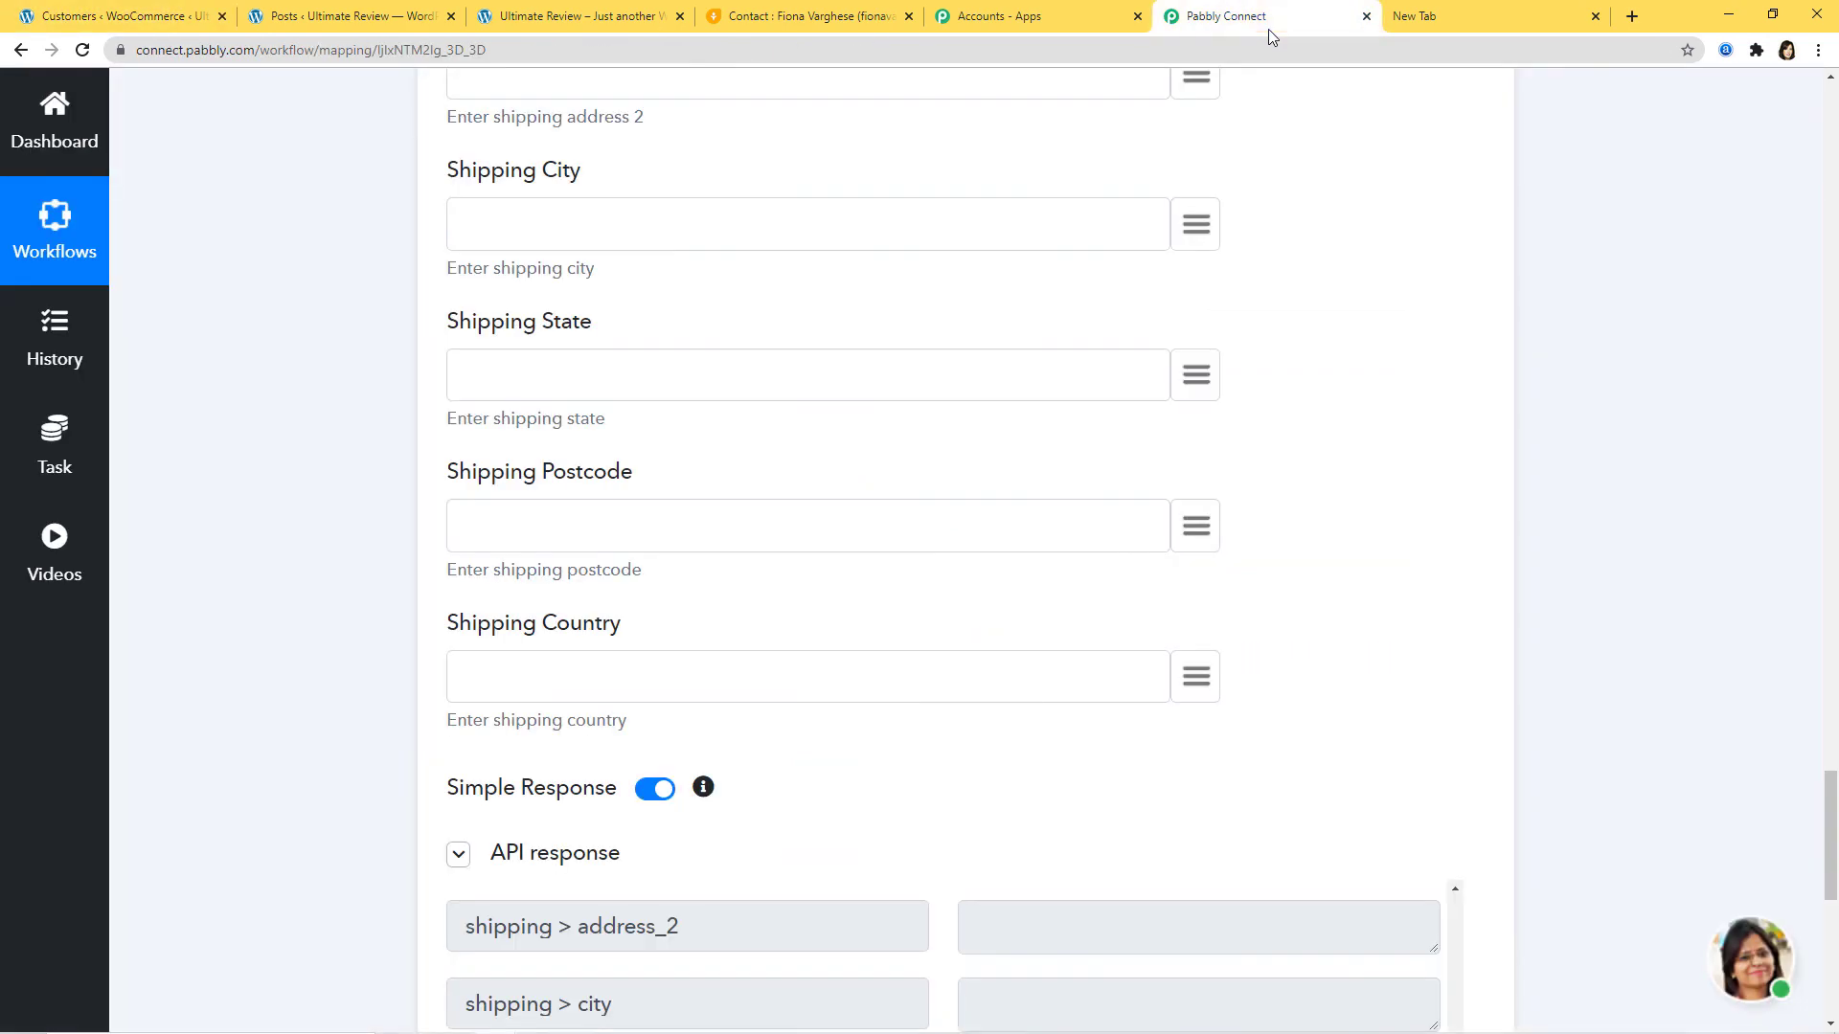
Step: Collapse the trigger and action cards to show the Freshsales to WooCommerce workflow overview
scroll(1571, 614, up, 20)
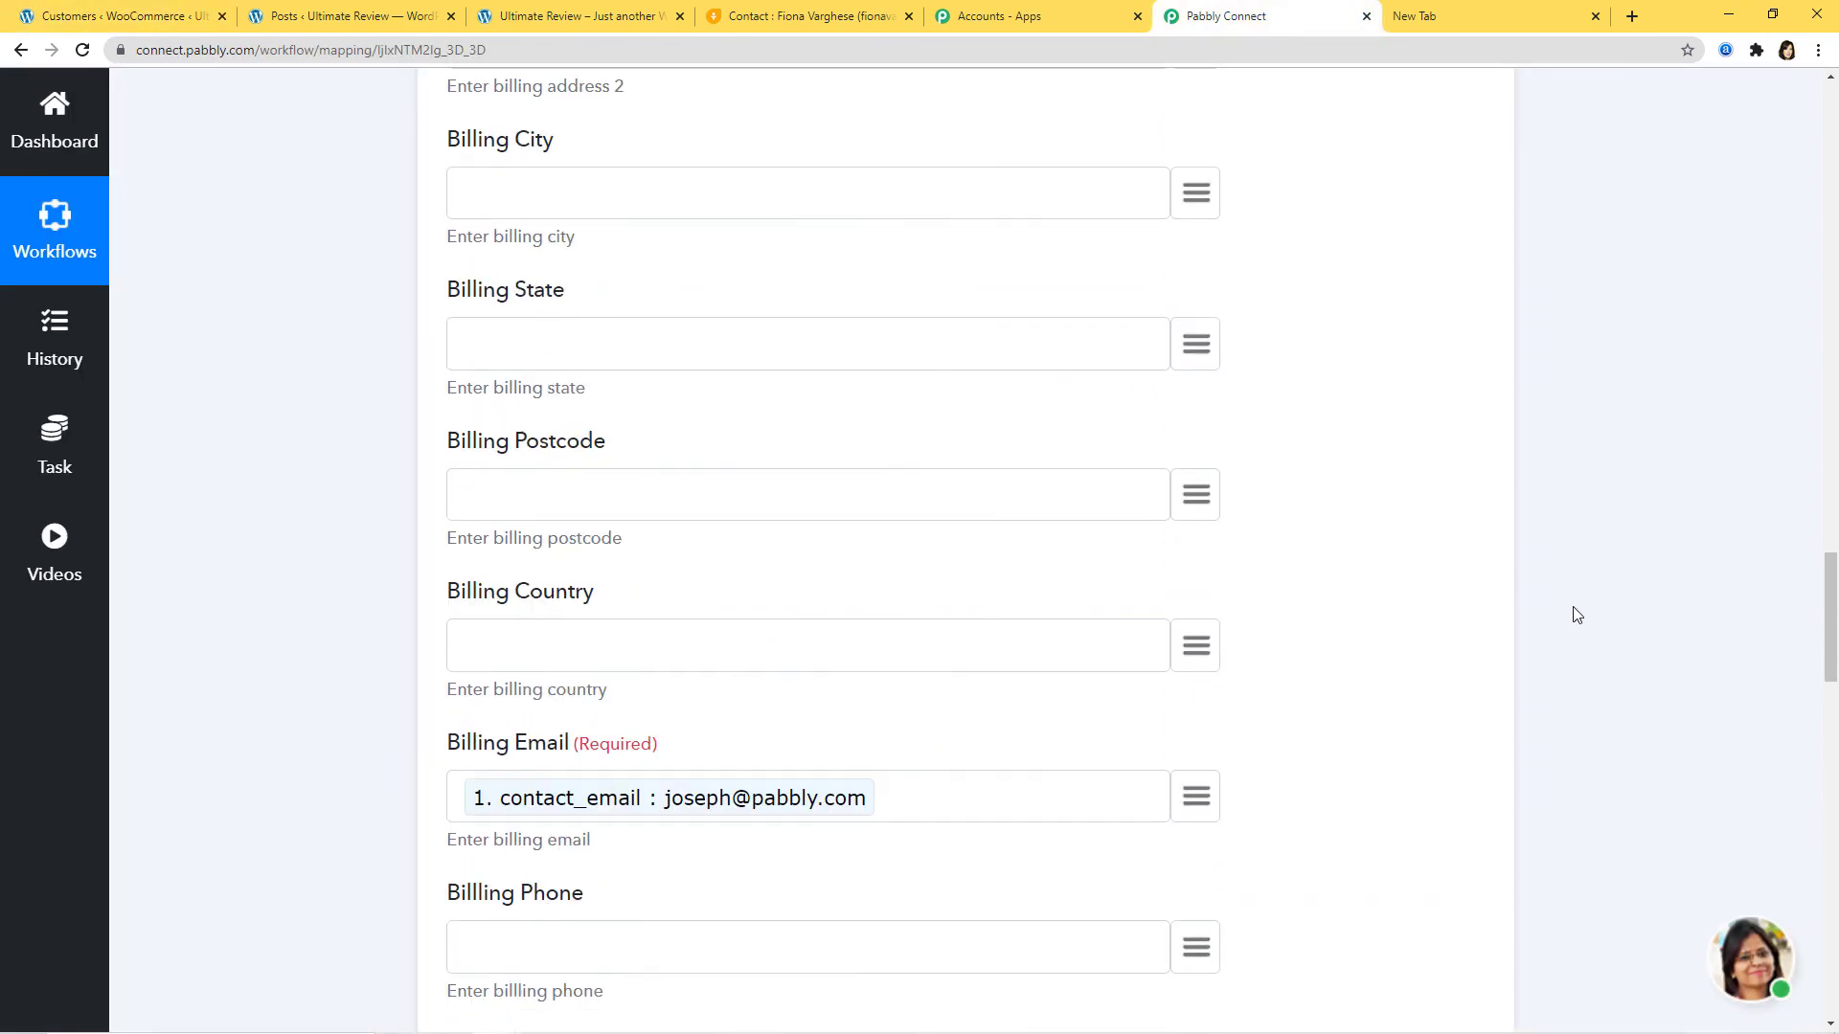
scroll(1575, 614, up, 16)
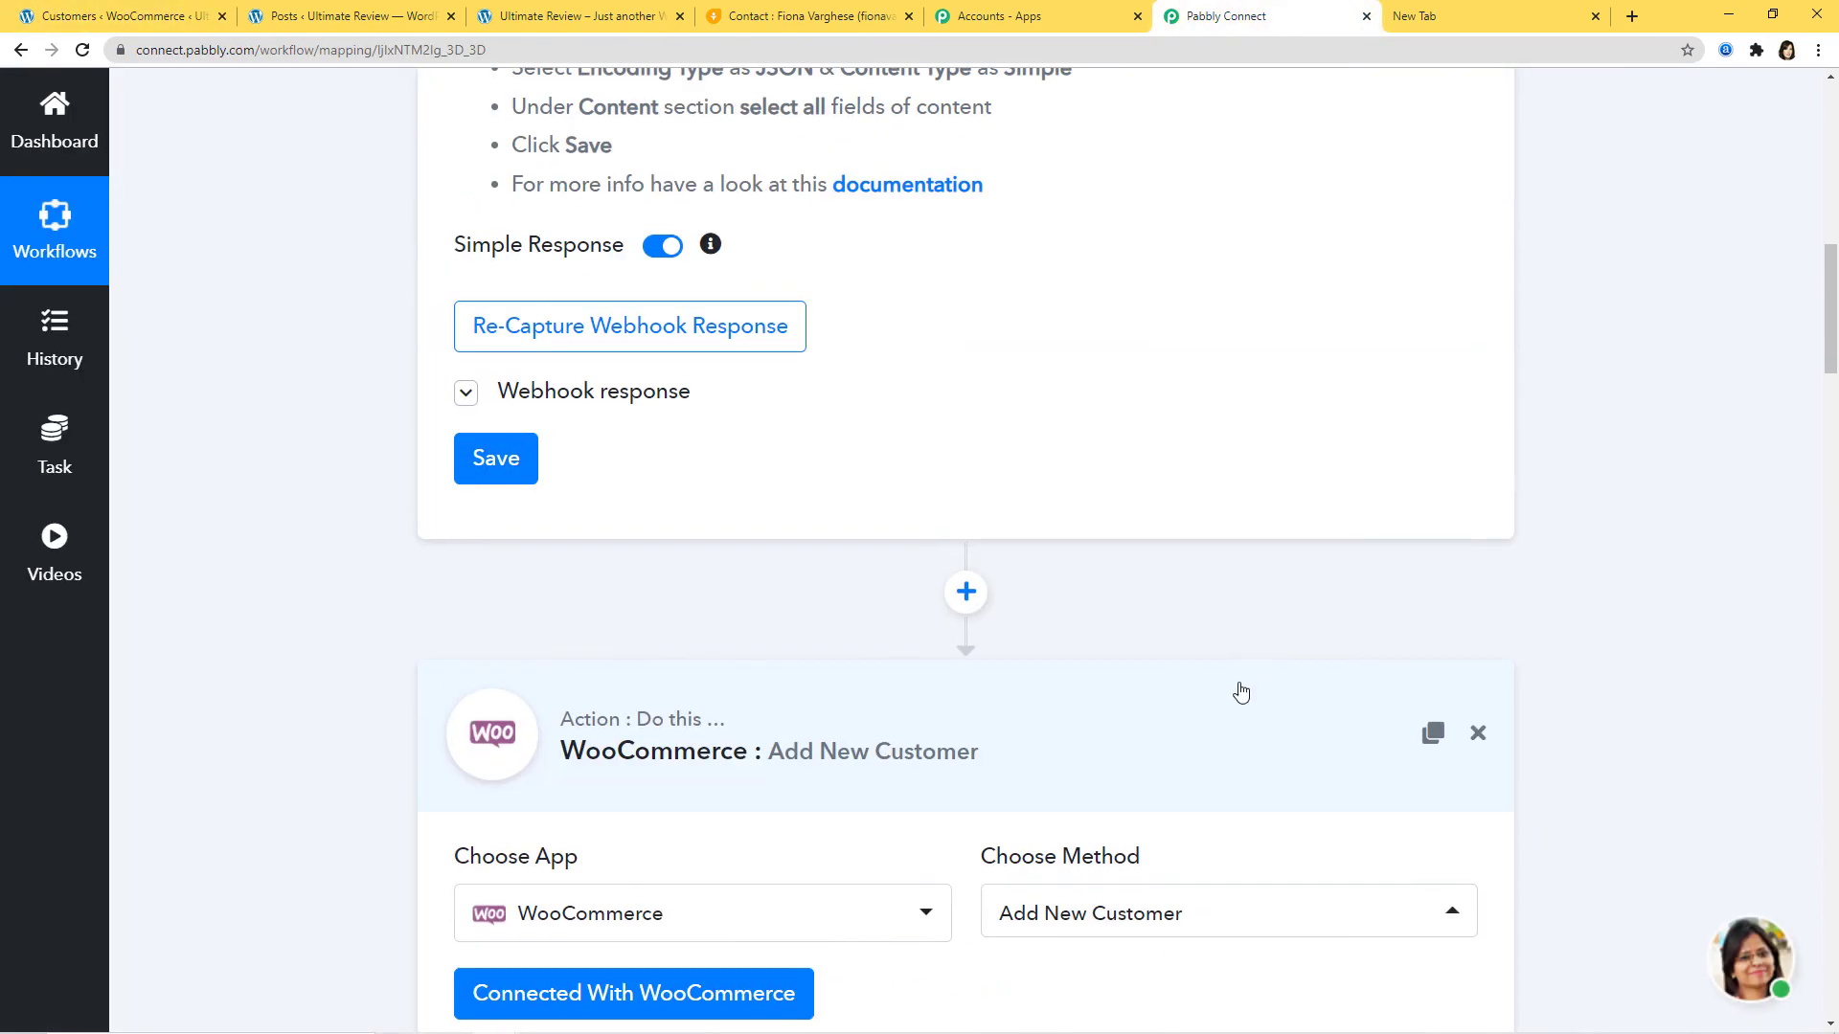
click(1217, 707)
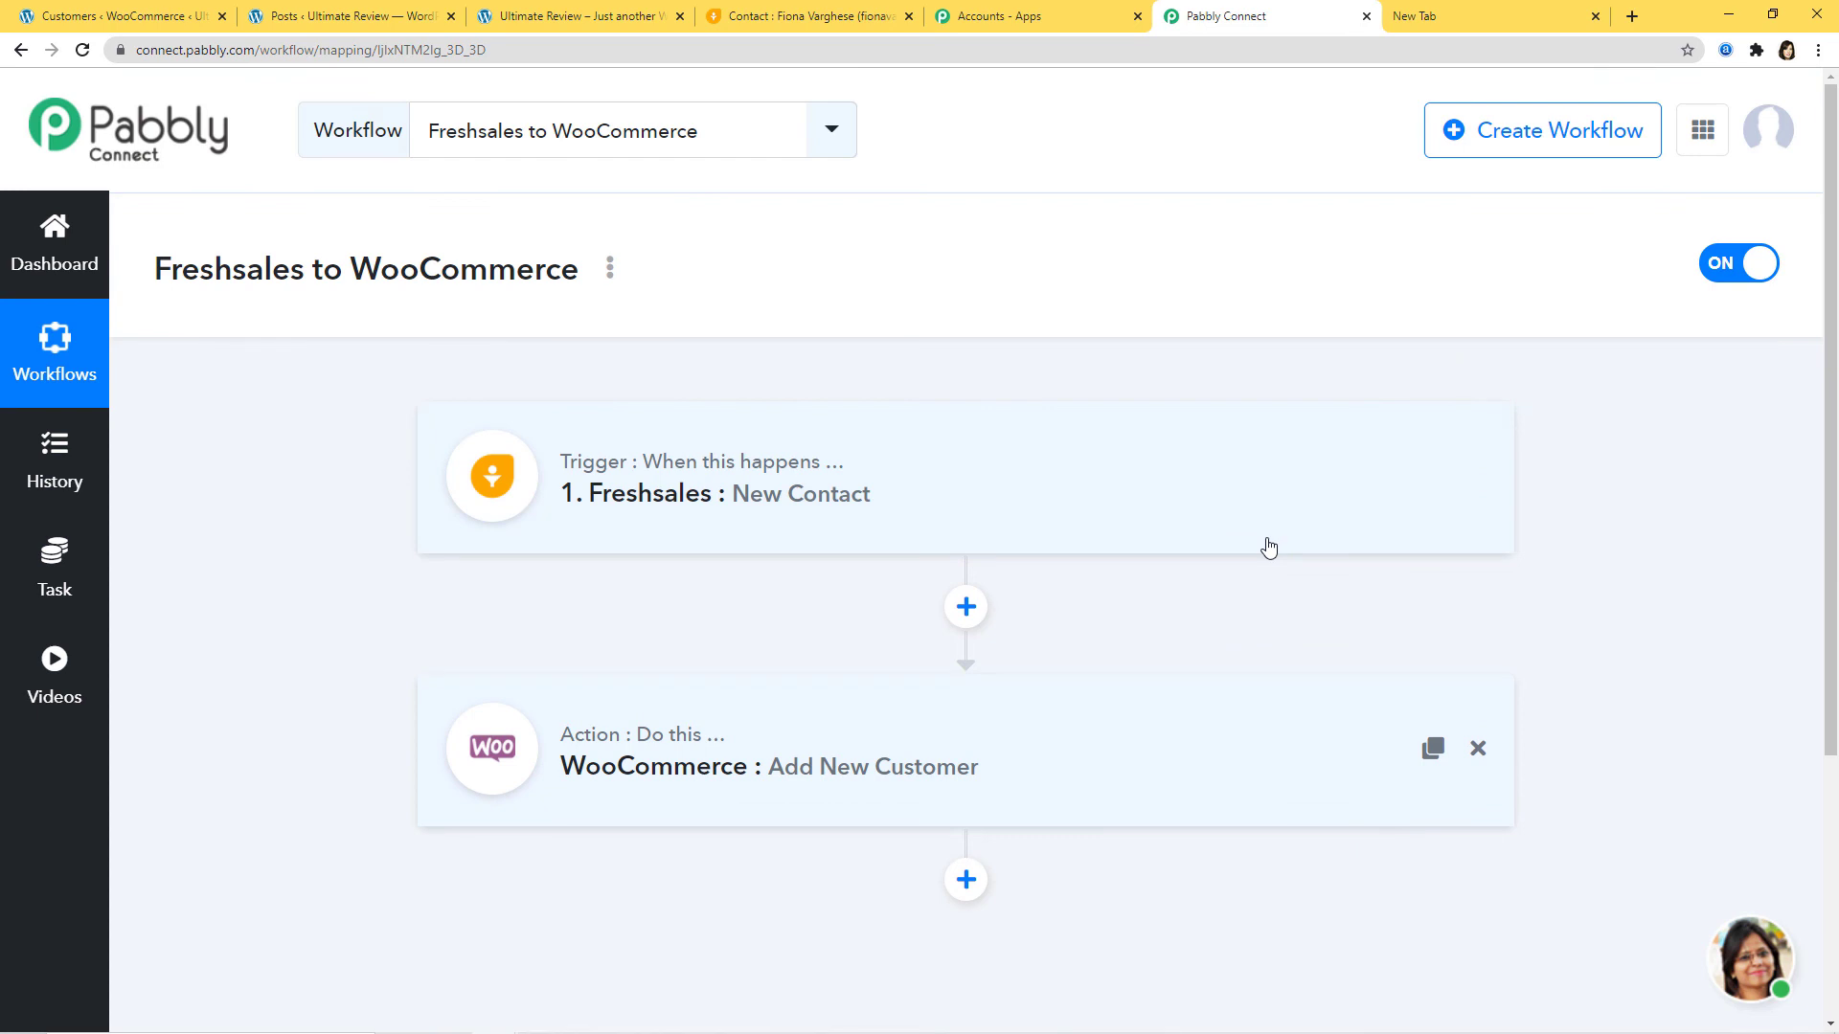